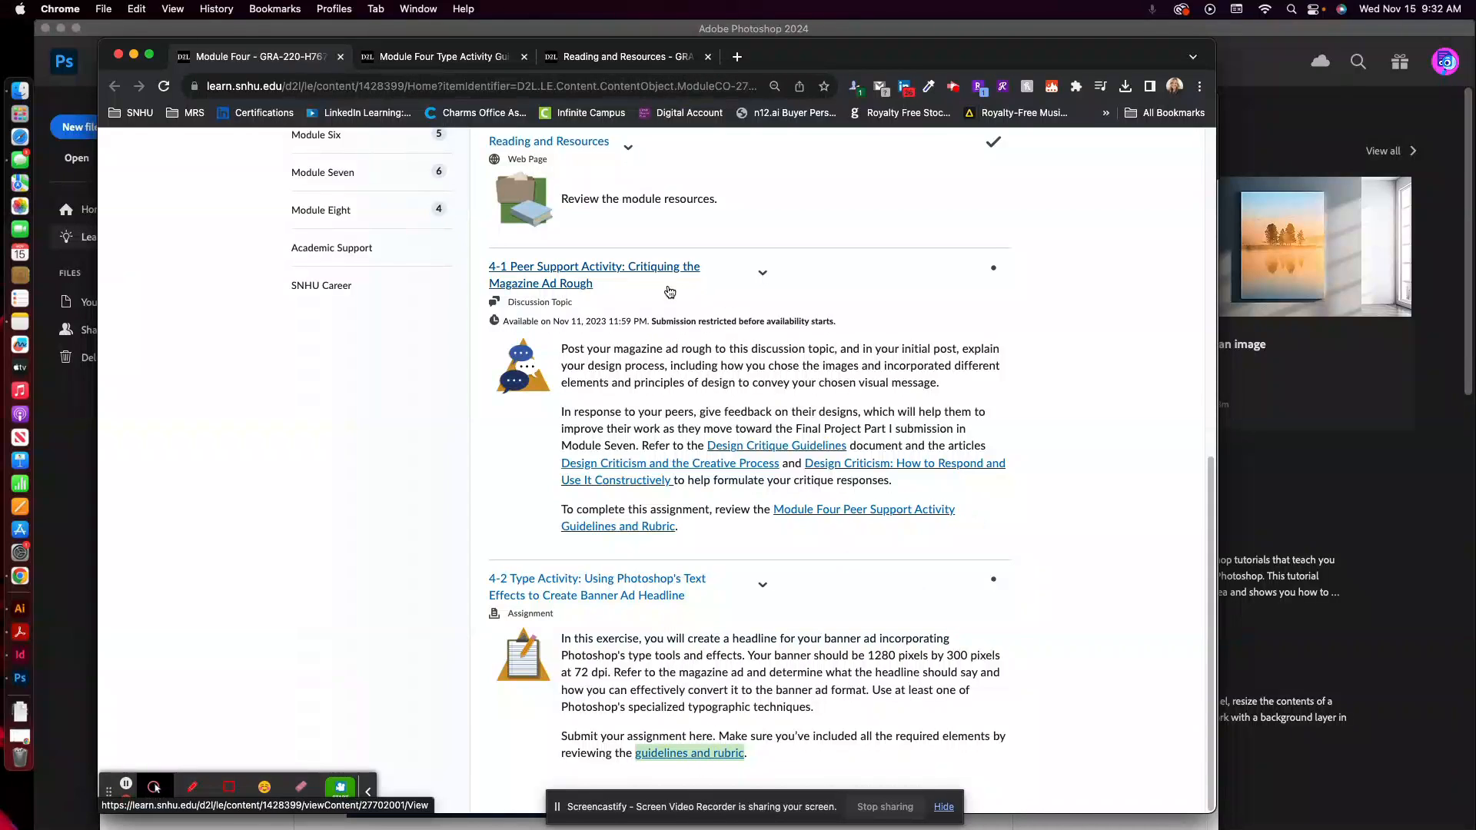
# Review the Module Four Type Activity guidelines and rubric for the banner headline requirements.
pyautogui.click(461, 56)
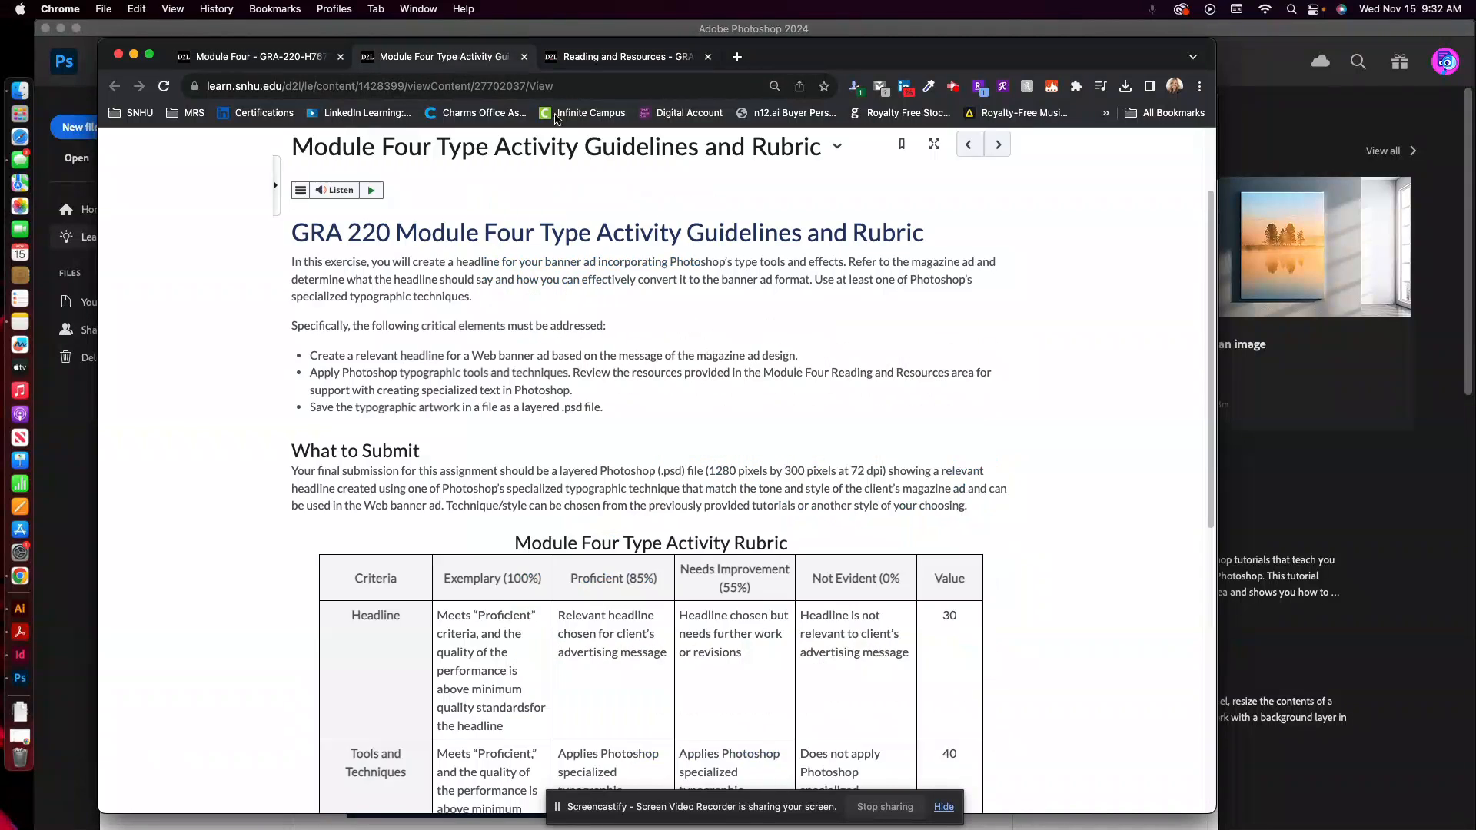
pyautogui.scroll(2, 602, 383)
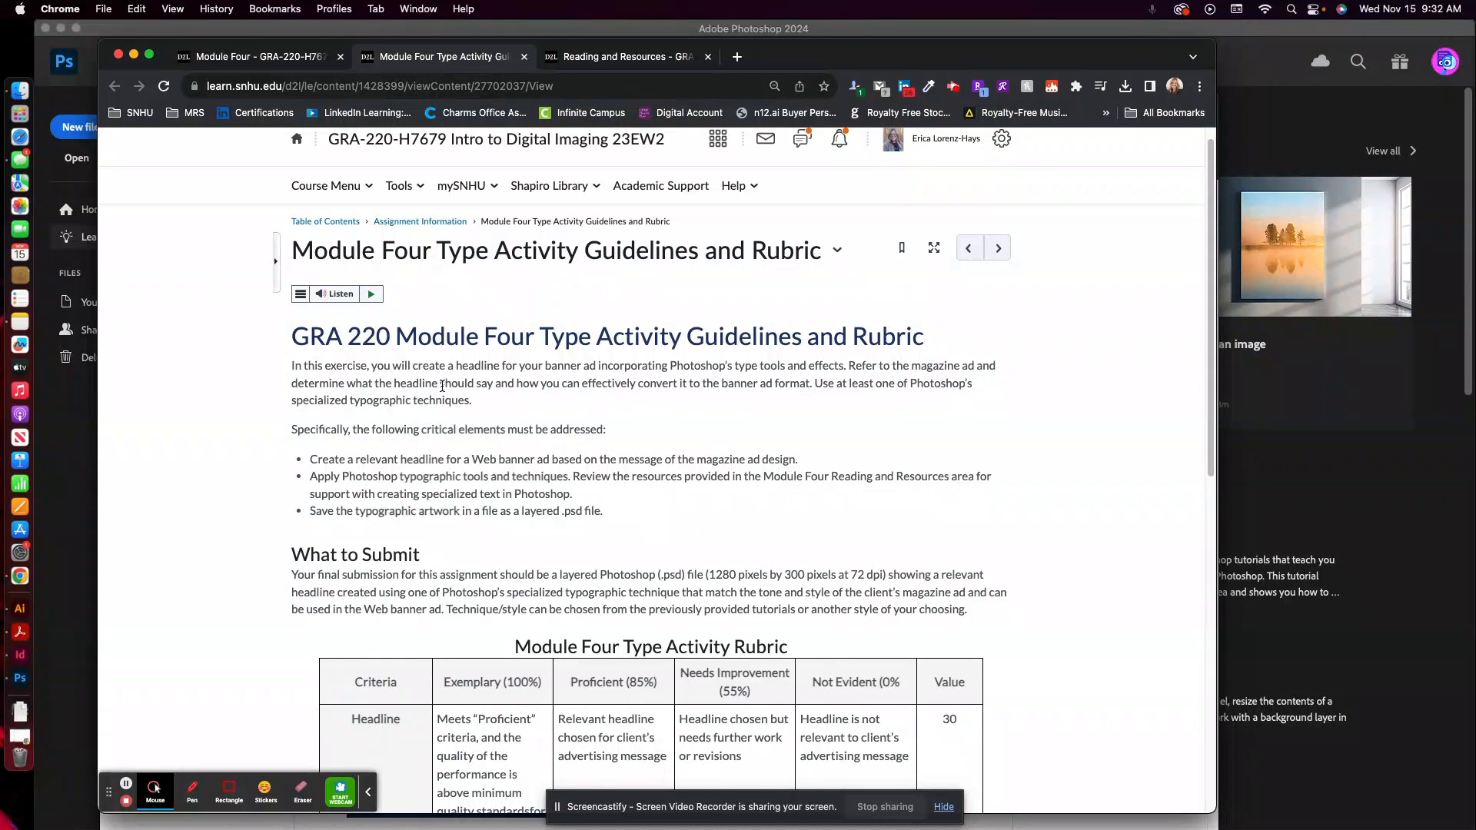
pyautogui.scroll(1, 509, 382)
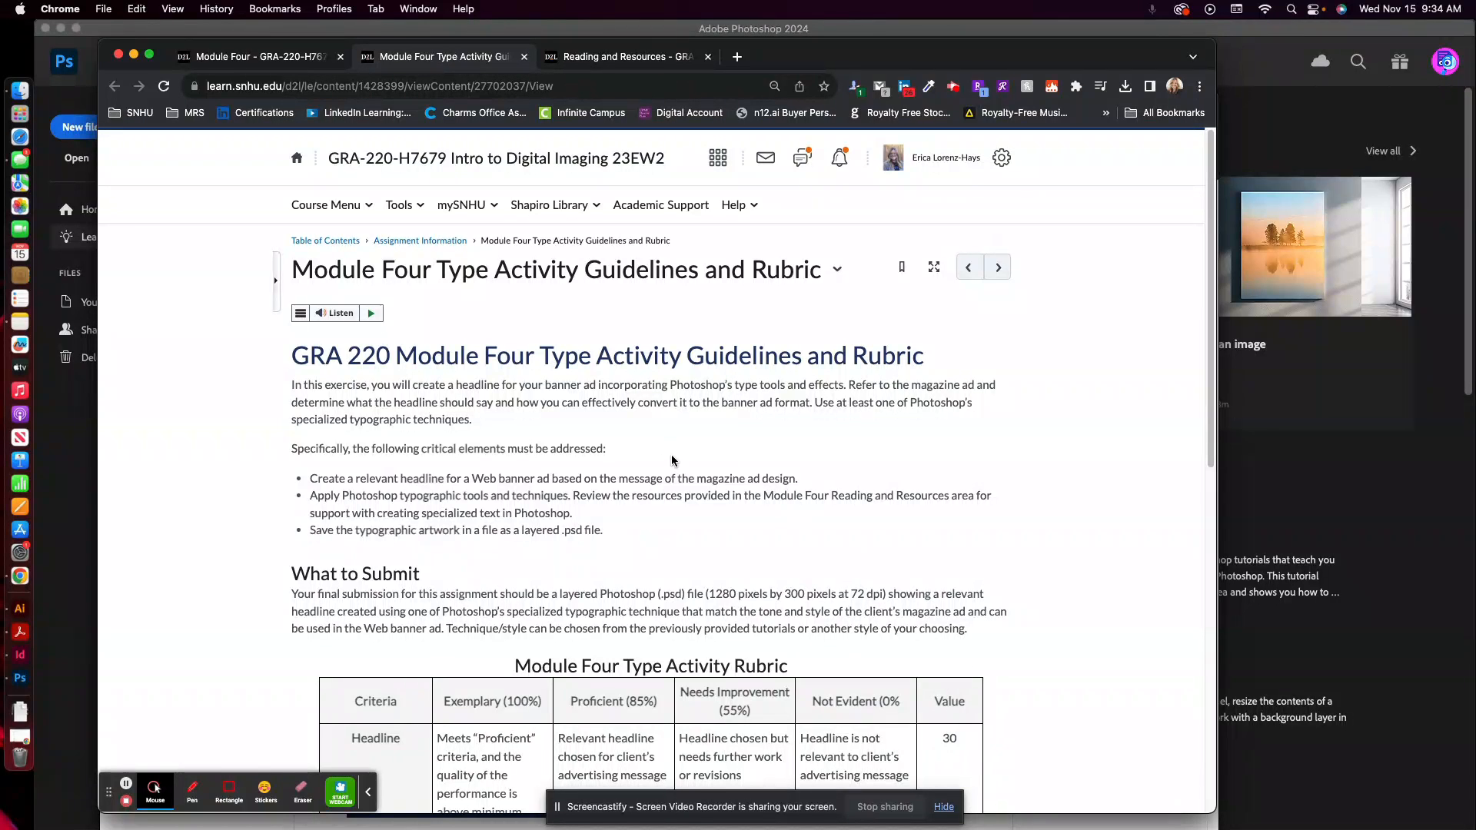
# Switch to Photoshop and create a 1200 x 300 px RGB document at 72 ppi with a white background, then collapse the document properties.
pyautogui.click(23, 681)
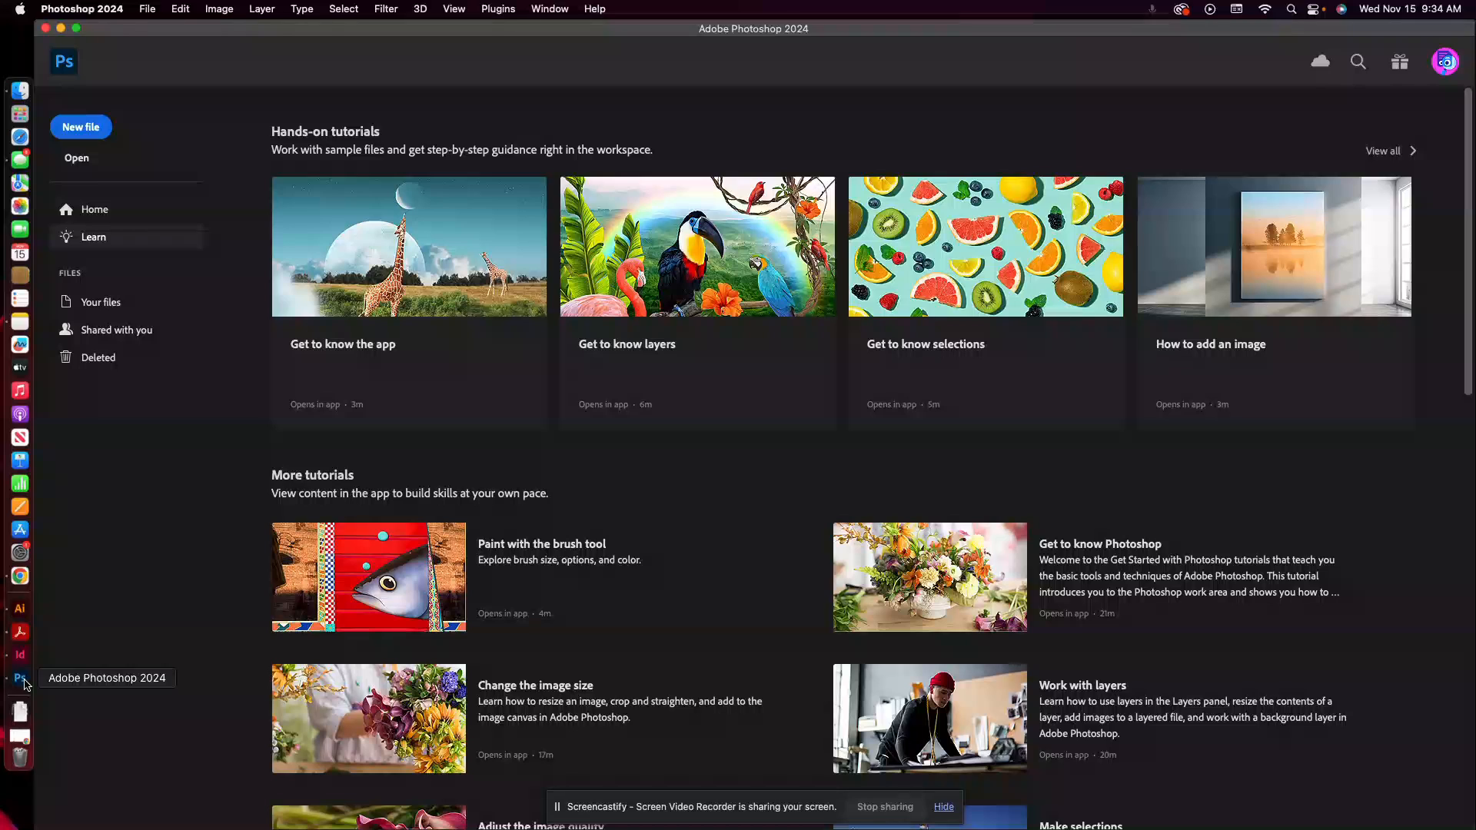
pyautogui.click(148, 10)
pyautogui.click(154, 27)
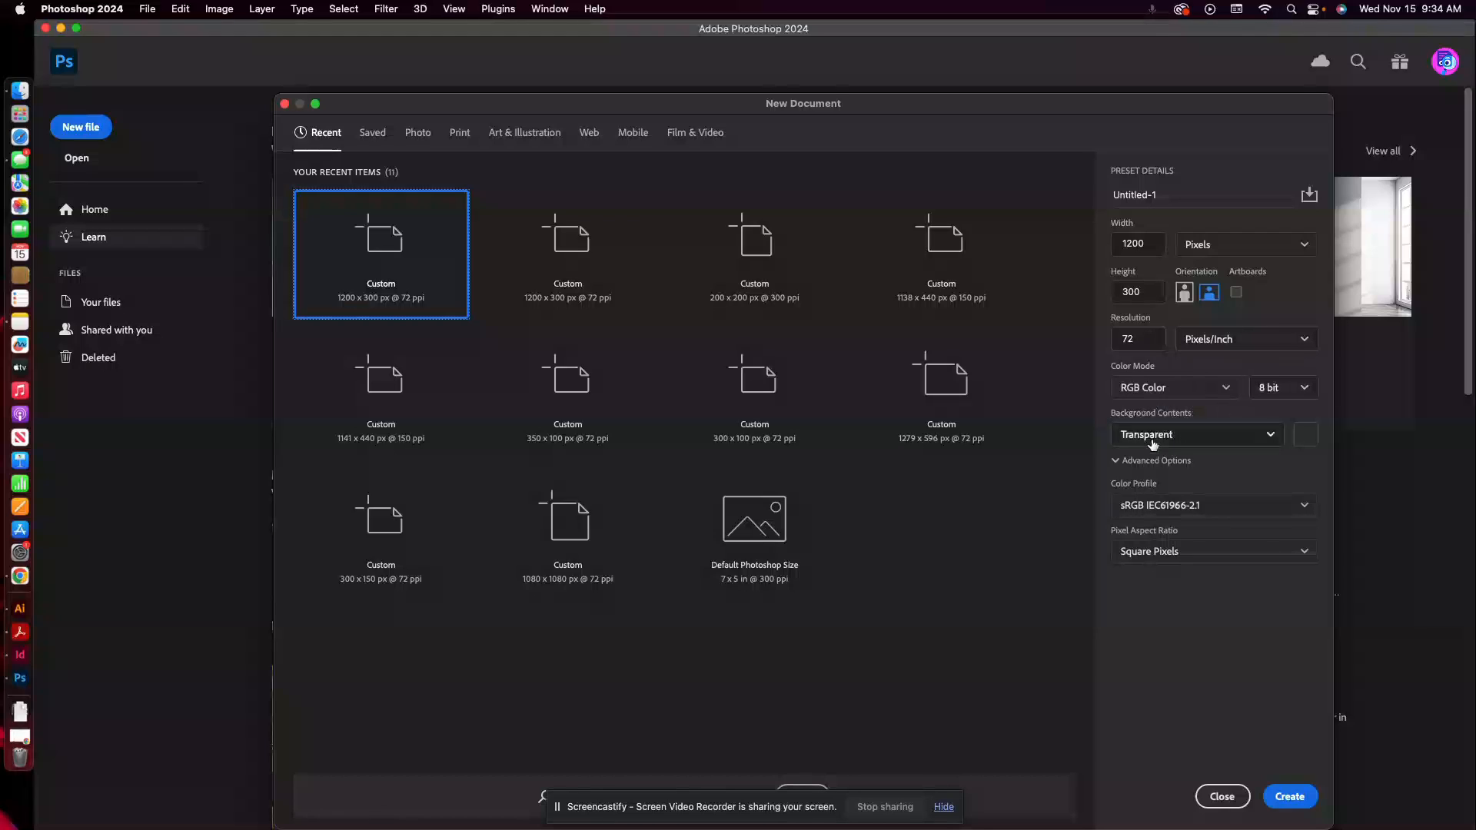
pyautogui.click(1184, 436)
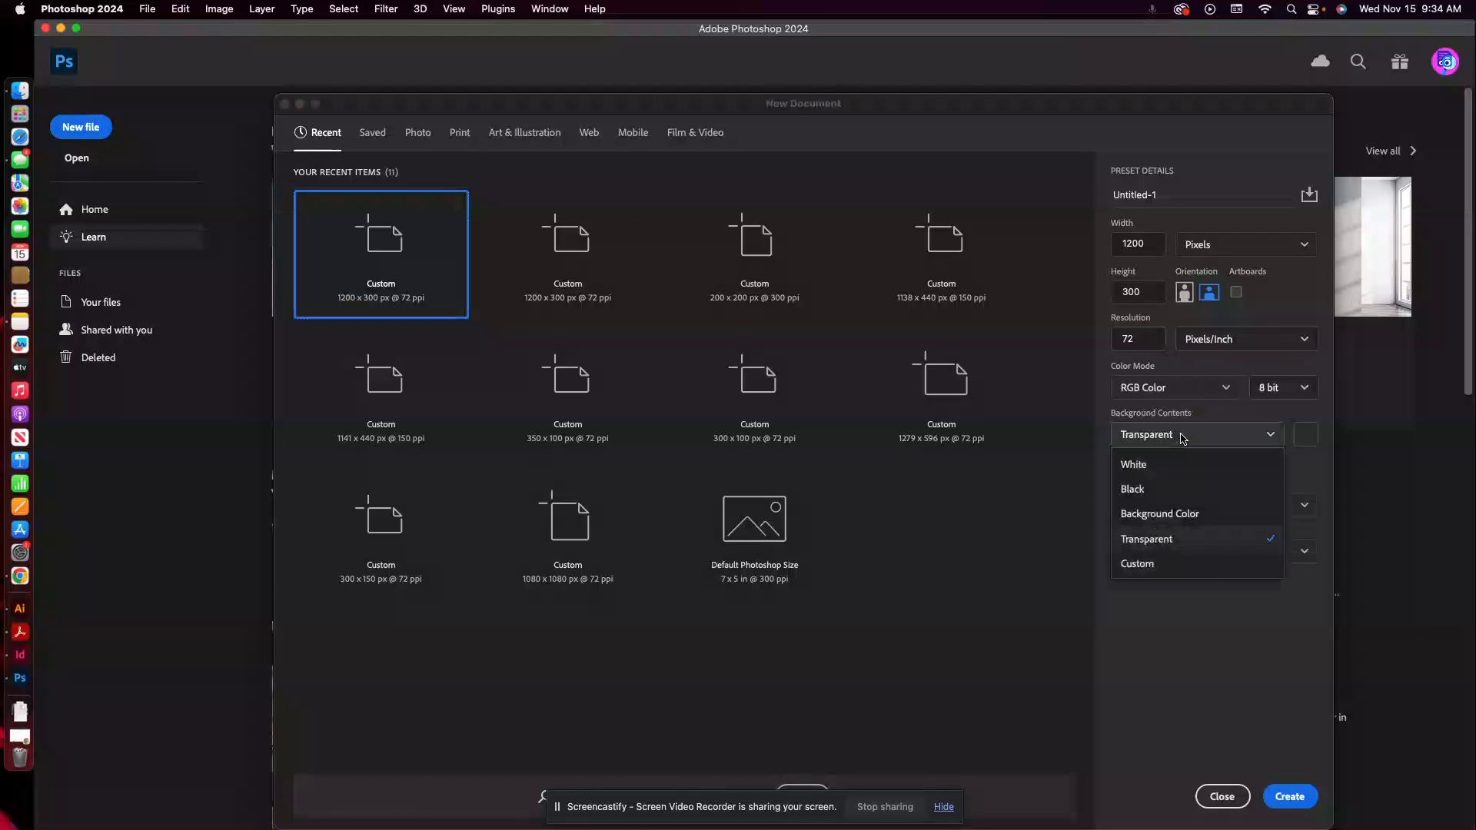
pyautogui.click(1135, 465)
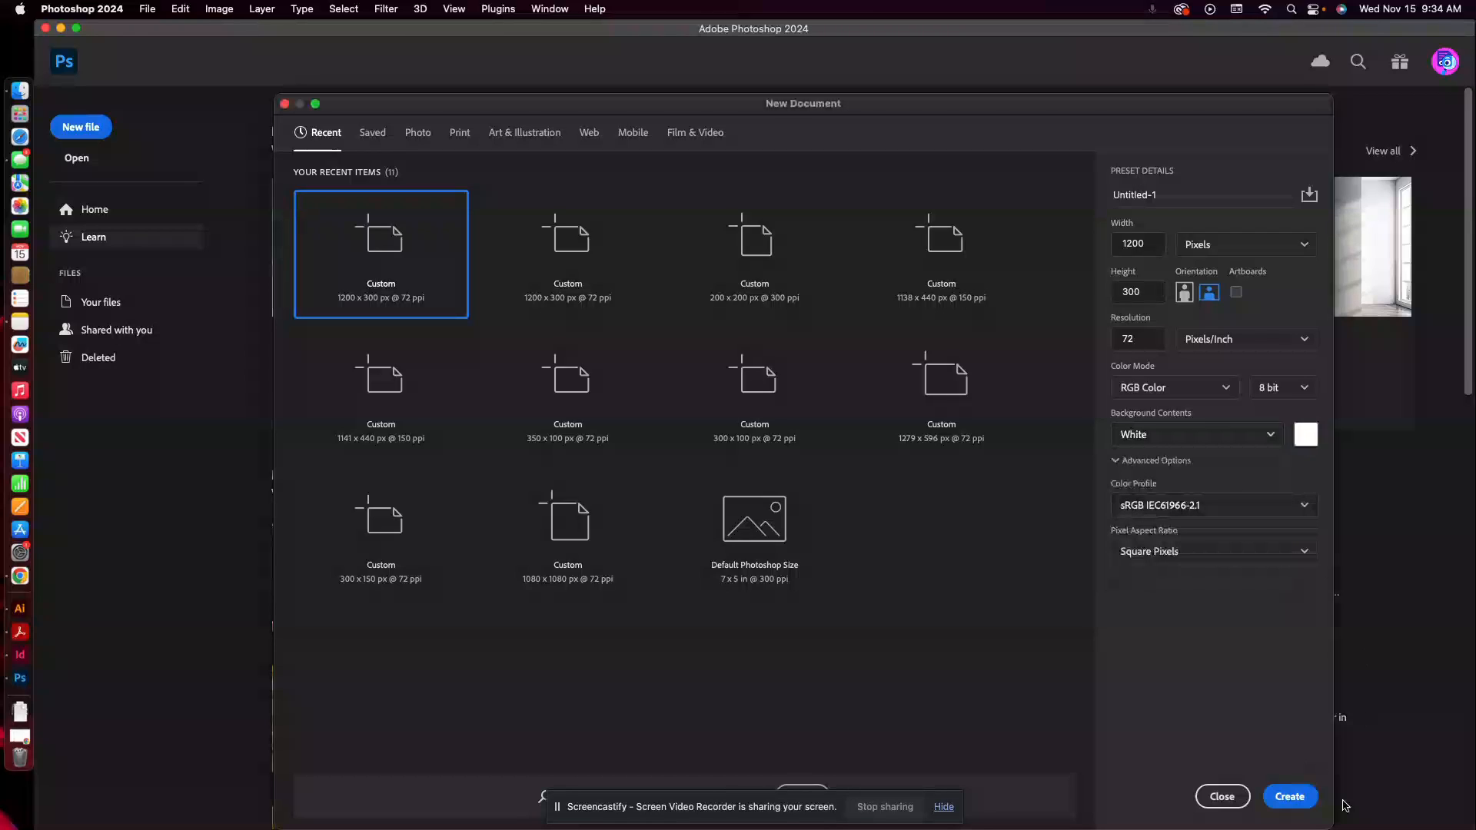
pyautogui.click(1289, 797)
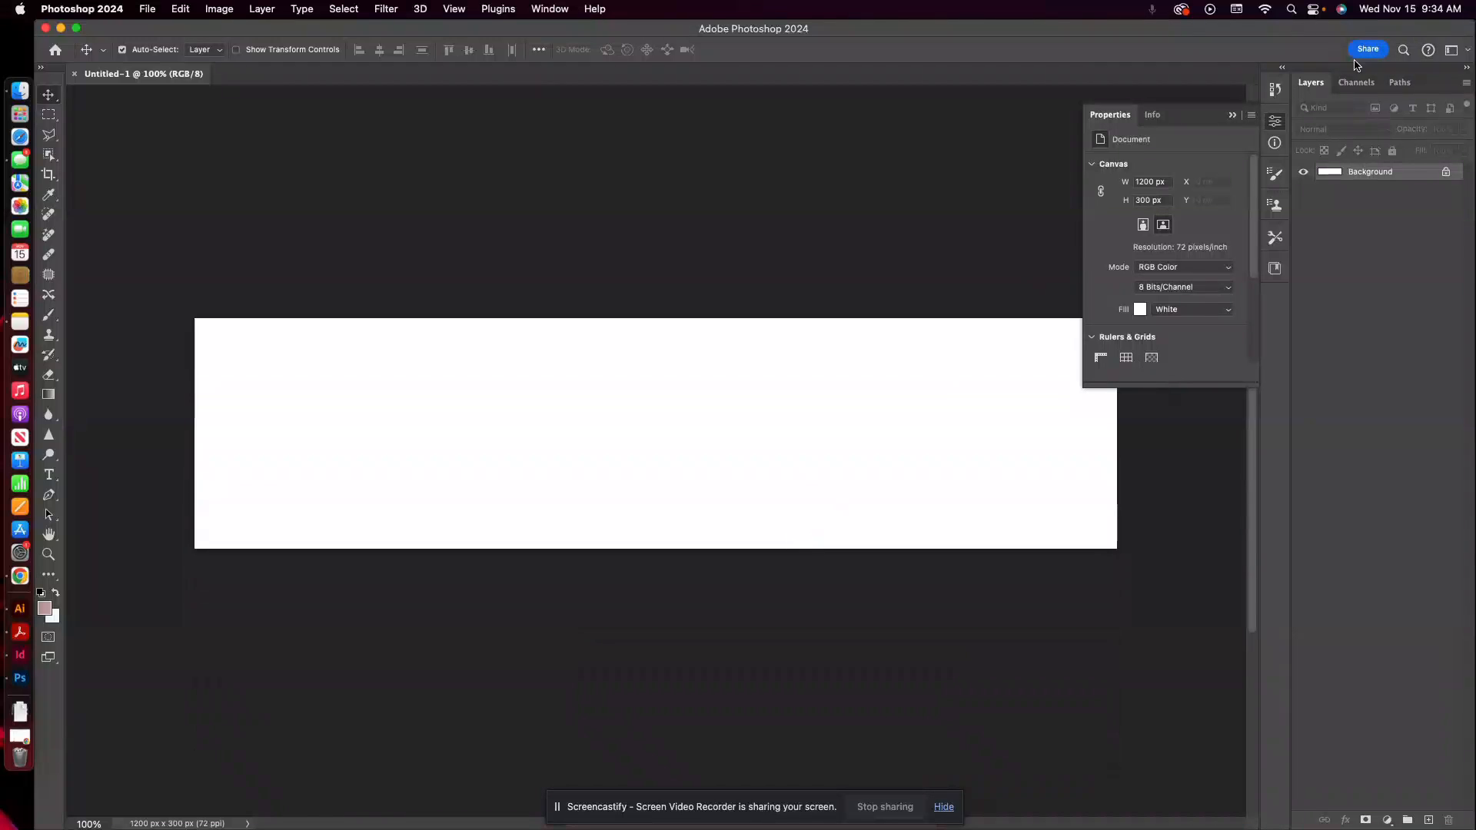
pyautogui.click(1231, 116)
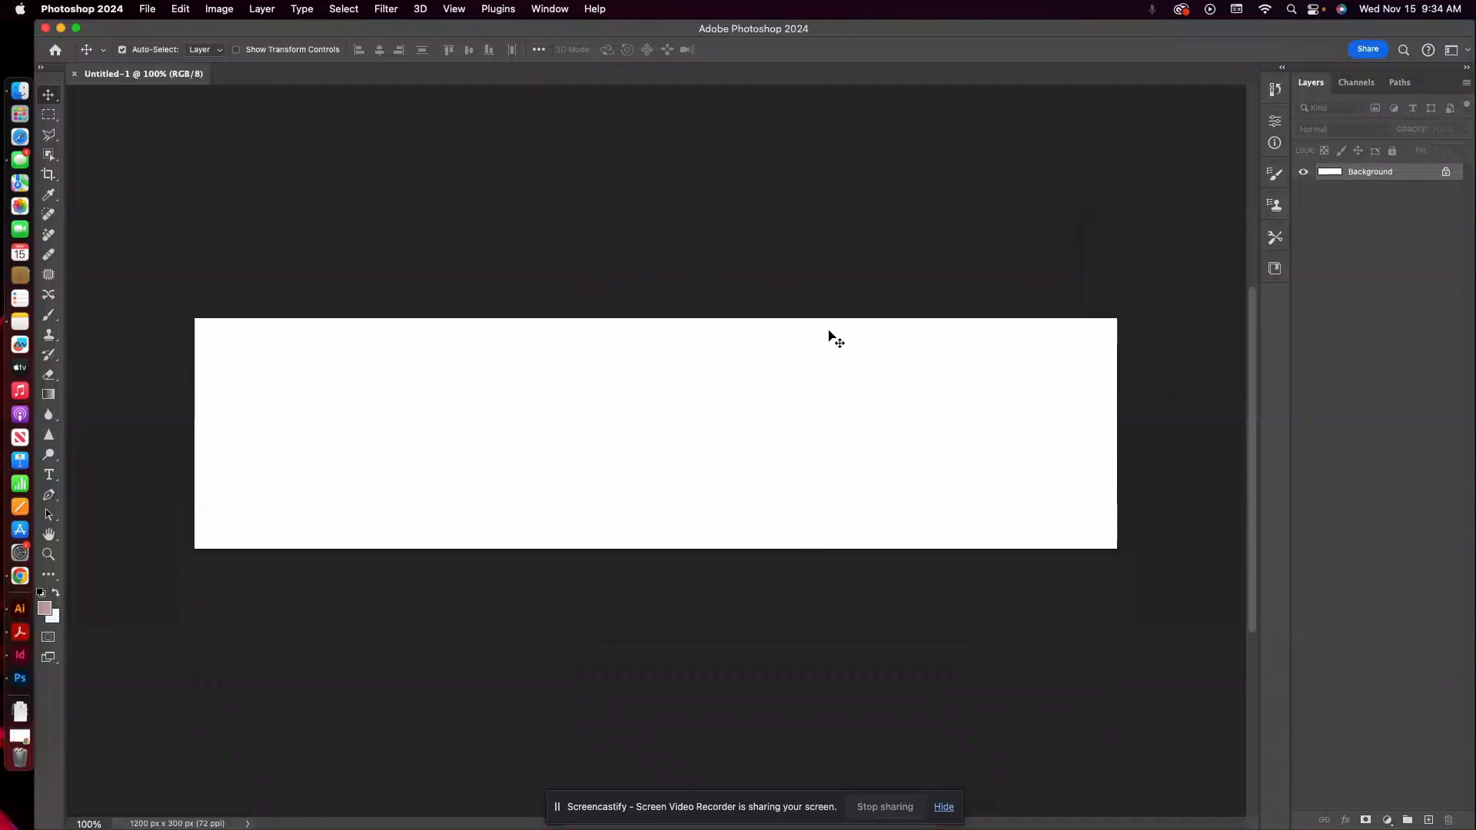
pyautogui.scroll(3, 829, 331)
pyautogui.hscroll(1, 830, 331)
pyautogui.scroll(2, 832, 332)
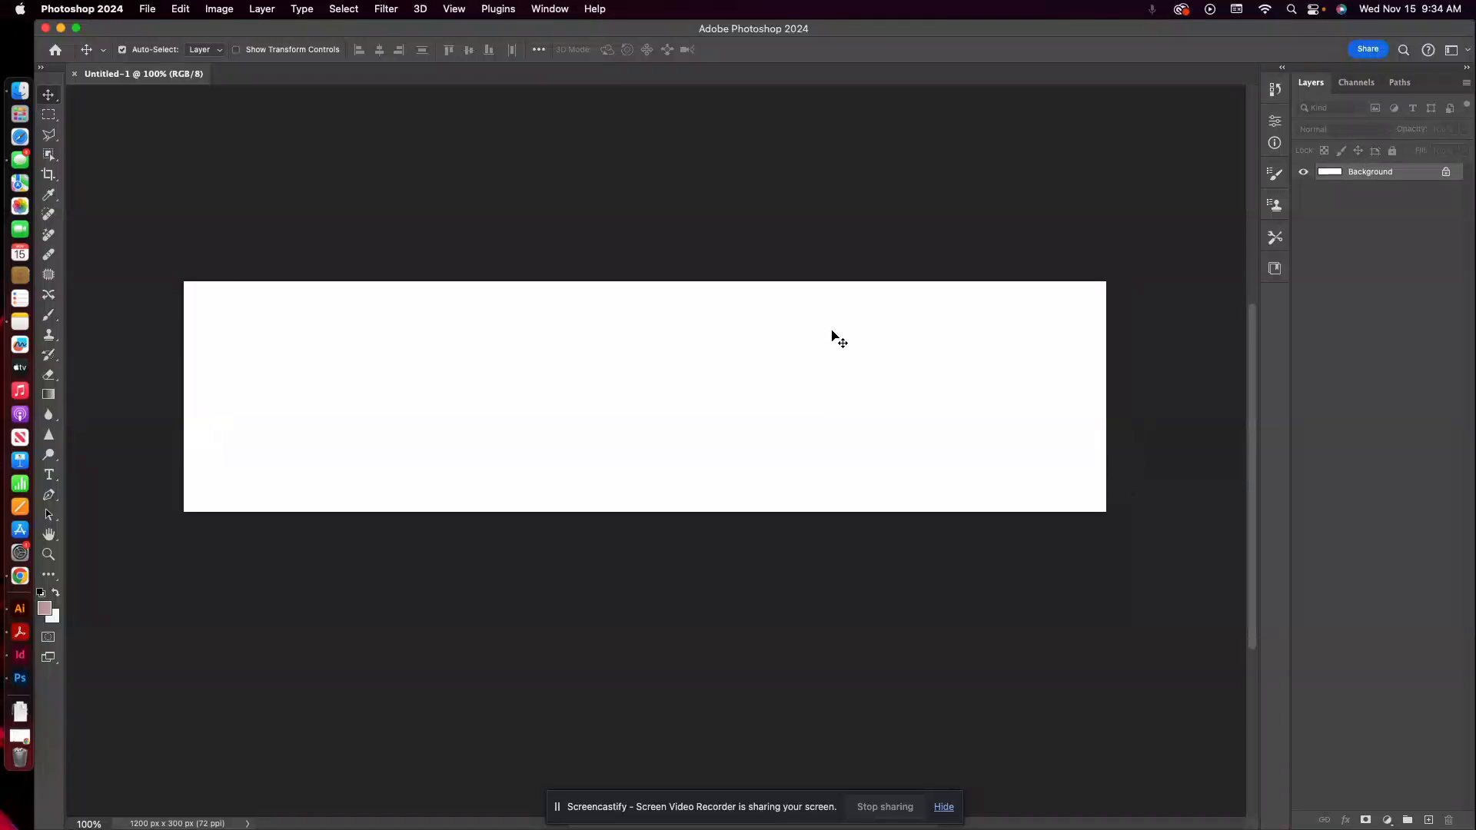
pyautogui.hscroll(-3, 832, 331)
pyautogui.hscroll(2, 832, 331)
pyautogui.scroll(1, 832, 332)
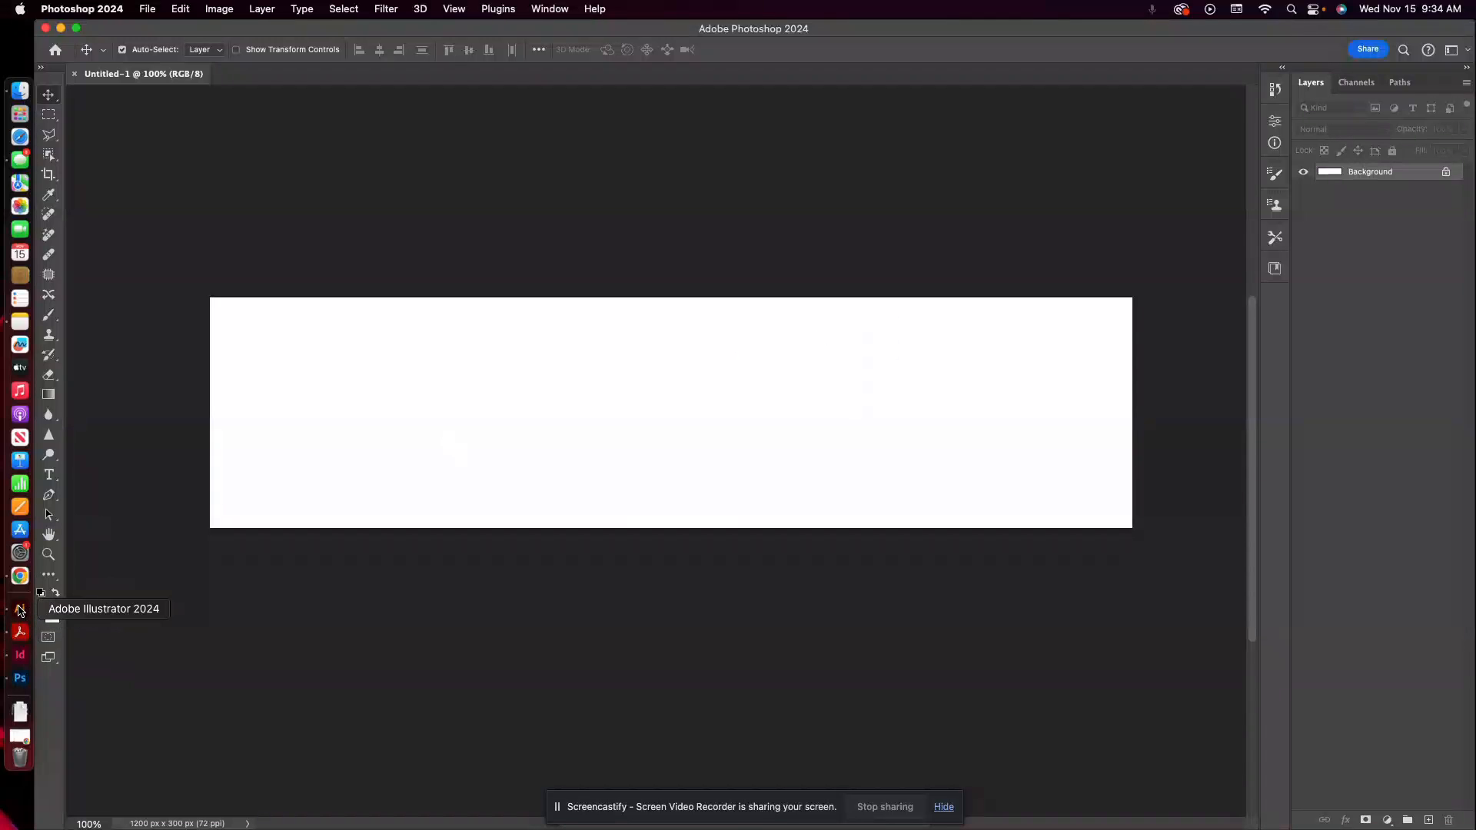
# Switch to Illustrator and compare the magazine ad rough with the Amethyst Bay style guide.
pyautogui.click(20, 609)
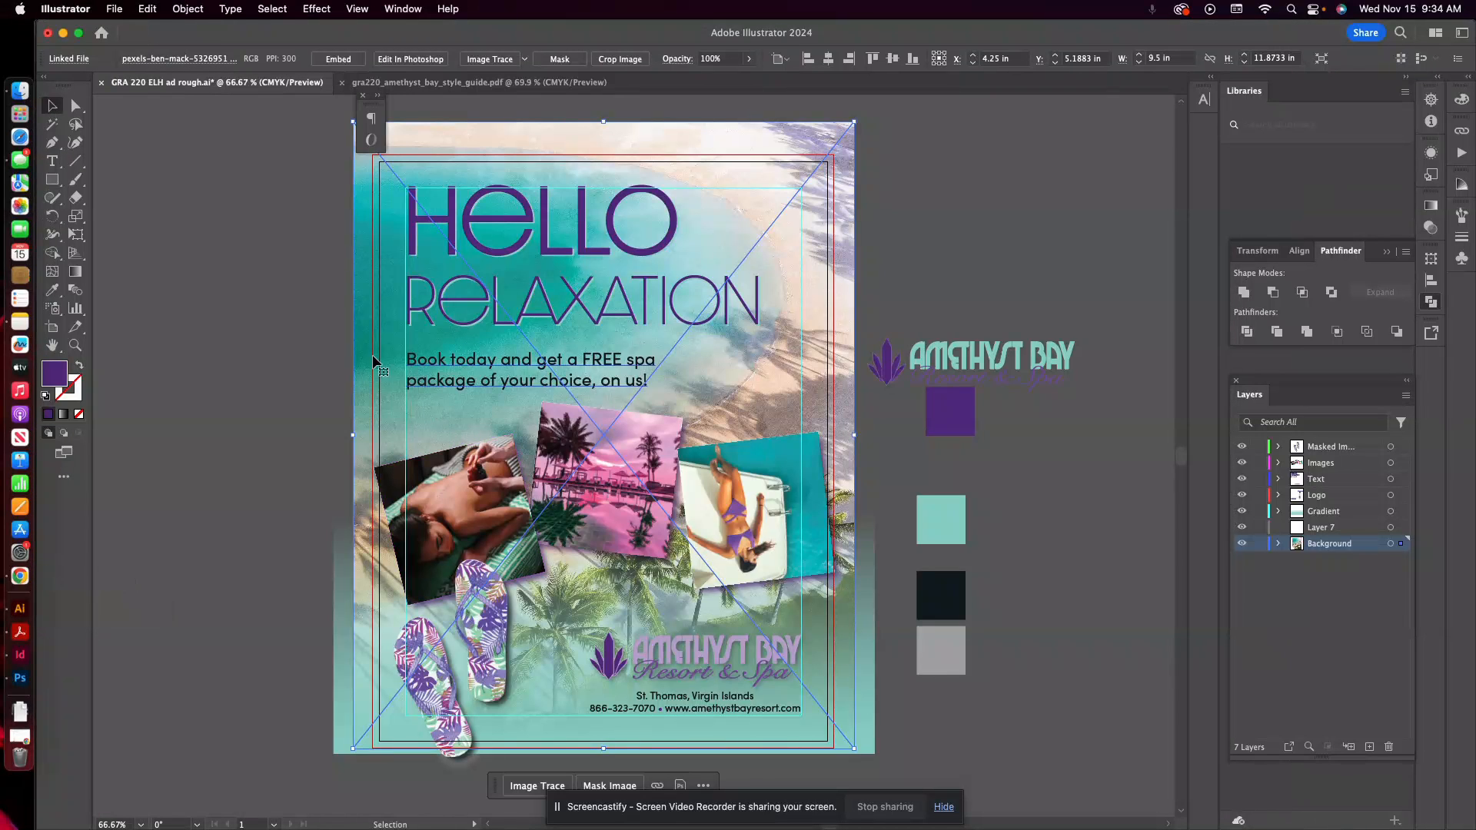
pyautogui.click(246, 224)
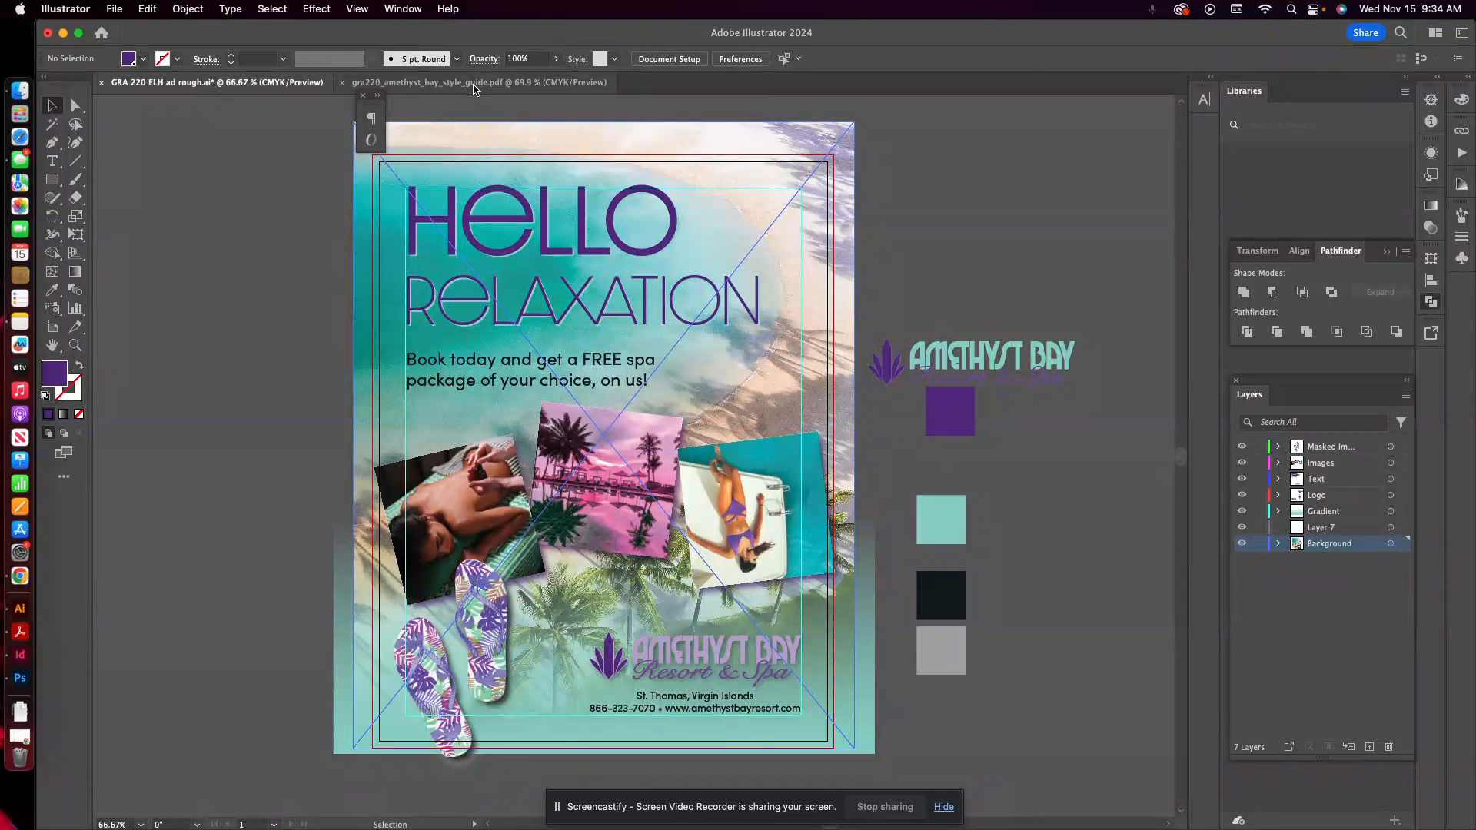
pyautogui.click(569, 82)
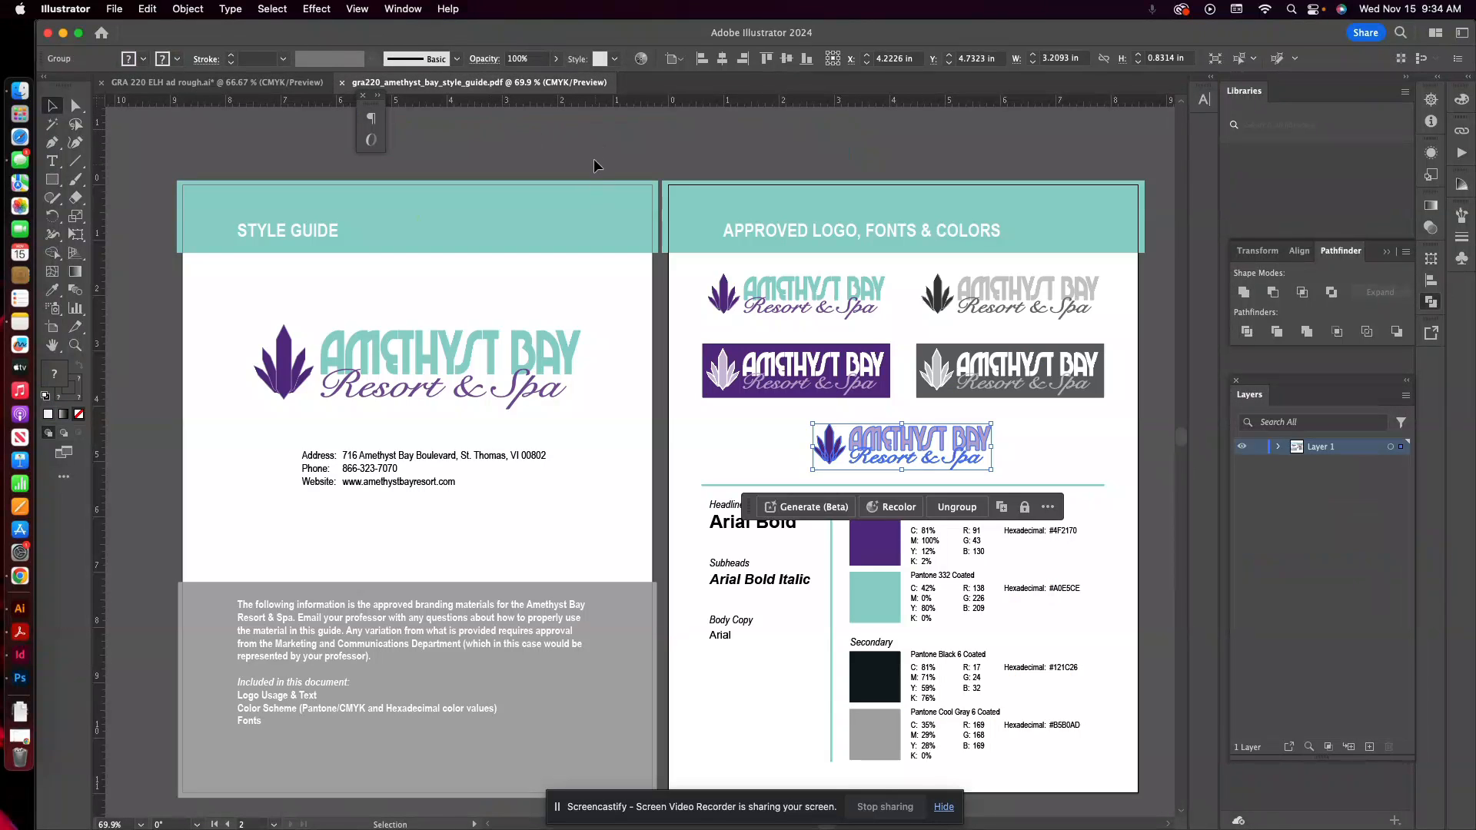
pyautogui.click(217, 82)
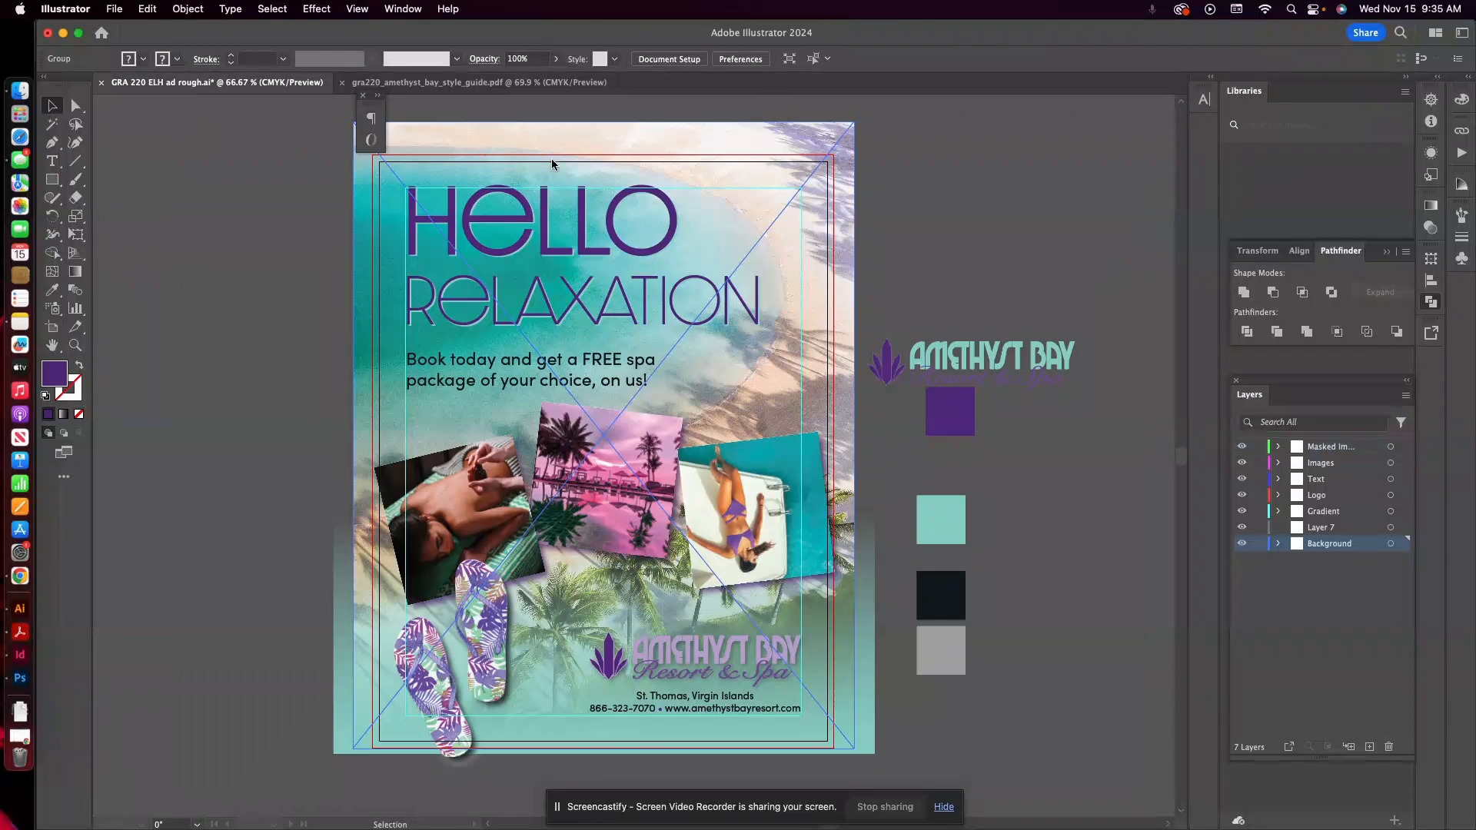
pyautogui.click(479, 82)
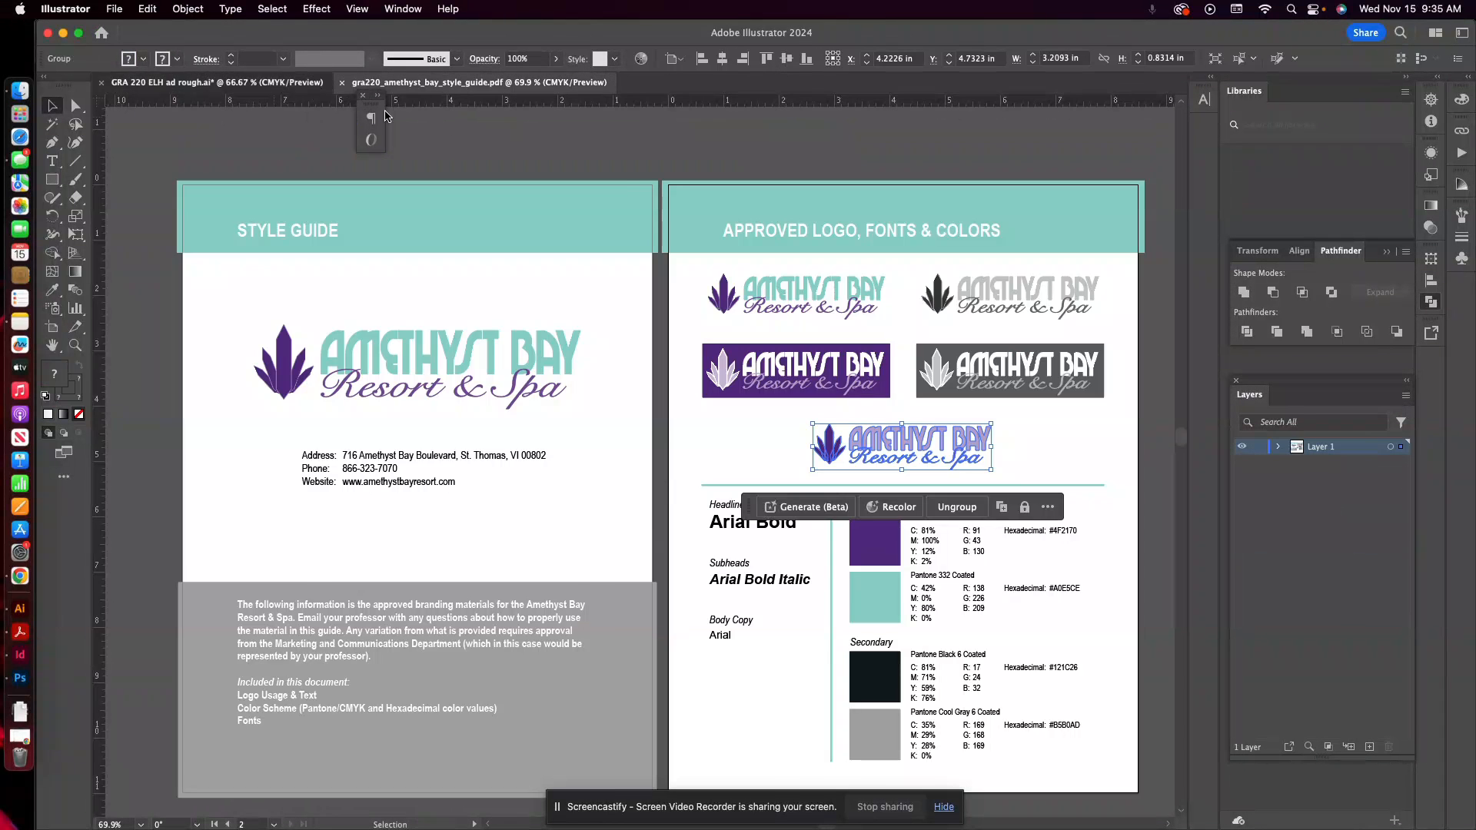
pyautogui.click(217, 83)
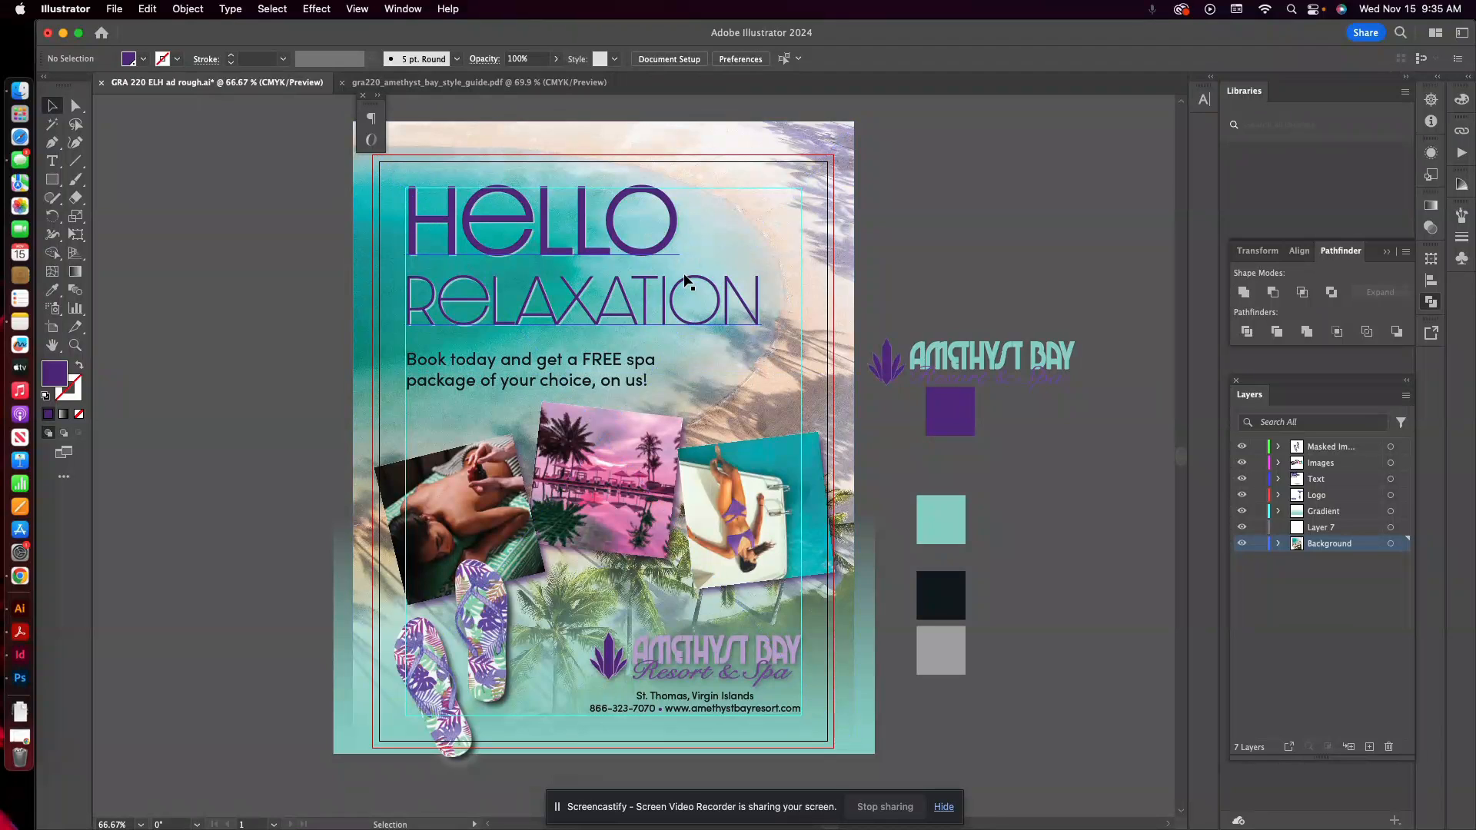
# Examine the font family, weight and size of the HELLO and RELAXATION lines in the magazine ad headline.
pyautogui.click(543, 241)
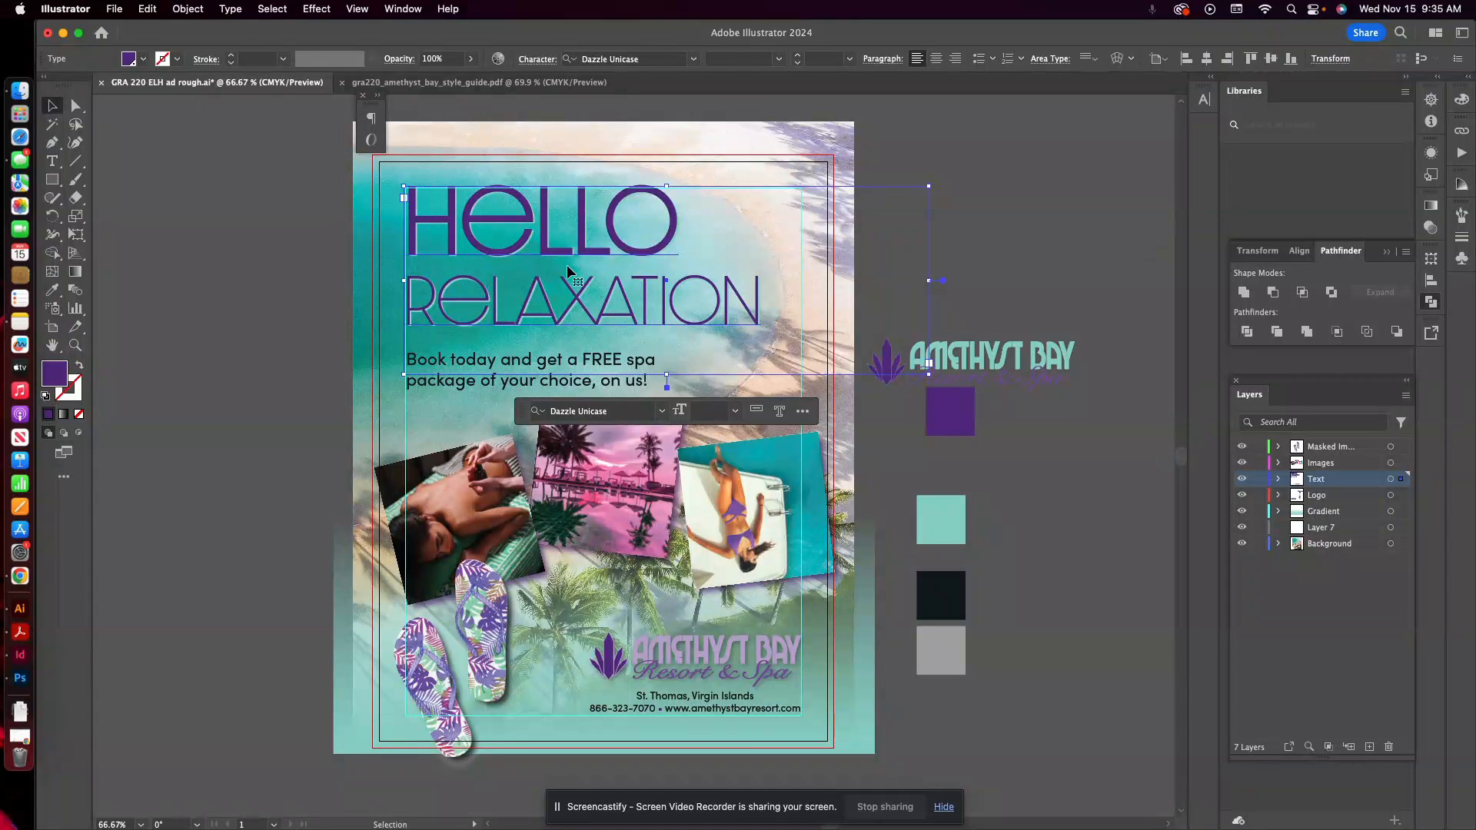
pyautogui.doubleClick(467, 224)
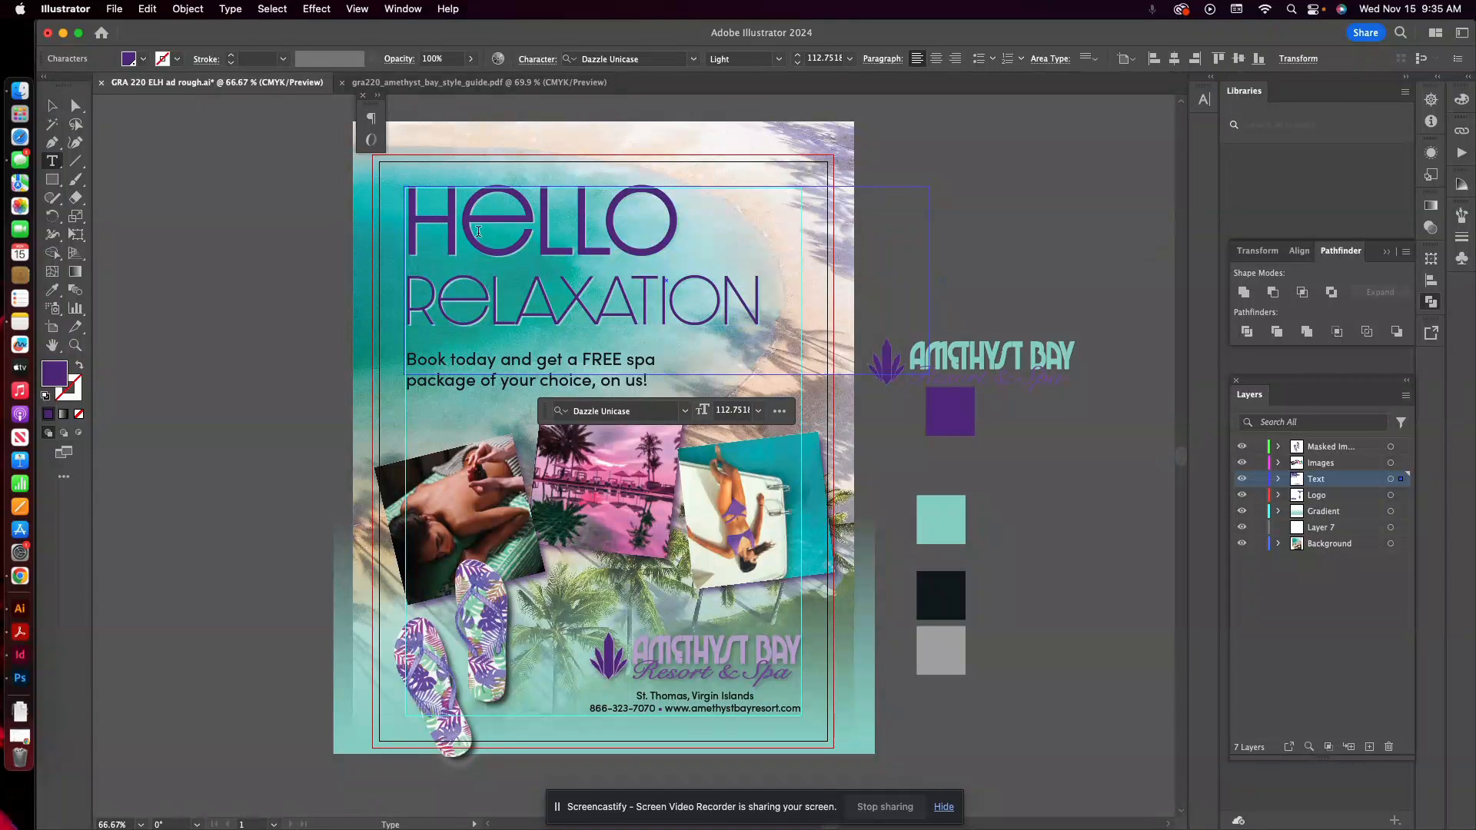
pyautogui.moveTo(407, 219); pyautogui.dragTo(783, 310)
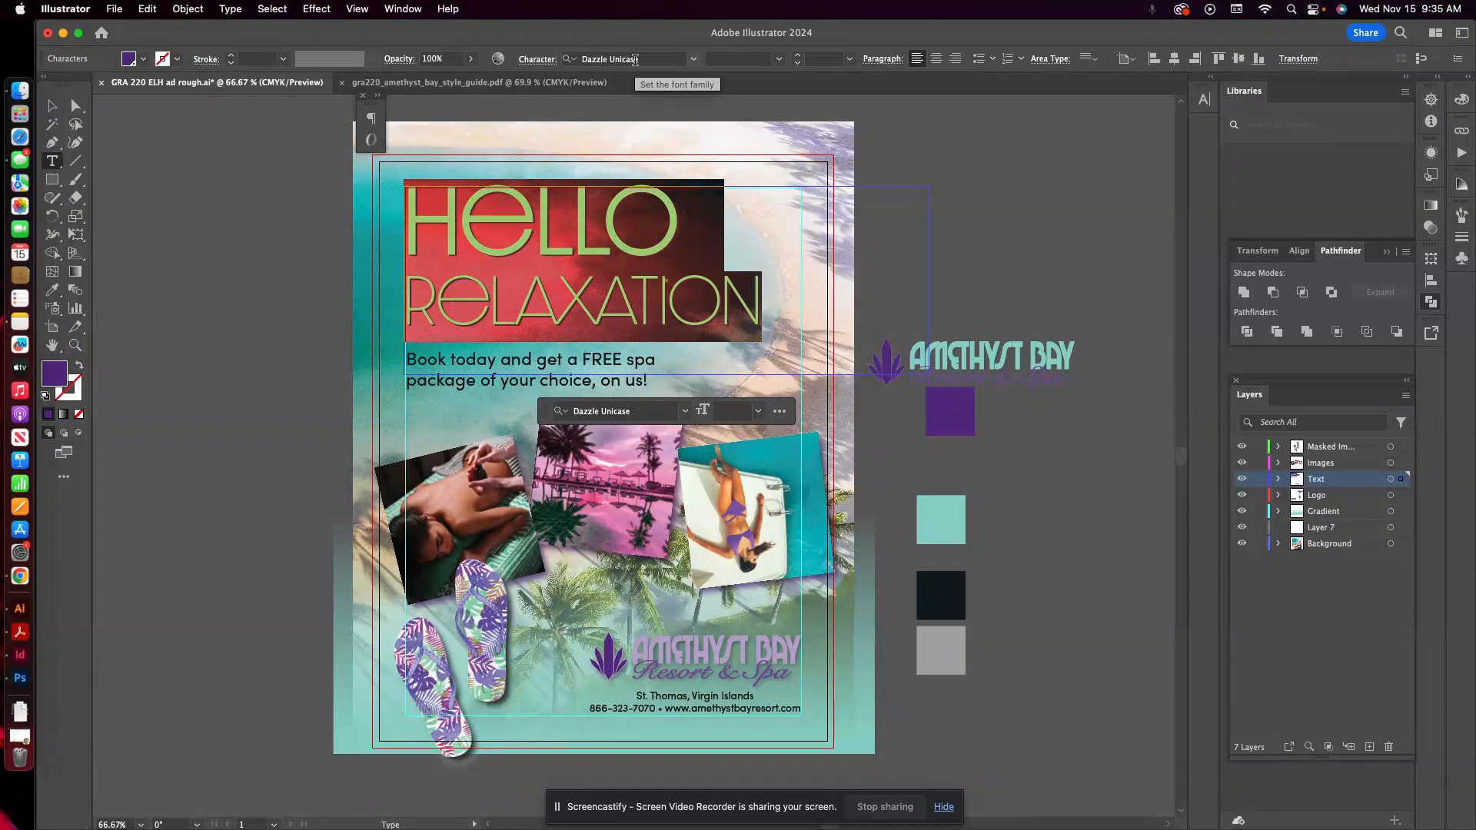
pyautogui.moveTo(758, 294); pyautogui.dragTo(538, 294)
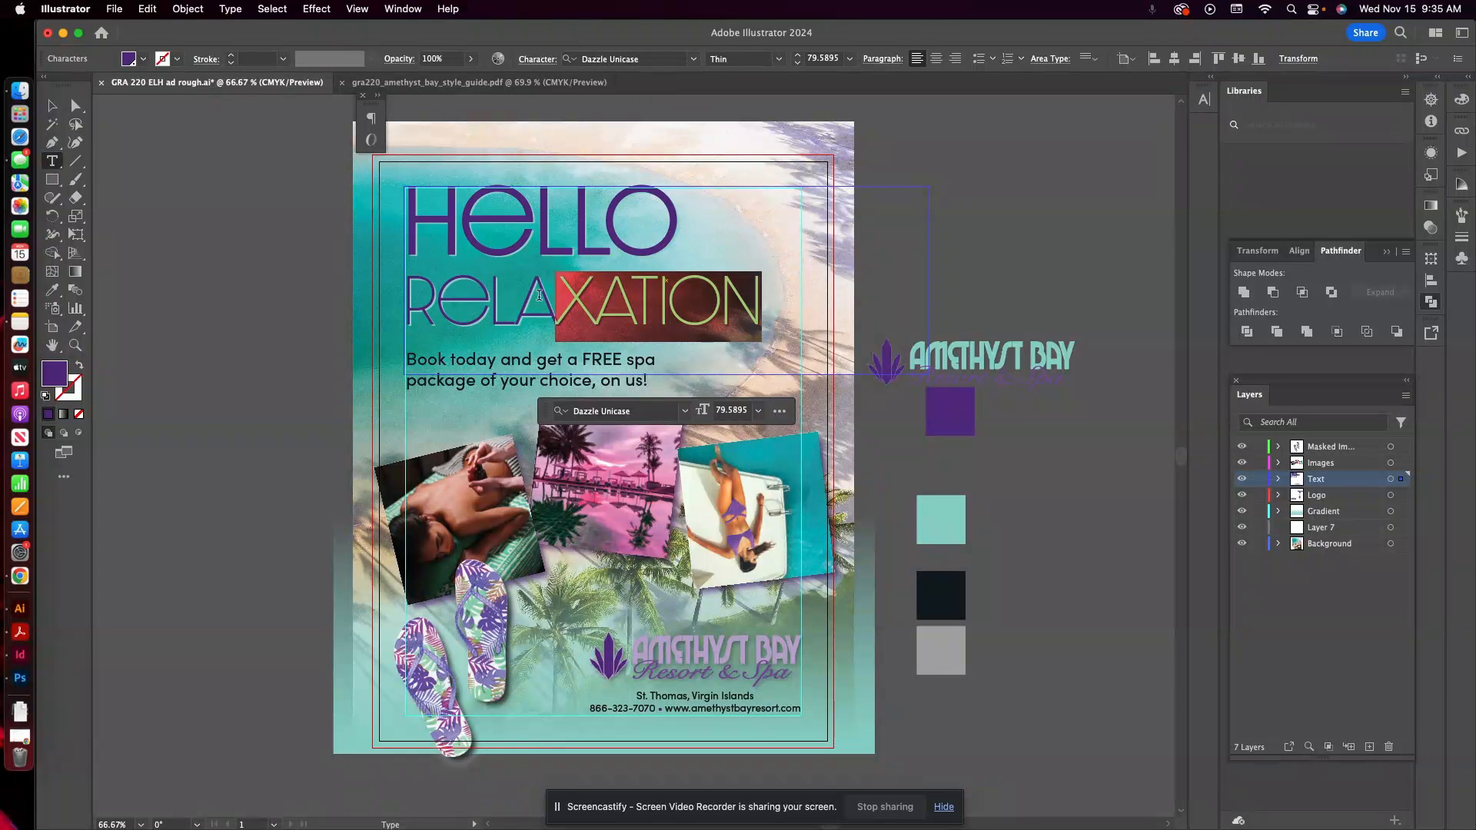
pyautogui.moveTo(632, 192); pyautogui.dragTo(463, 195)
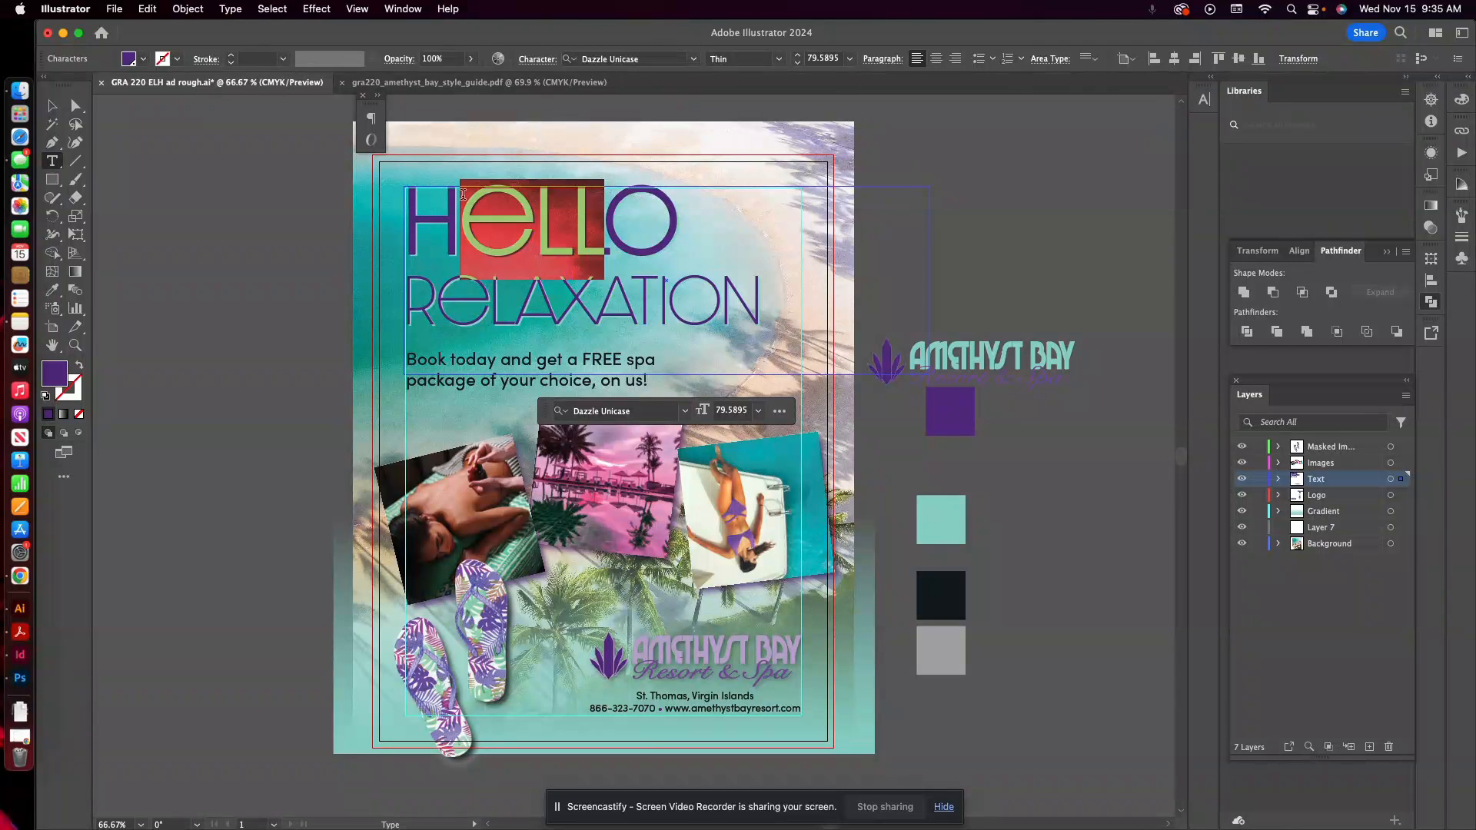
pyautogui.click(755, 296)
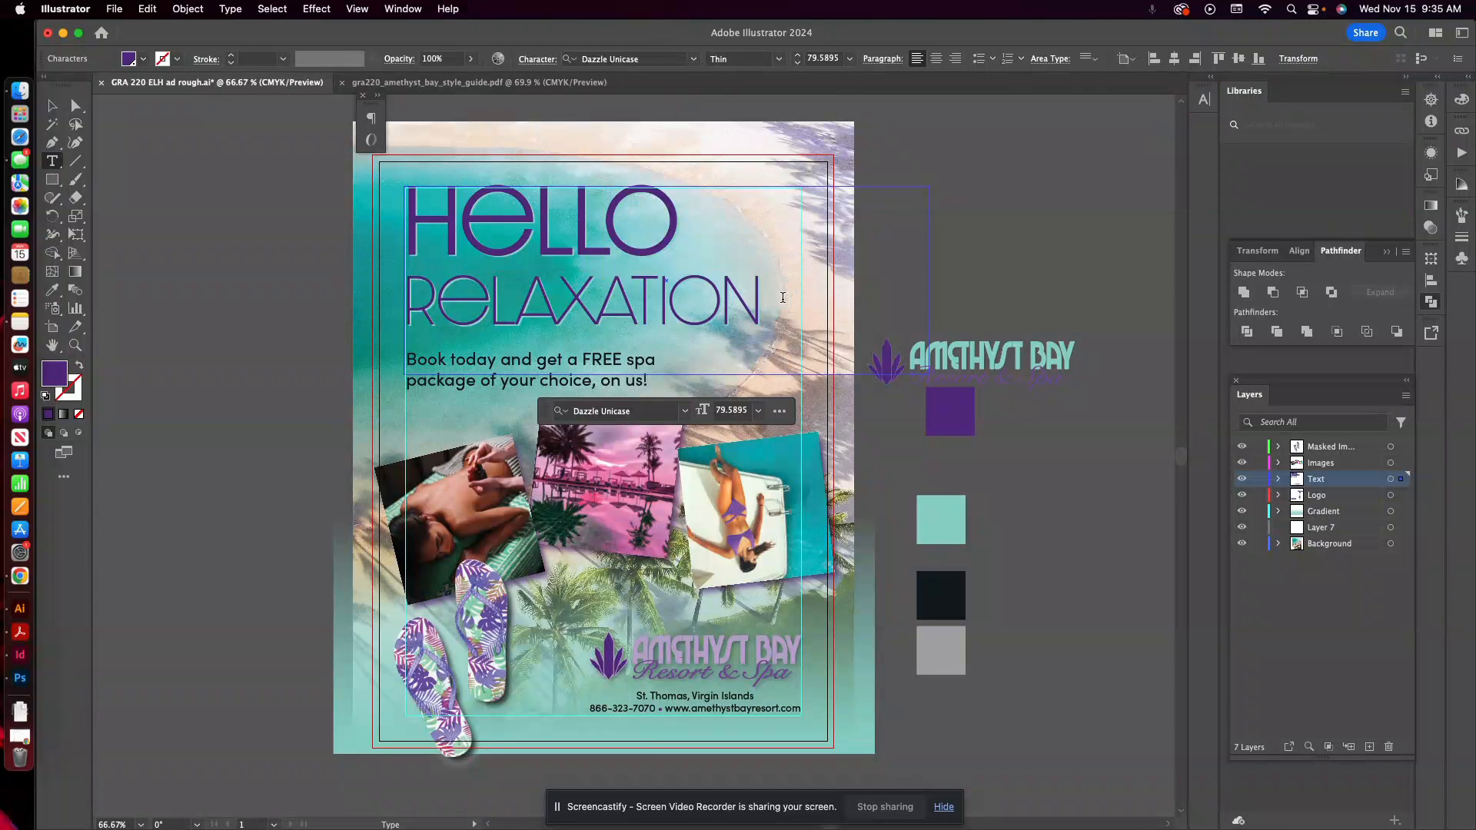
# Copy the two-line HELLO RELAXATION headline from the ad into a text box on the Photoshop banner and reposition it slightly.
pyautogui.scroll(1, 782, 297)
pyautogui.moveTo(765, 299); pyautogui.dragTo(370, 226)
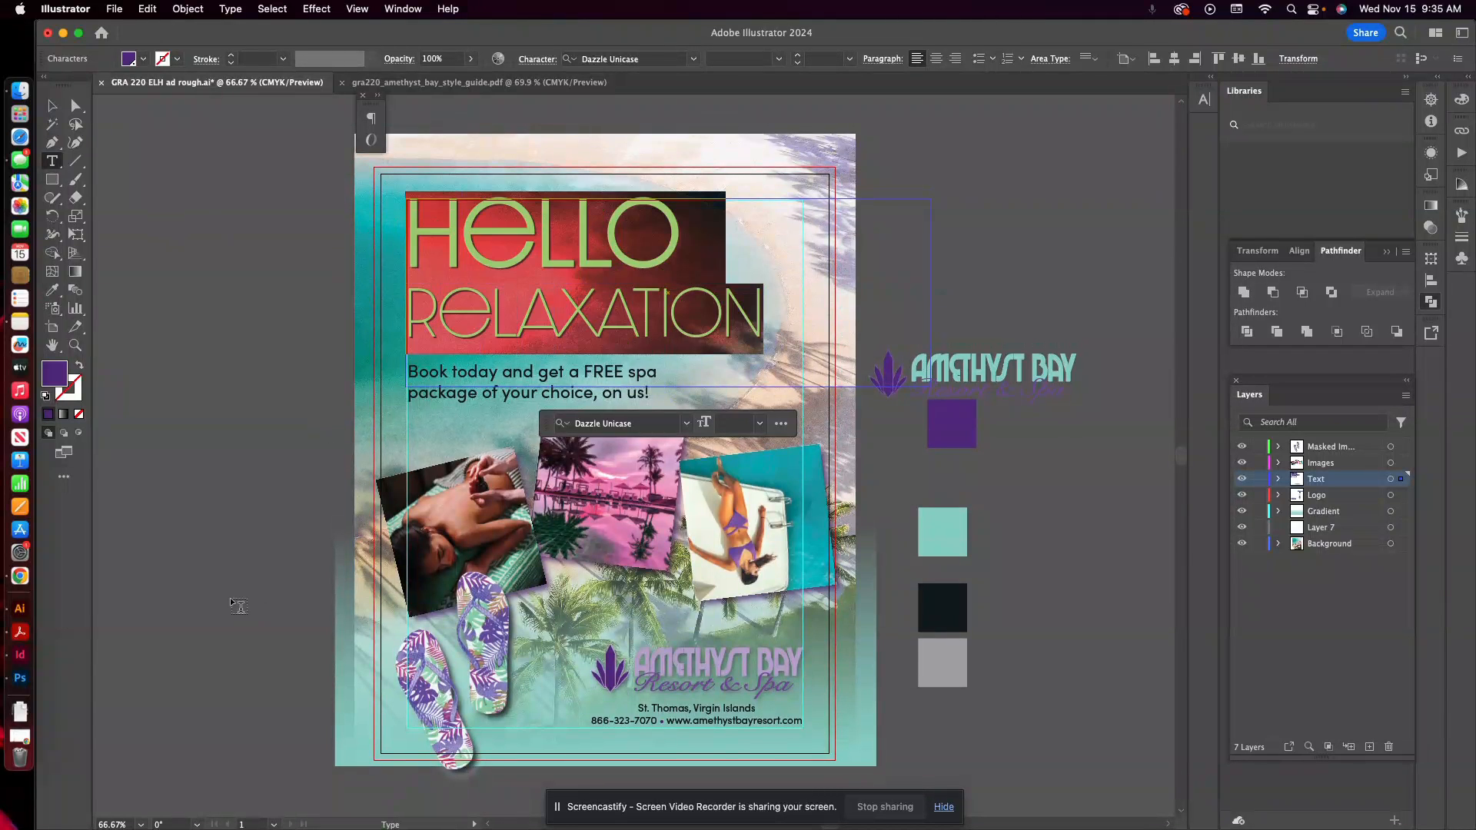
pyautogui.click(19, 678)
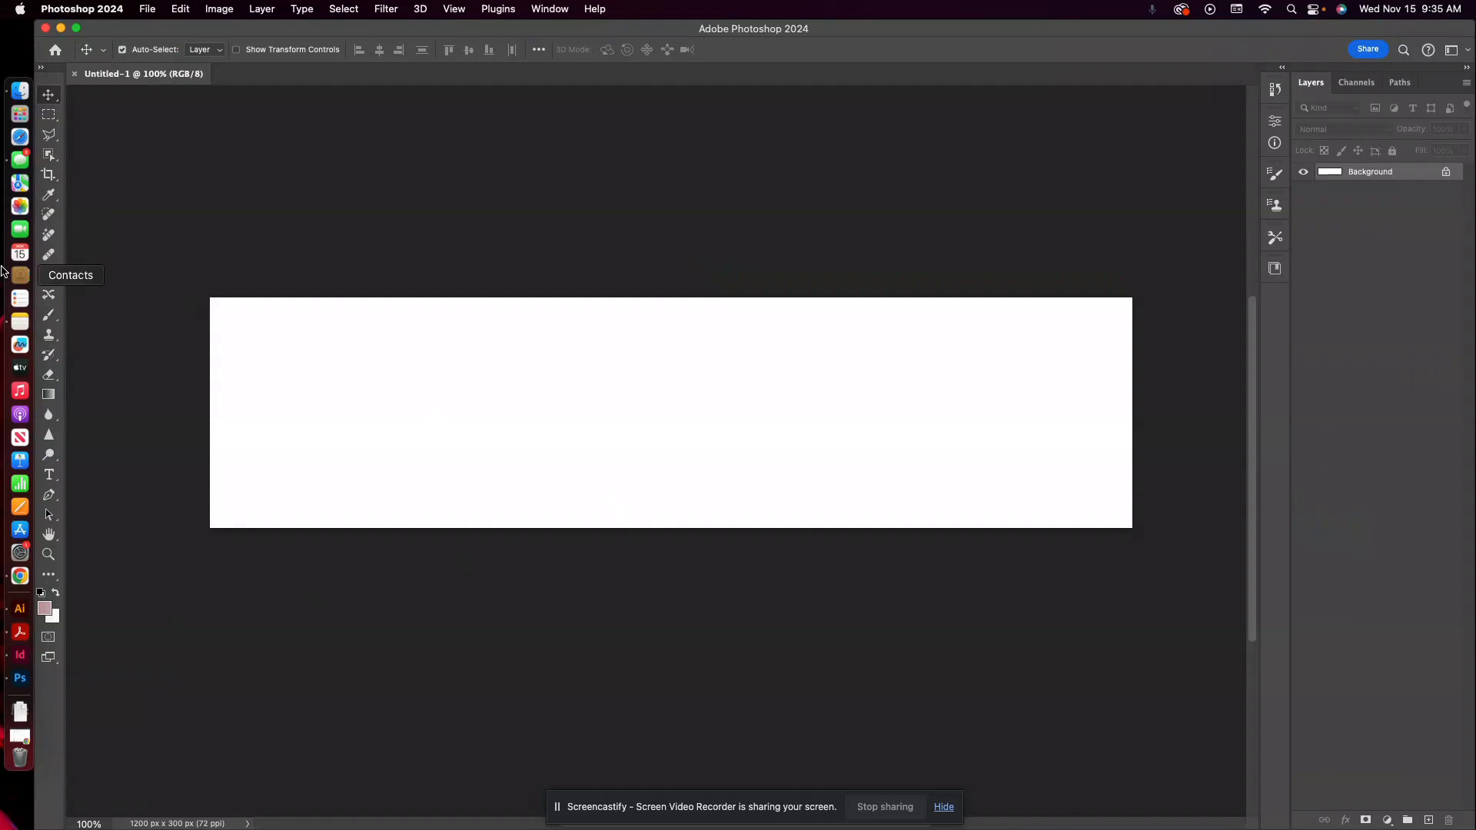
pyautogui.click(49, 476)
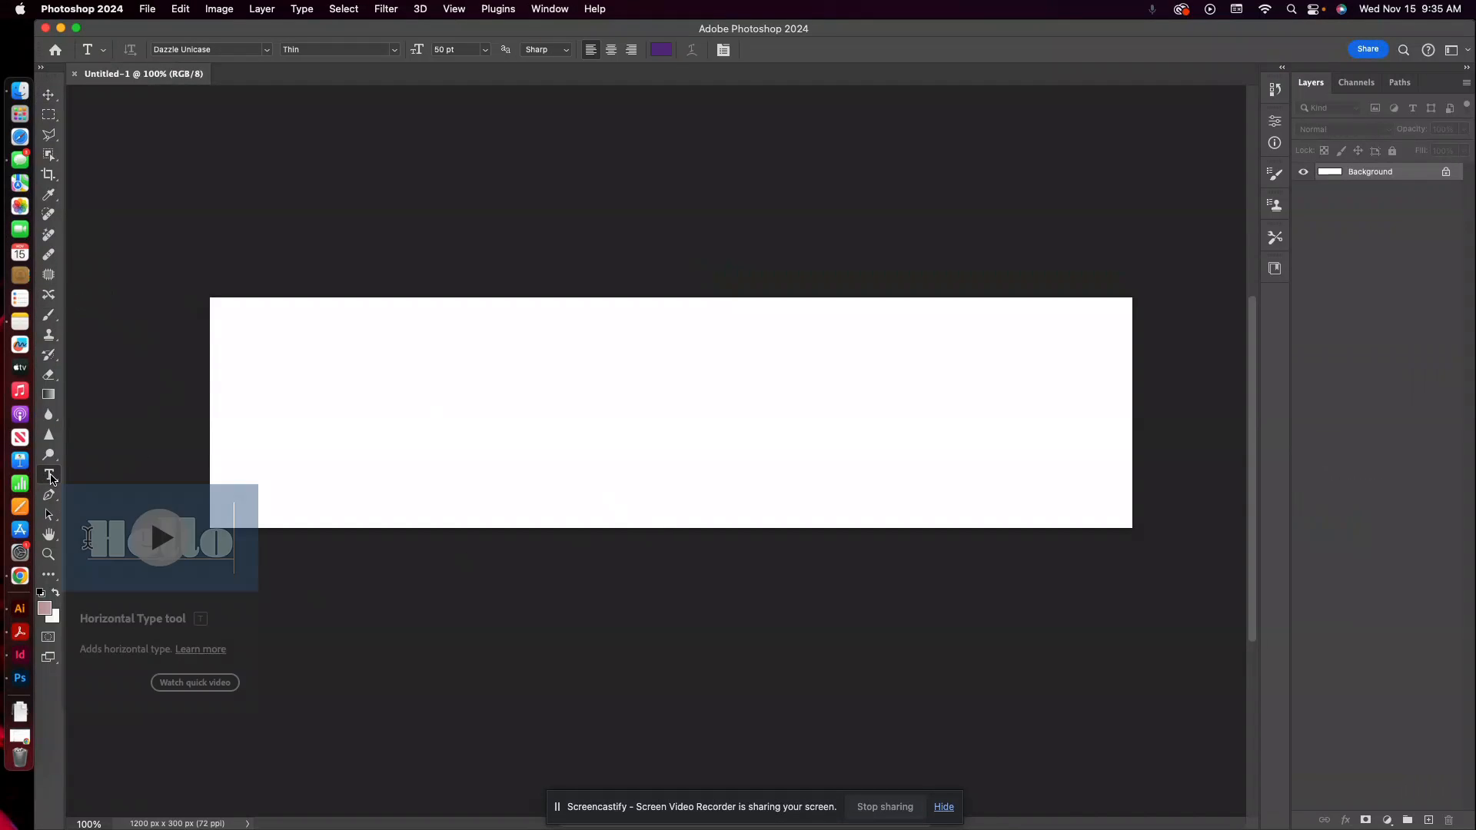
pyautogui.moveTo(247, 318); pyautogui.dragTo(835, 519)
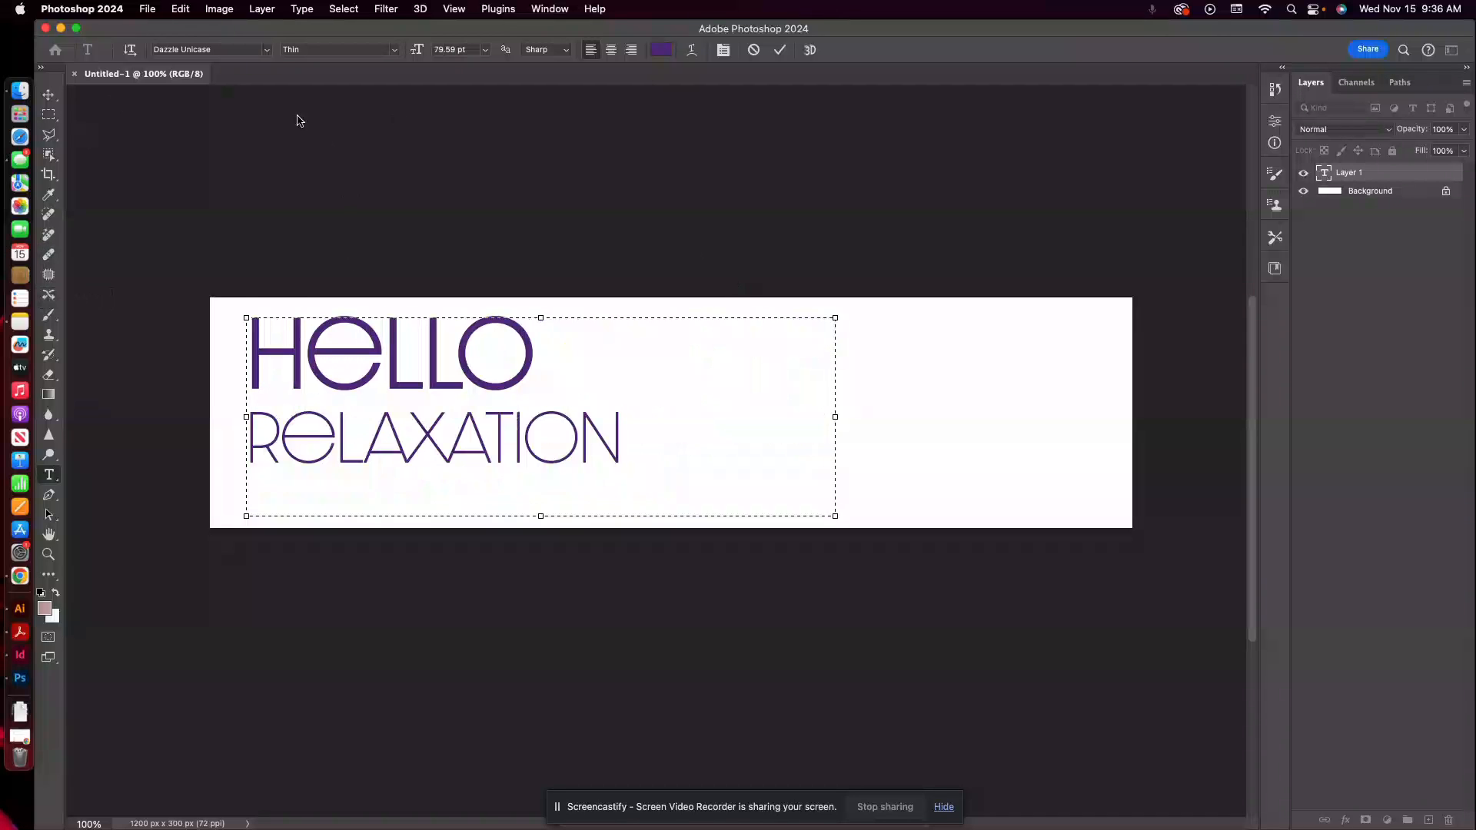
pyautogui.click(48, 94)
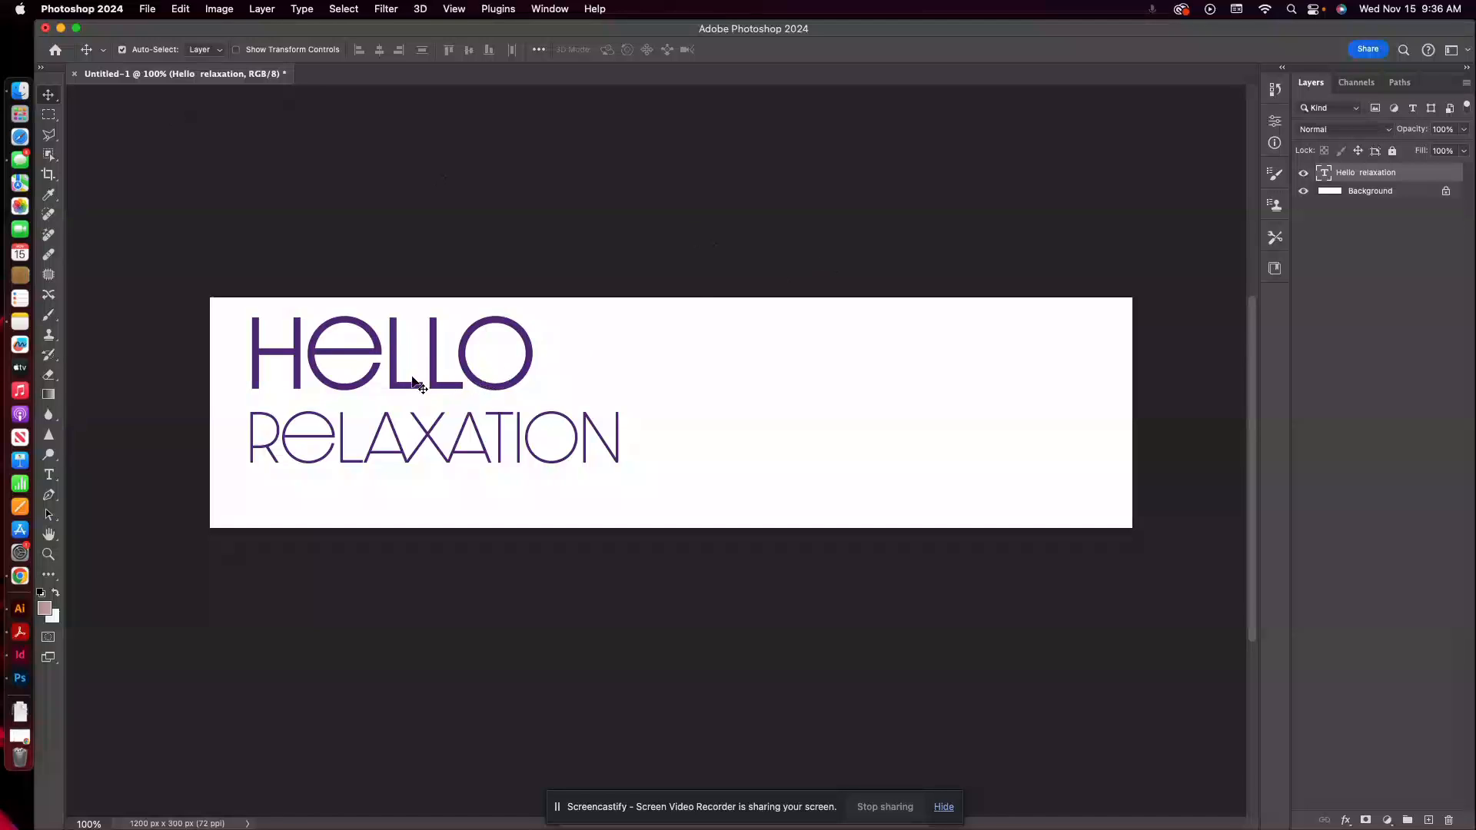
pyautogui.moveTo(399, 370); pyautogui.dragTo(483, 378)
# Check the font weight and size of the HELLO and RELAXATION lines in the banner's headline text.
pyautogui.click(49, 476)
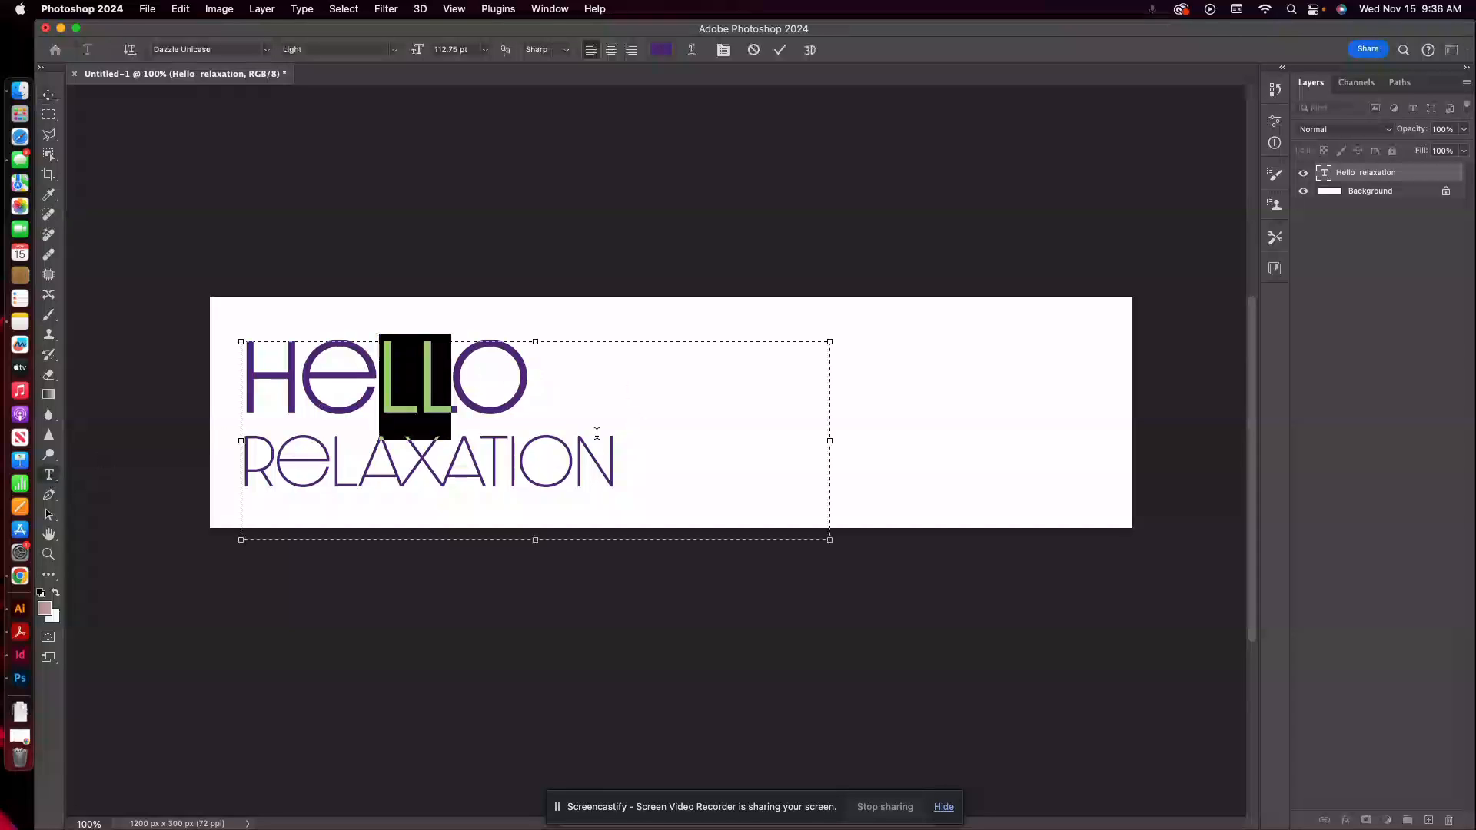
pyautogui.moveTo(587, 459); pyautogui.dragTo(252, 459)
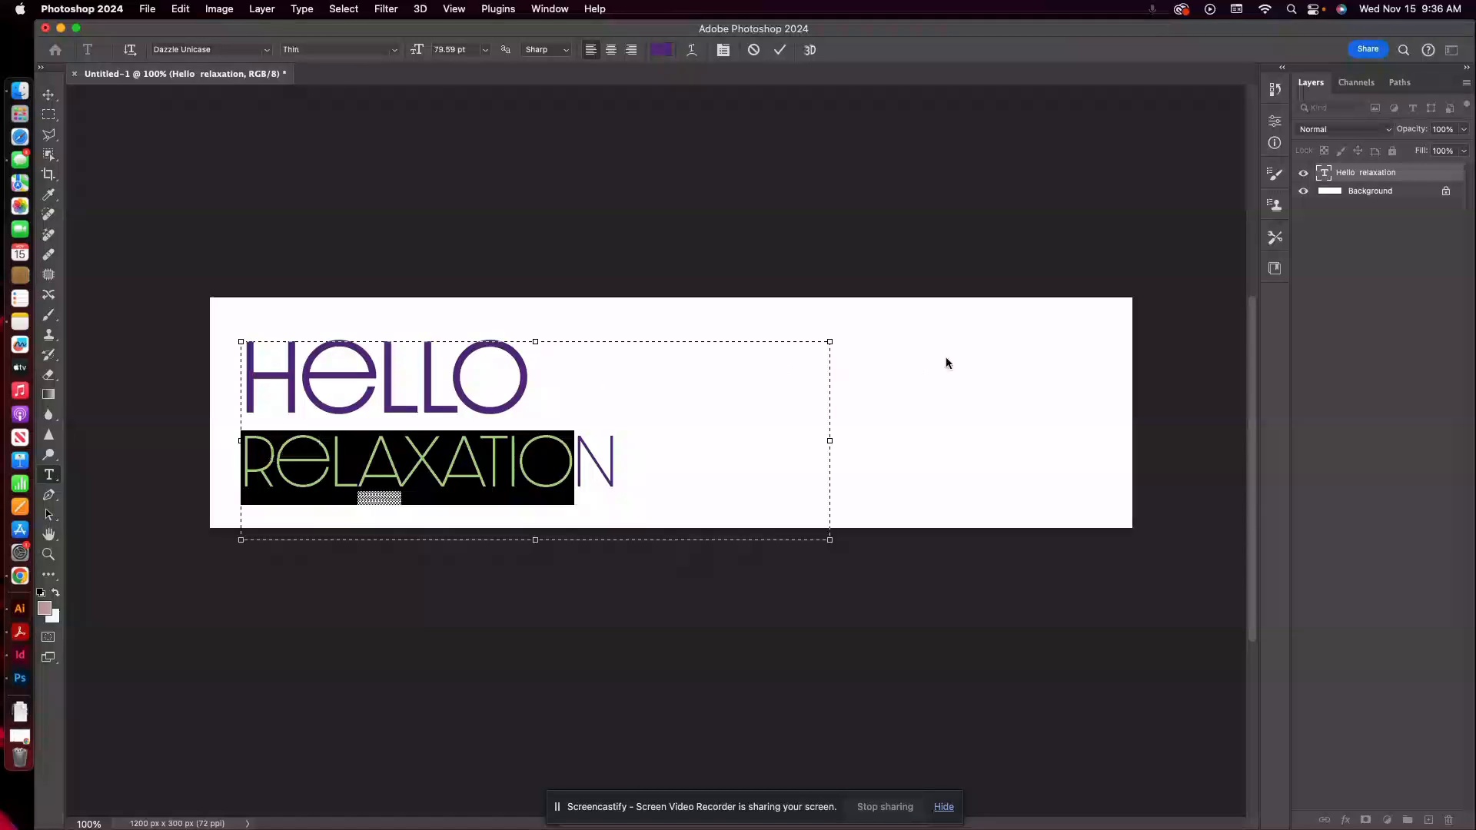
pyautogui.moveTo(422, 348); pyautogui.dragTo(242, 362)
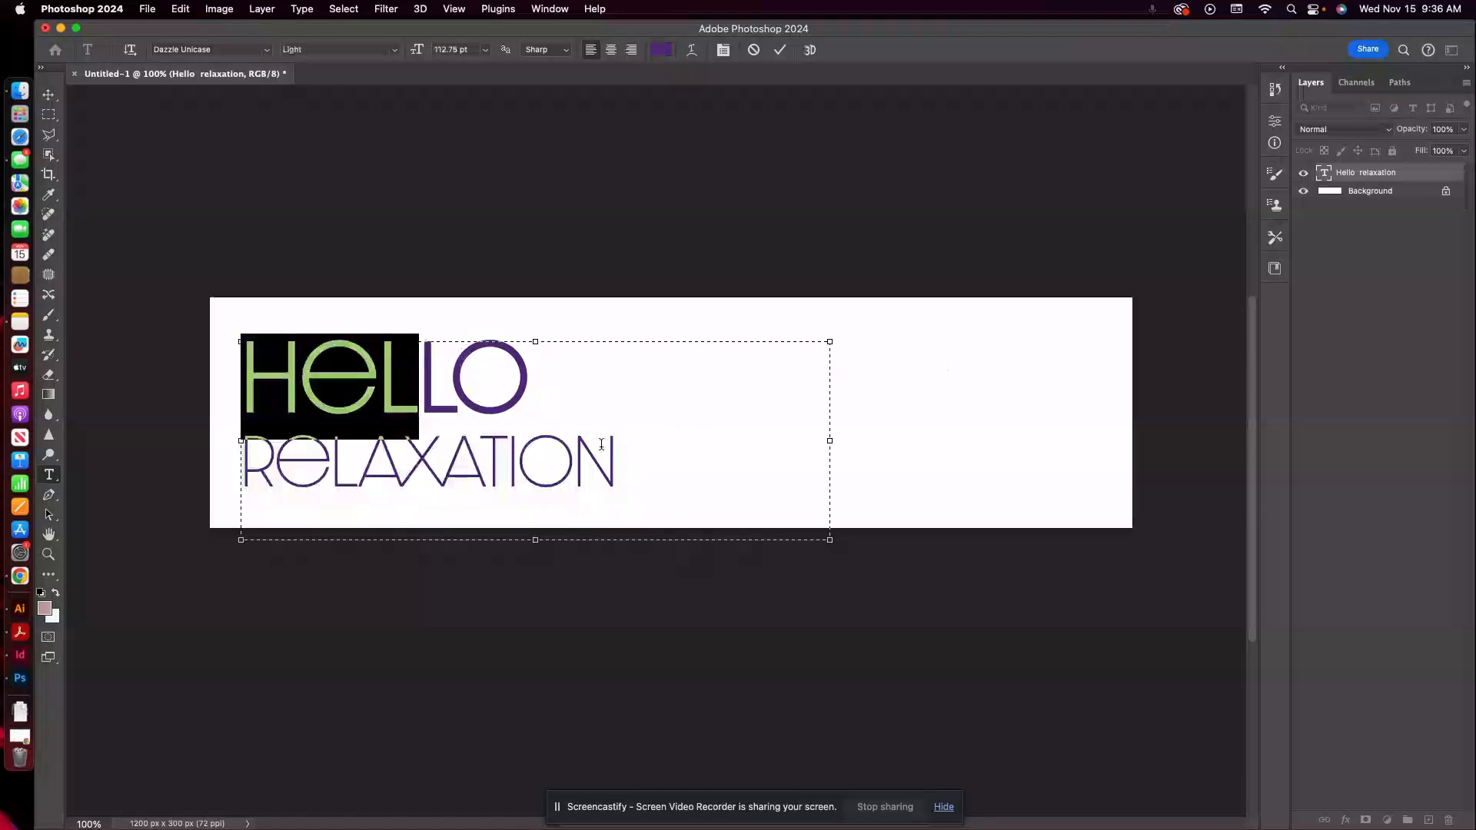
pyautogui.click(601, 455)
pyautogui.hscroll(5, 410, 365)
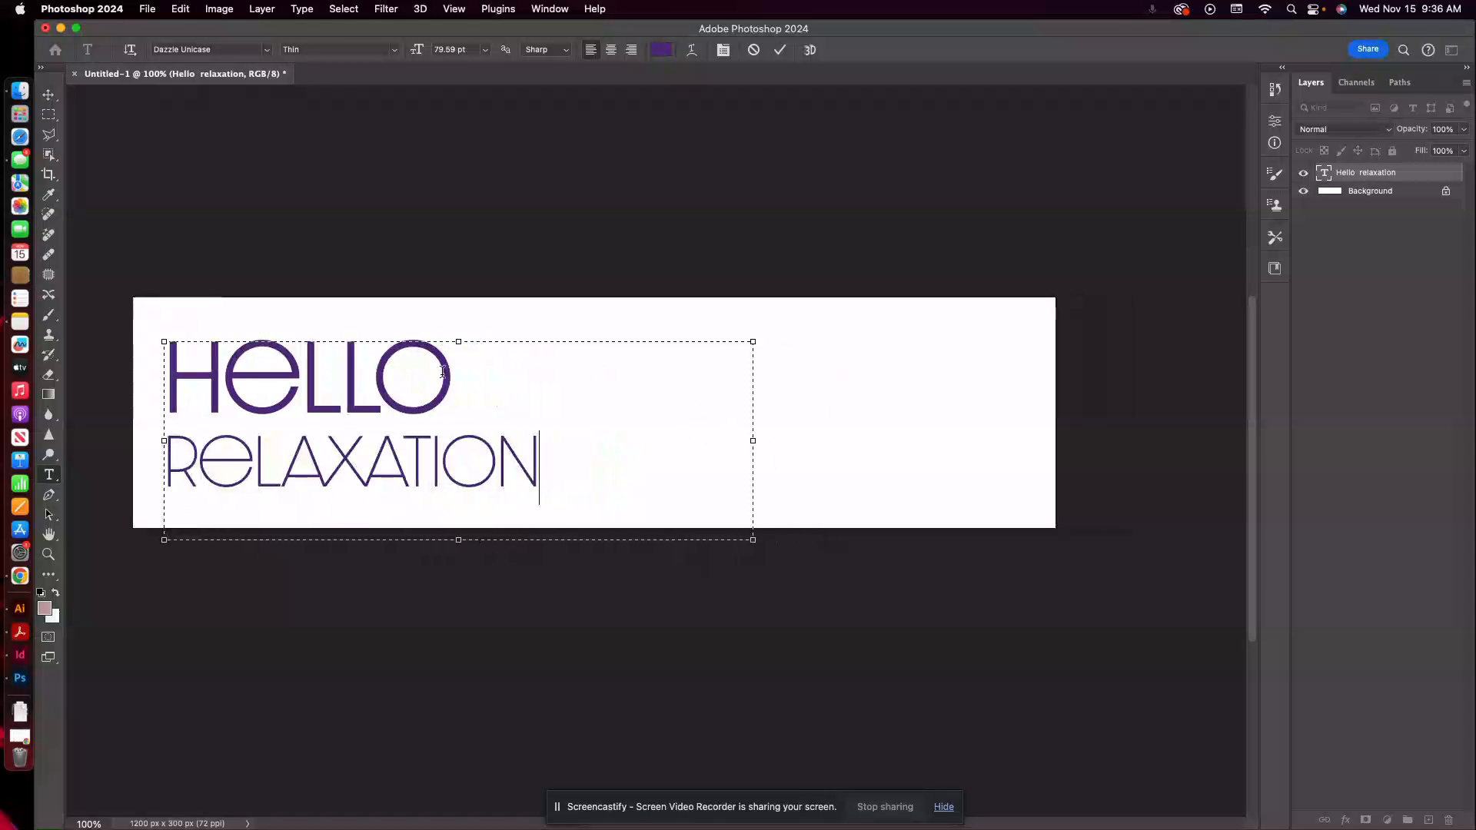
pyautogui.scroll(4, 363, 387)
pyautogui.hscroll(-5, 363, 387)
pyautogui.scroll(-5, 363, 391)
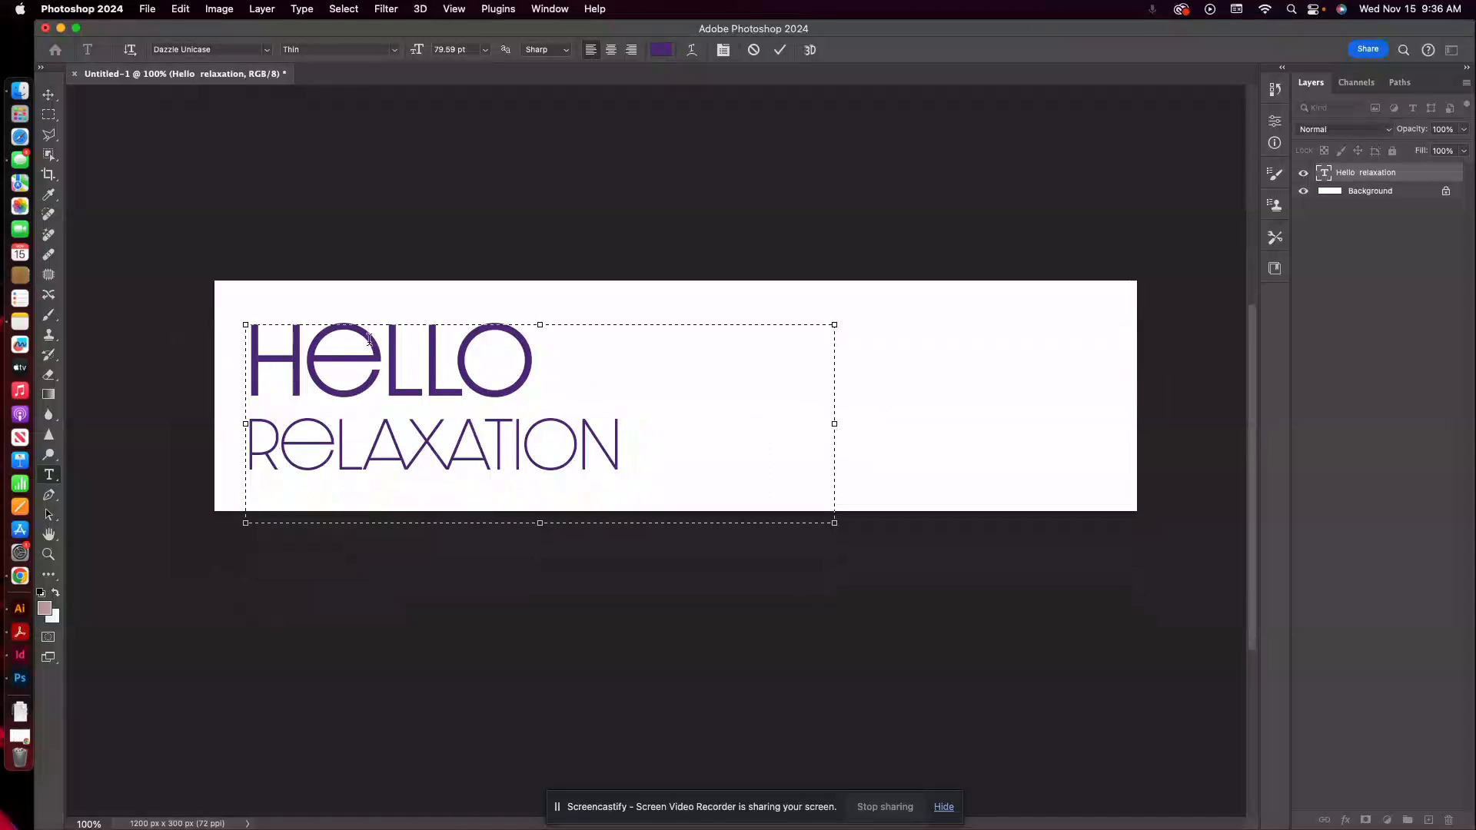
# Scale up the HELLO RELAXATION headline proportionally on the banner and shift it slightly upward.
pyautogui.click(45, 94)
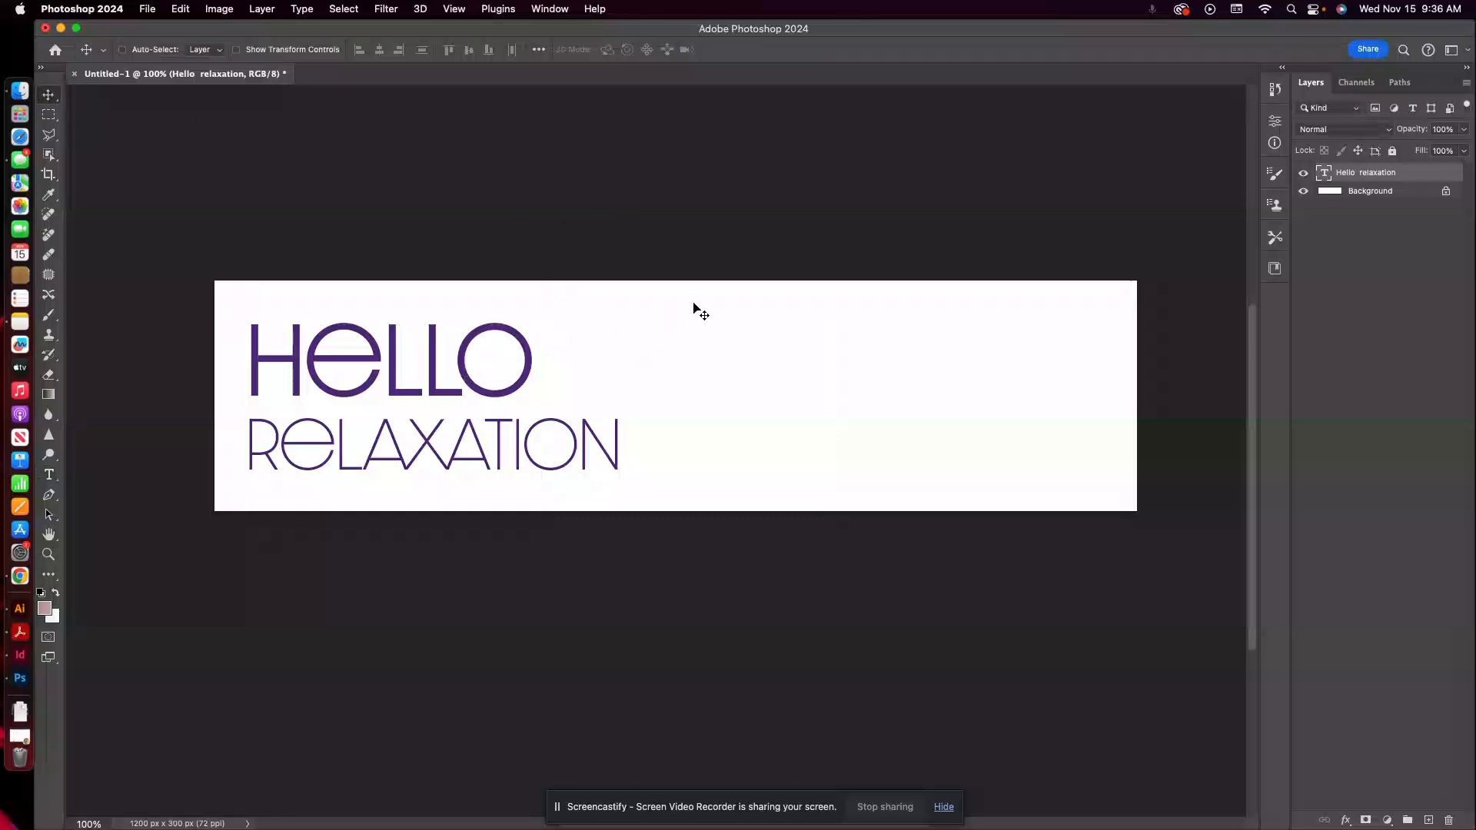
pyautogui.press('super')
pyautogui.press('super+t')
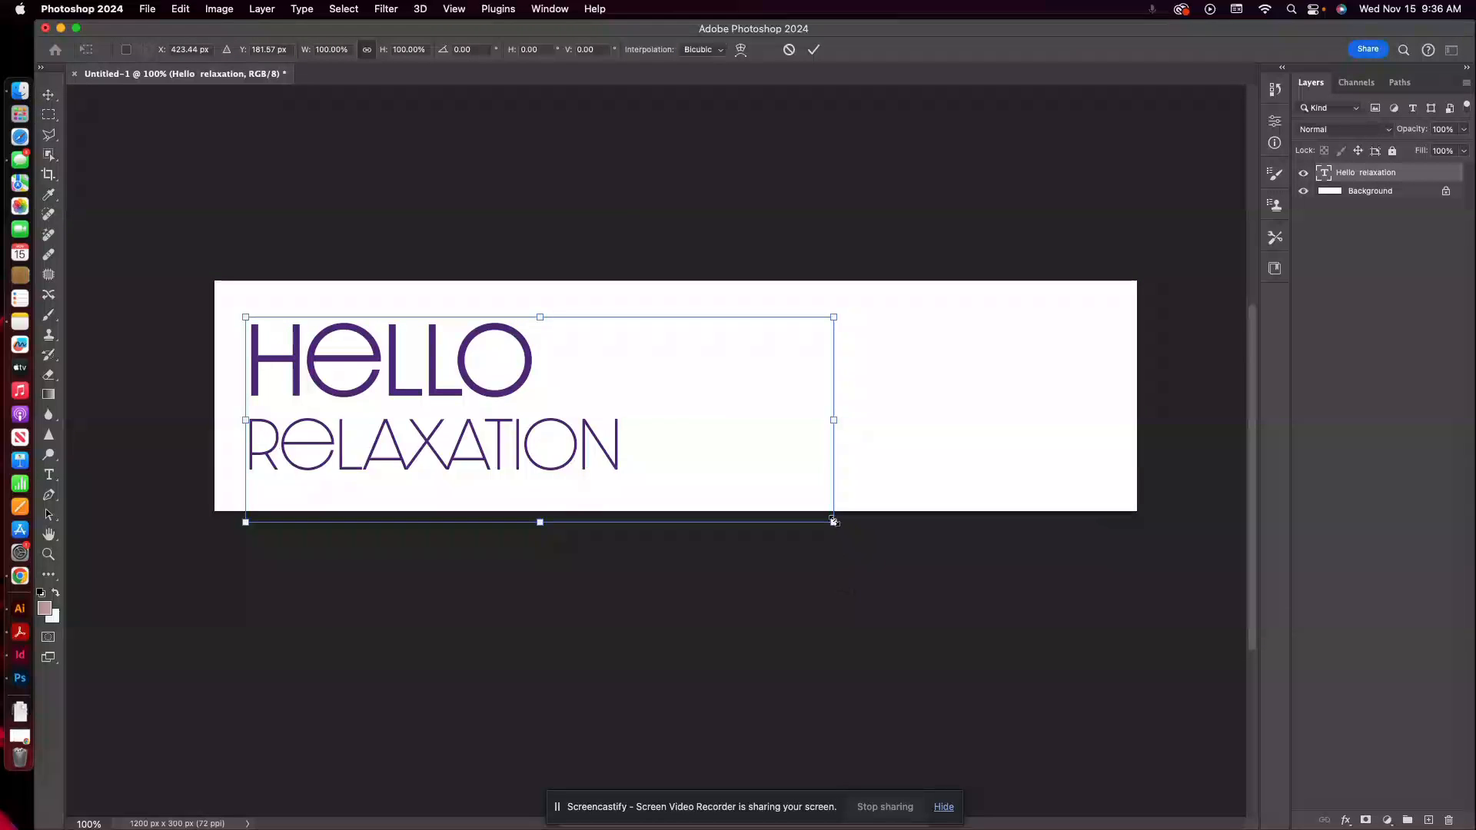
pyautogui.moveTo(834, 522)
pyautogui.mouseDown()
pyautogui.moveTo(1094, 613)
pyautogui.moveTo(855, 522)
pyautogui.mouseUp()
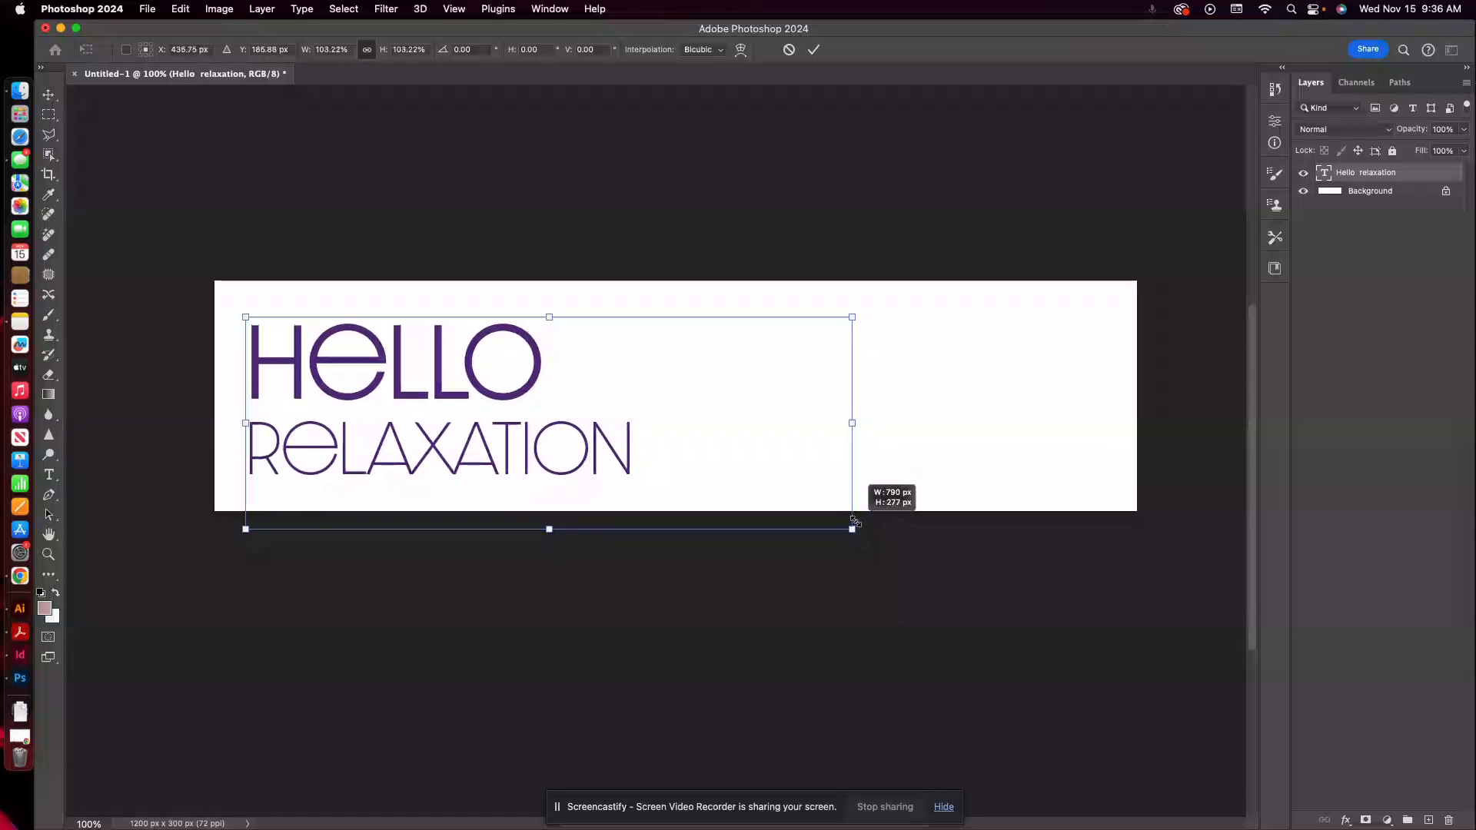
pyautogui.moveTo(855, 522); pyautogui.dragTo(898, 545)
pyautogui.press('Return')
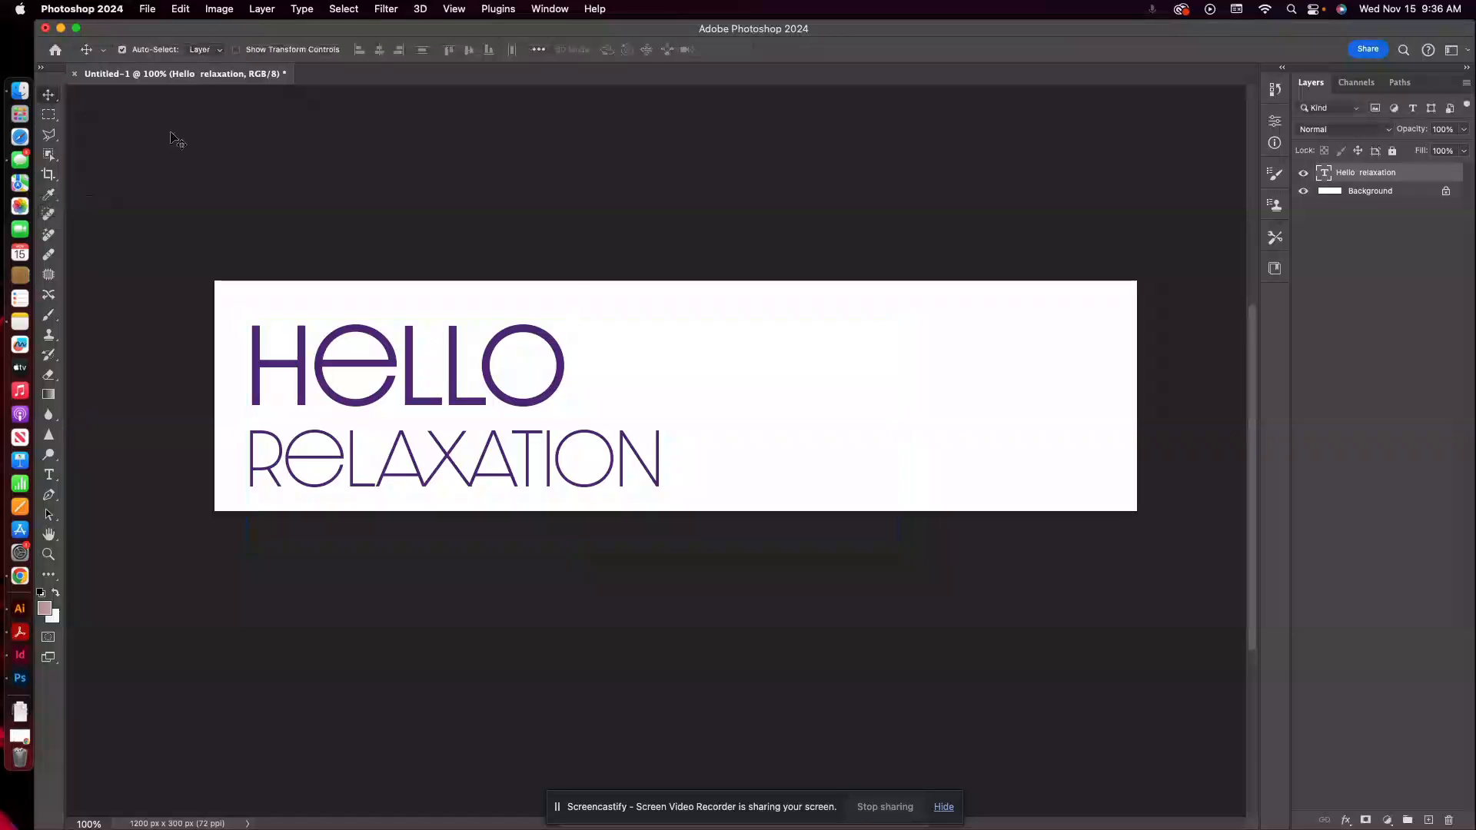
pyautogui.moveTo(490, 366); pyautogui.dragTo(488, 359)
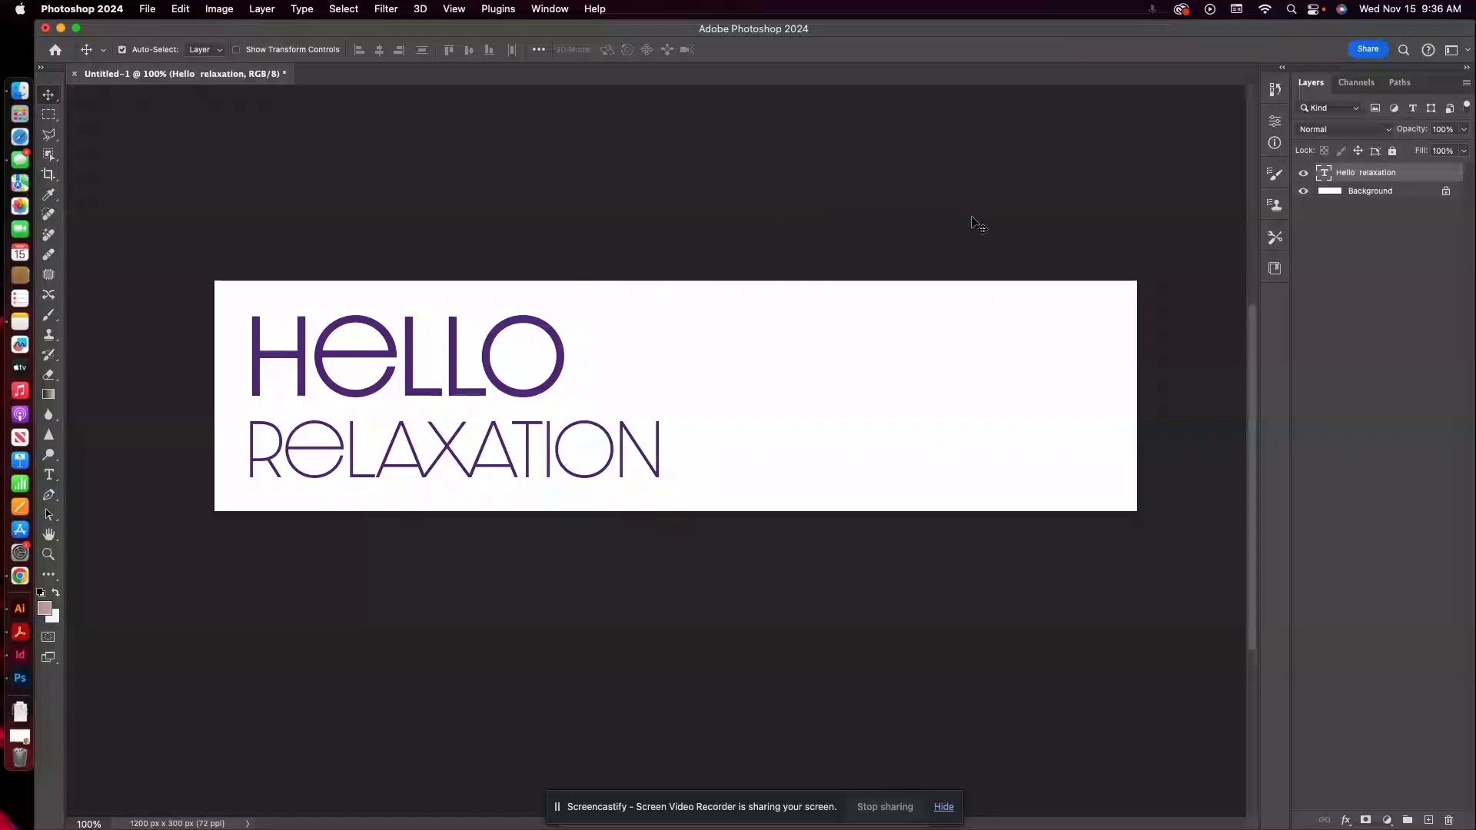
pyautogui.hscroll(3, 957, 231)
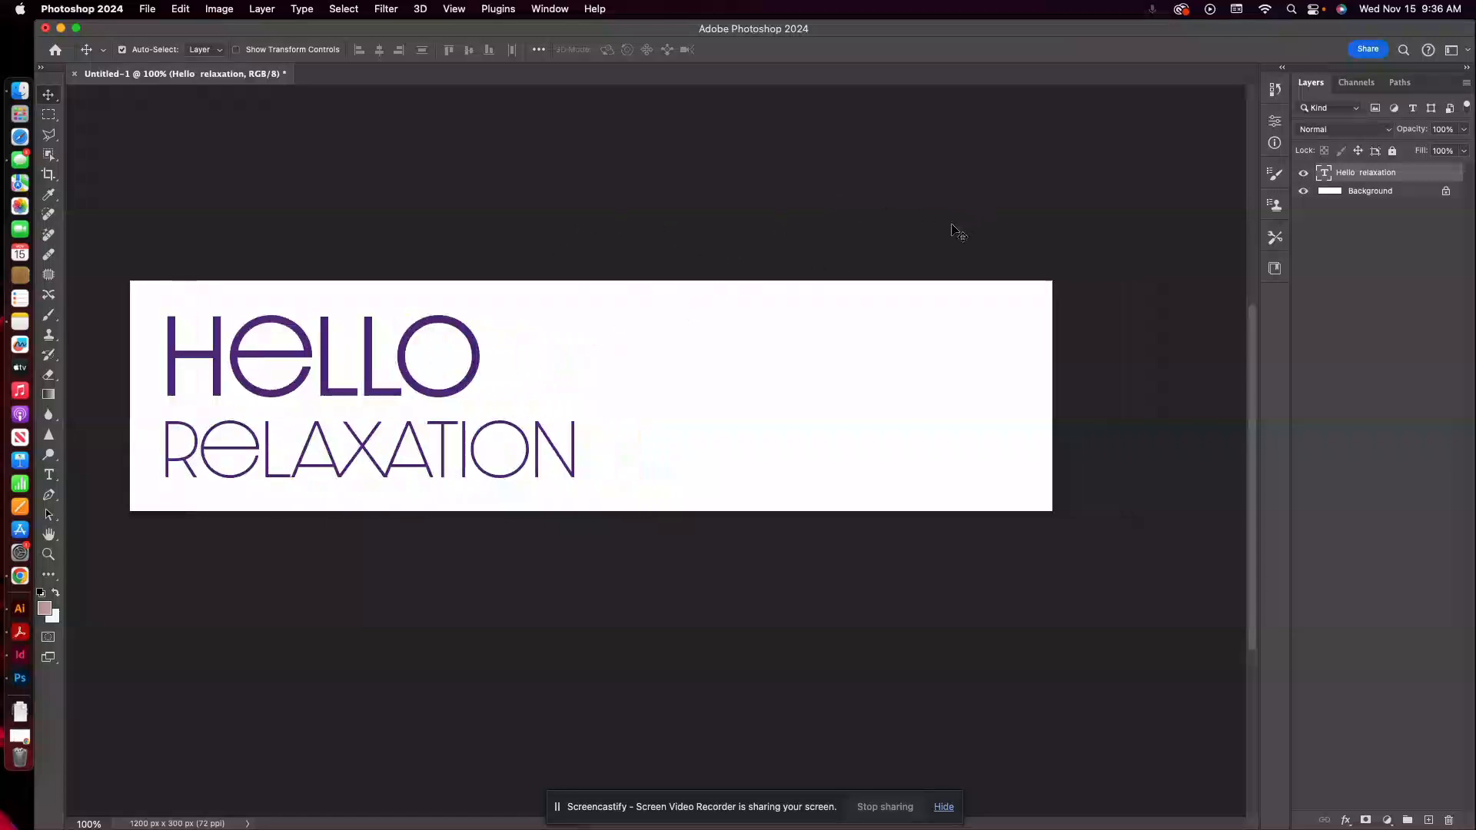
pyautogui.hscroll(-2, 957, 232)
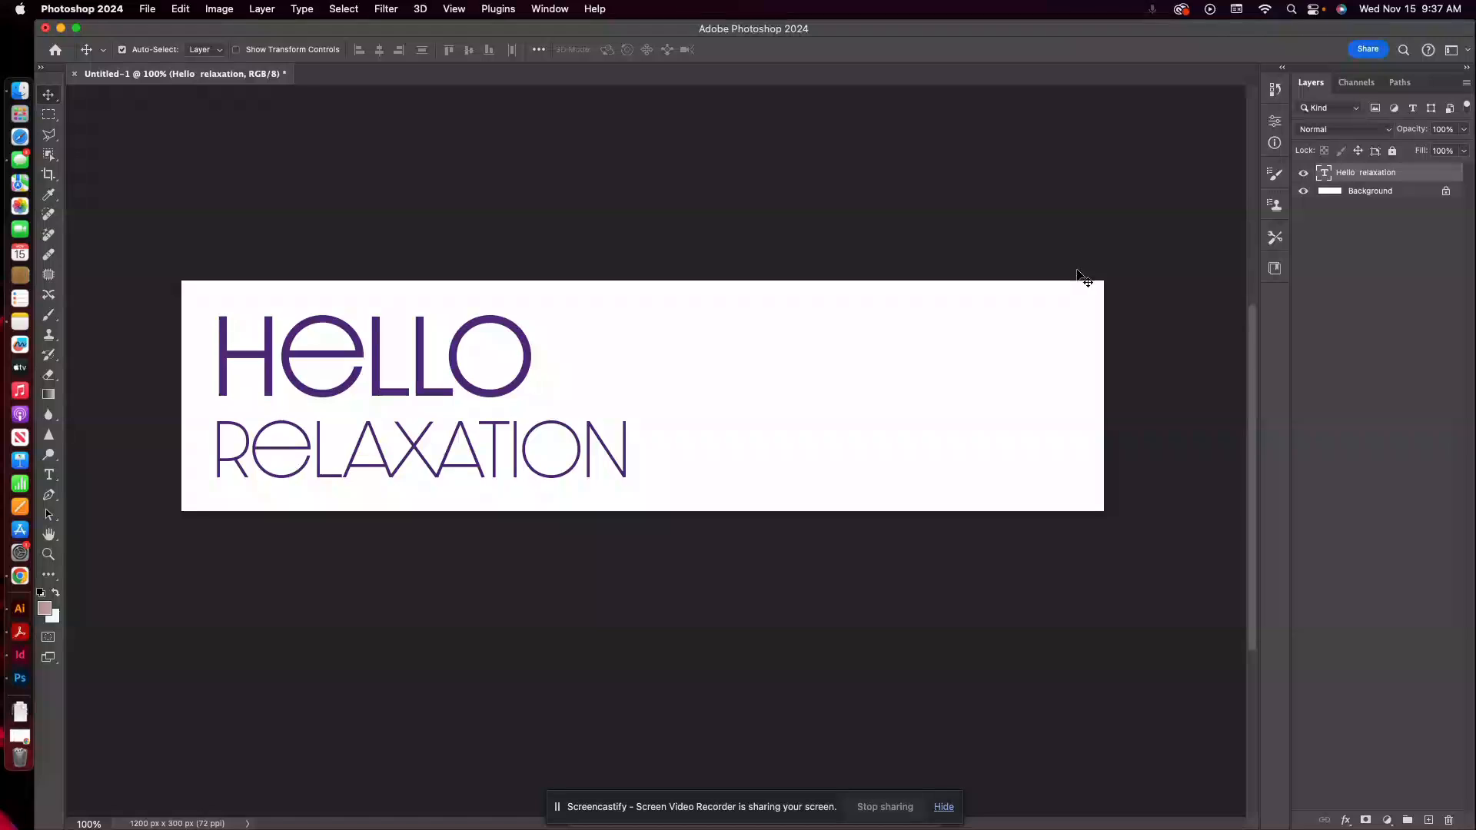
pyautogui.click(1366, 197)
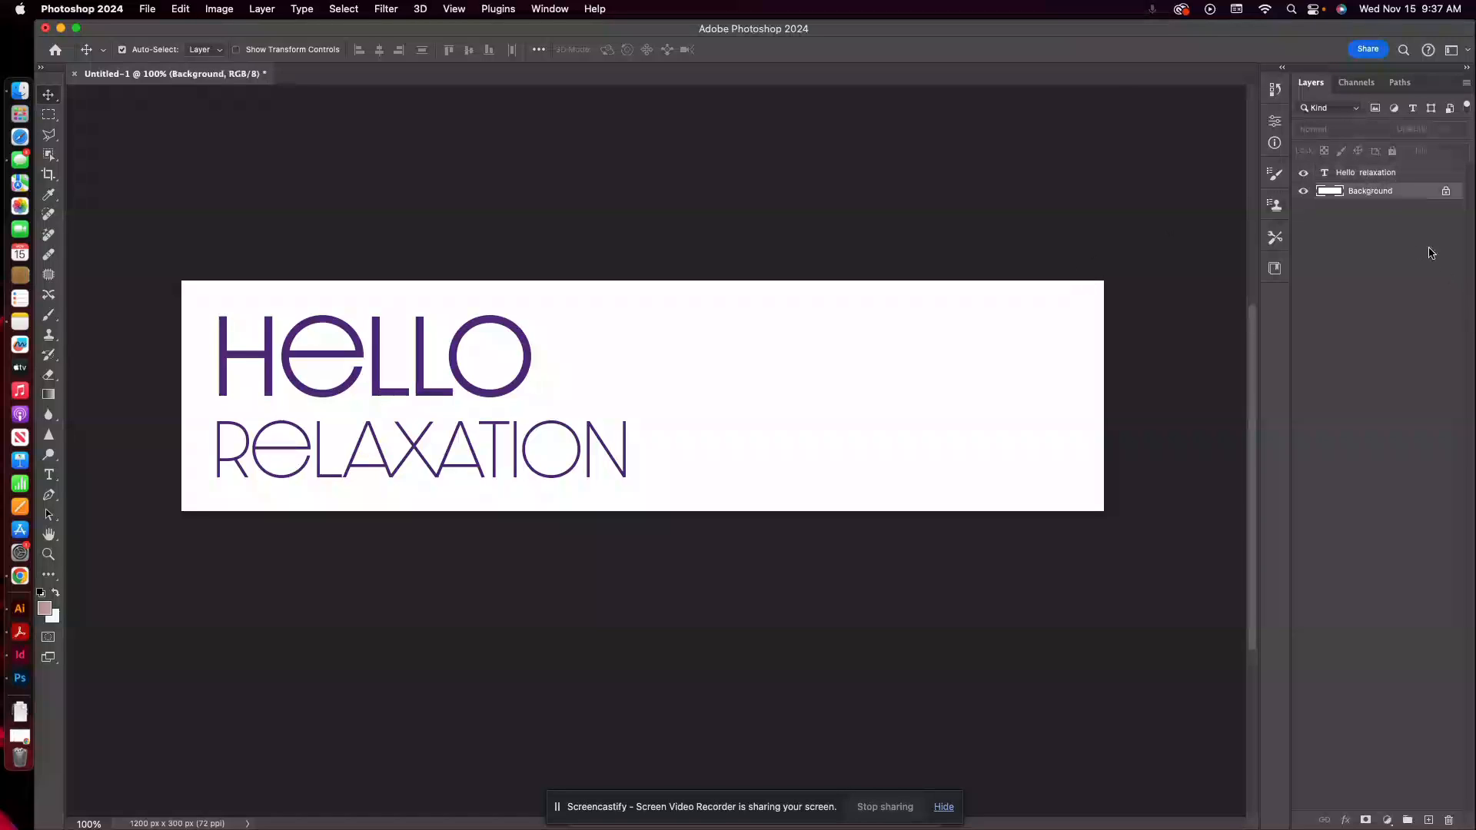
pyautogui.click(1372, 175)
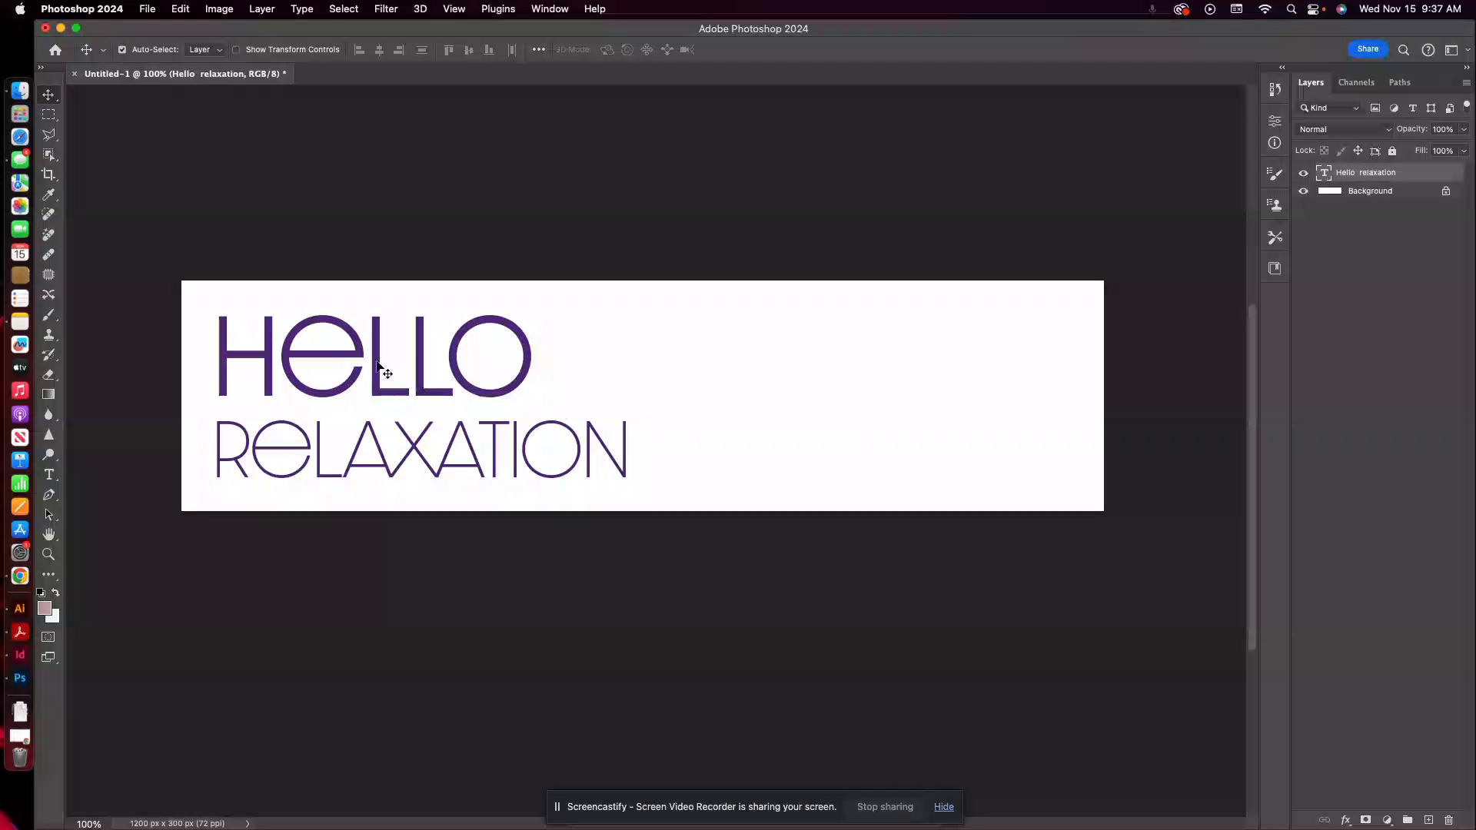
# Switch to Illustrator and move the ad's purple headline down off the turquoise copy behind it.
pyautogui.click(20, 609)
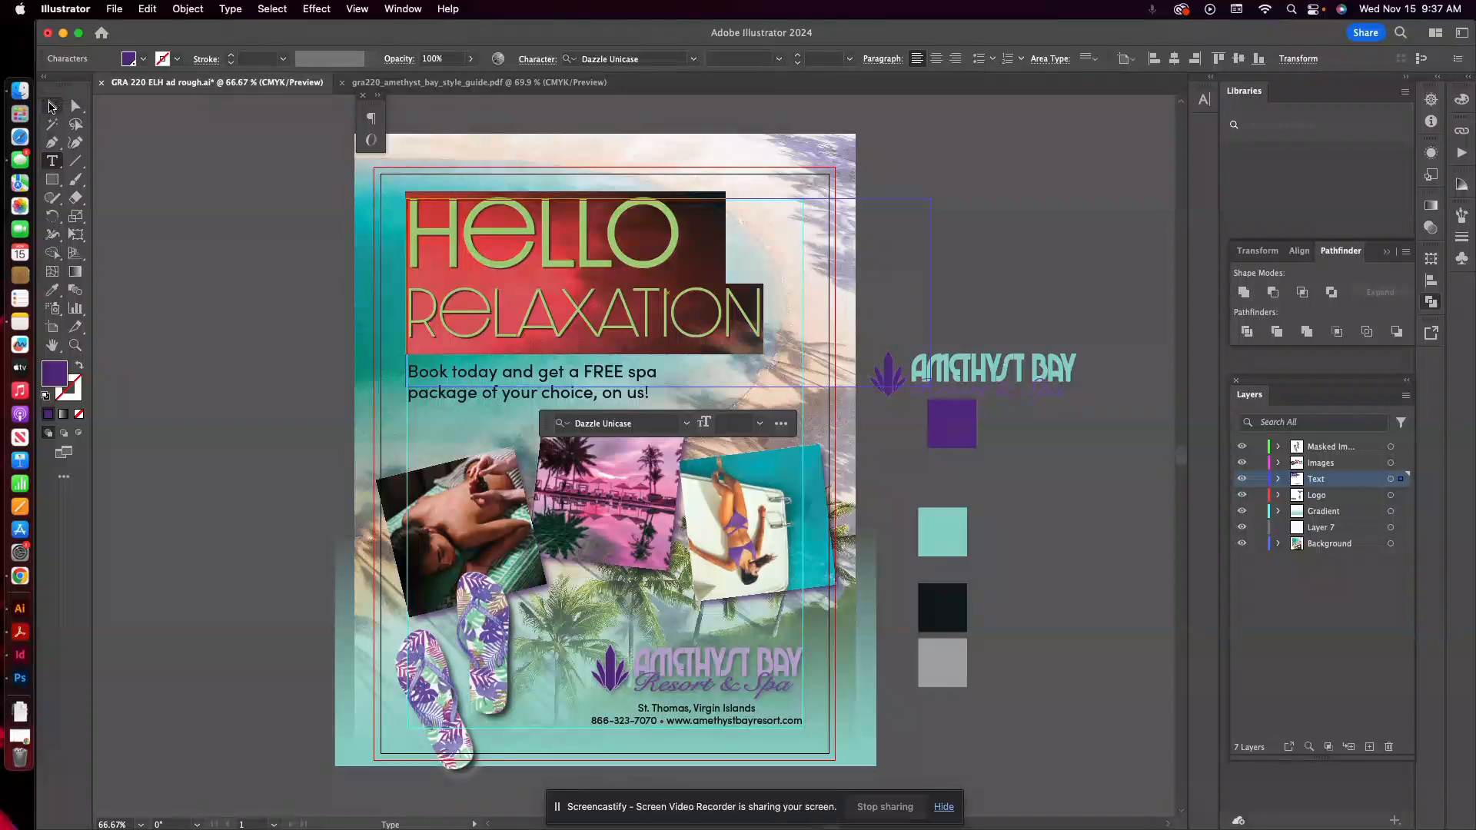
pyautogui.press('Escape')
pyautogui.click(239, 167)
pyautogui.scroll(-1, 520, 264)
pyautogui.moveTo(518, 256); pyautogui.dragTo(502, 206)
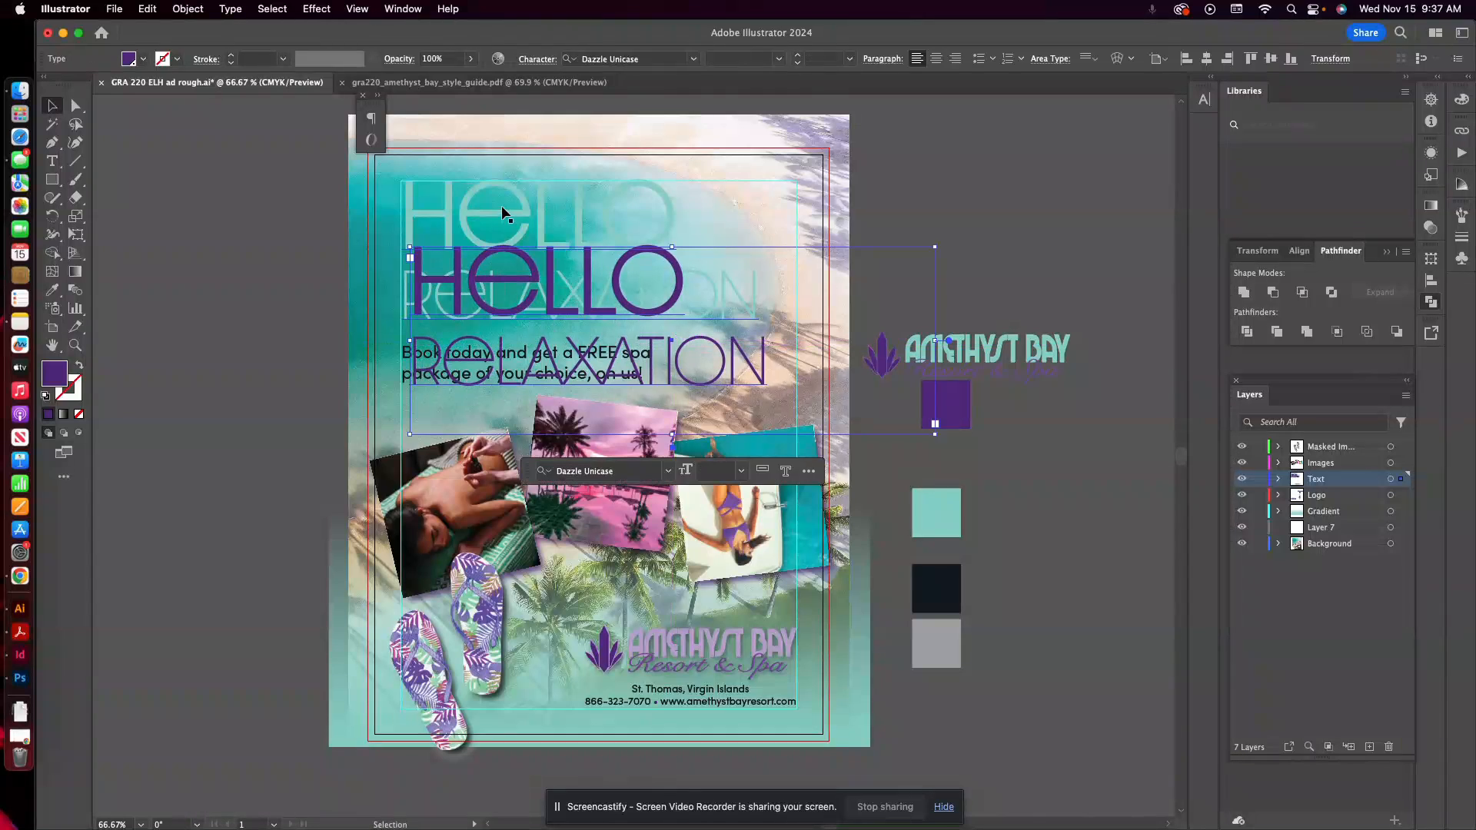
# Examine the font weight and size of the HELLO line in the turquoise headline copy.
pyautogui.click(506, 200)
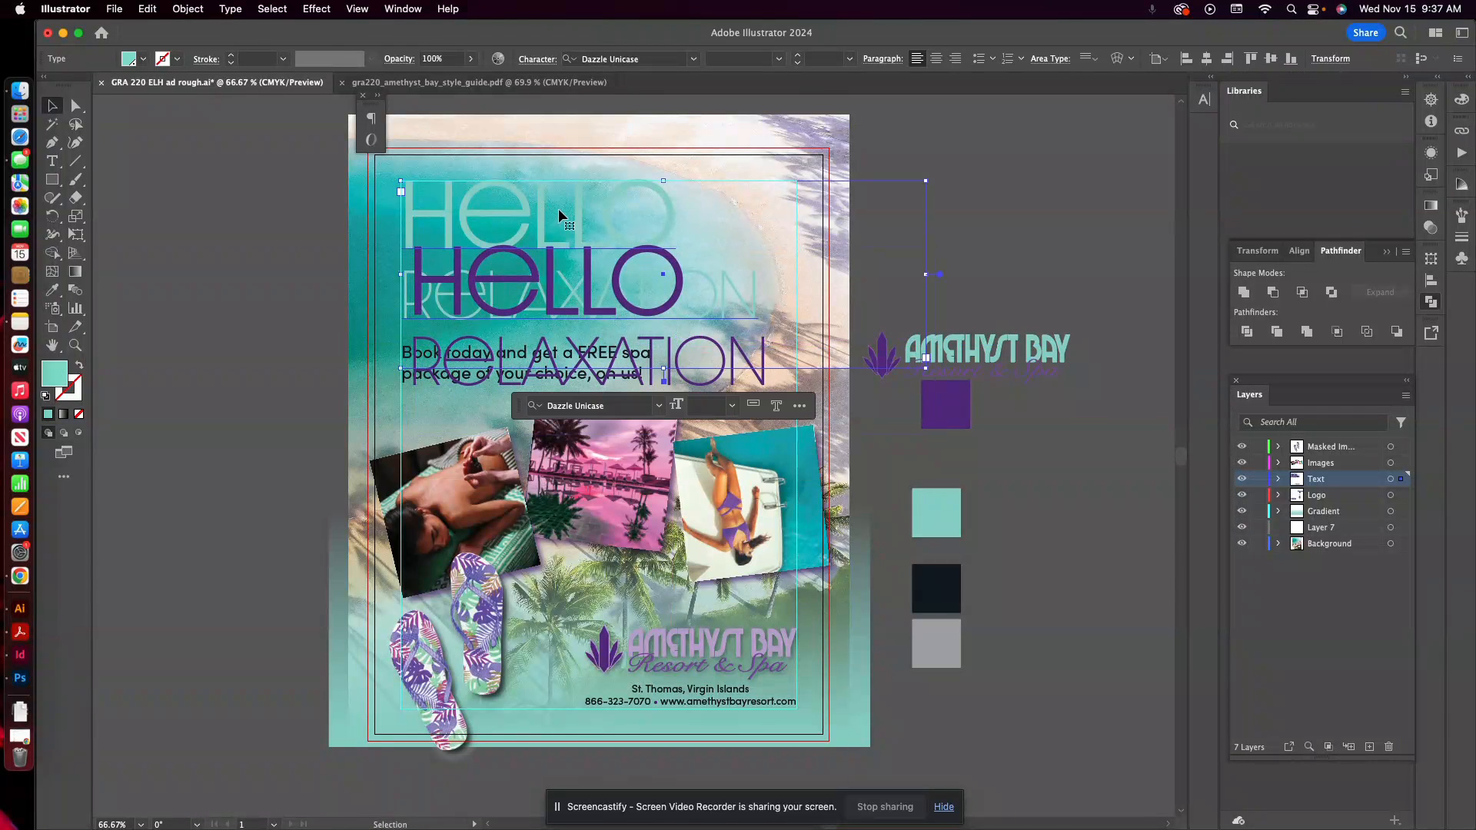
pyautogui.doubleClick(521, 202)
pyautogui.doubleClick(522, 201)
pyautogui.scroll(-1, 1153, 305)
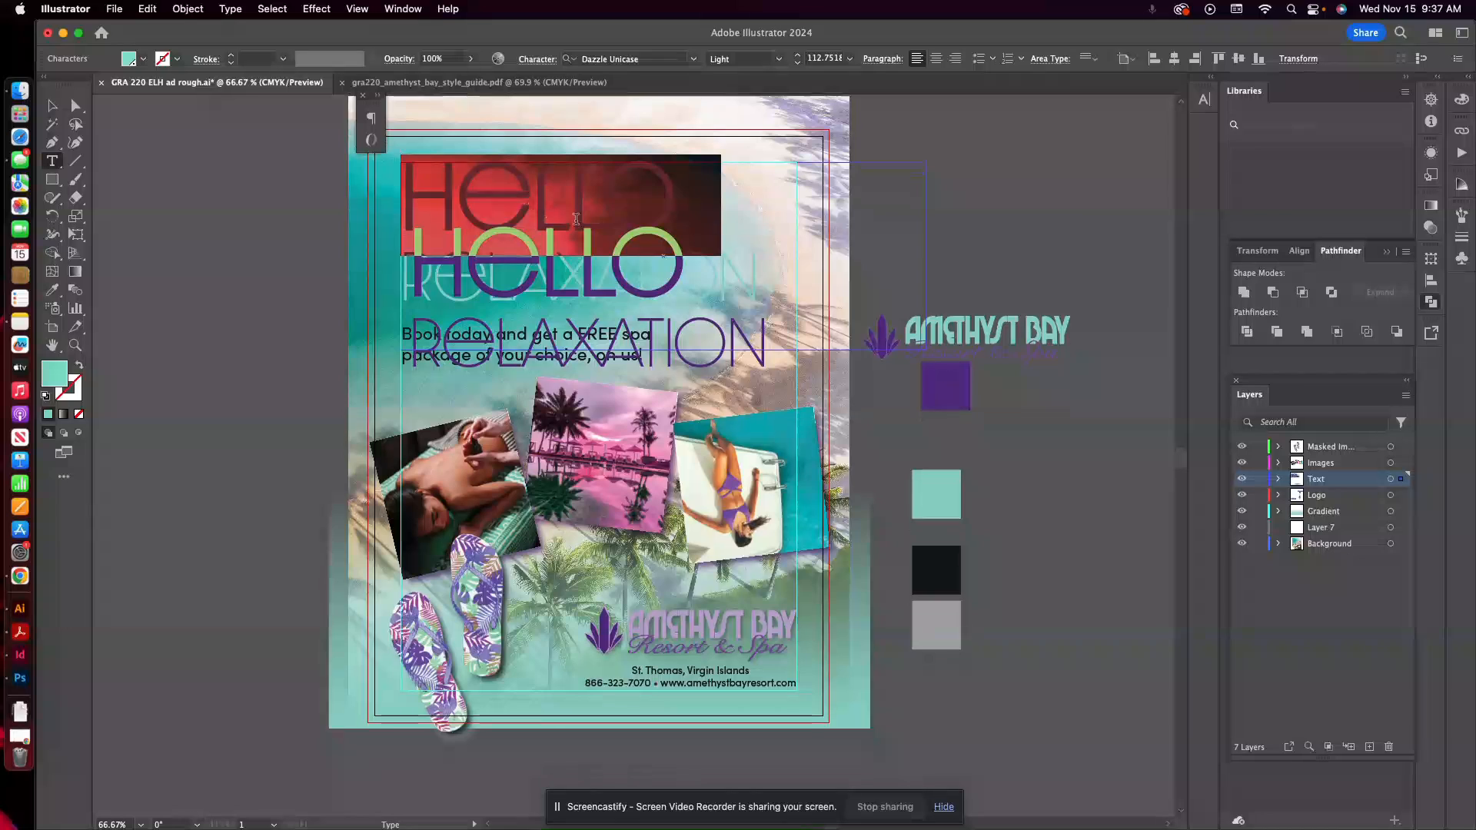
pyautogui.press('Escape')
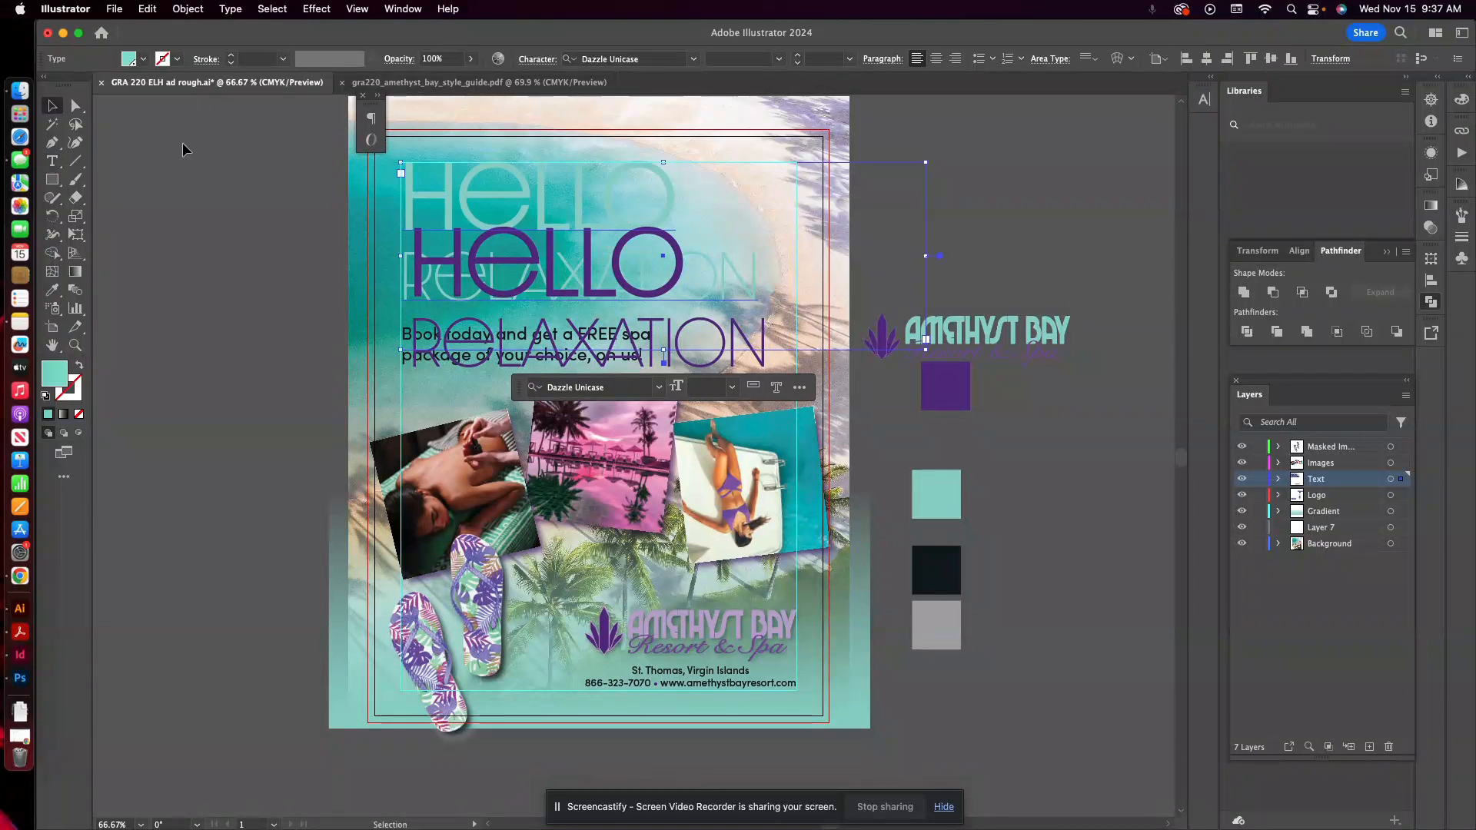
# Move the purple headline back over the turquoise copy so that the copy forms a slight offset shadow.
pyautogui.click(540, 267)
pyautogui.moveTo(537, 256); pyautogui.dragTo(527, 188)
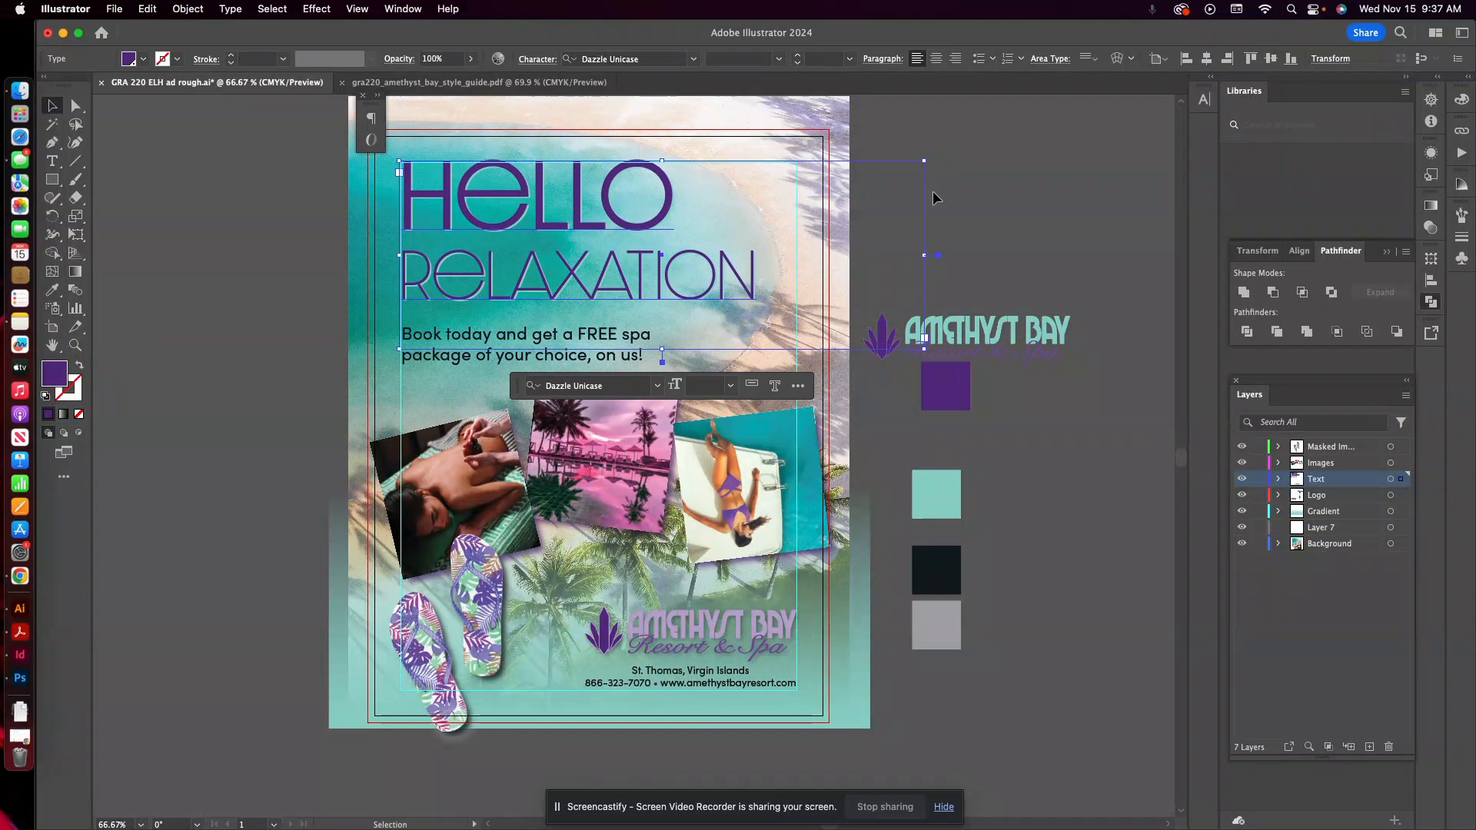
pyautogui.click(1020, 210)
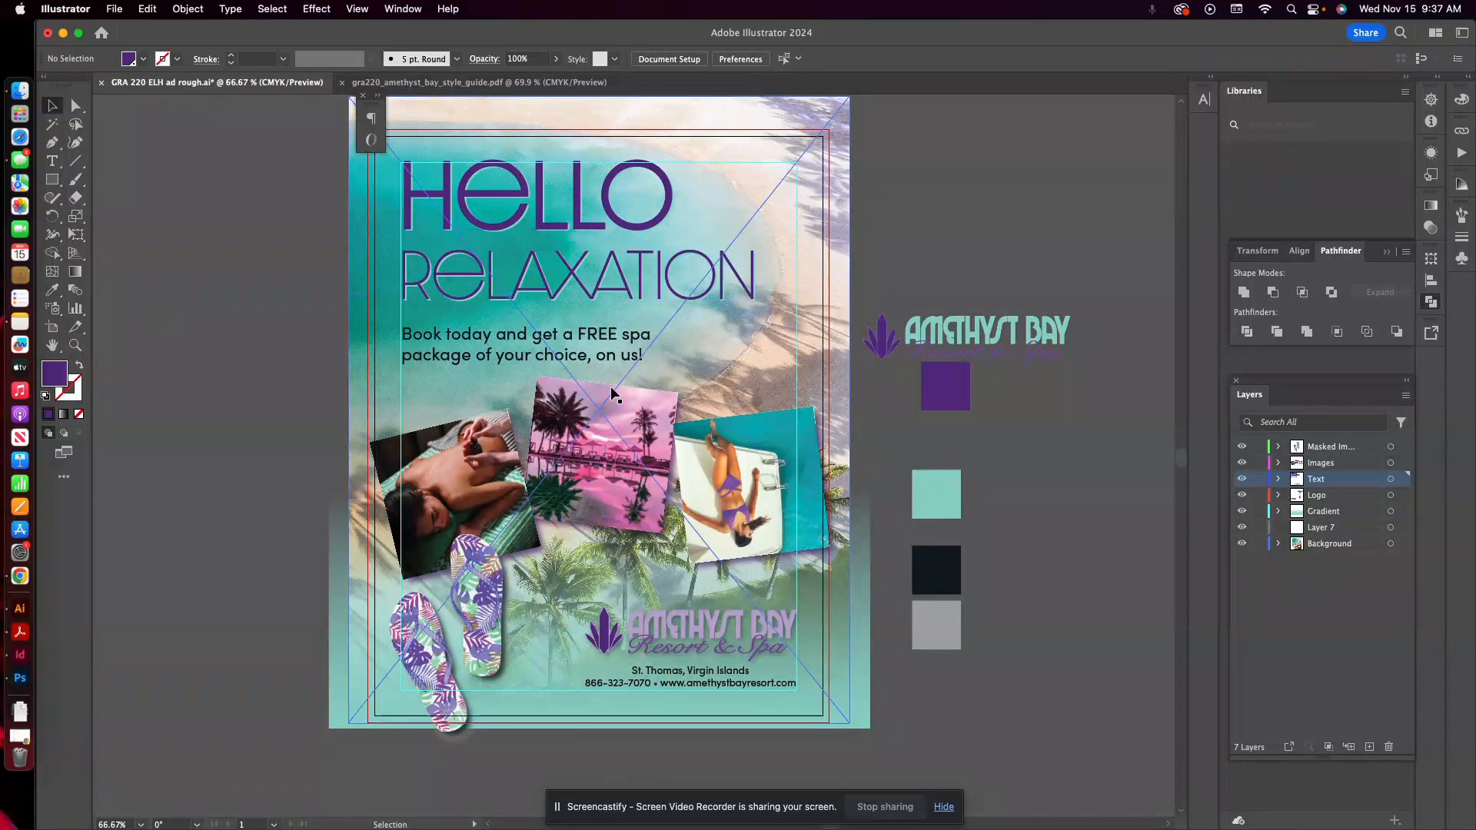
# Copy the turquoise Pantone 332 Coated swatch from the Amethyst Bay style guide in Illustrator.
pyautogui.click(20, 680)
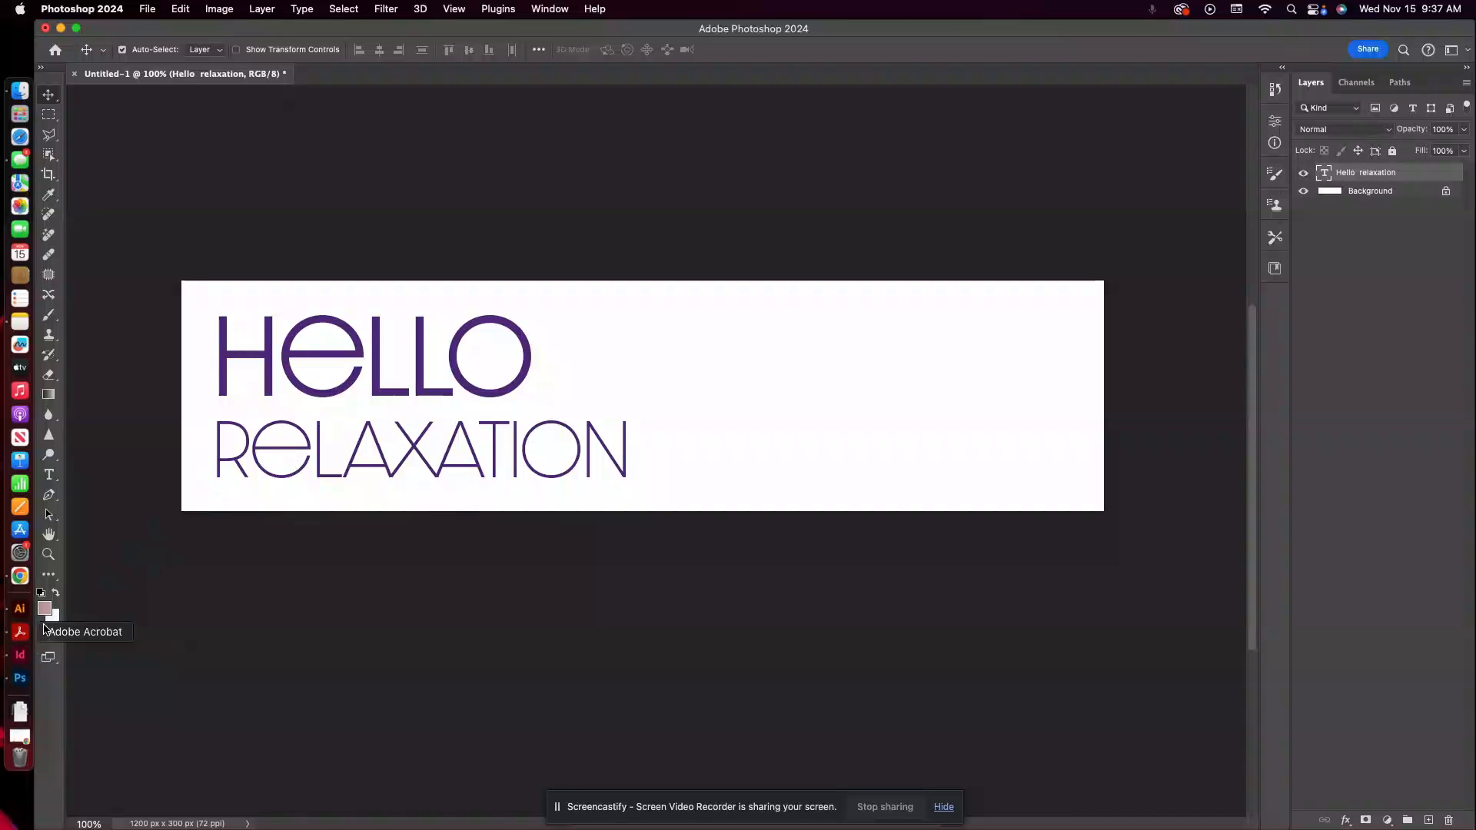
pyautogui.click(20, 608)
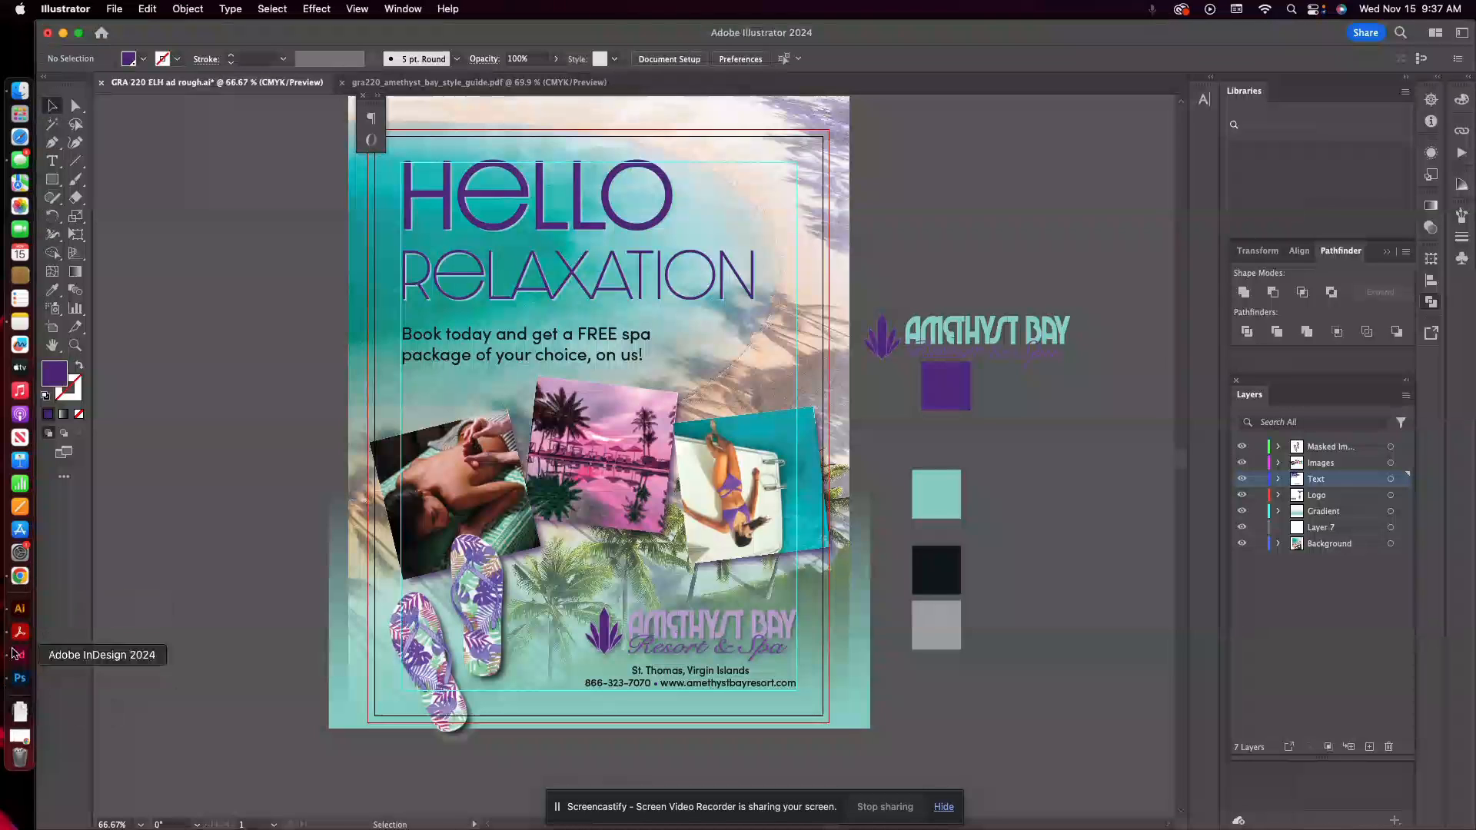
pyautogui.click(478, 82)
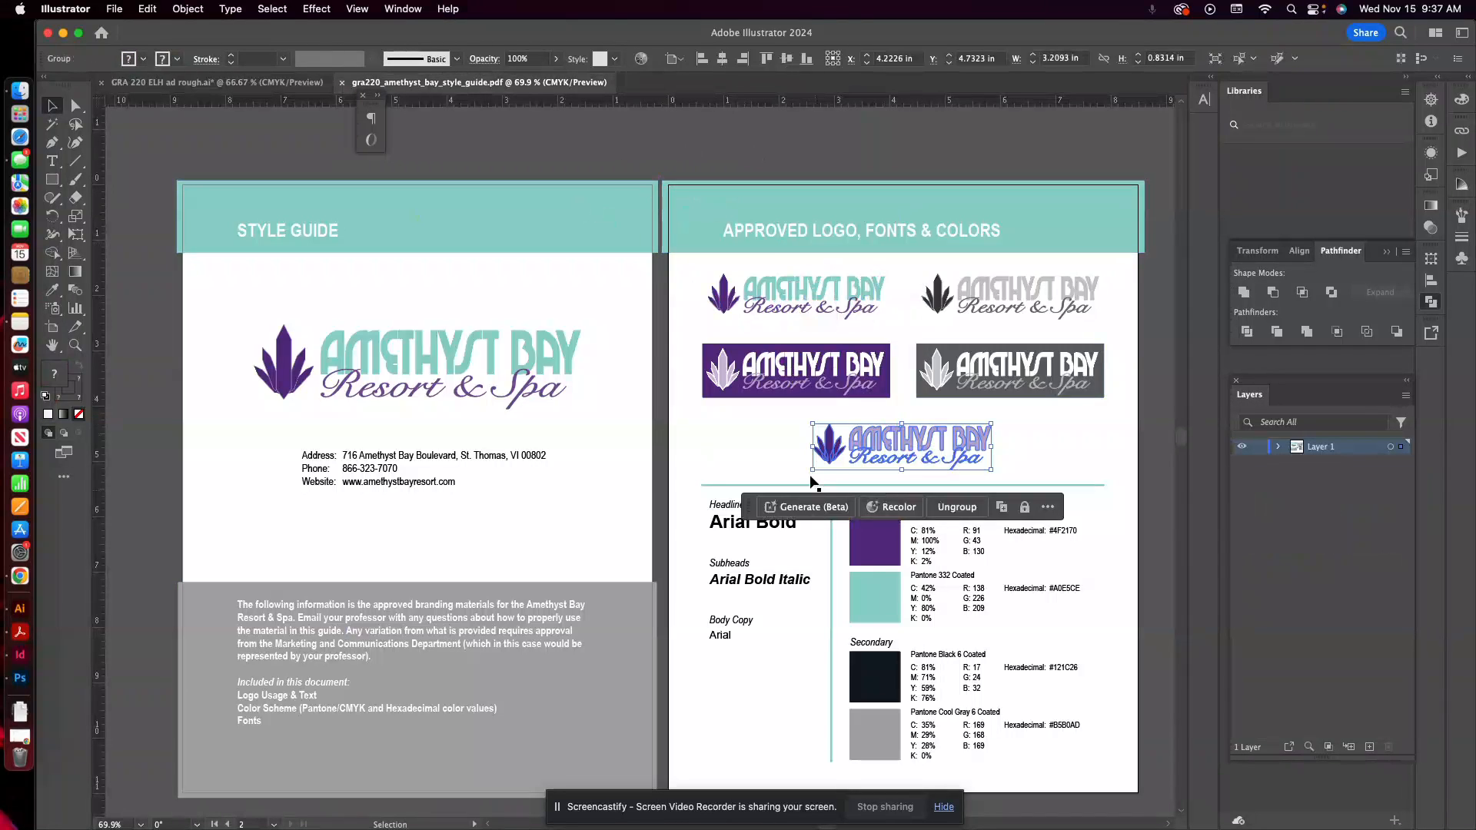
pyautogui.click(874, 593)
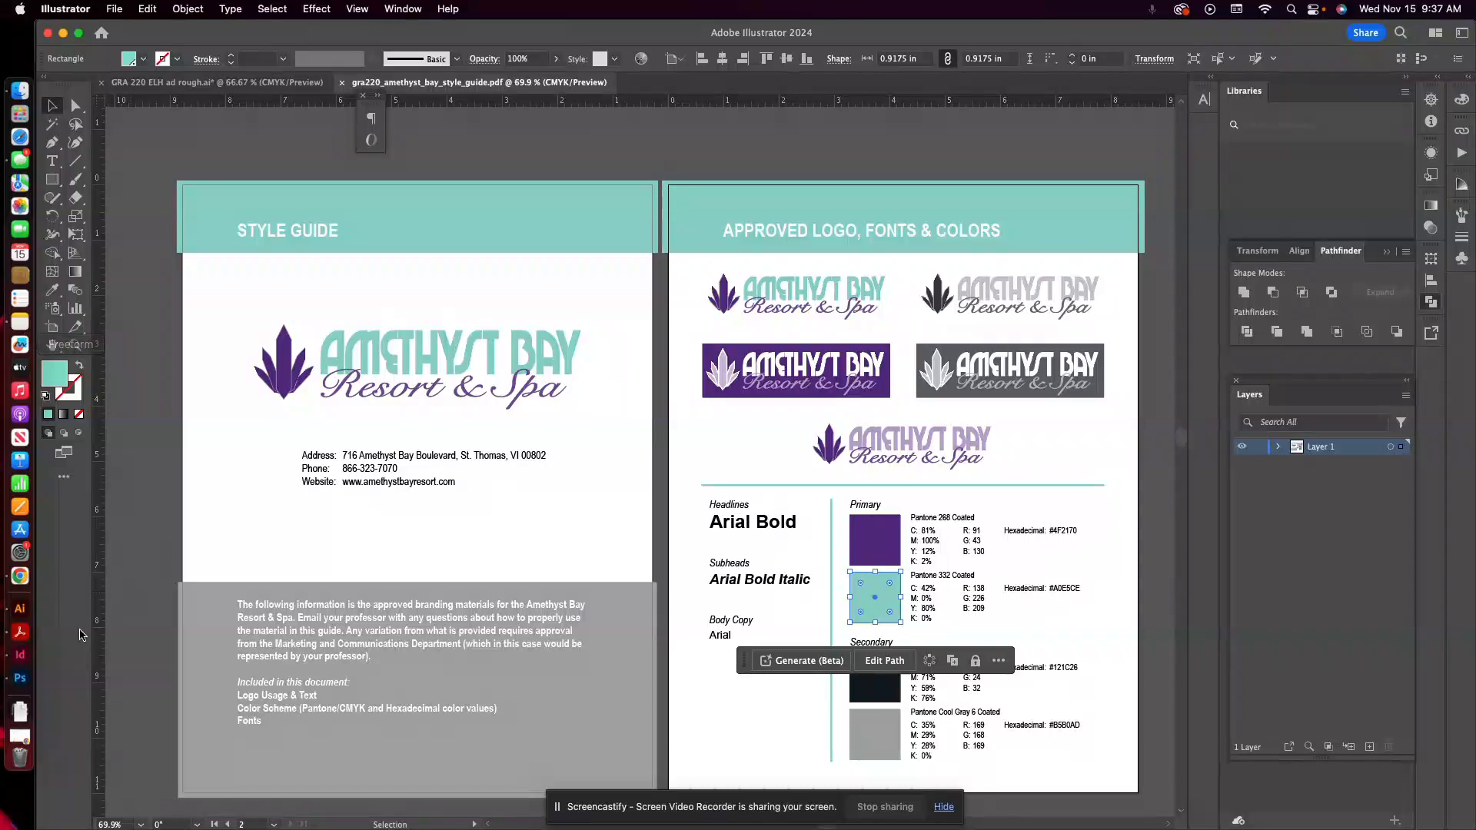
# Switch to Photoshop, paste the turquoise swatch as a Smart Object and place it in the banner's upper-right corner.
pyautogui.click(20, 678)
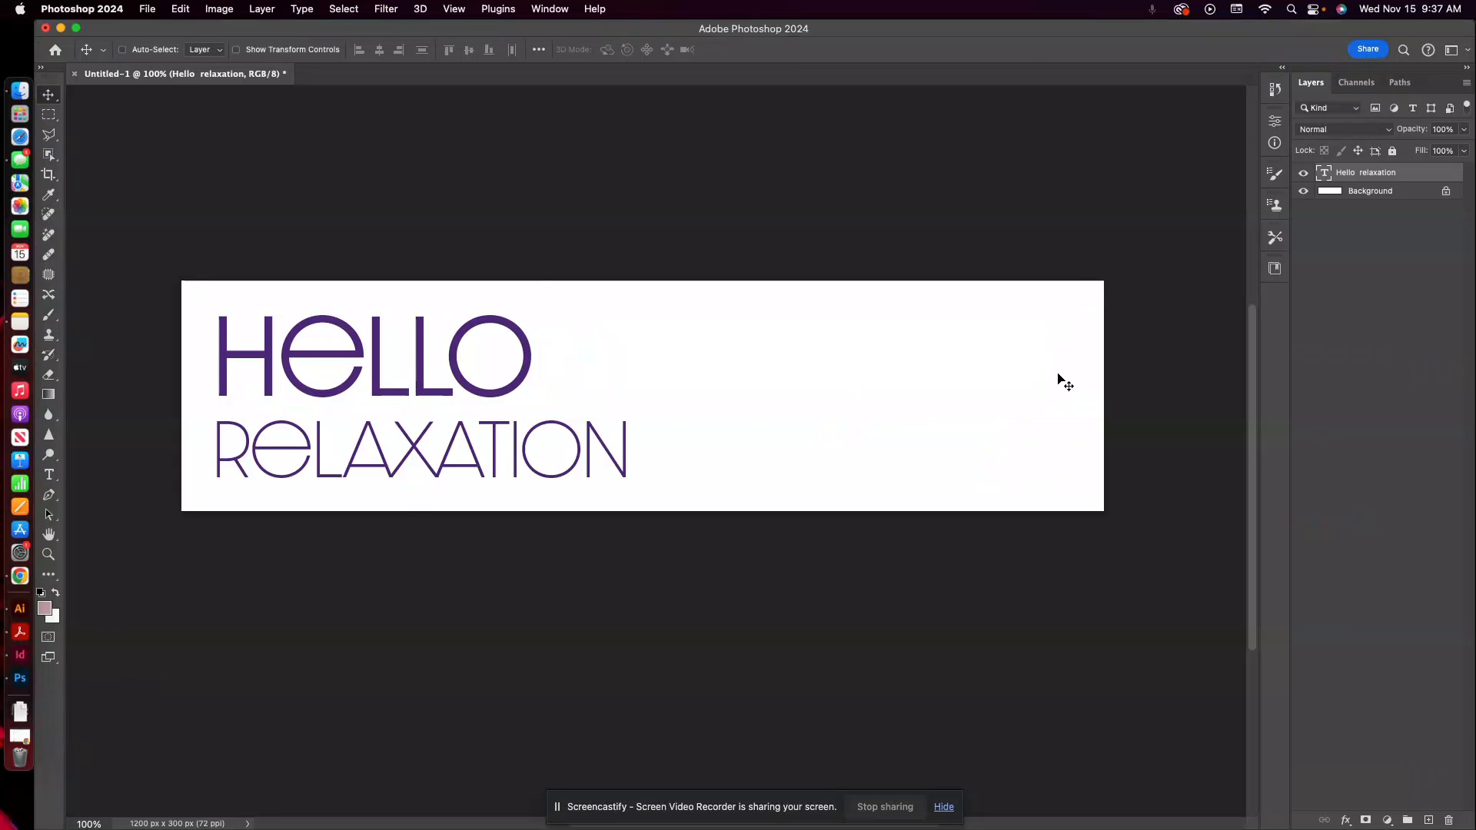
pyautogui.press('super+v')
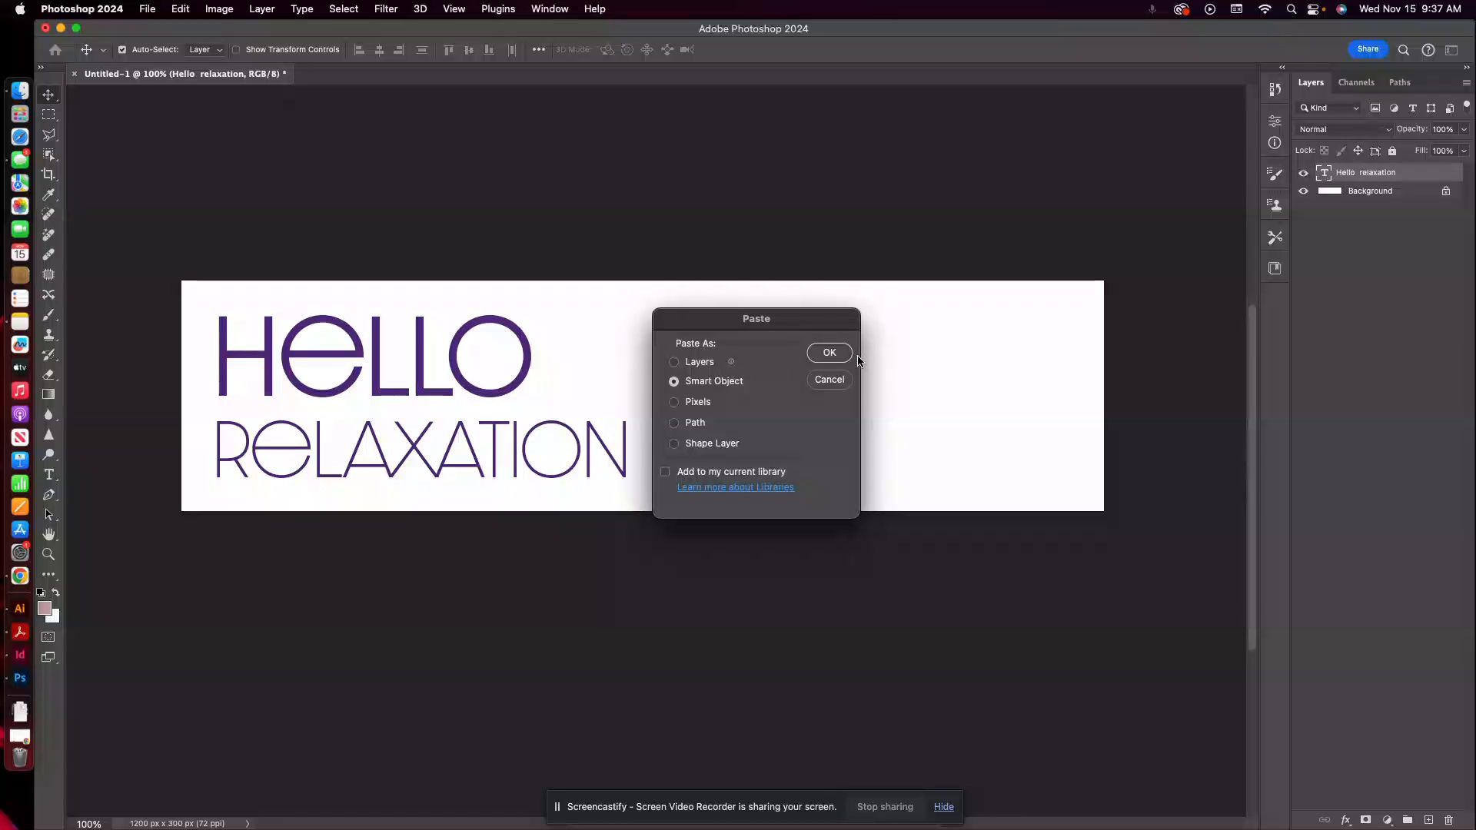
pyautogui.click(830, 352)
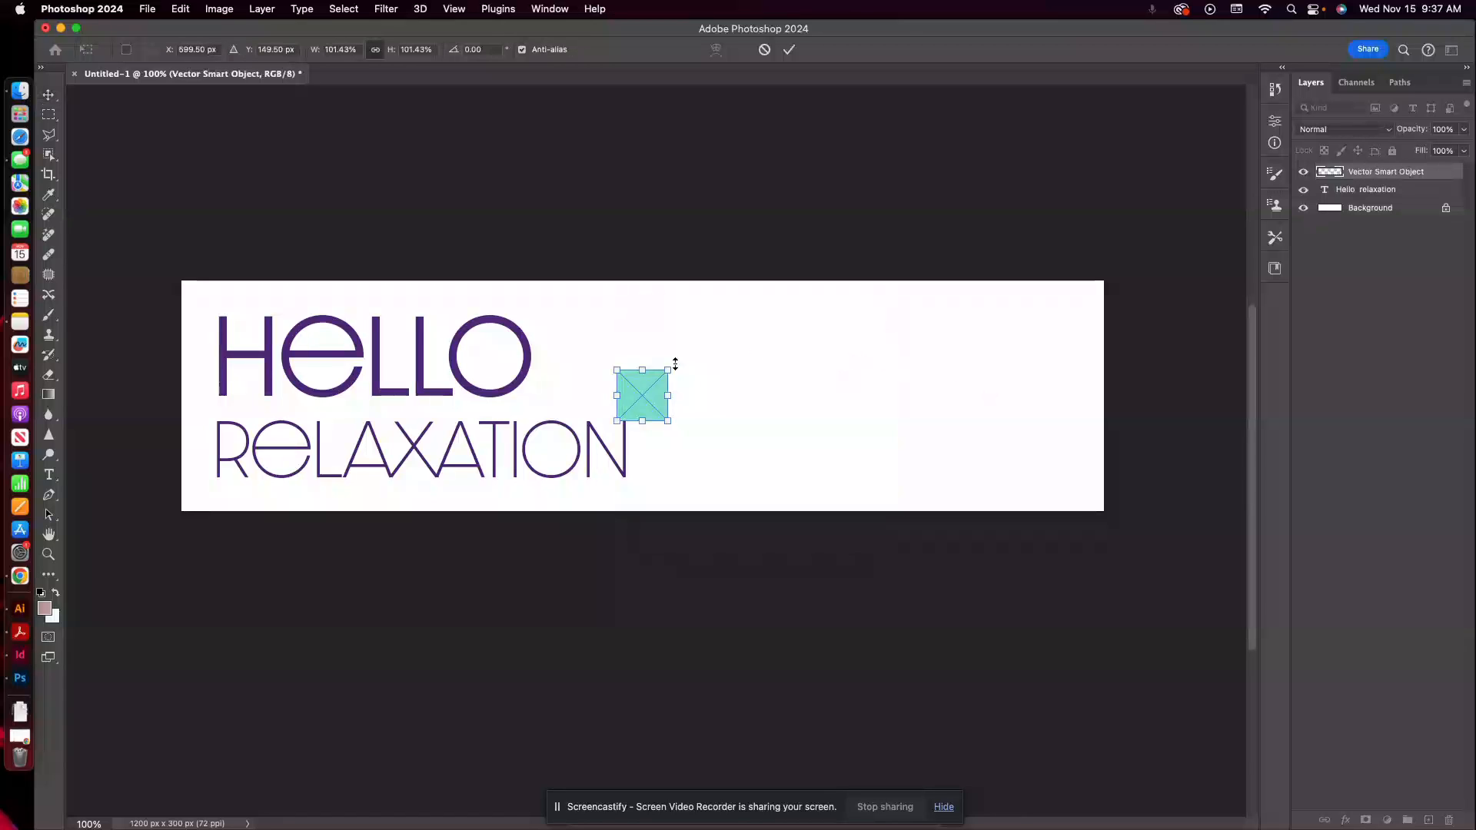
pyautogui.moveTo(654, 389); pyautogui.dragTo(1075, 317)
pyautogui.press('Return')
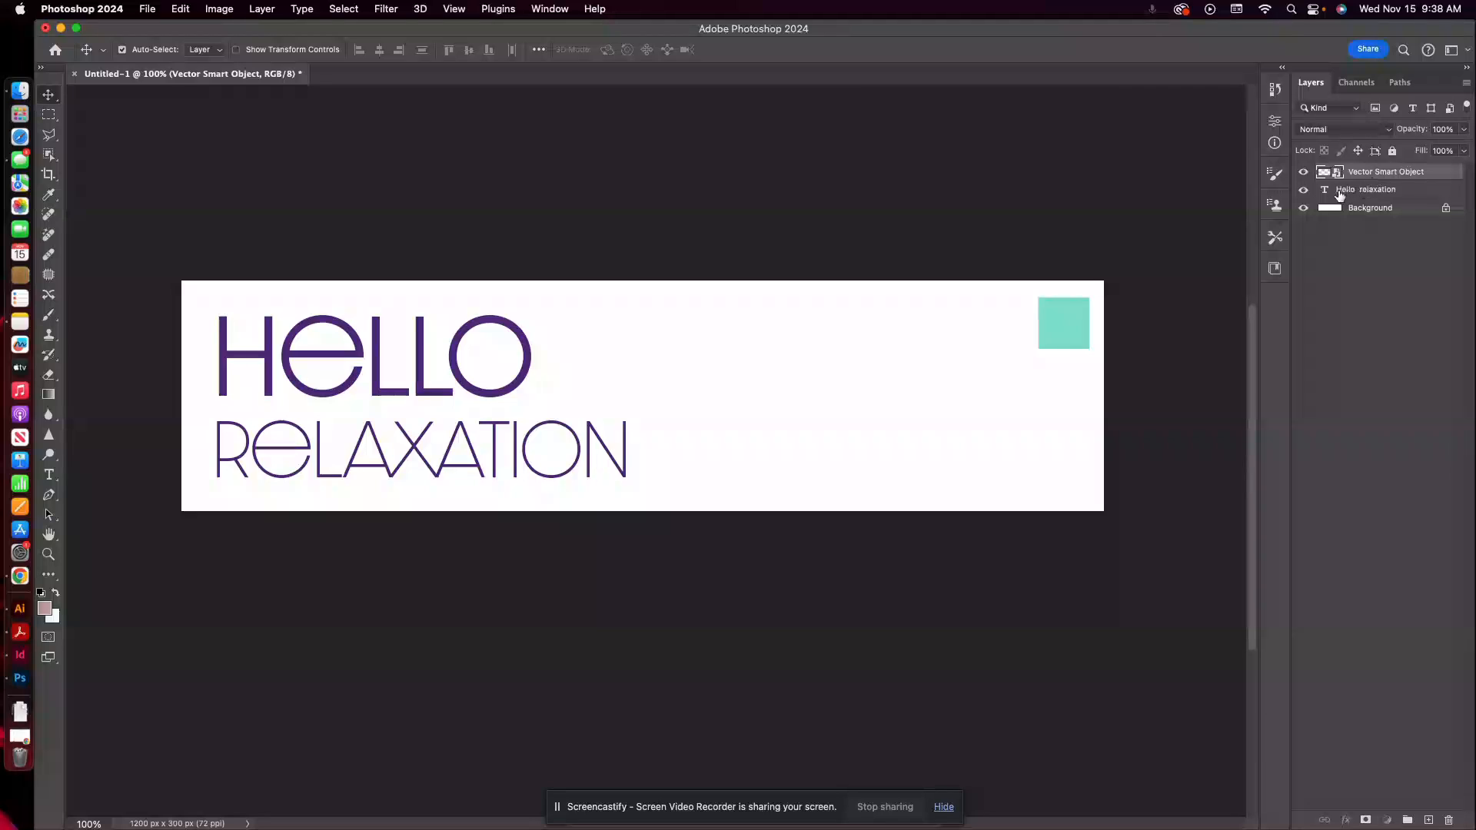
# Add a Drop Shadow effect to the headline text layer using the turquoise colour #86e1d0.
pyautogui.click(1340, 195)
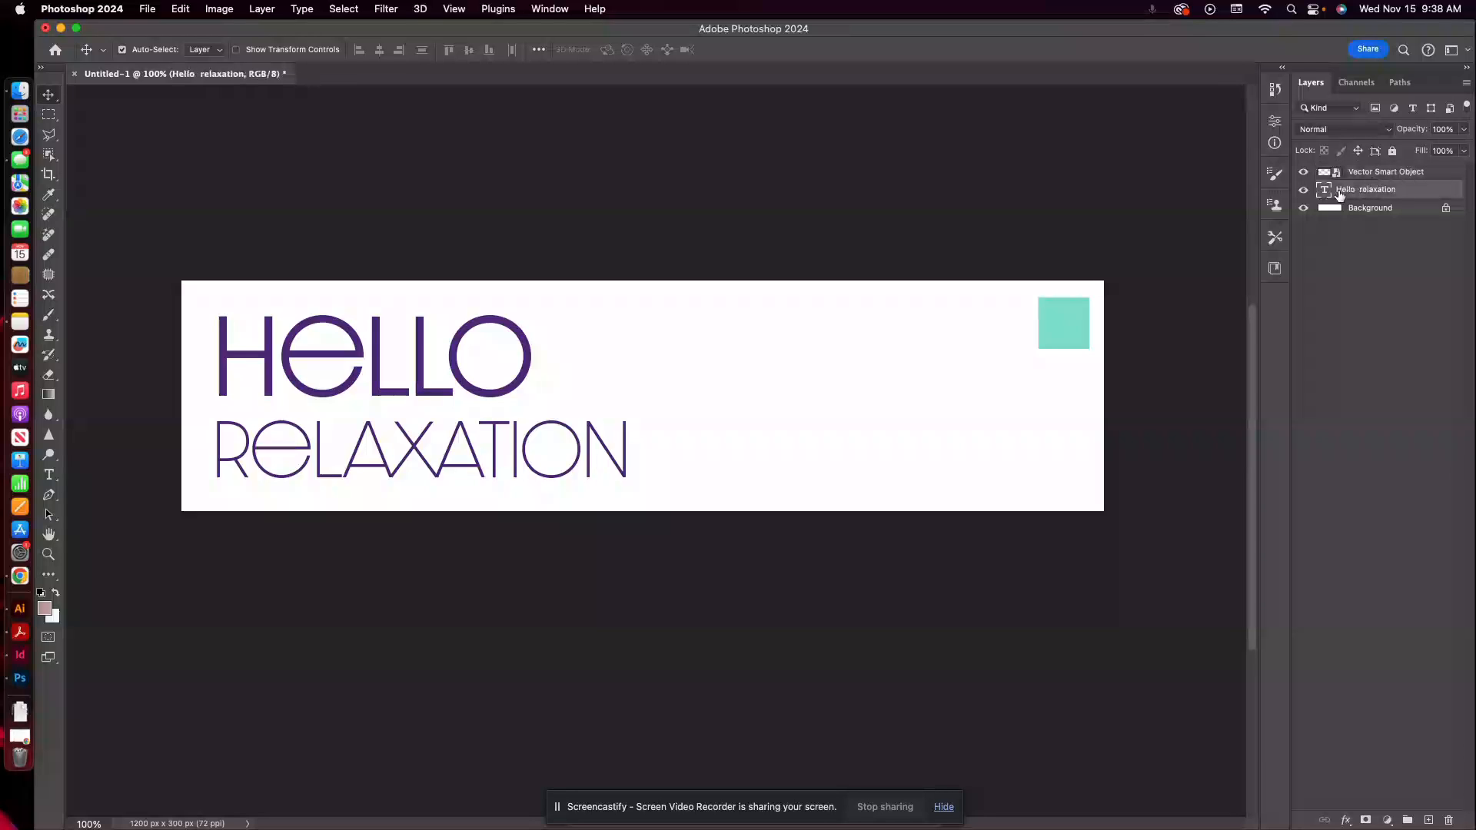
pyautogui.click(1345, 824)
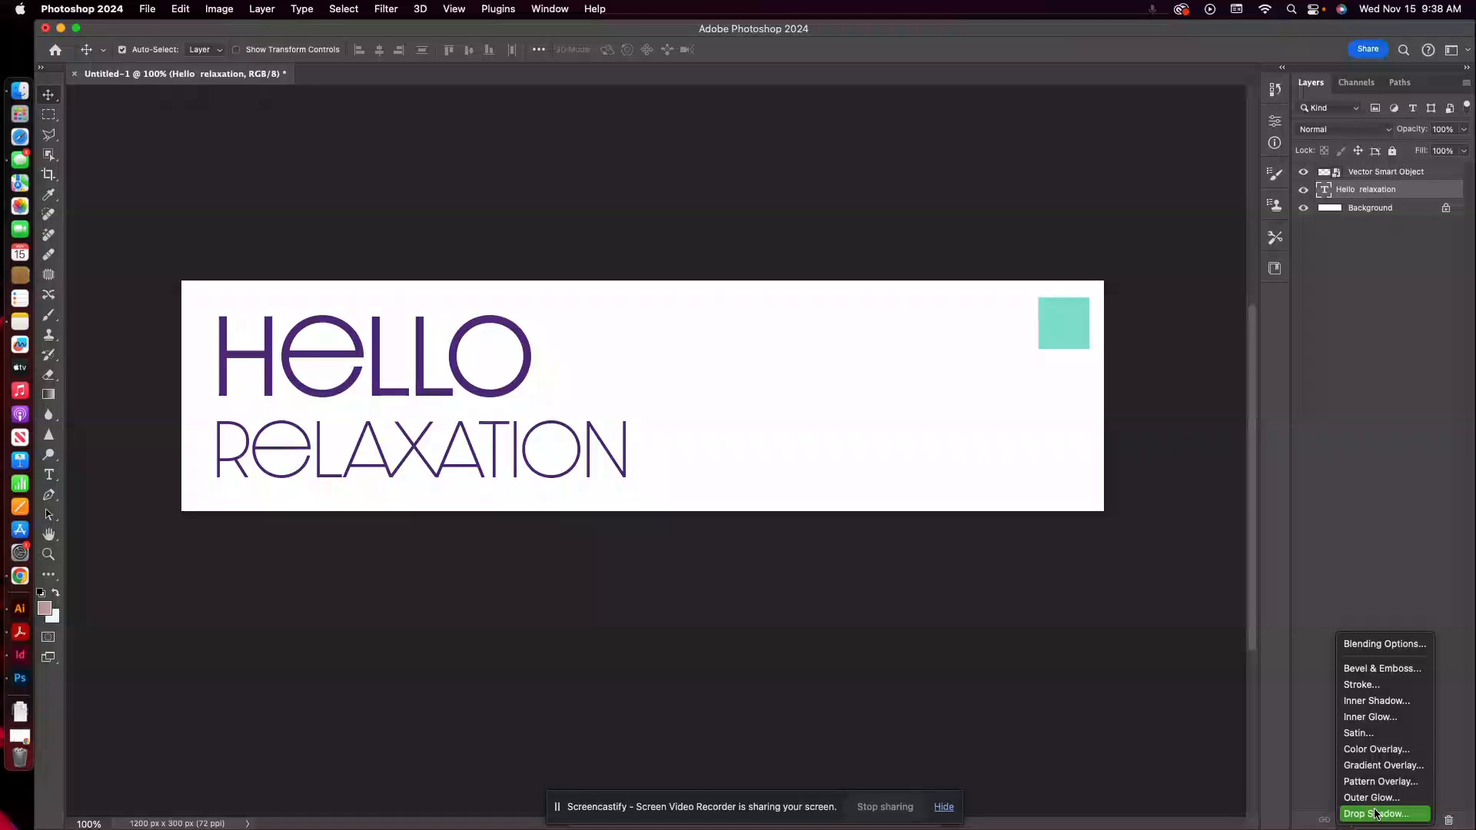
pyautogui.click(1367, 804)
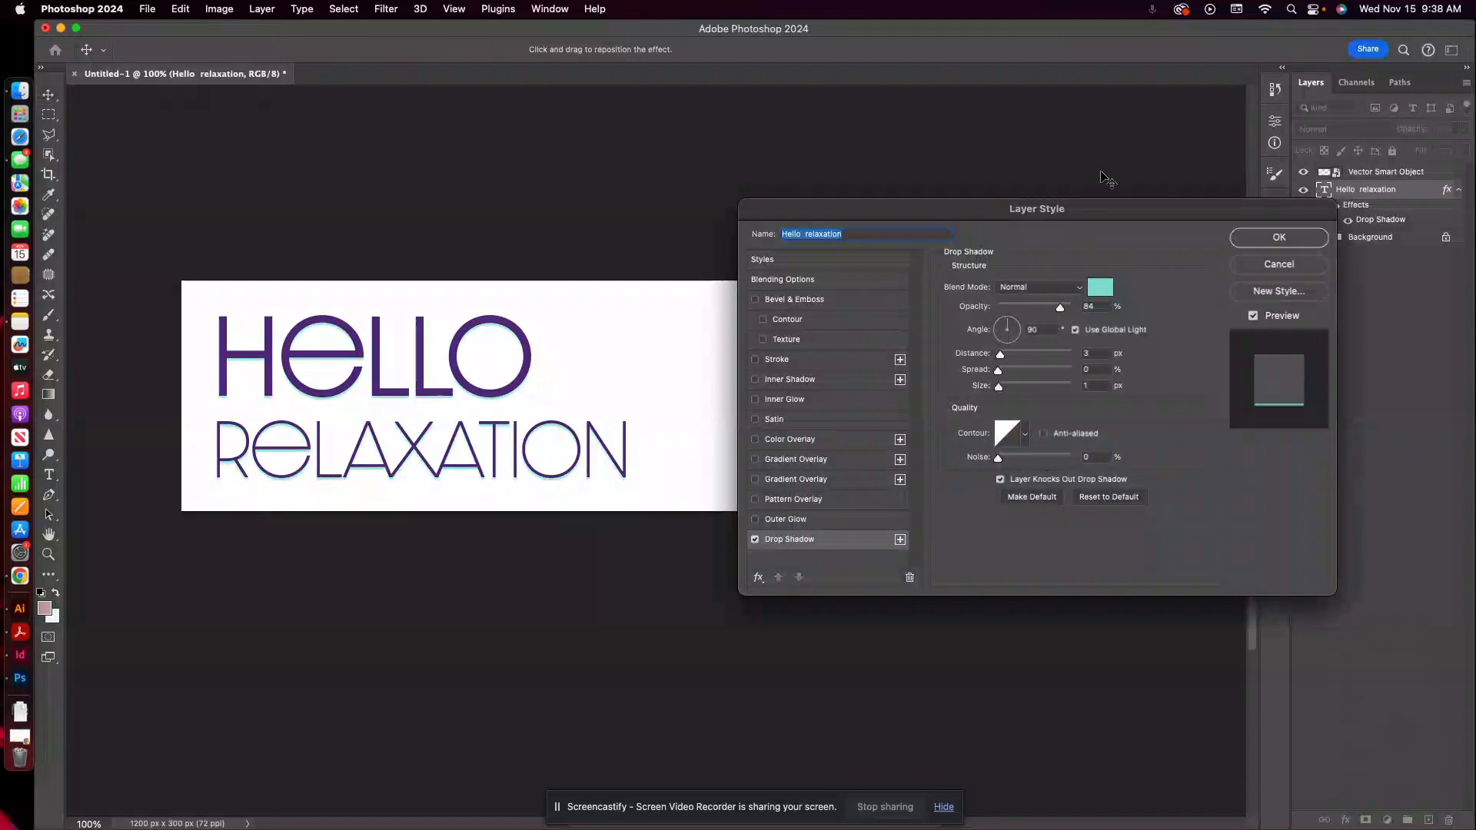
pyautogui.moveTo(1104, 212); pyautogui.dragTo(631, 334)
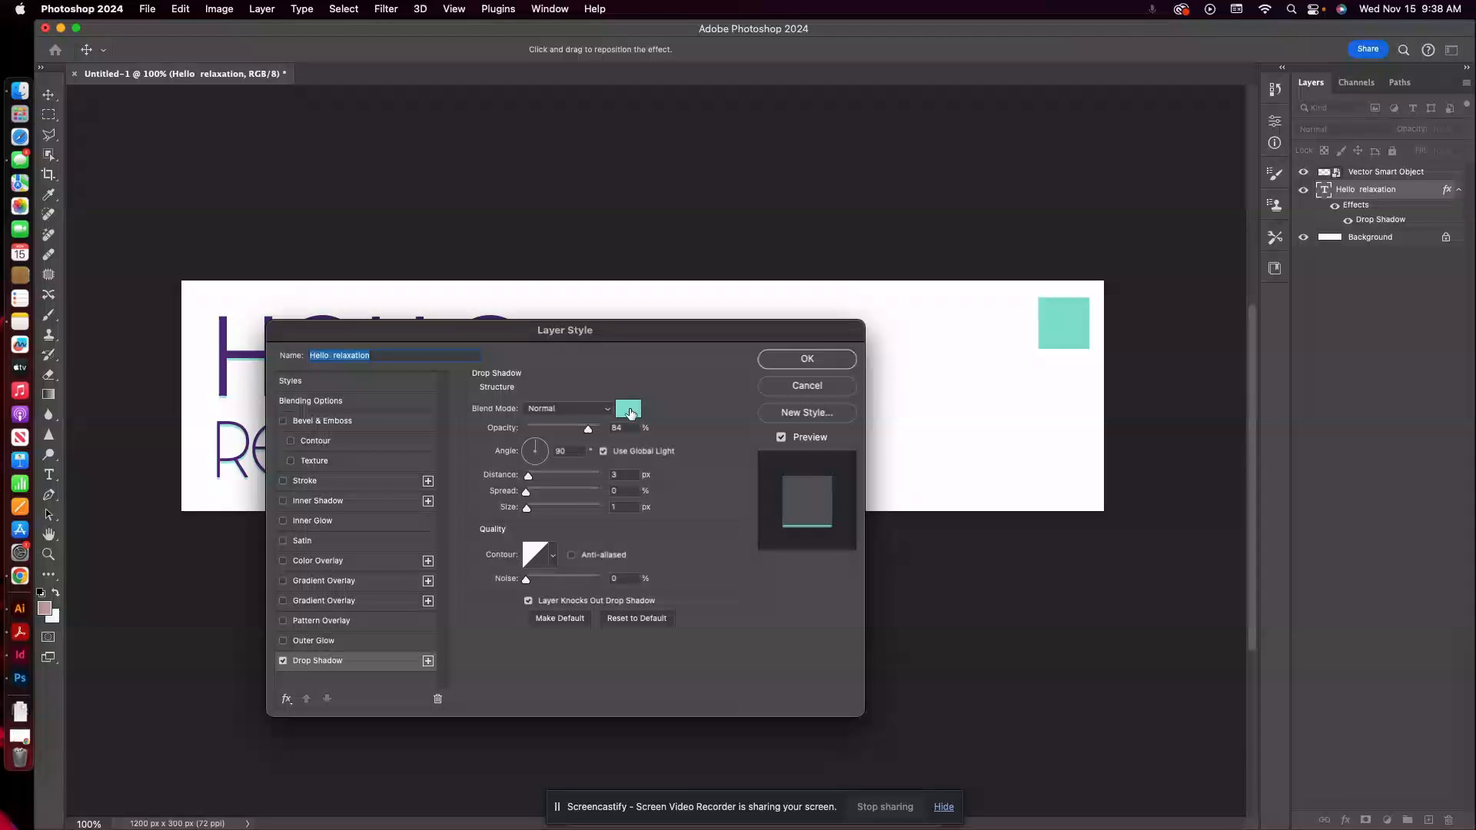
pyautogui.click(628, 413)
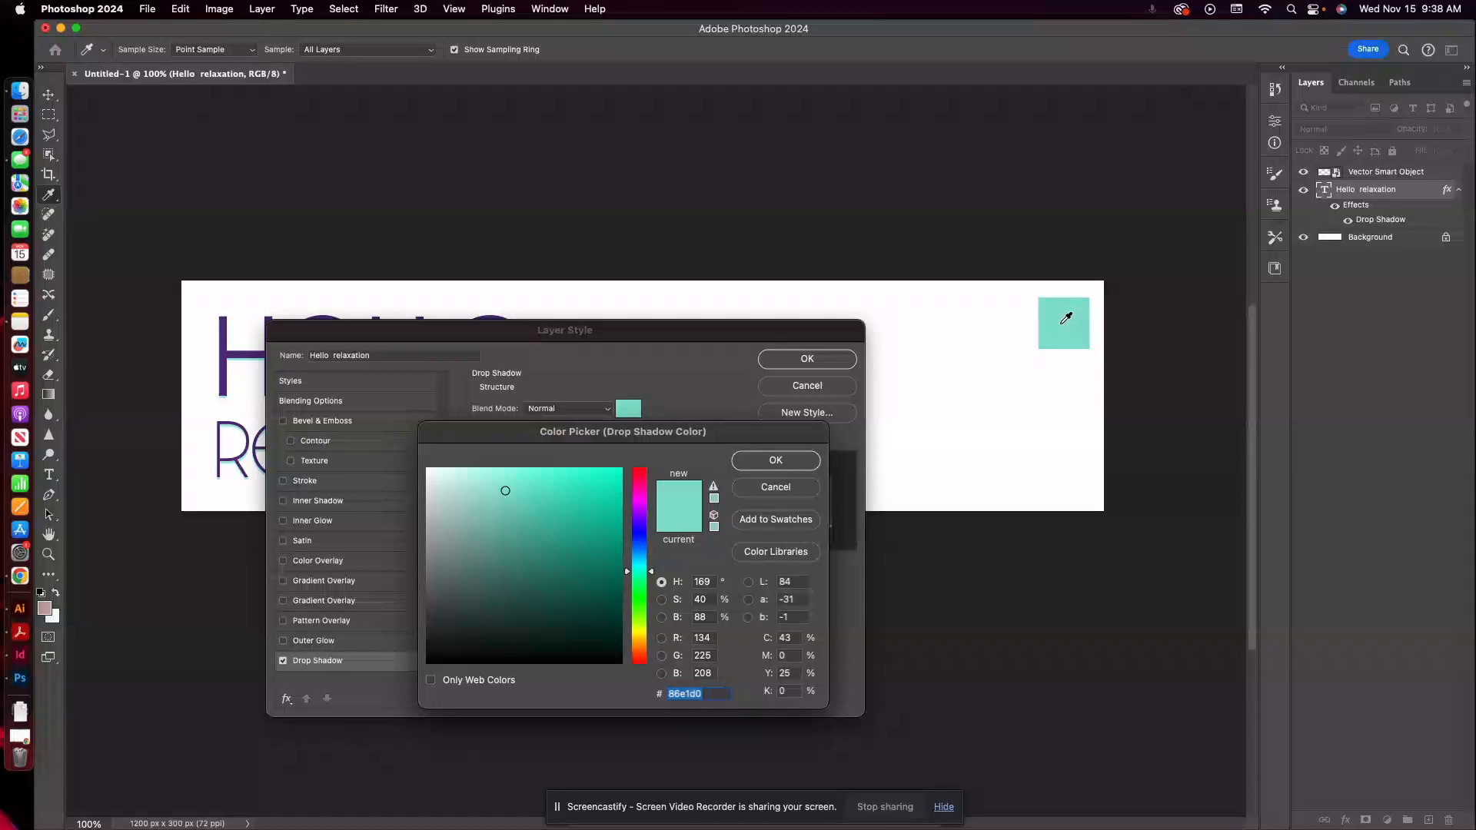
pyautogui.click(783, 465)
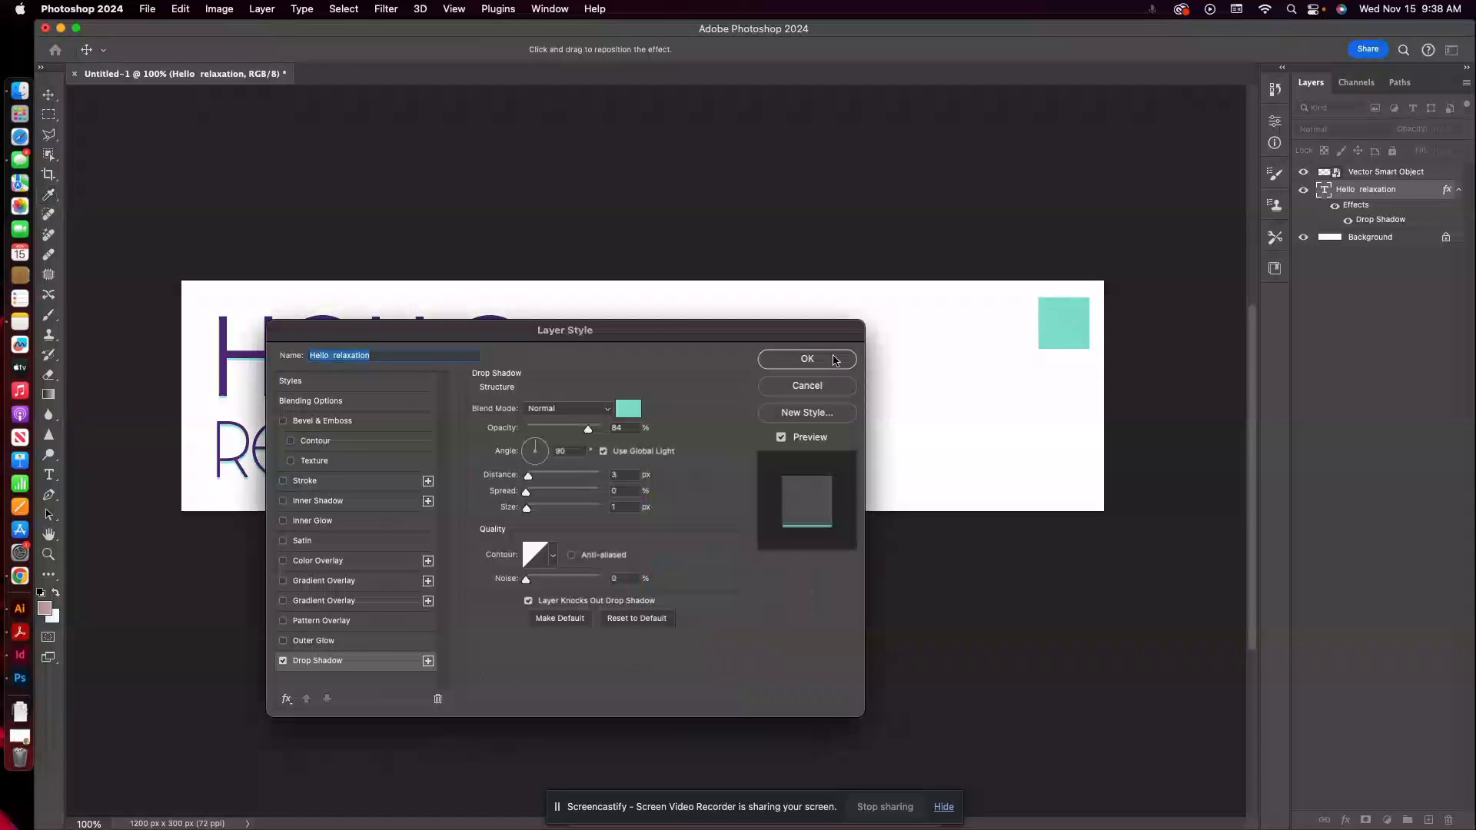
pyautogui.moveTo(670, 328); pyautogui.dragTo(1112, 248)
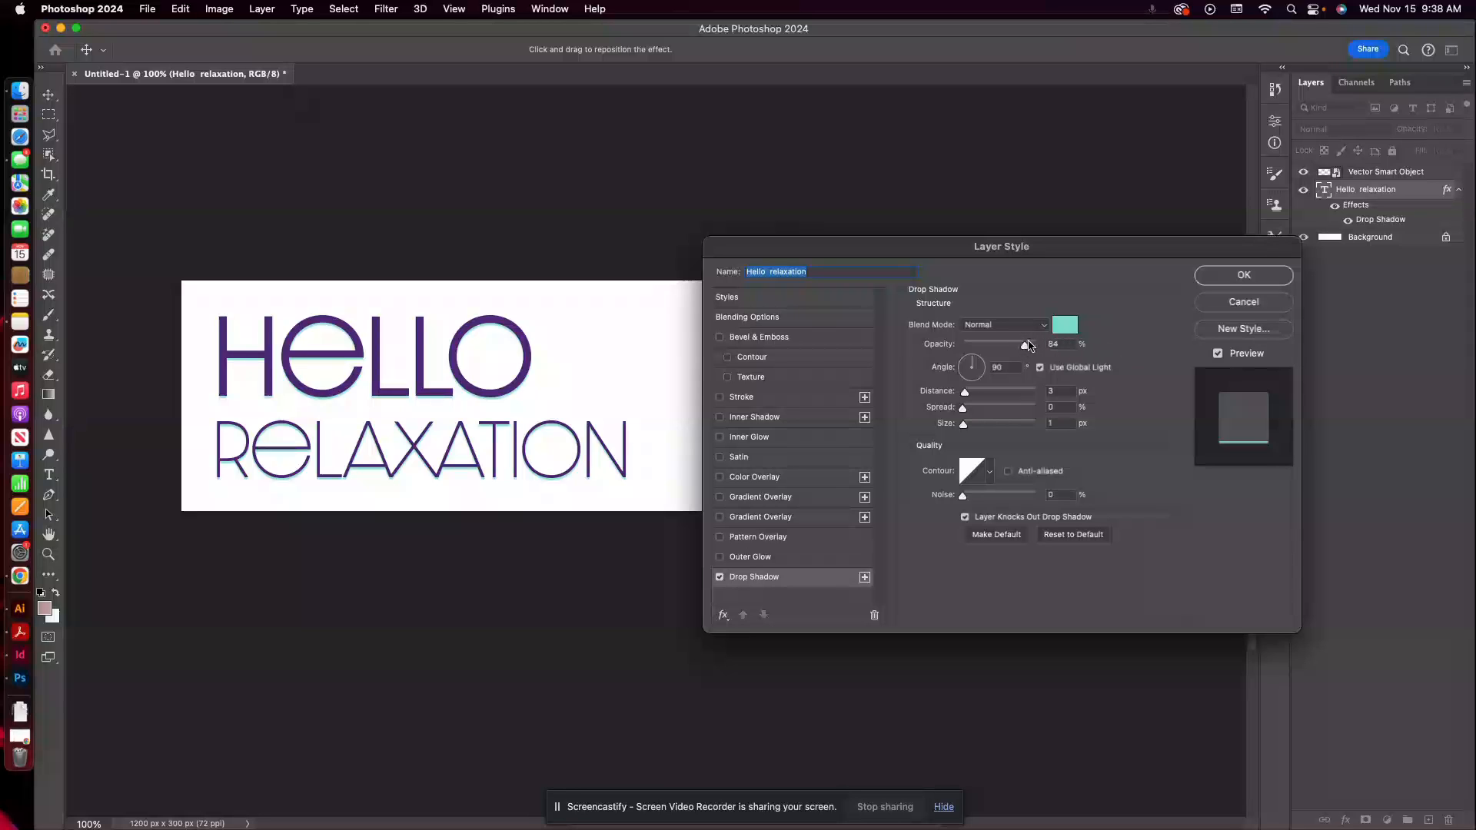
# Set the headline's drop shadow to a 131° angle, 5 px distance, 6% spread and about 7 px size, and apply it.
pyautogui.moveTo(965, 392)
pyautogui.mouseDown()
pyautogui.moveTo(998, 413)
pyautogui.moveTo(971, 425)
pyautogui.moveTo(968, 394)
pyautogui.mouseUp()
pyautogui.moveTo(980, 408); pyautogui.dragTo(972, 413)
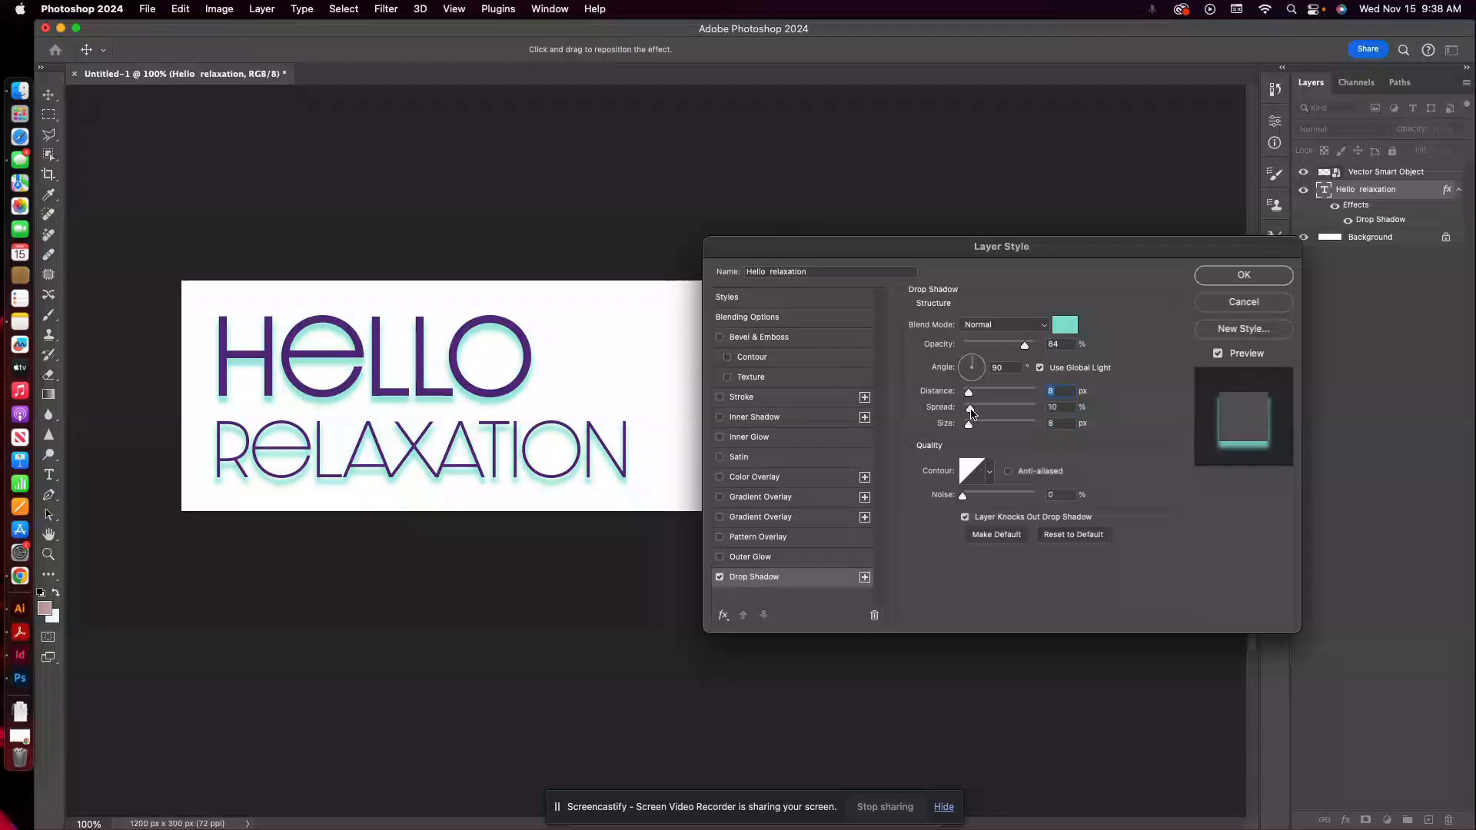
pyautogui.moveTo(976, 362); pyautogui.dragTo(968, 397)
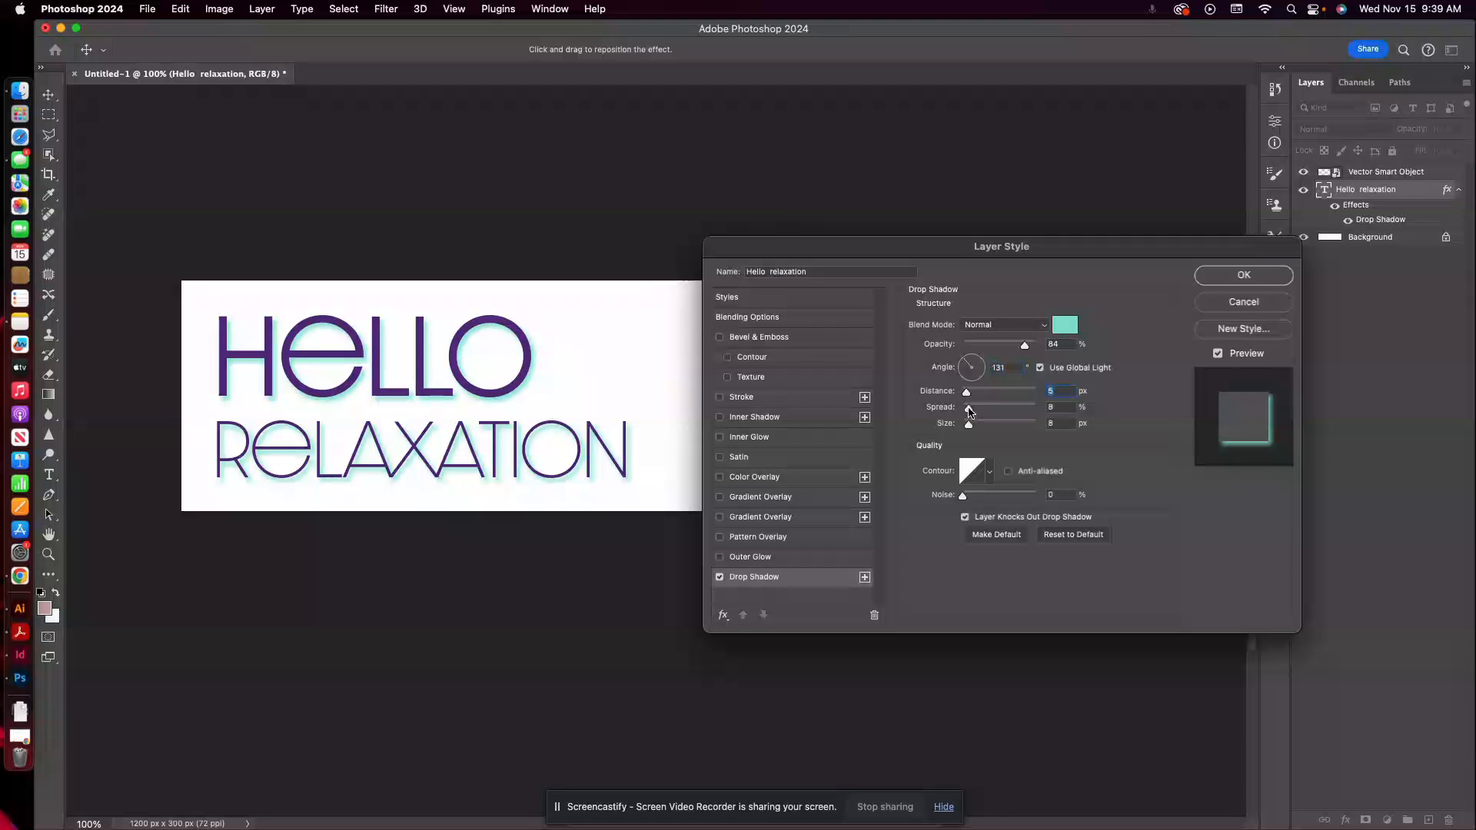
pyautogui.moveTo(969, 411); pyautogui.dragTo(969, 411)
pyautogui.click(968, 409)
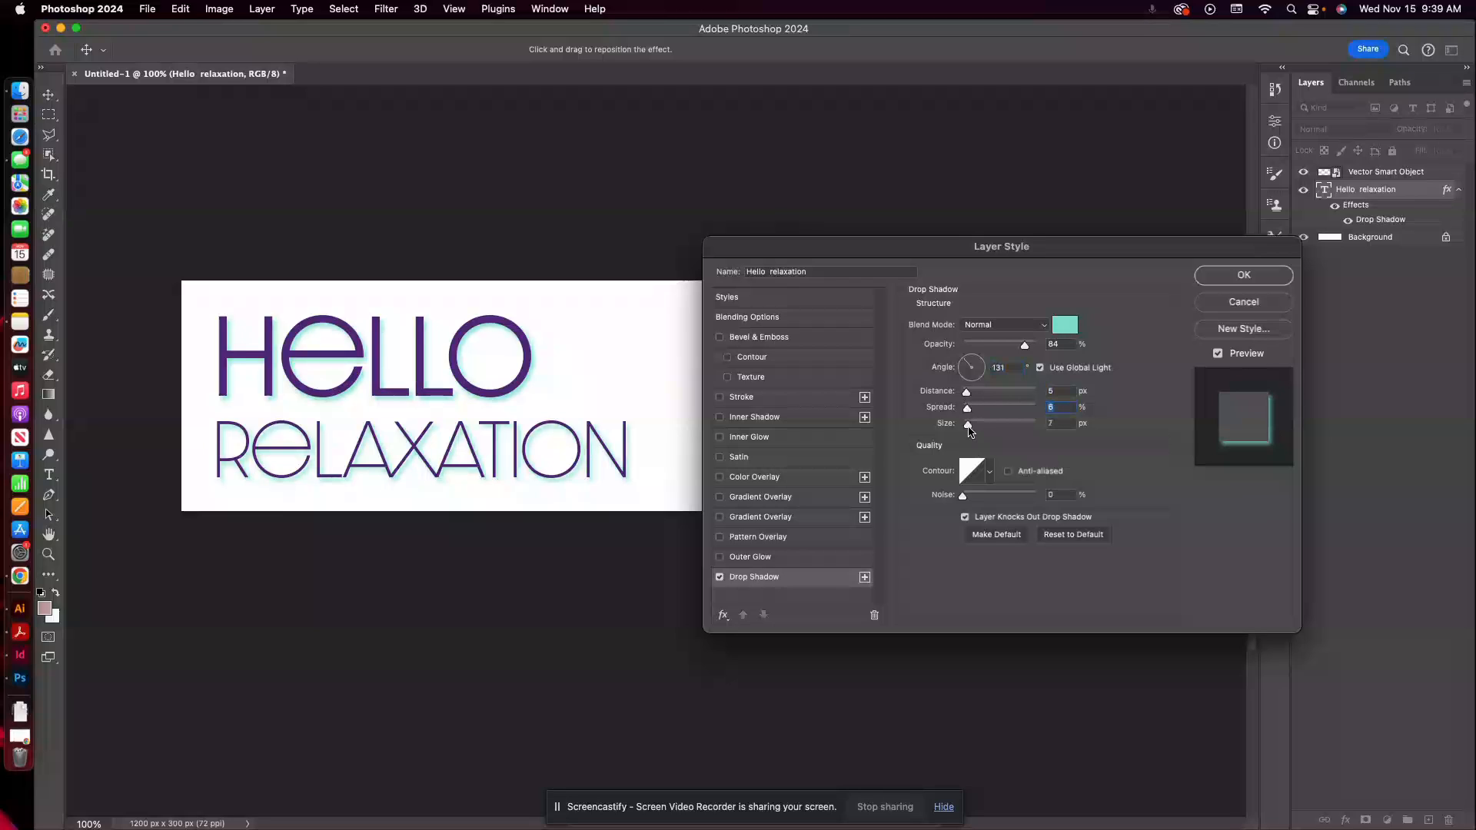
pyautogui.click(968, 427)
pyautogui.click(1244, 276)
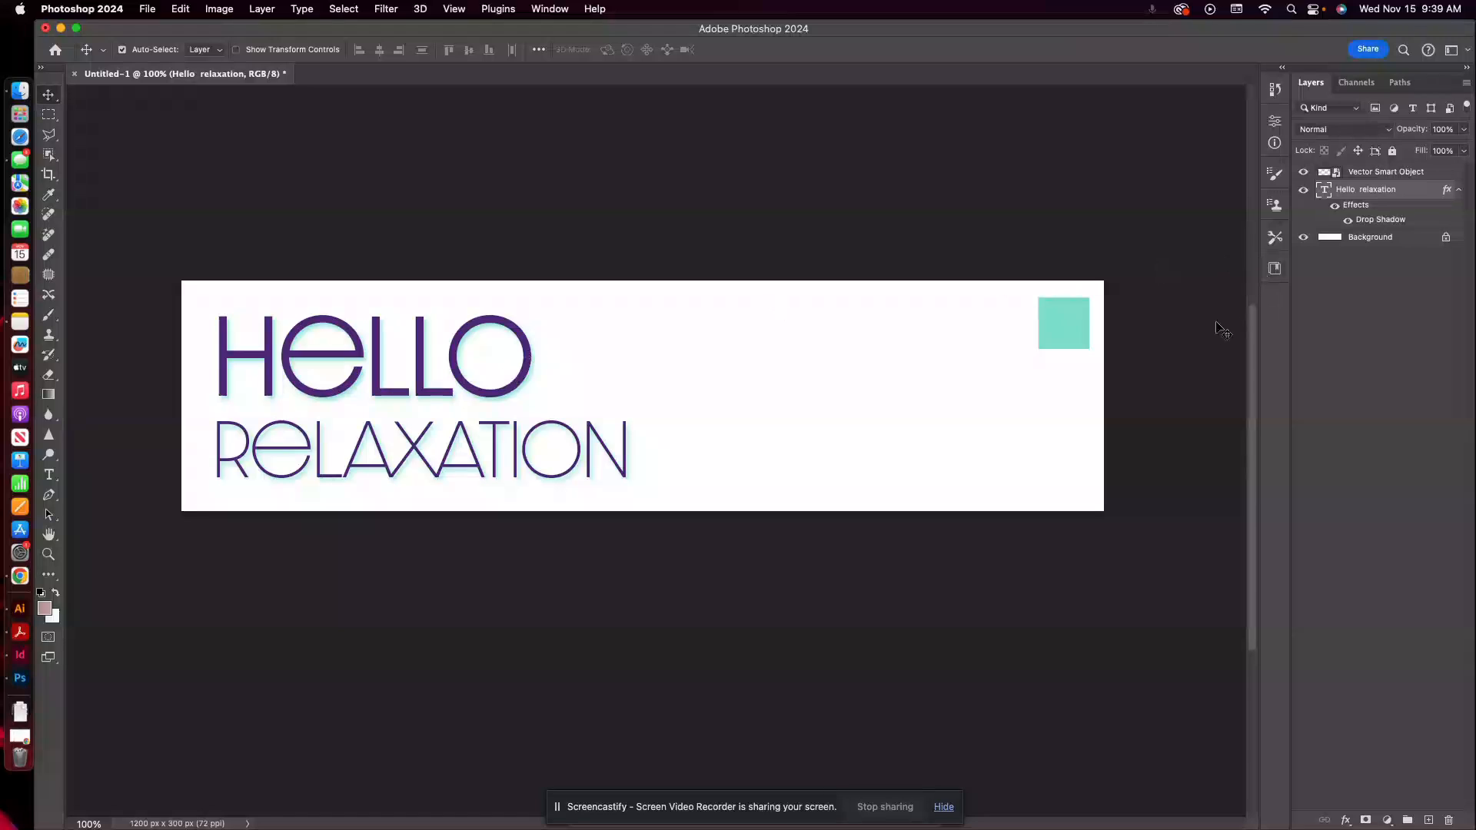
# Preview a Bevel & Emboss effect on the headline text layer and switch it back off.
pyautogui.click(1346, 821)
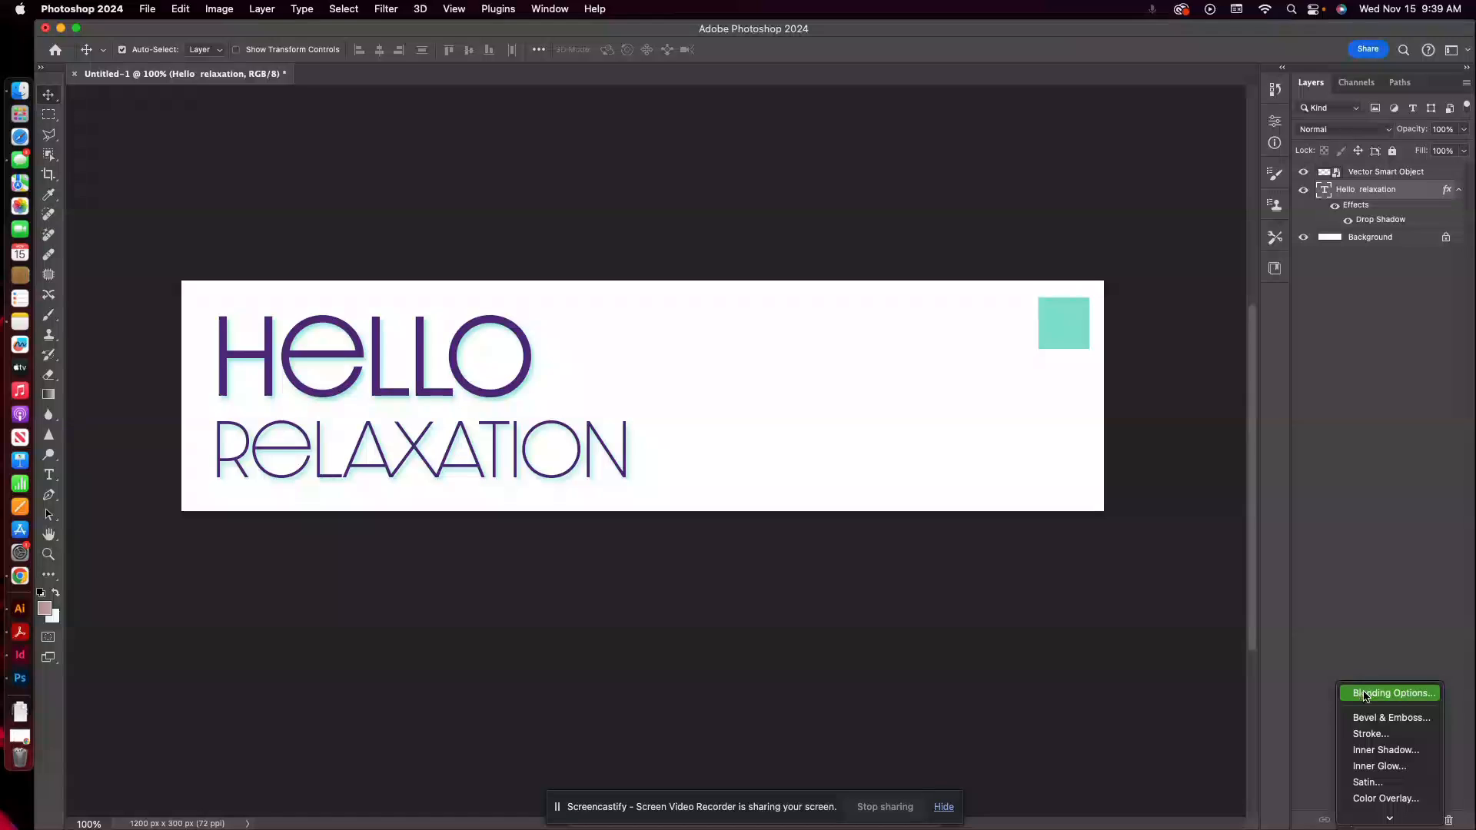
pyautogui.click(1399, 718)
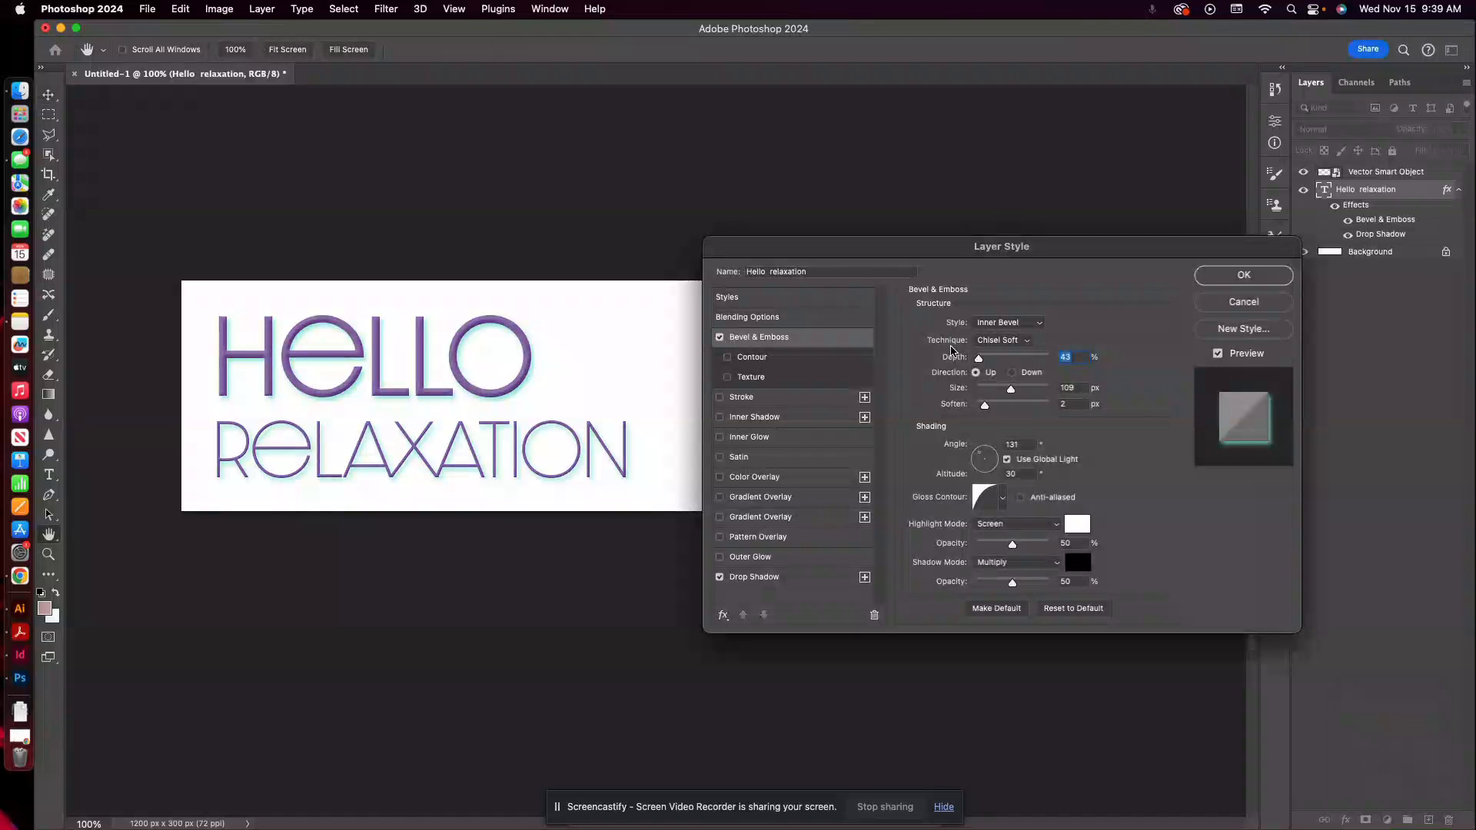
pyautogui.click(720, 338)
pyautogui.click(720, 338)
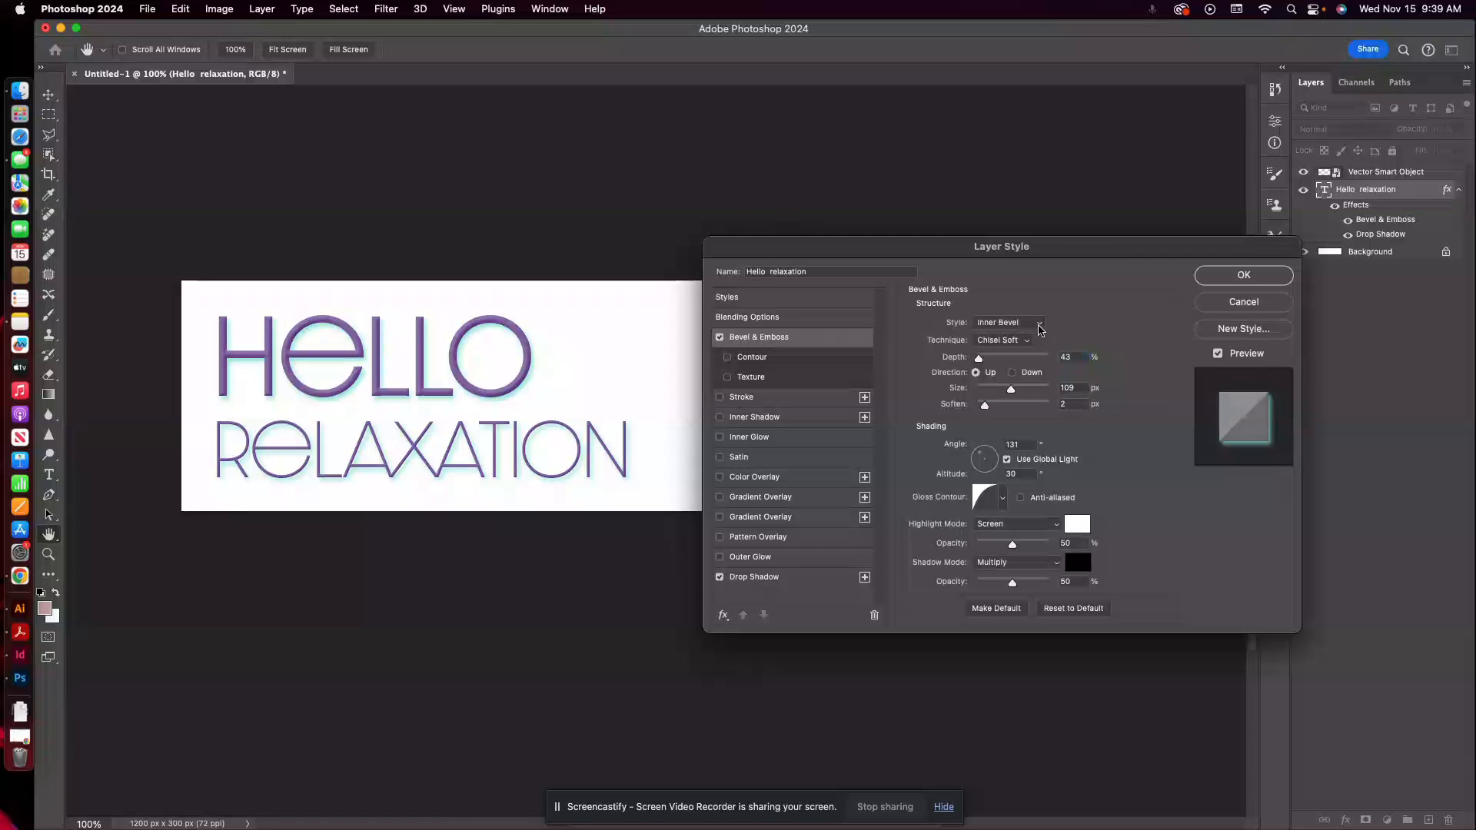
pyautogui.click(719, 337)
# Try a white stroke on the headline in the Outside and Center positions, and turn the stroke off again.
pyautogui.click(721, 399)
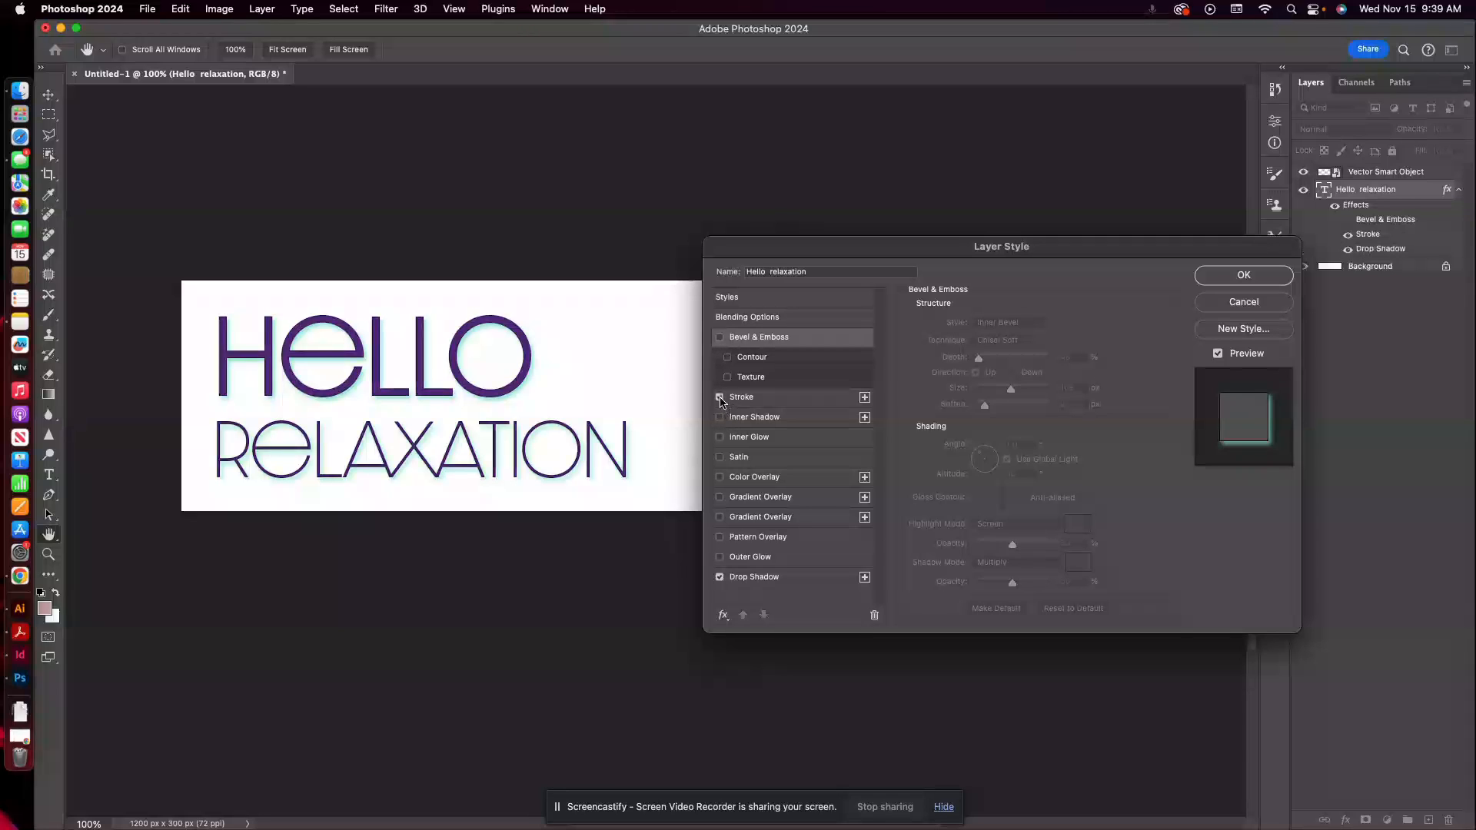
pyautogui.click(742, 397)
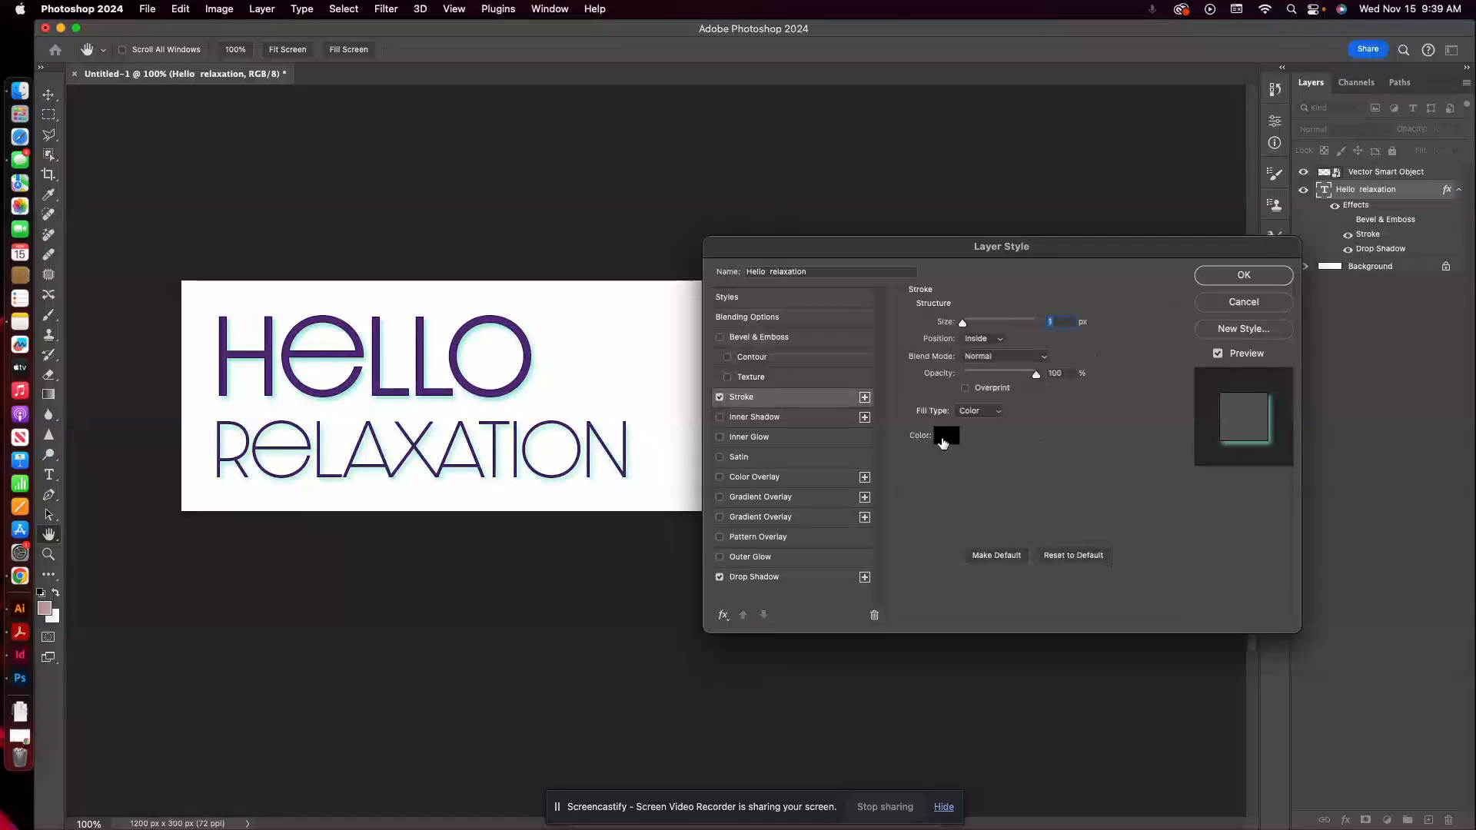
pyautogui.click(950, 434)
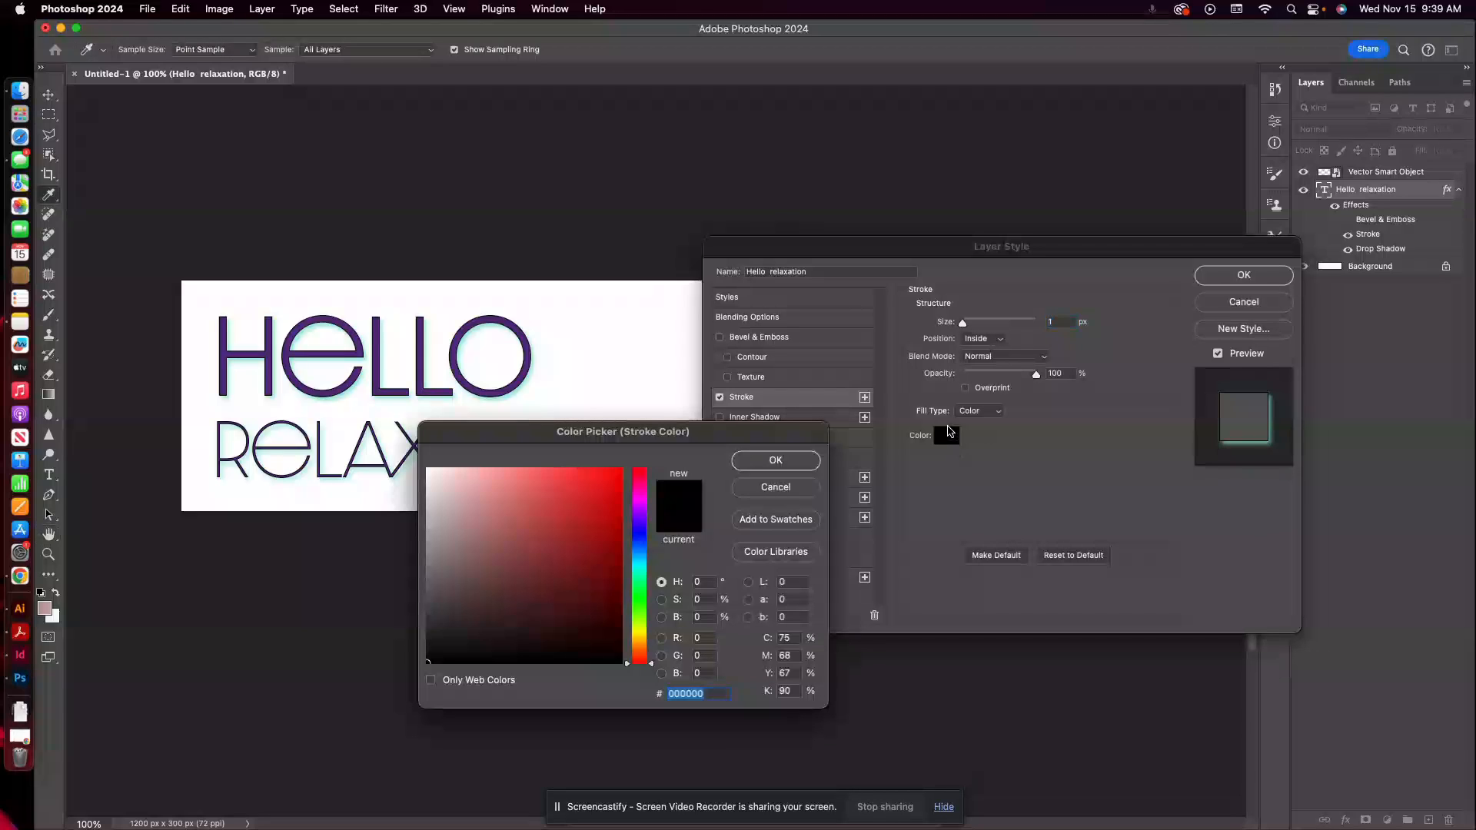
pyautogui.click(586, 313)
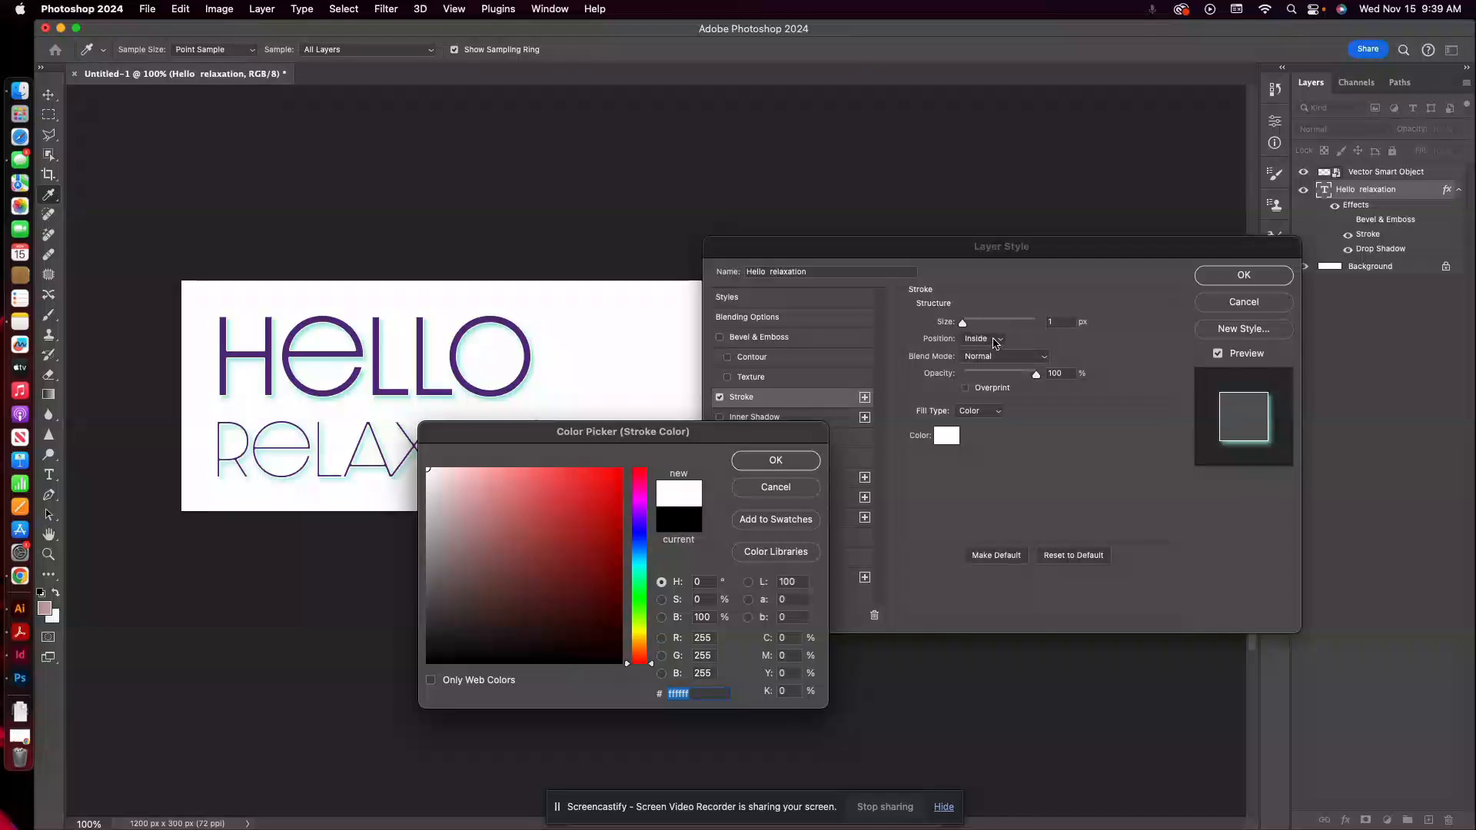
pyautogui.click(818, 460)
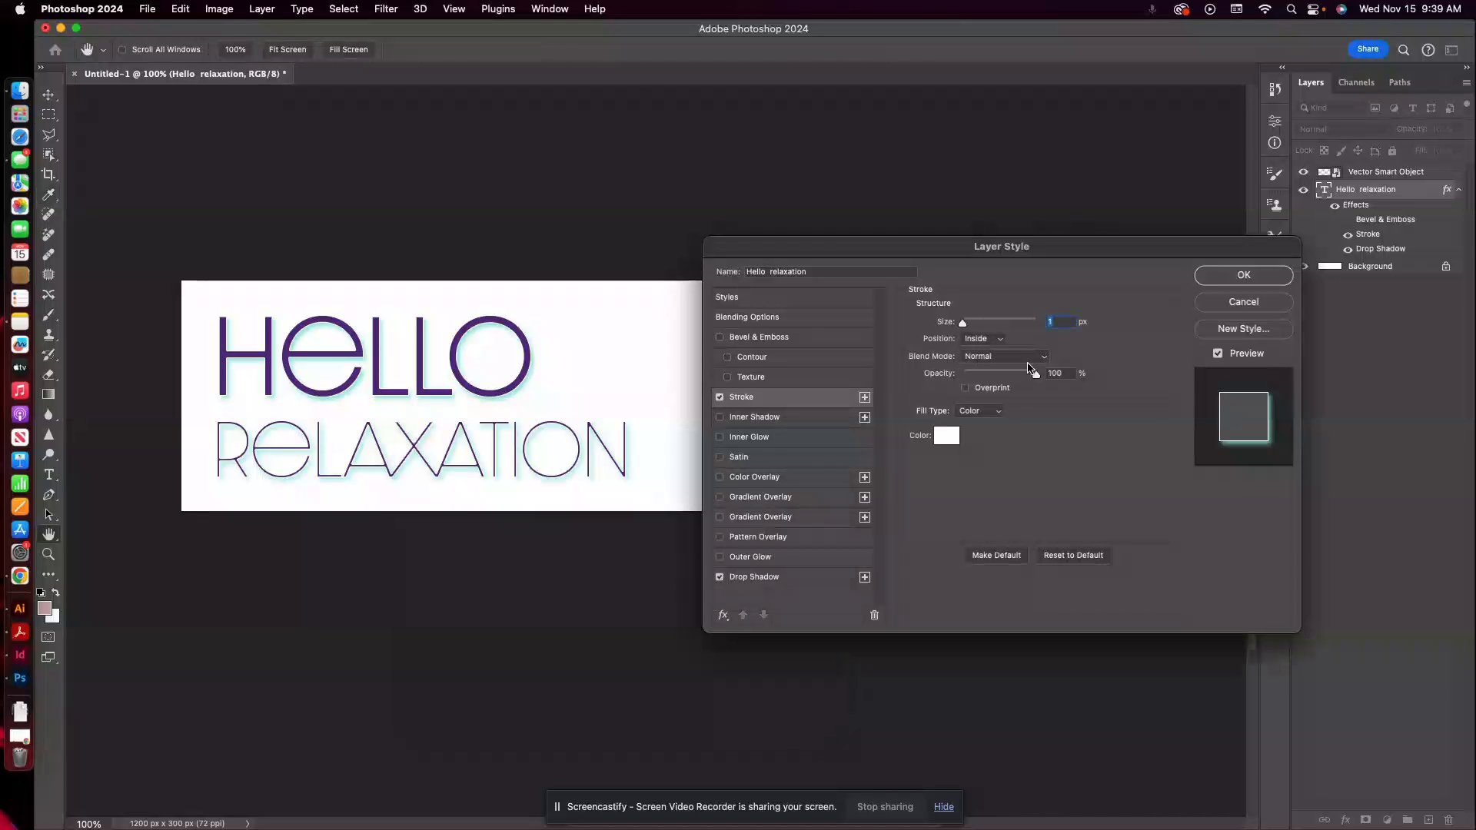
pyautogui.click(1002, 341)
pyautogui.click(992, 324)
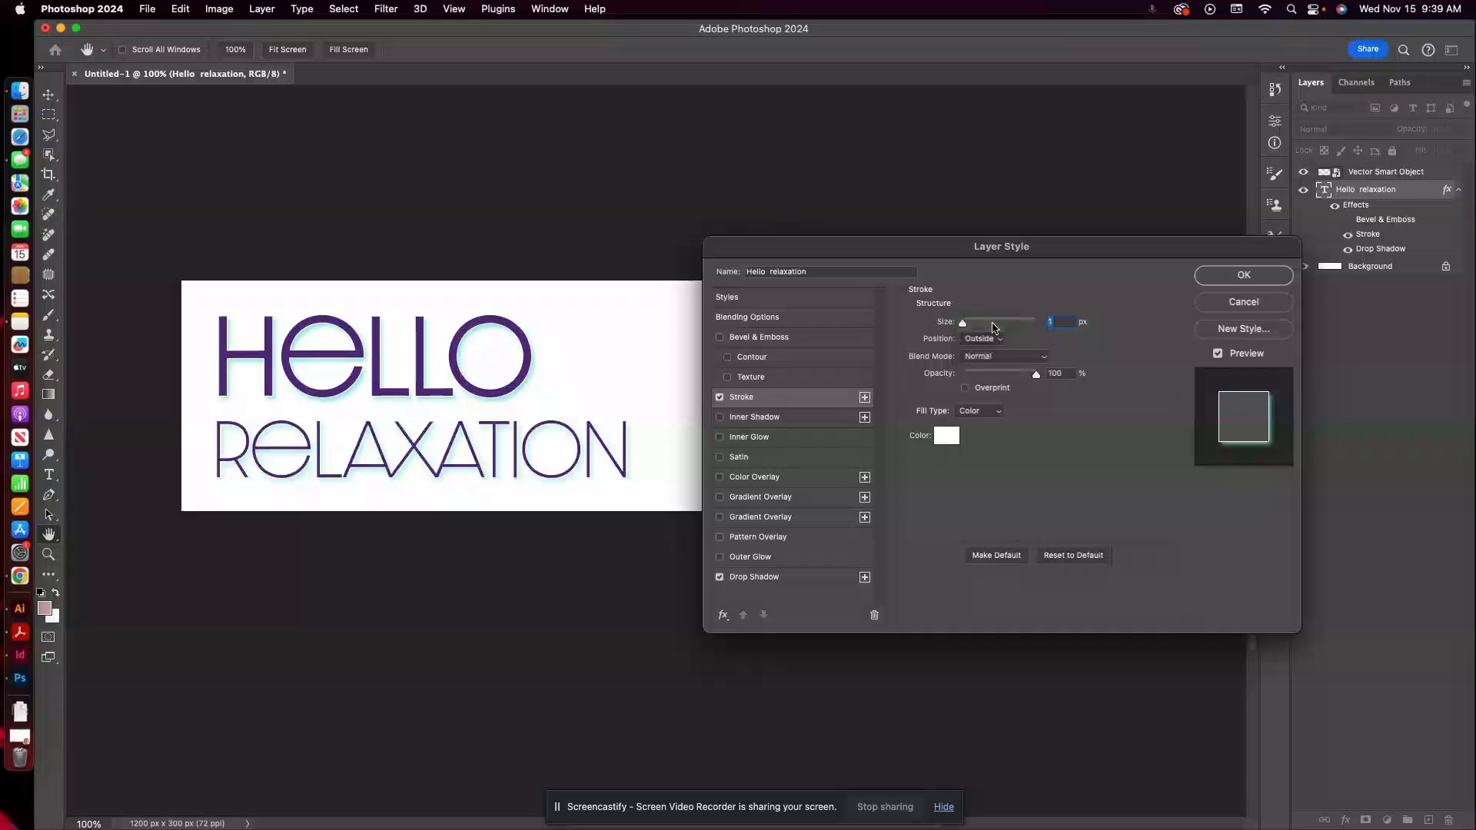
pyautogui.click(992, 336)
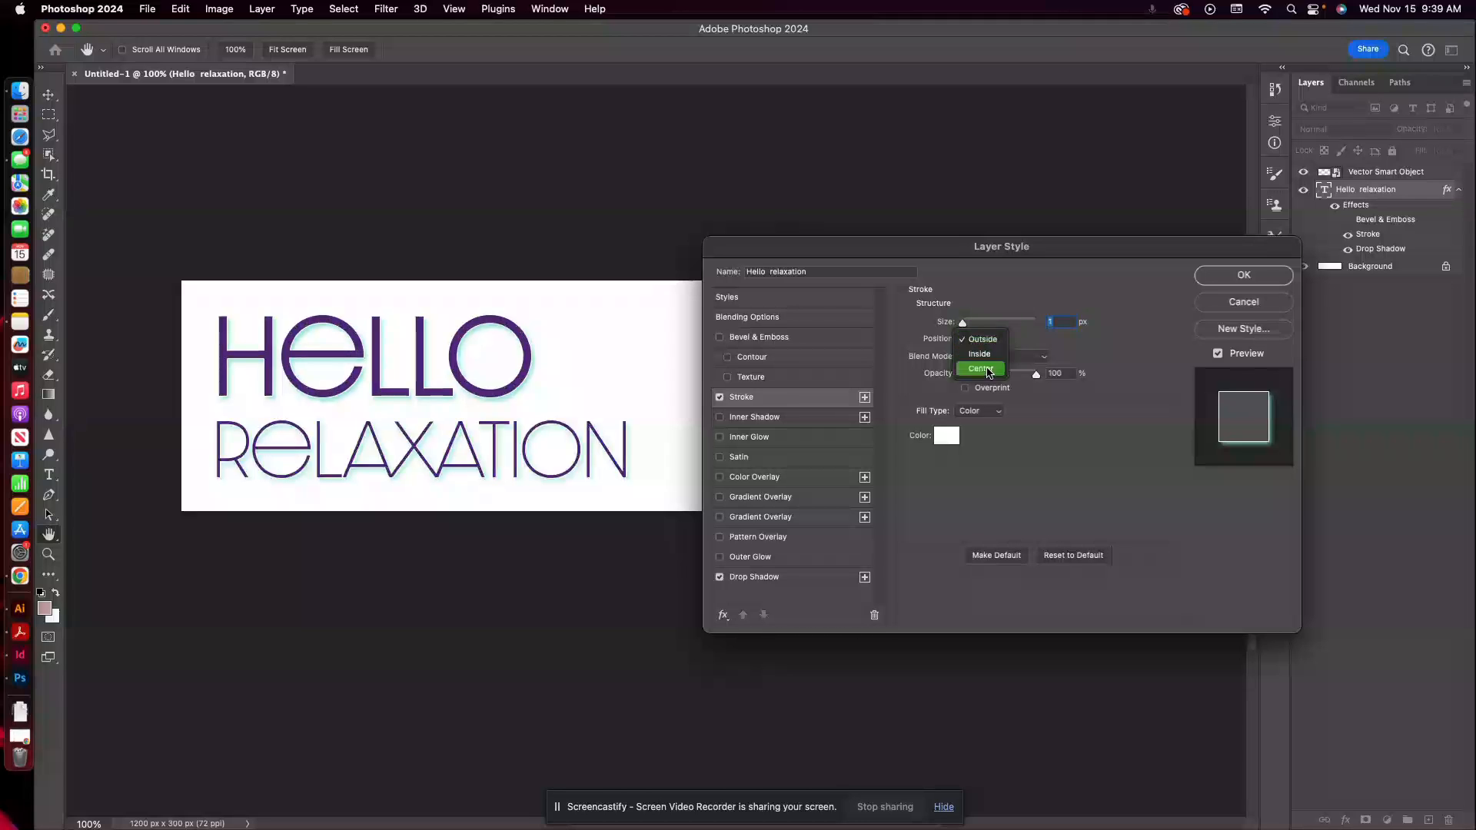
pyautogui.click(990, 371)
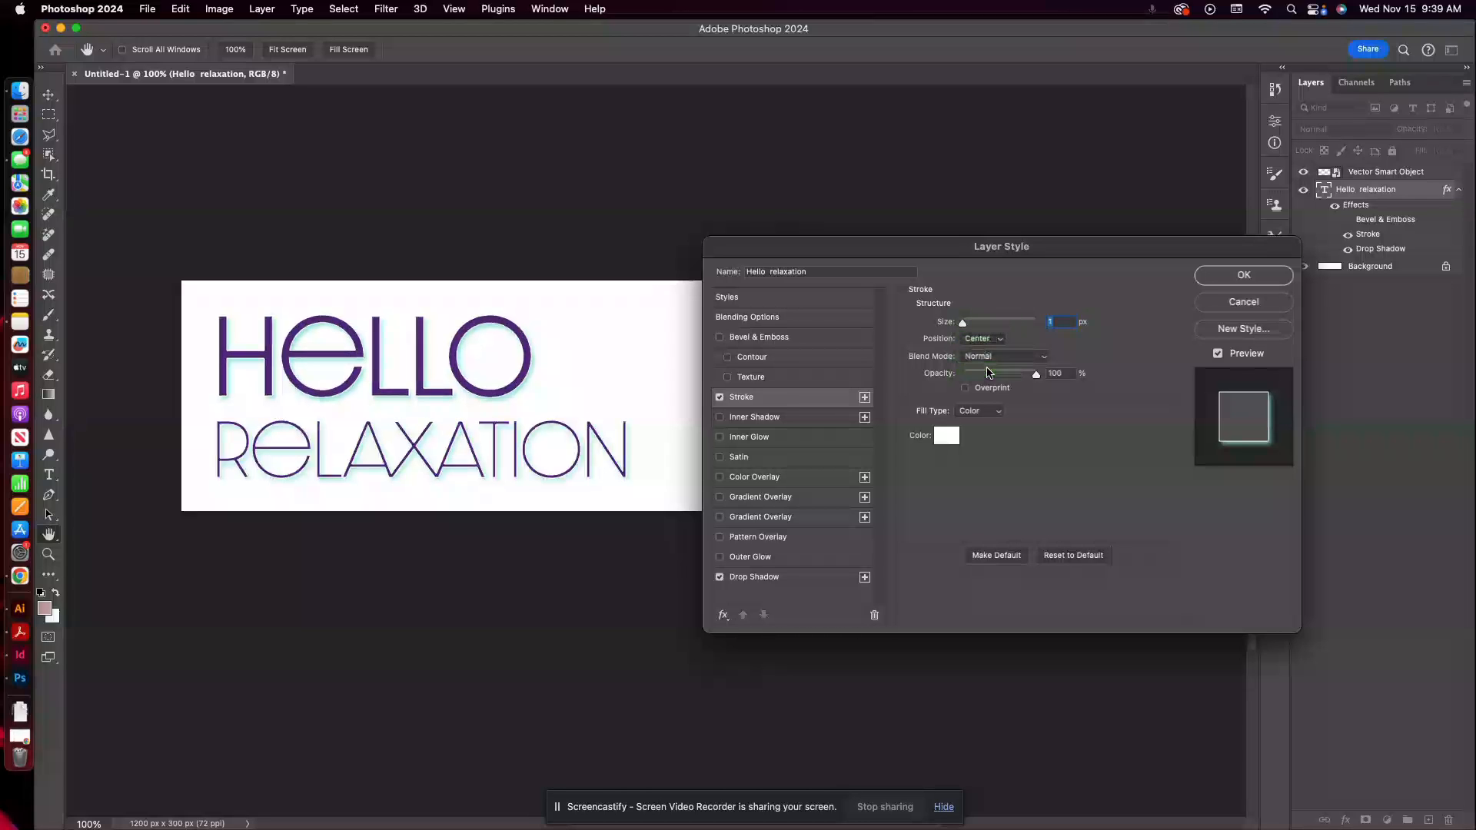
pyautogui.click(720, 398)
# Preview the Inner Shadow and Inner Glow effects on the headline, turn both off and close the layer style settings.
pyautogui.click(721, 418)
pyautogui.click(720, 417)
pyautogui.click(720, 438)
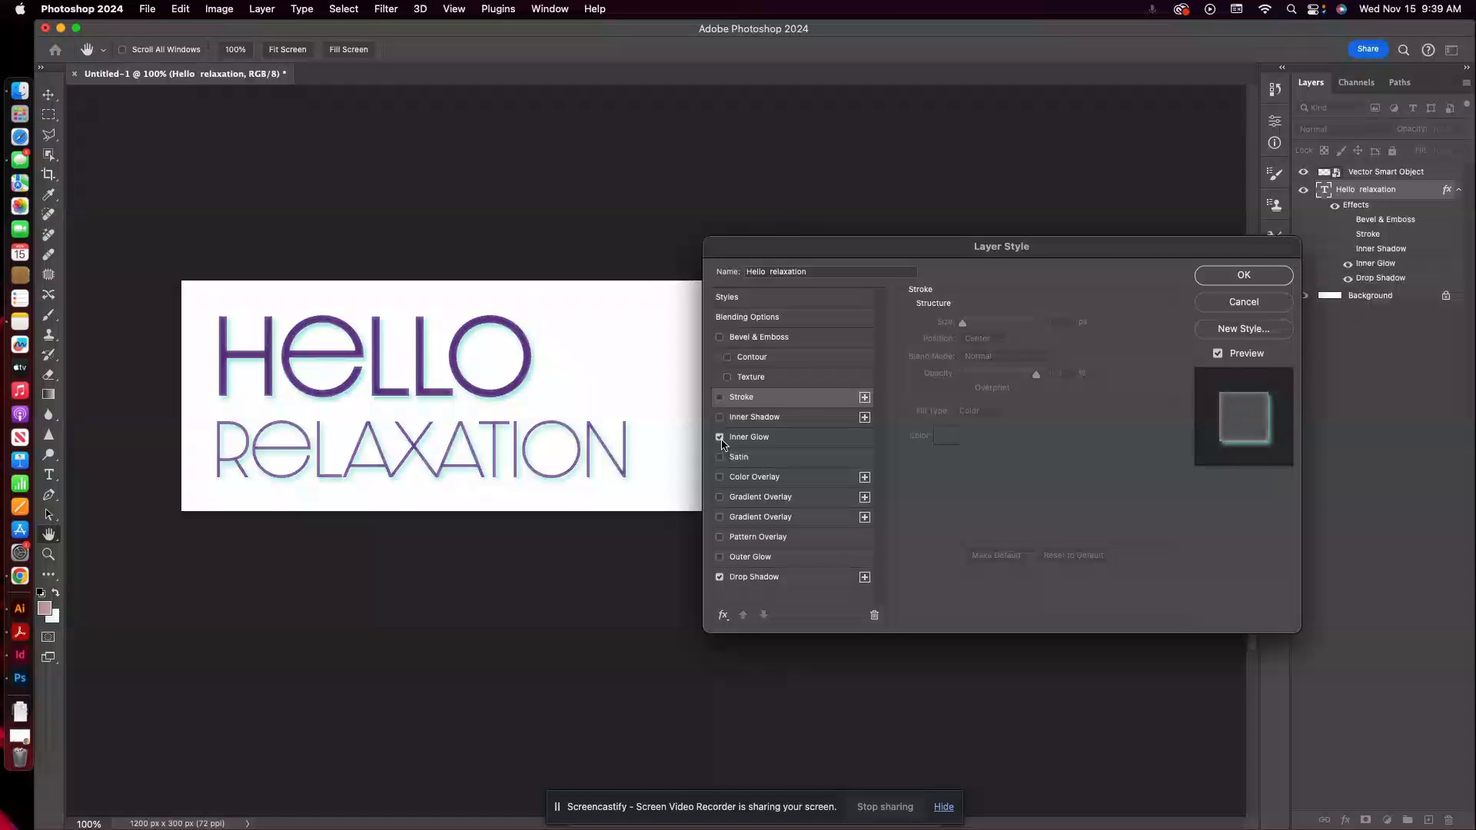
pyautogui.click(721, 438)
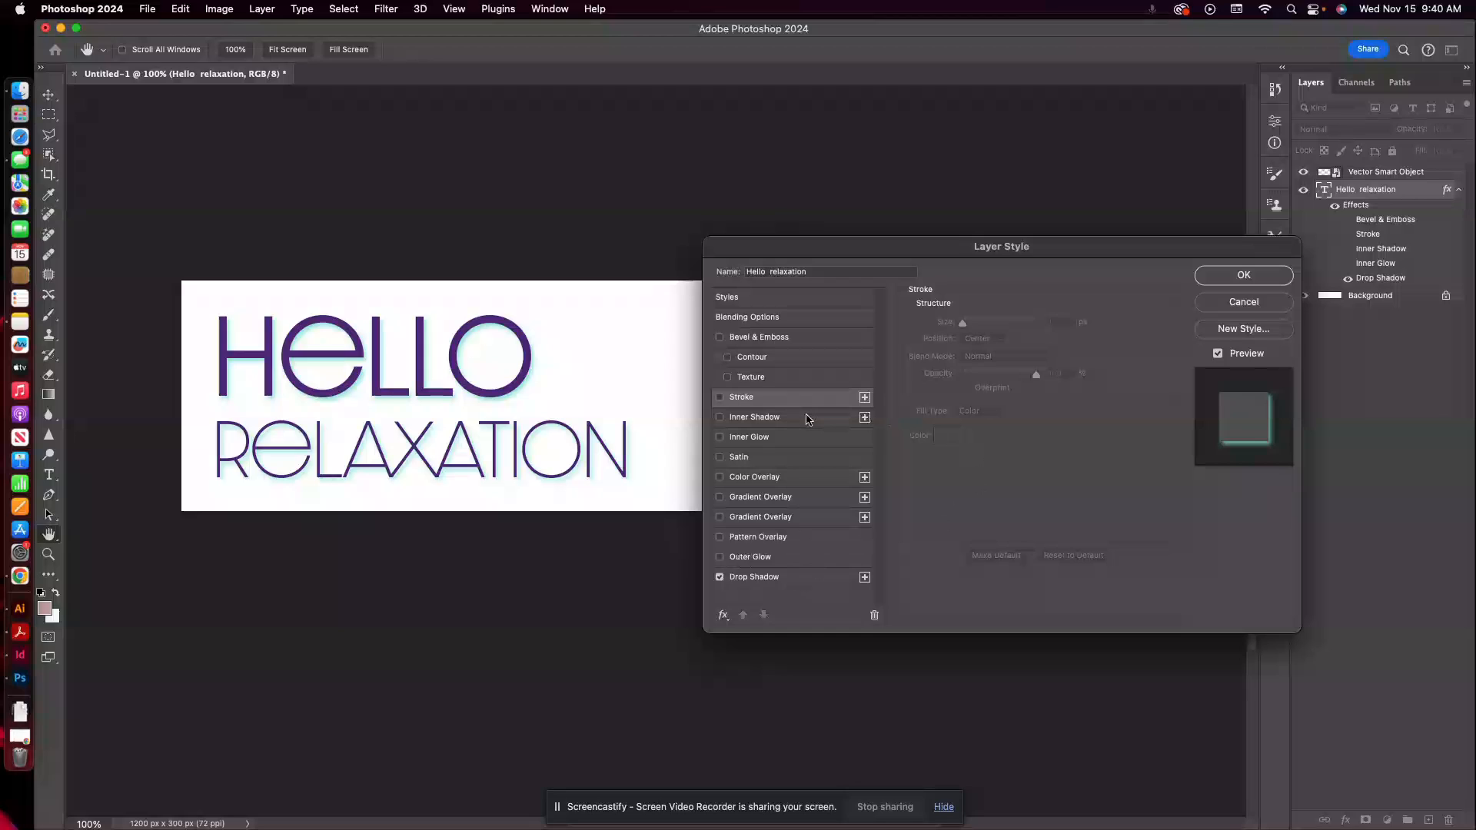
pyautogui.click(1236, 275)
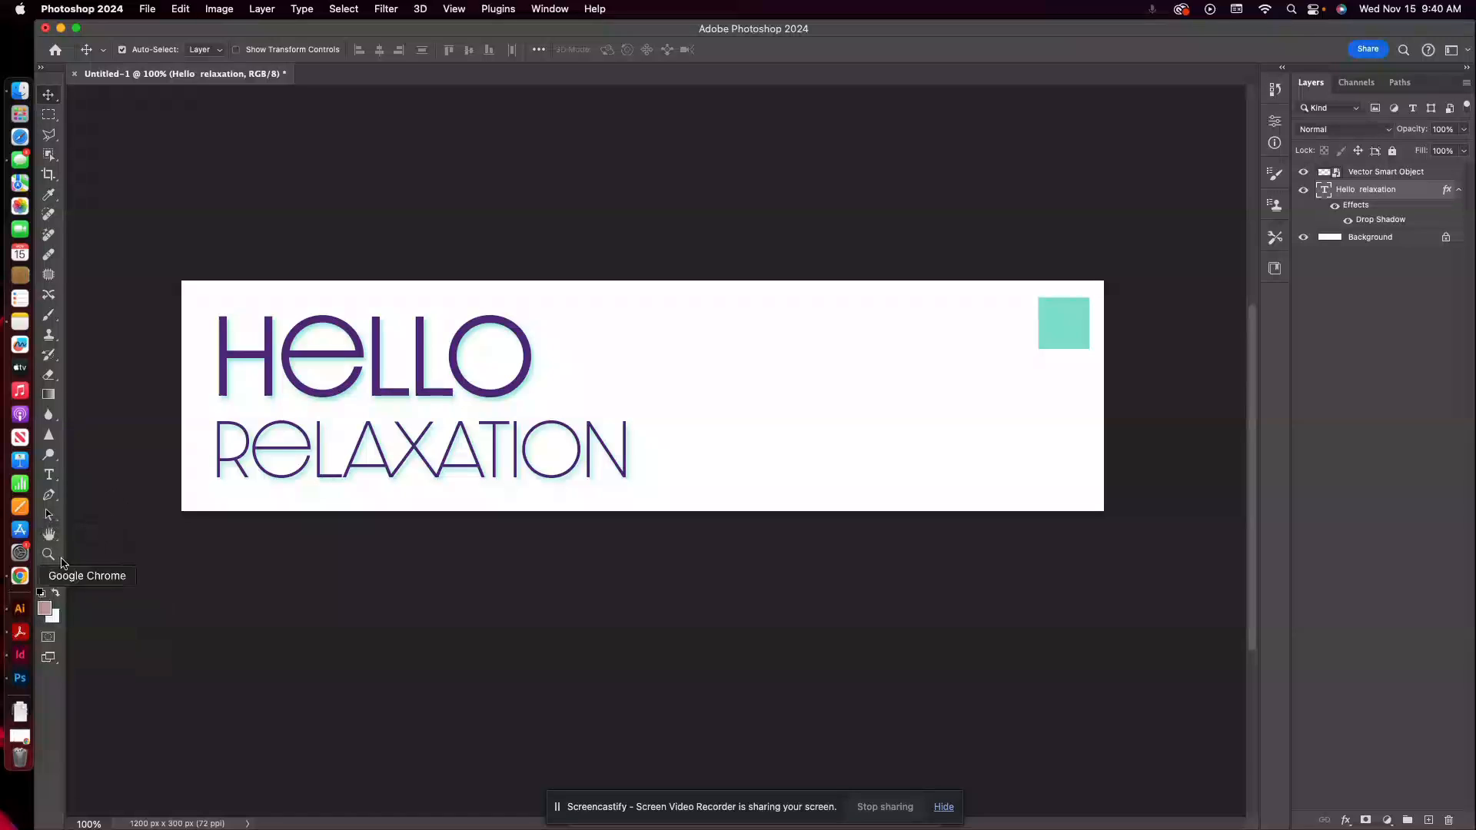
# Switch to Illustrator, compare the ad with the style guide and copy the style guide's lowest Amethyst Bay logo.
pyautogui.click(22, 615)
pyautogui.click(881, 440)
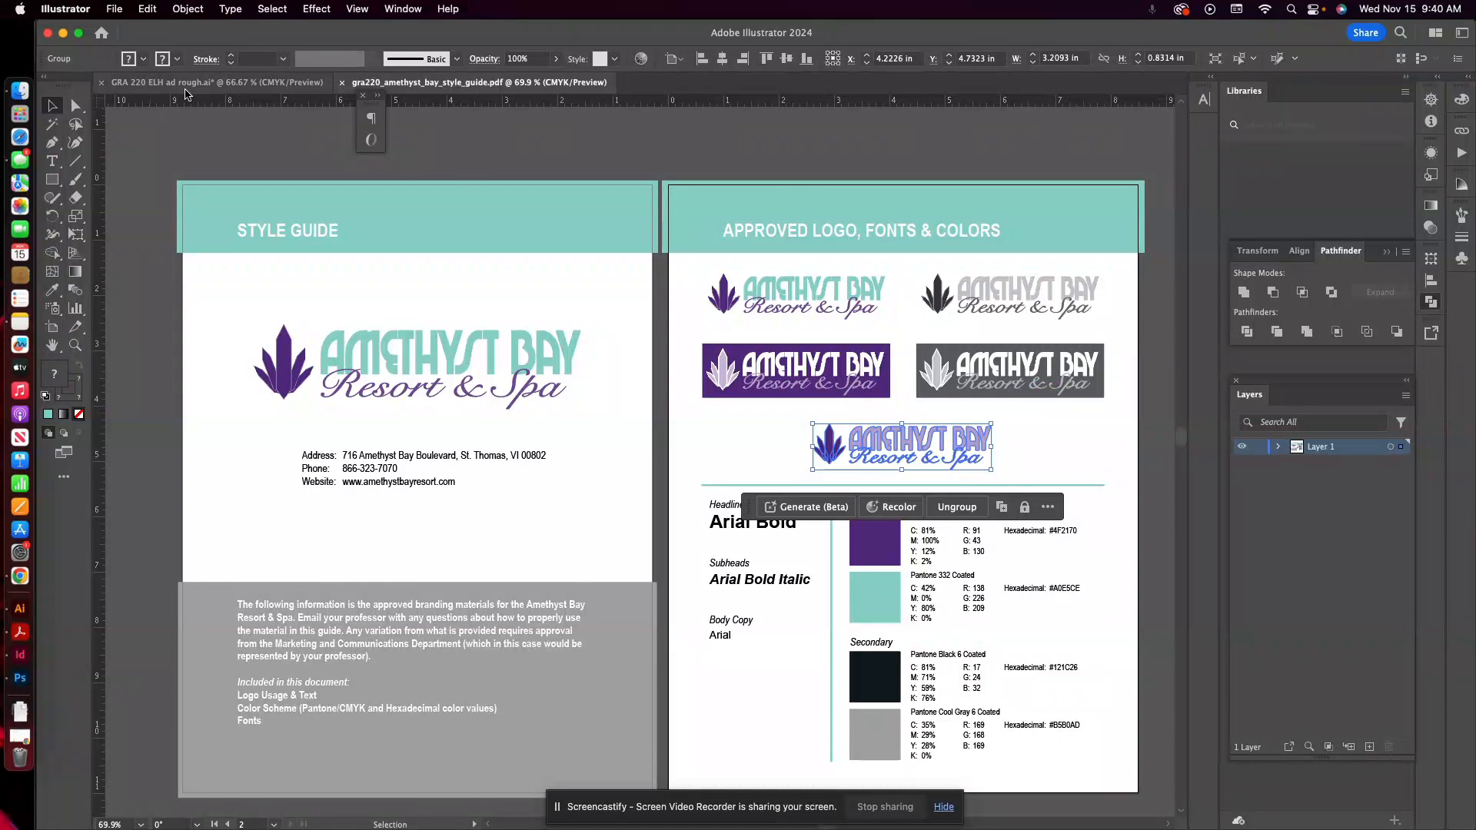
pyautogui.click(152, 83)
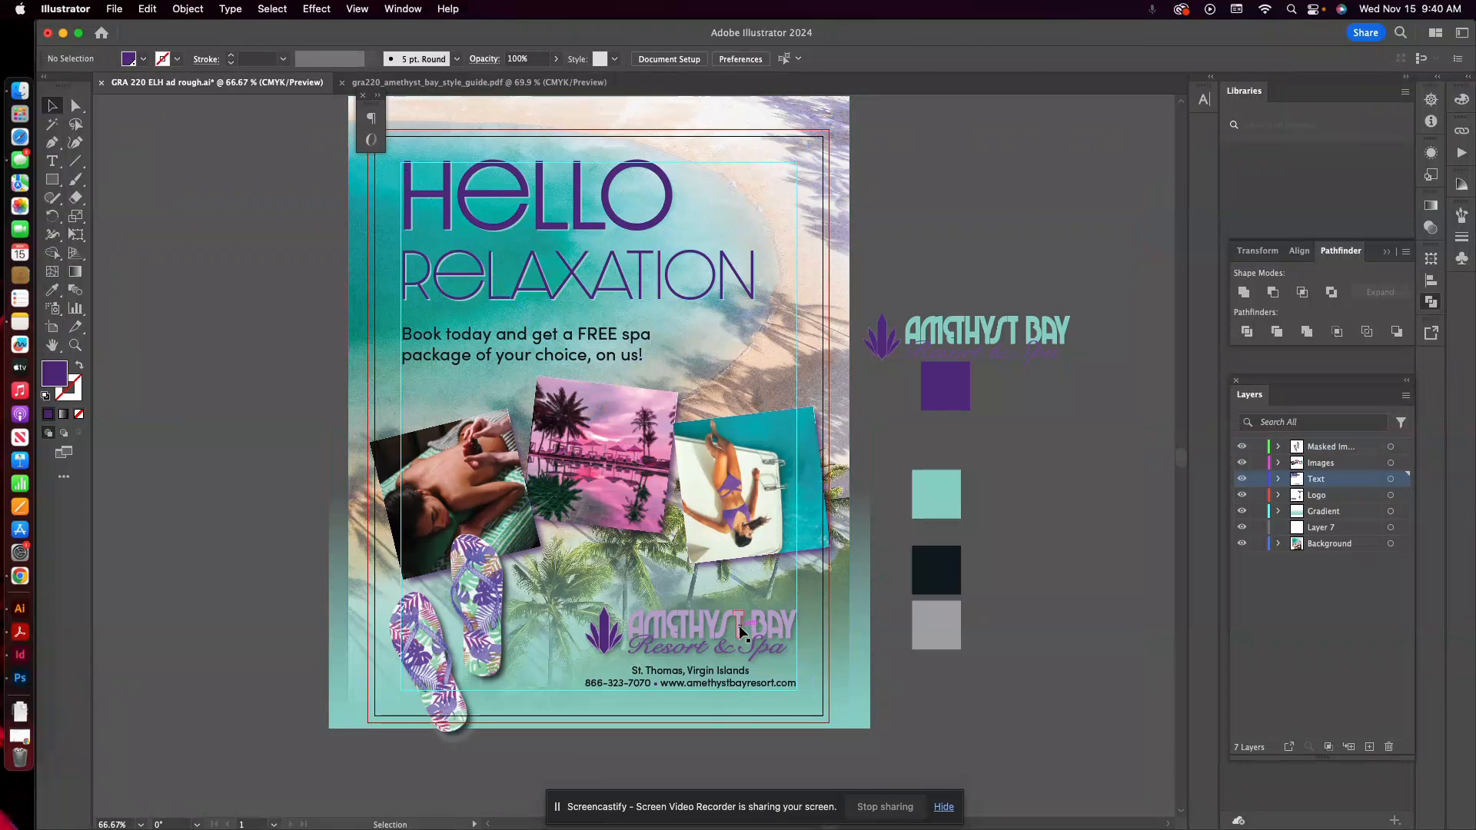
pyautogui.click(477, 82)
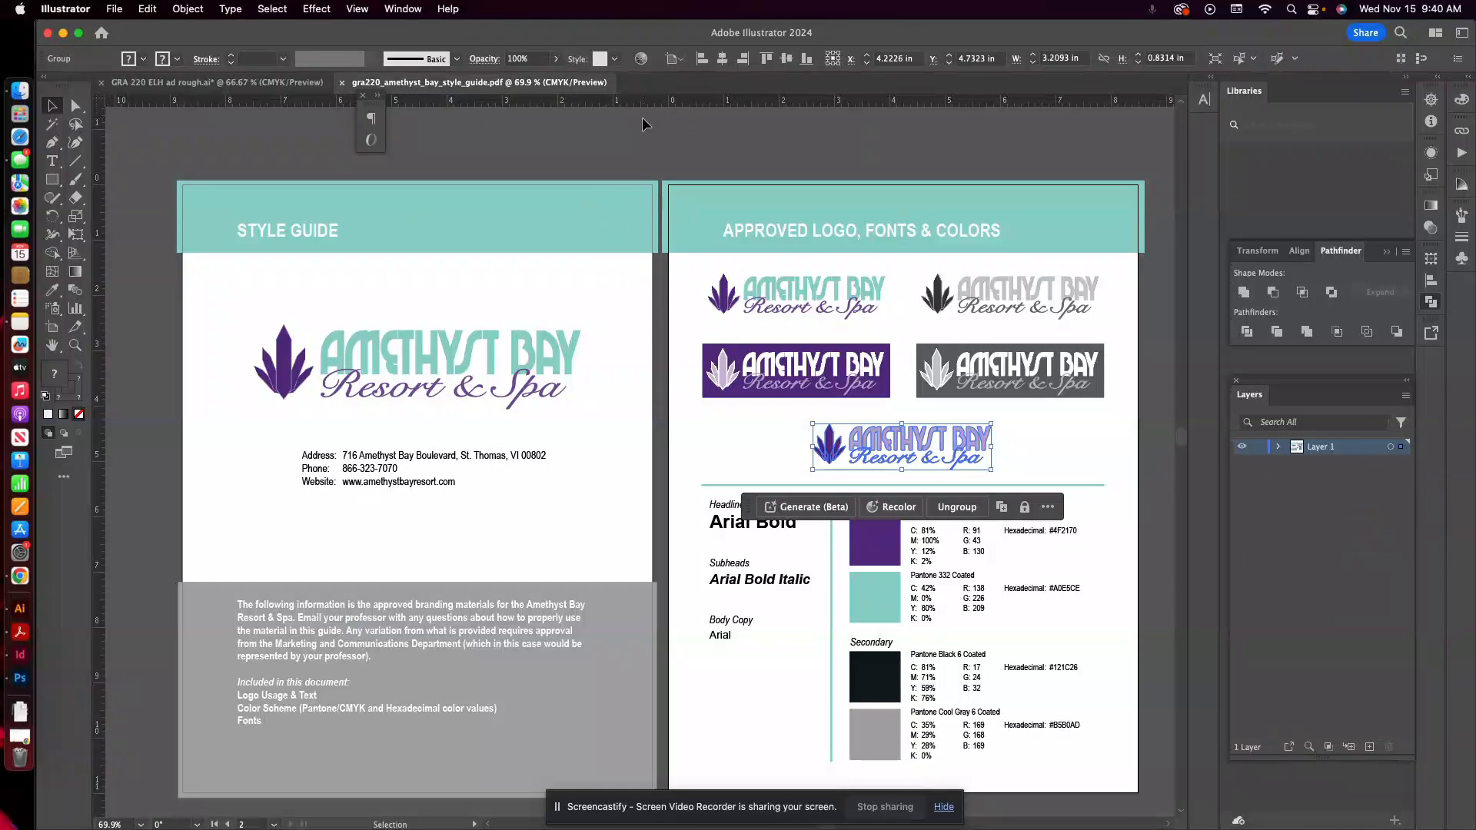
pyautogui.press('a')
pyautogui.press('v')
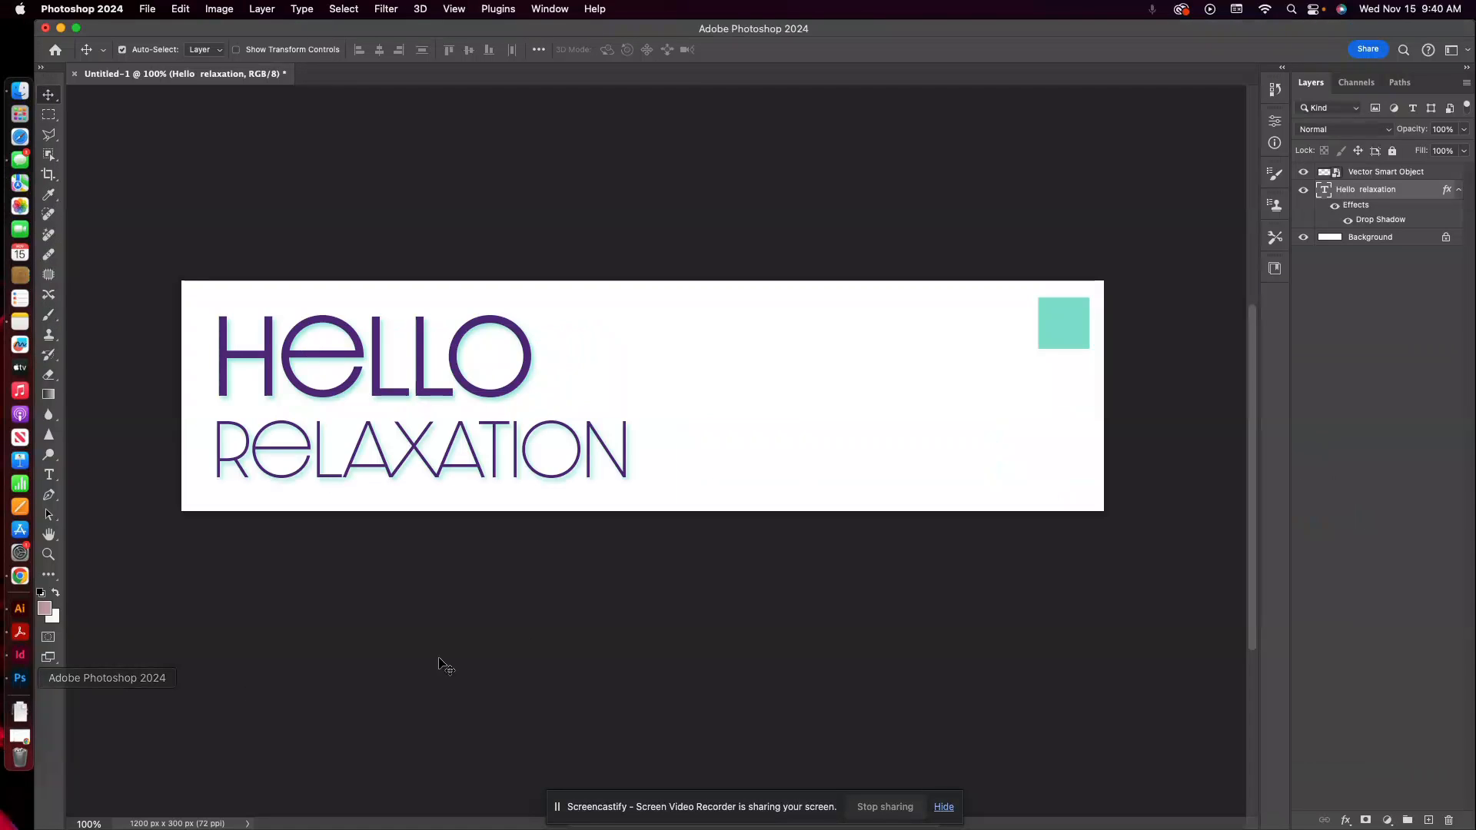
# Switch to Photoshop and paste the Amethyst Bay logo into the banner as a Smart Object.
pyautogui.click(20, 678)
pyautogui.press('super+v')
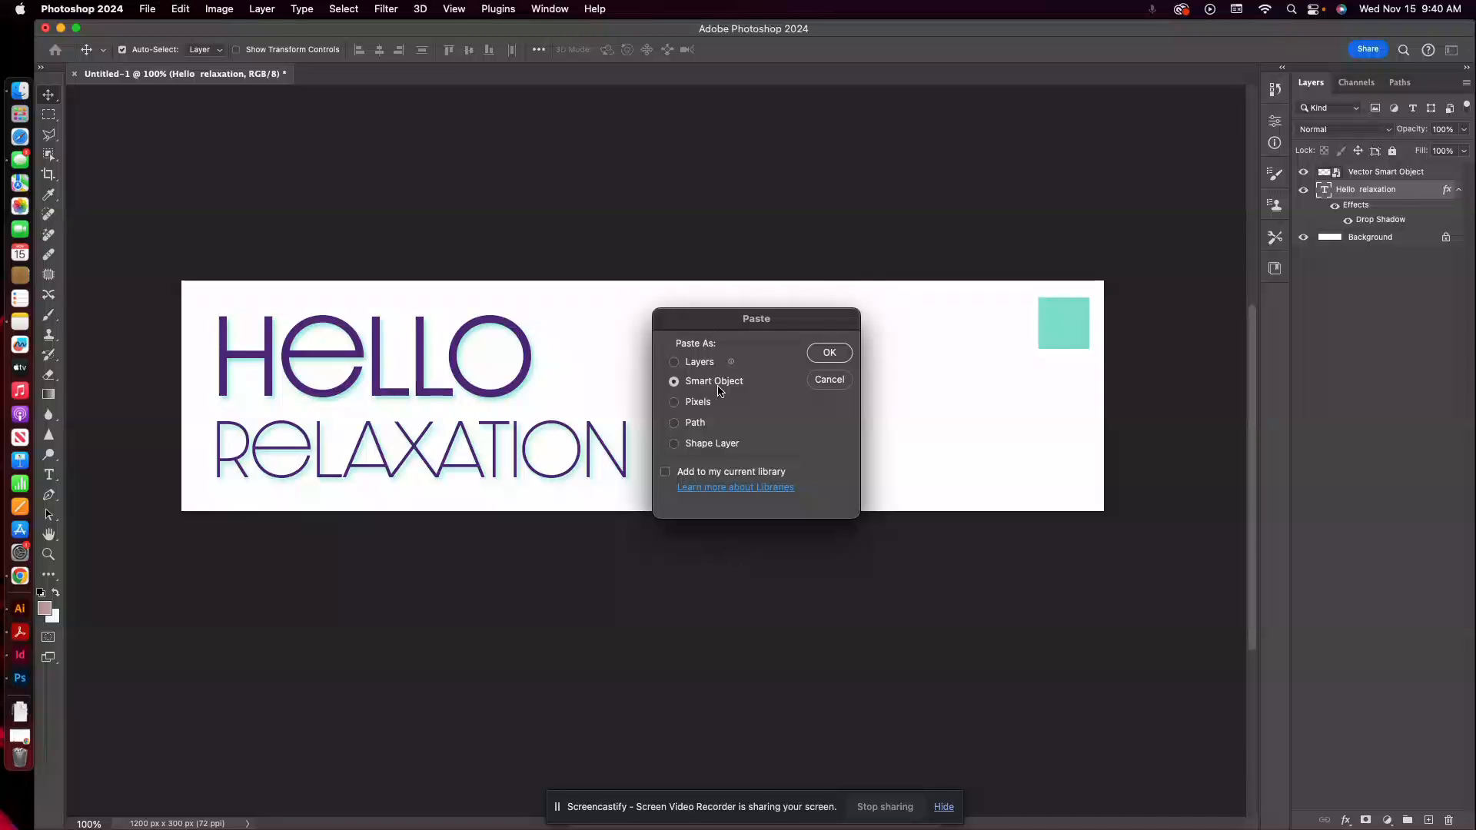
pyautogui.click(827, 354)
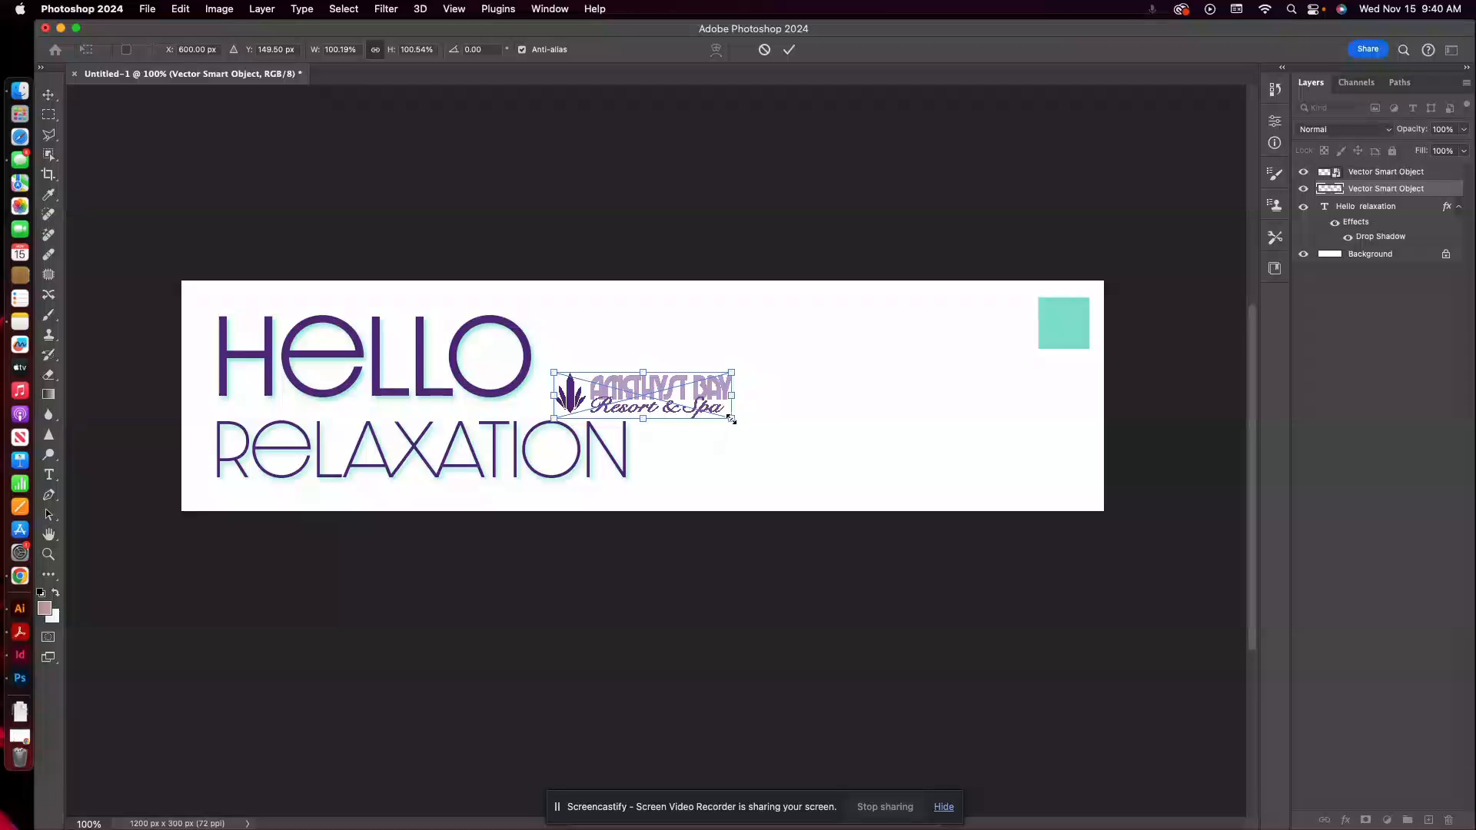
# Enlarge the pasted logo to about 573% so it extends past the banner's sides, and commit the transform.
pyautogui.moveTo(731, 420); pyautogui.dragTo(1151, 528)
pyautogui.moveTo(552, 371); pyautogui.dragTo(131, 261)
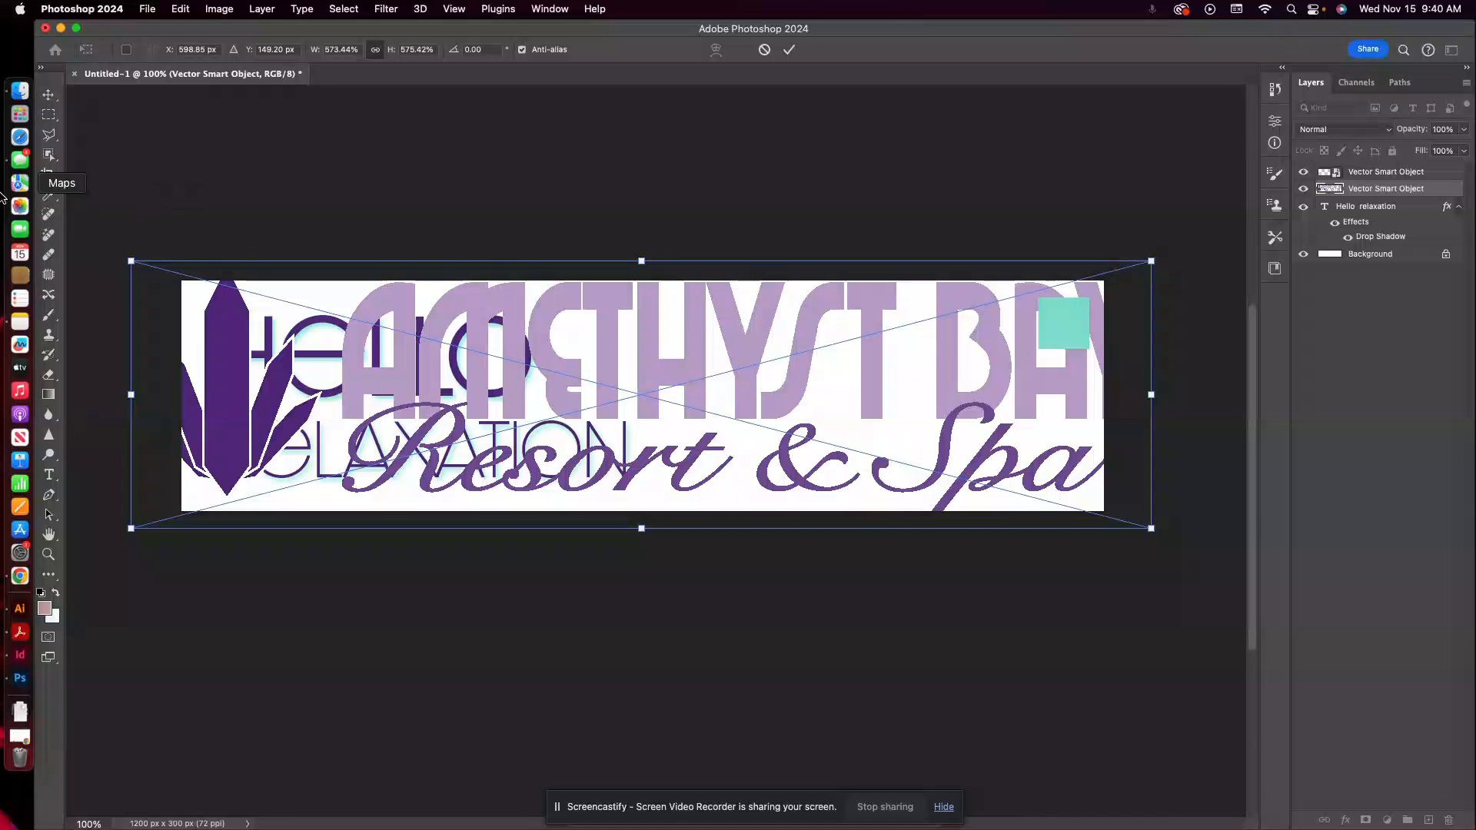
pyautogui.click(48, 93)
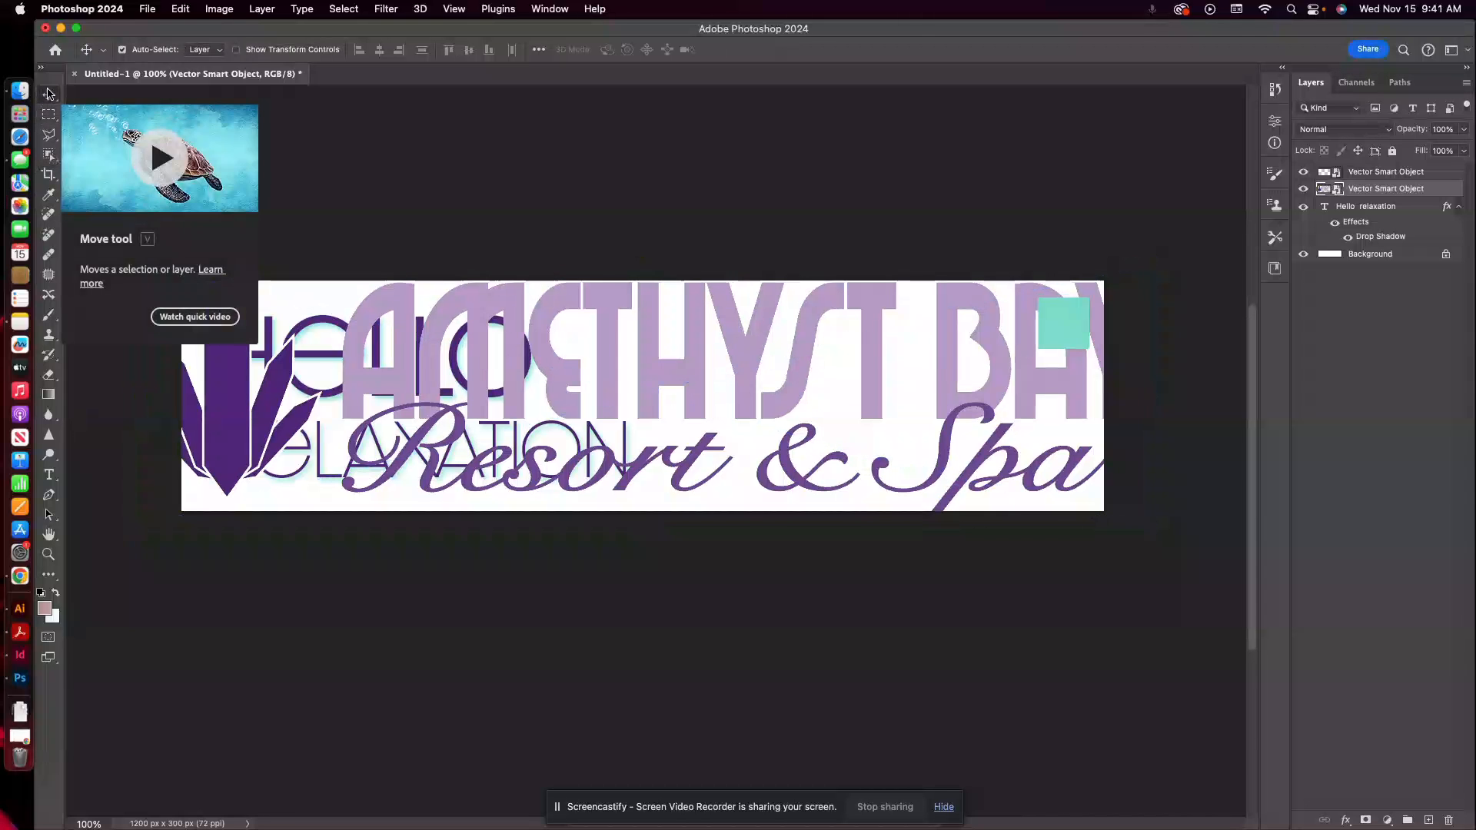
# Scale the logo Smart Object to about 149%, place it in the banner's lower-right area and commit the transform.
pyautogui.press('super+t')
pyautogui.scroll(-4, 274, 428)
pyautogui.hscroll(5, 273, 429)
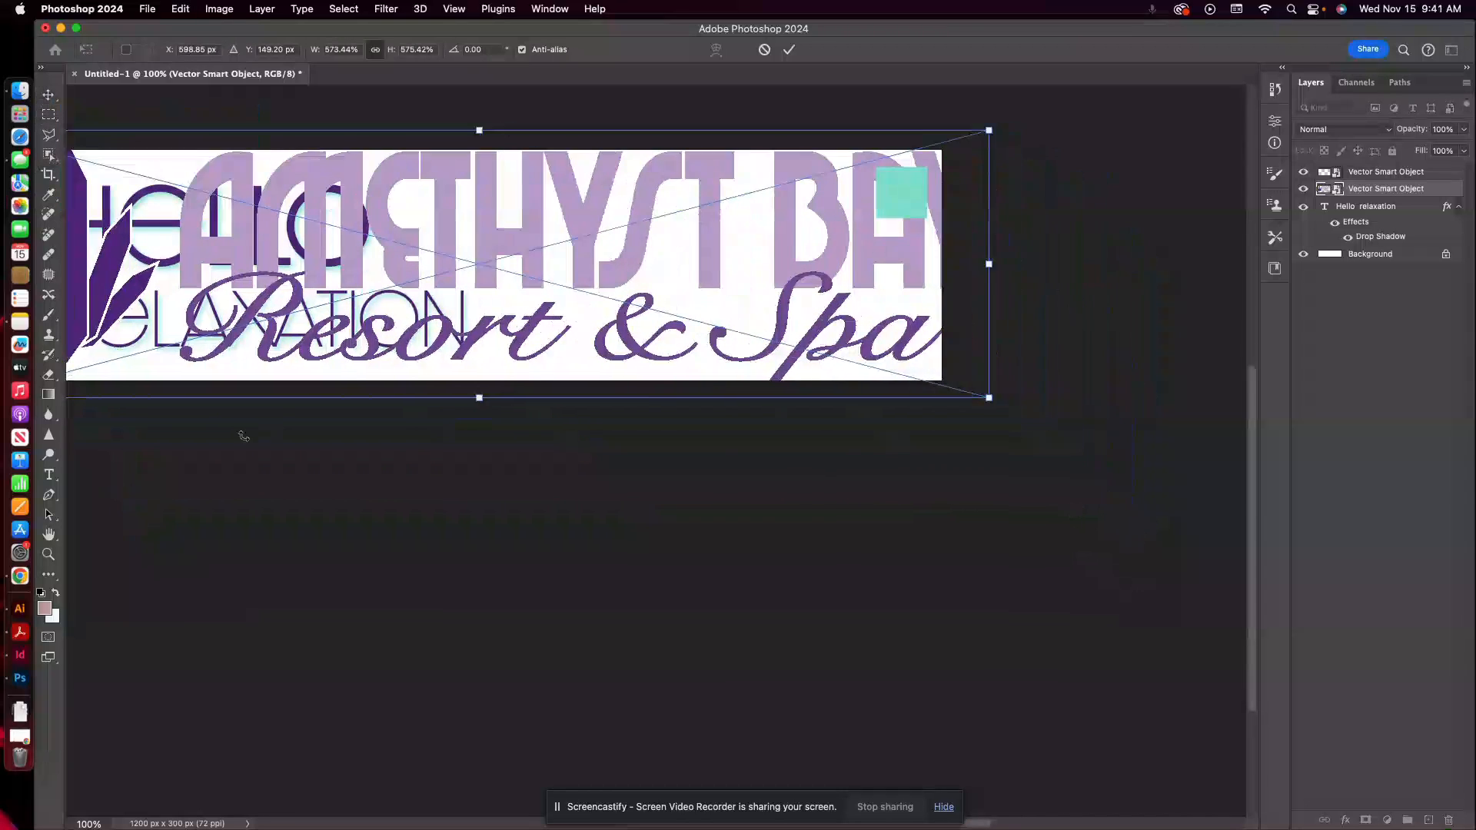
pyautogui.moveTo(941, 376); pyautogui.dragTo(603, 286)
pyautogui.moveTo(475, 206); pyautogui.dragTo(750, 295)
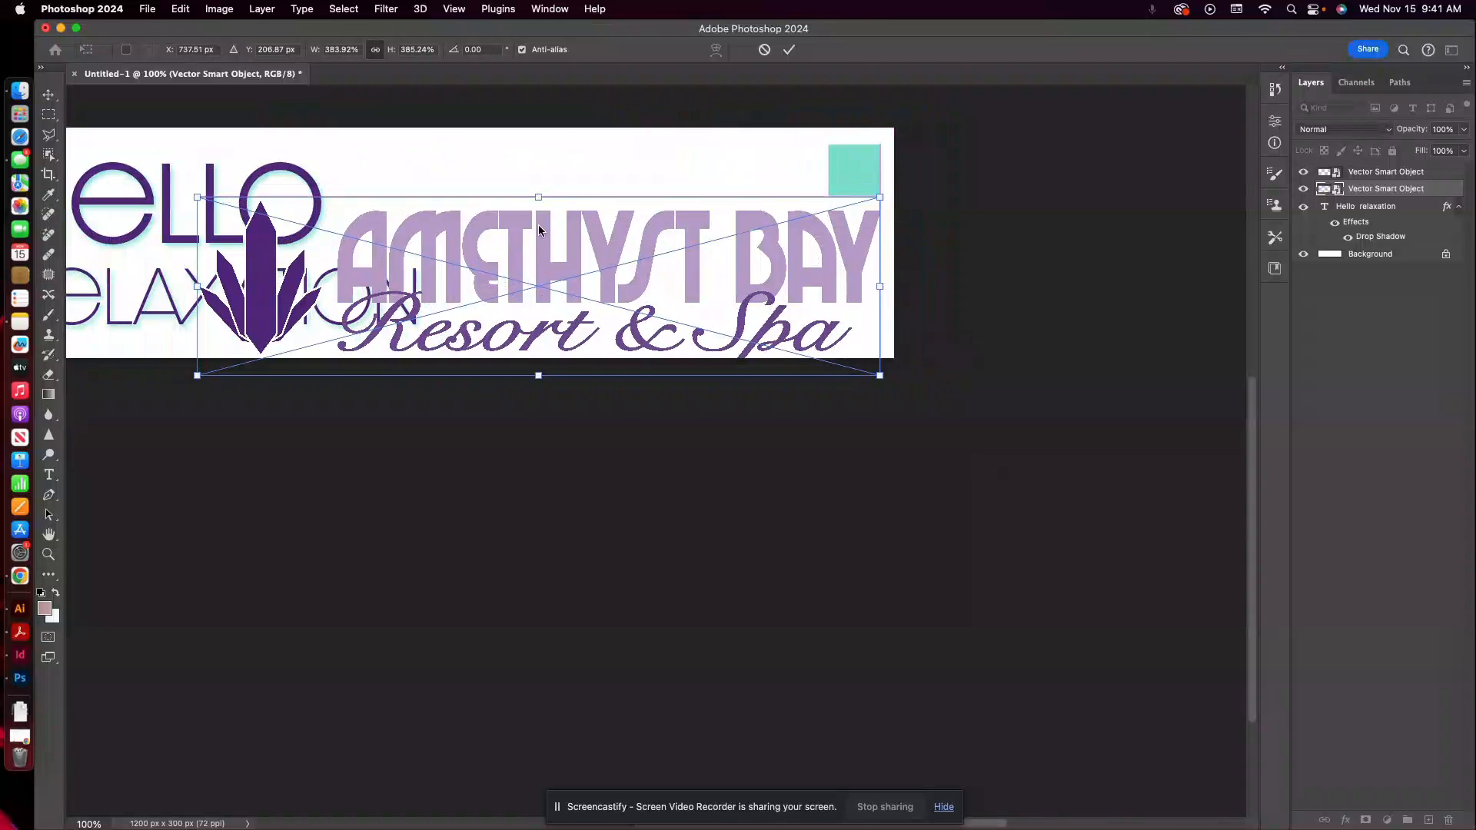
pyautogui.moveTo(198, 196); pyautogui.dragTo(591, 300)
pyautogui.moveTo(771, 353); pyautogui.dragTo(842, 325)
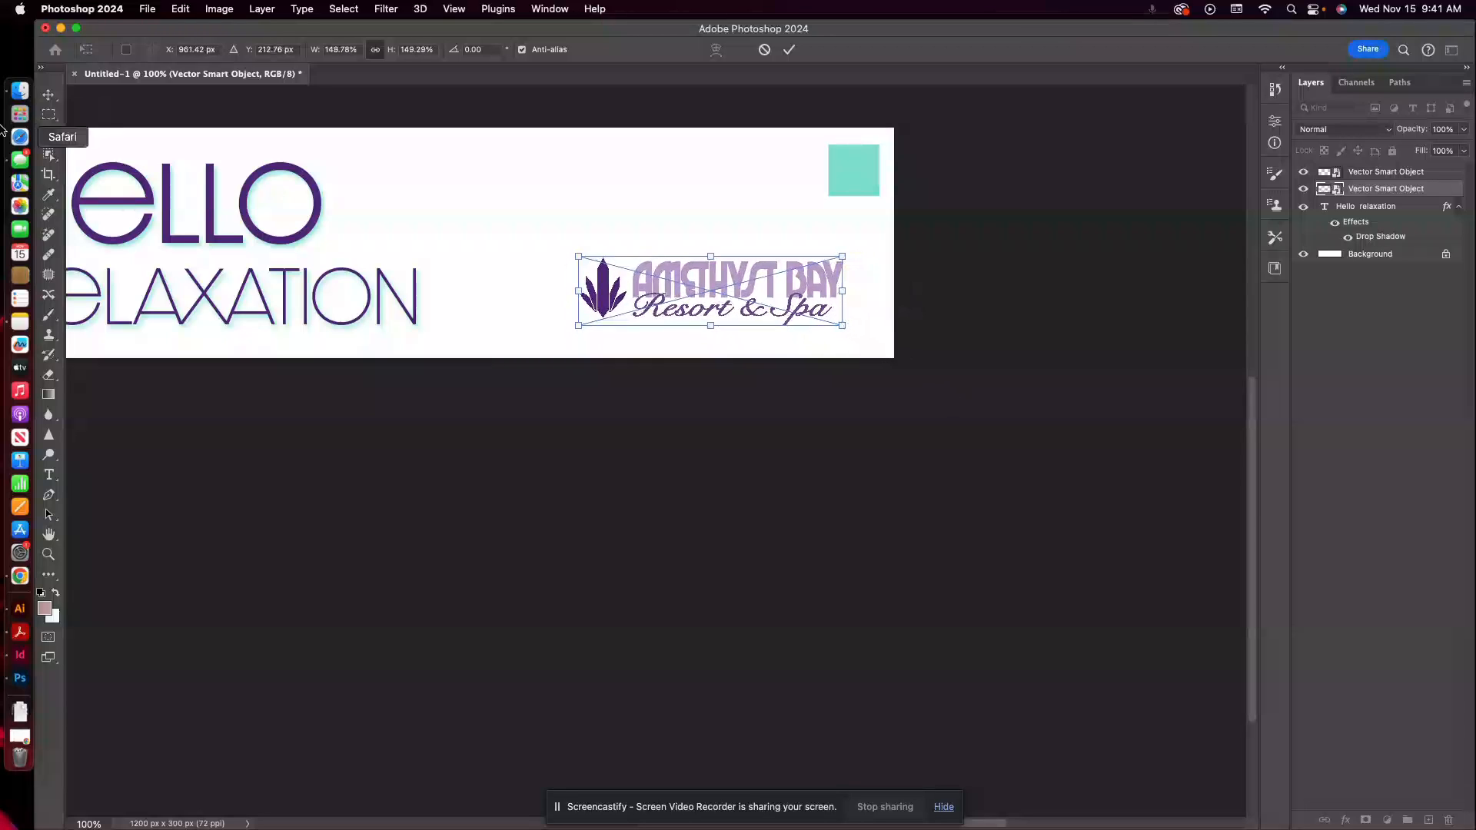
pyautogui.click(48, 93)
pyautogui.hscroll(-5, 637, 572)
pyautogui.scroll(3, 636, 572)
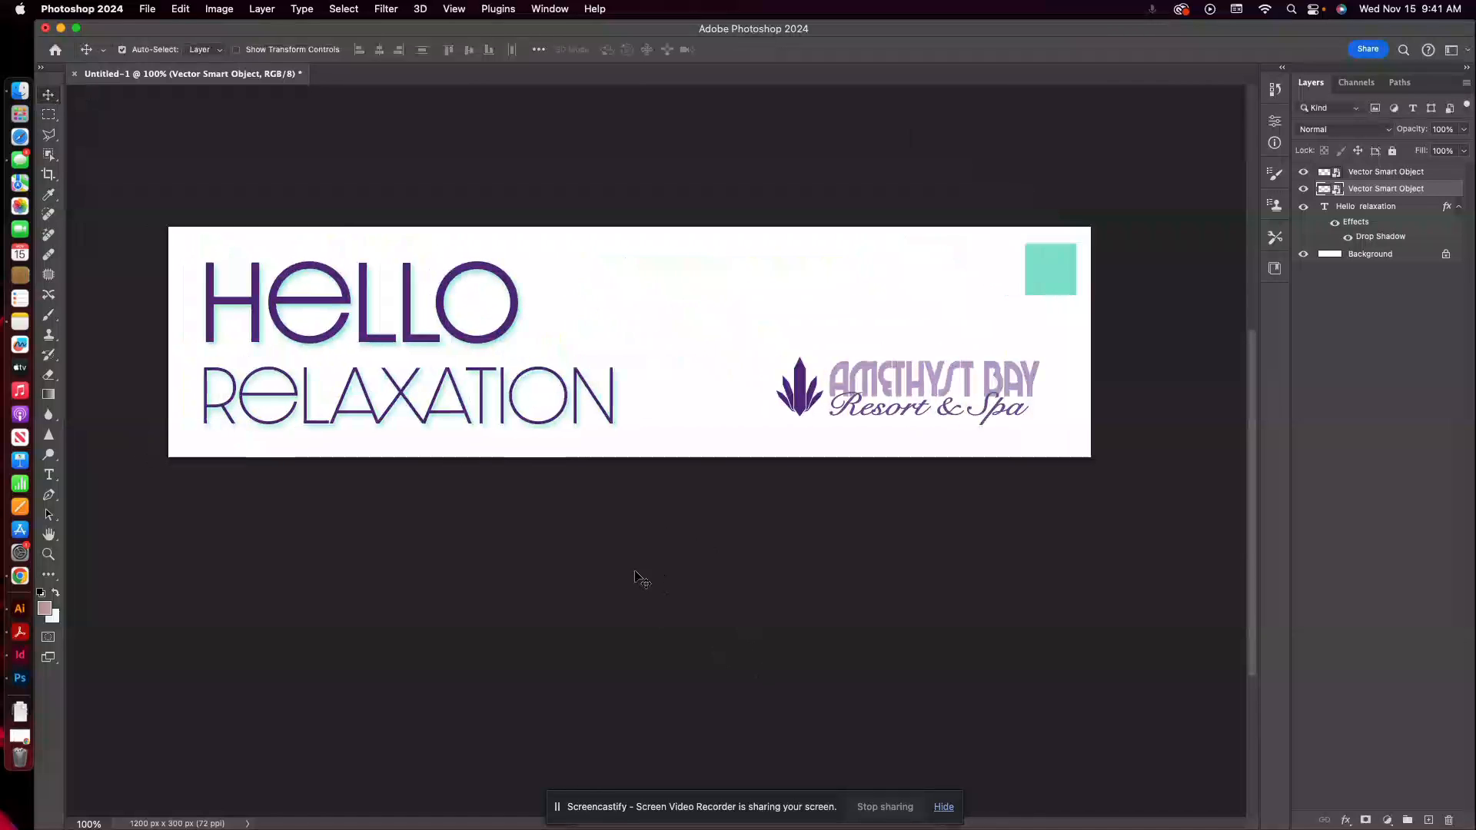
pyautogui.hscroll(3, 954, 470)
pyautogui.scroll(1, 954, 471)
pyautogui.scroll(2, 931, 477)
pyautogui.hscroll(1, 930, 476)
pyautogui.hscroll(-4, 769, 492)
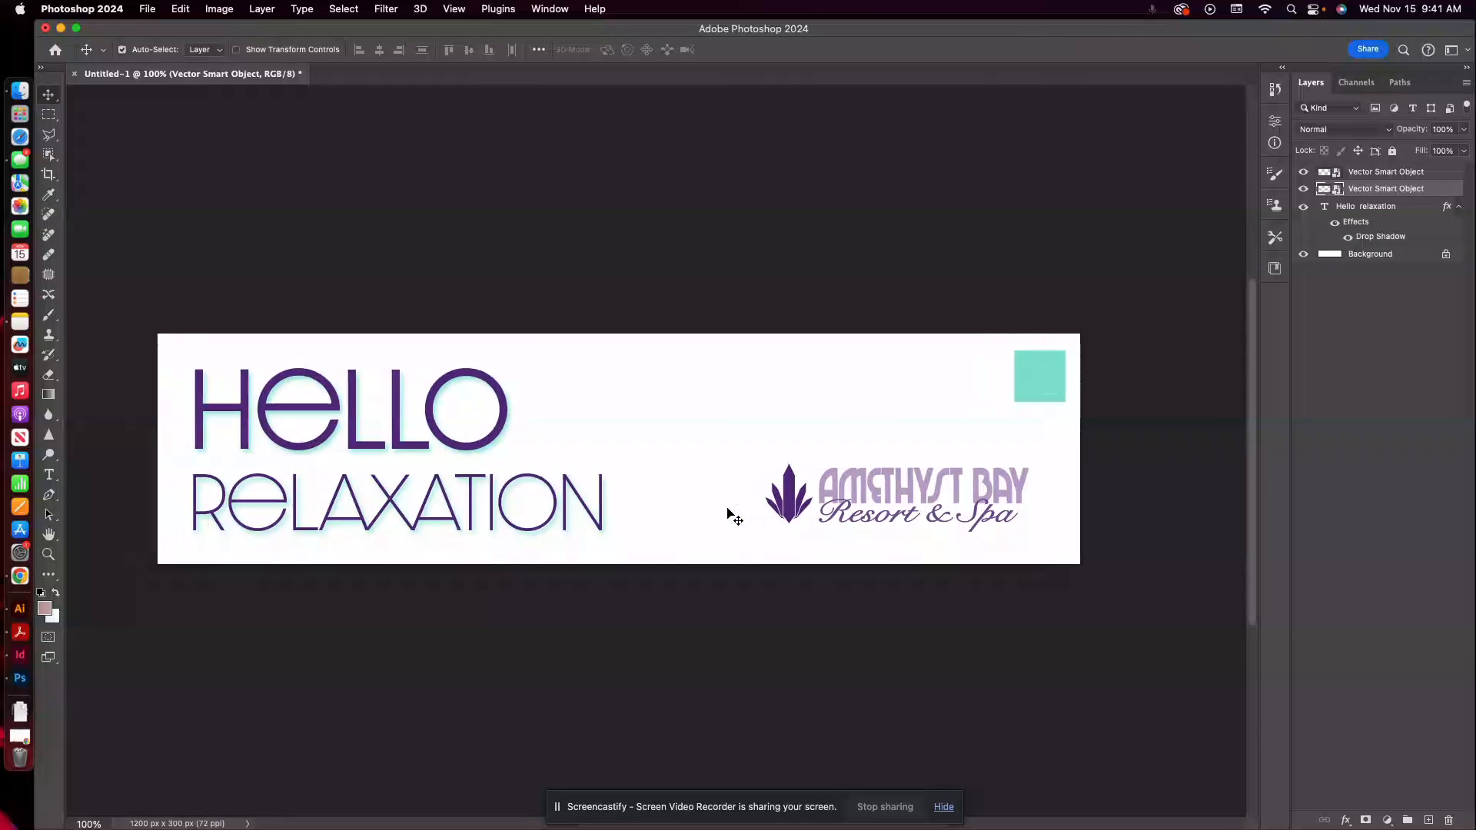
pyautogui.moveTo(868, 493); pyautogui.dragTo(878, 504)
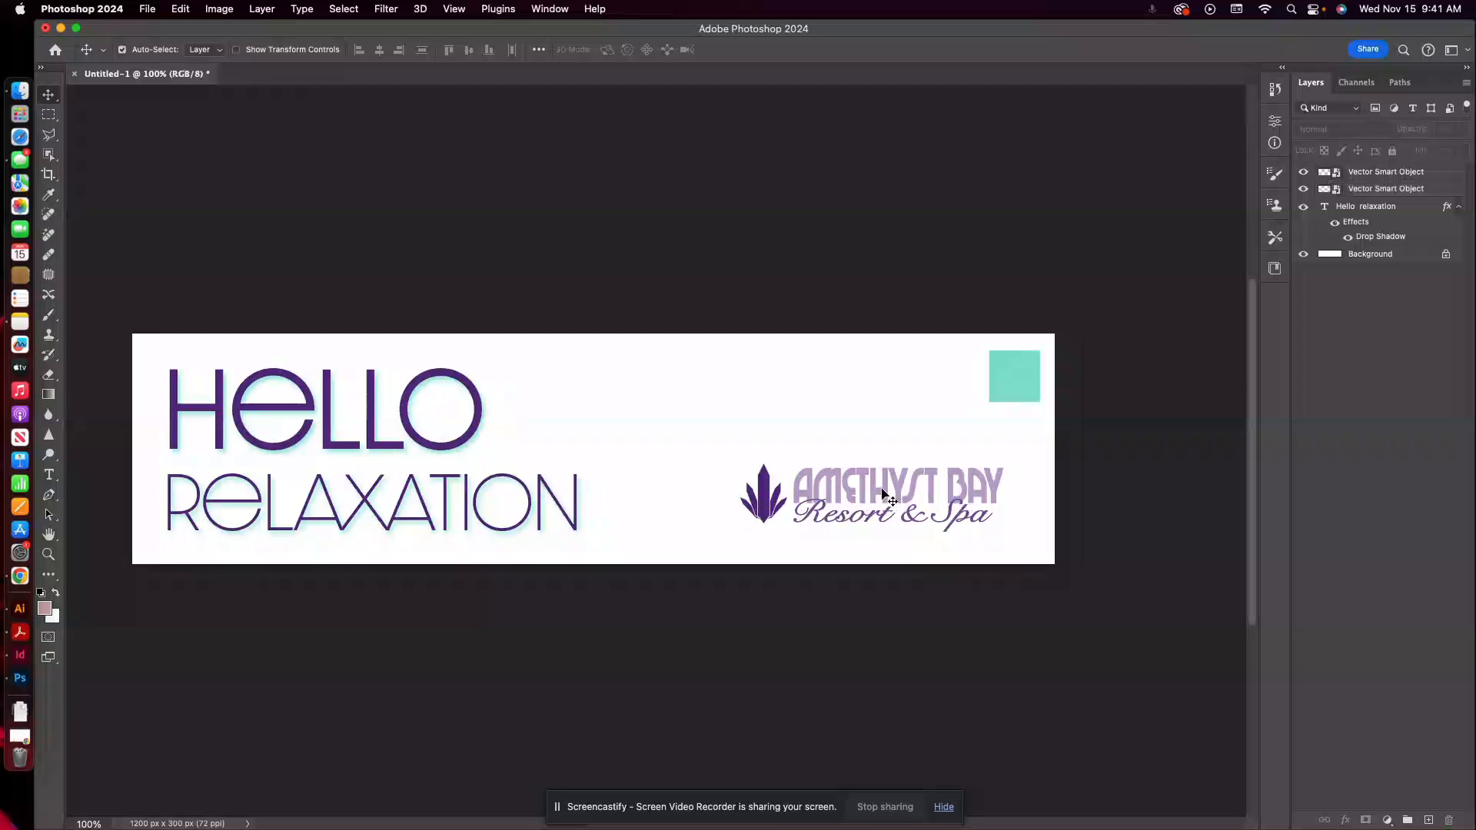
# Hide the turquoise swatch and delete its Smart Object layer from the banner.
pyautogui.click(1303, 172)
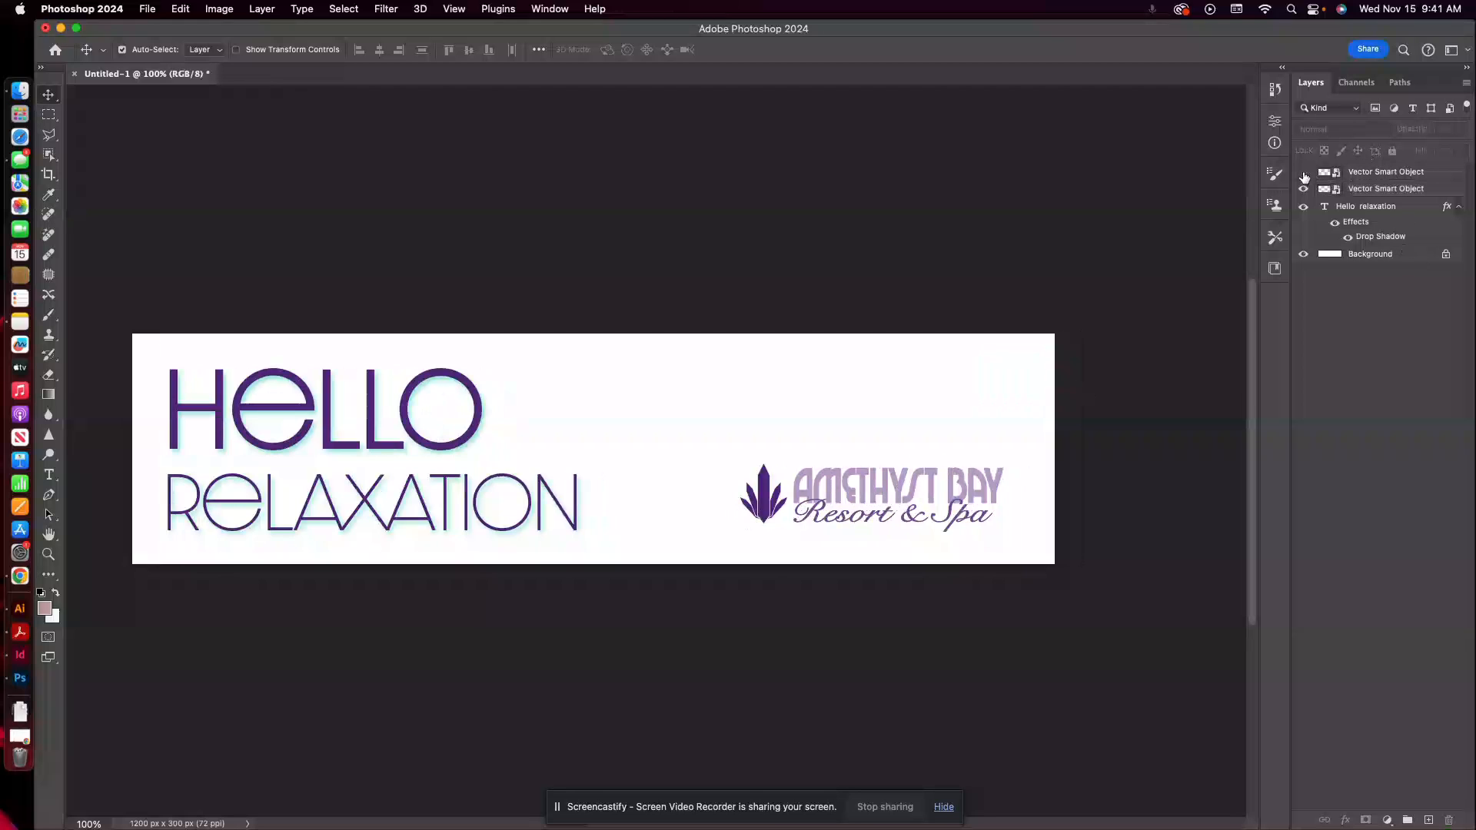
pyautogui.click(1350, 174)
pyautogui.click(1449, 820)
pyautogui.click(776, 300)
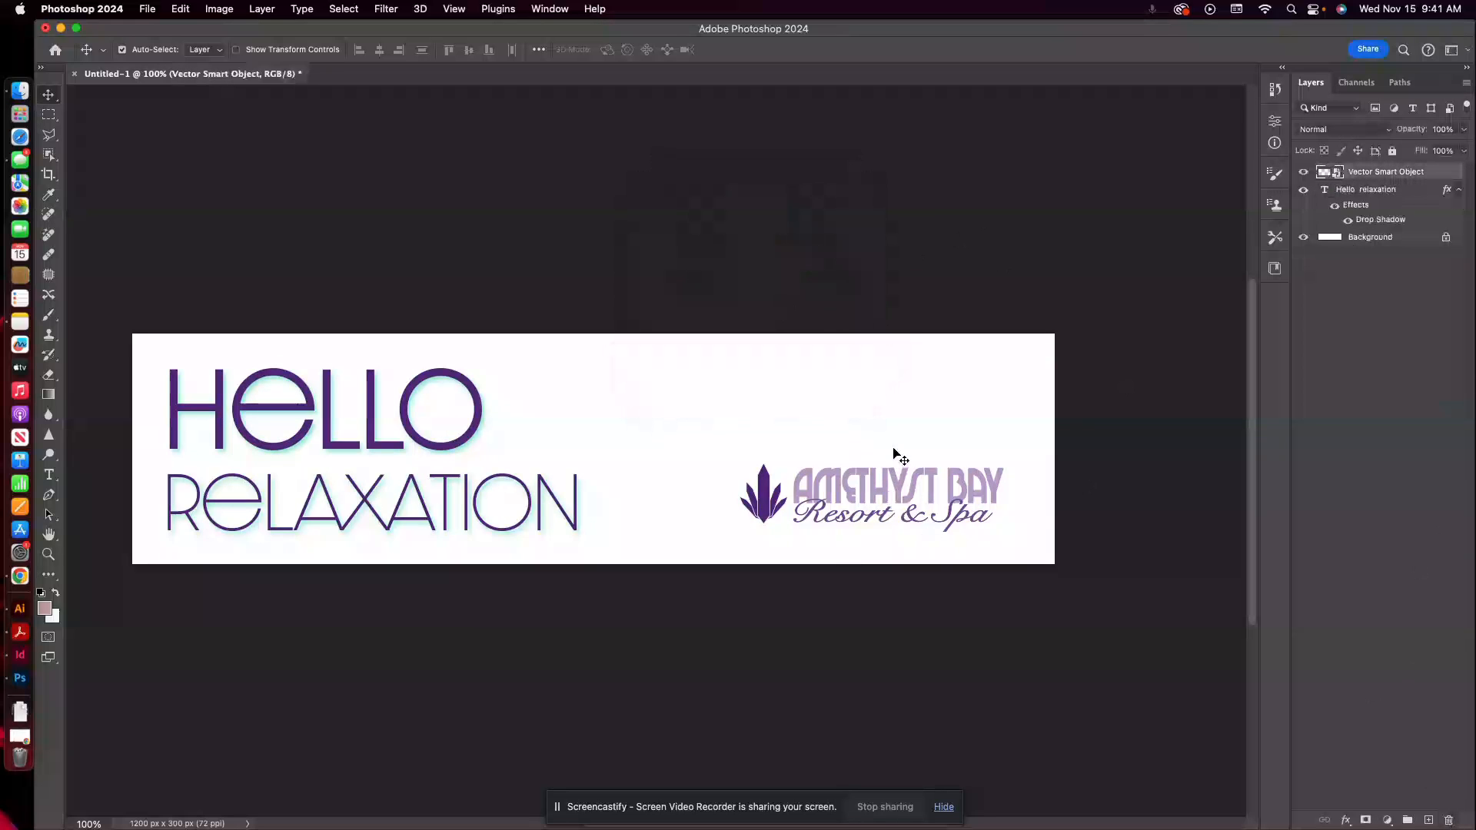
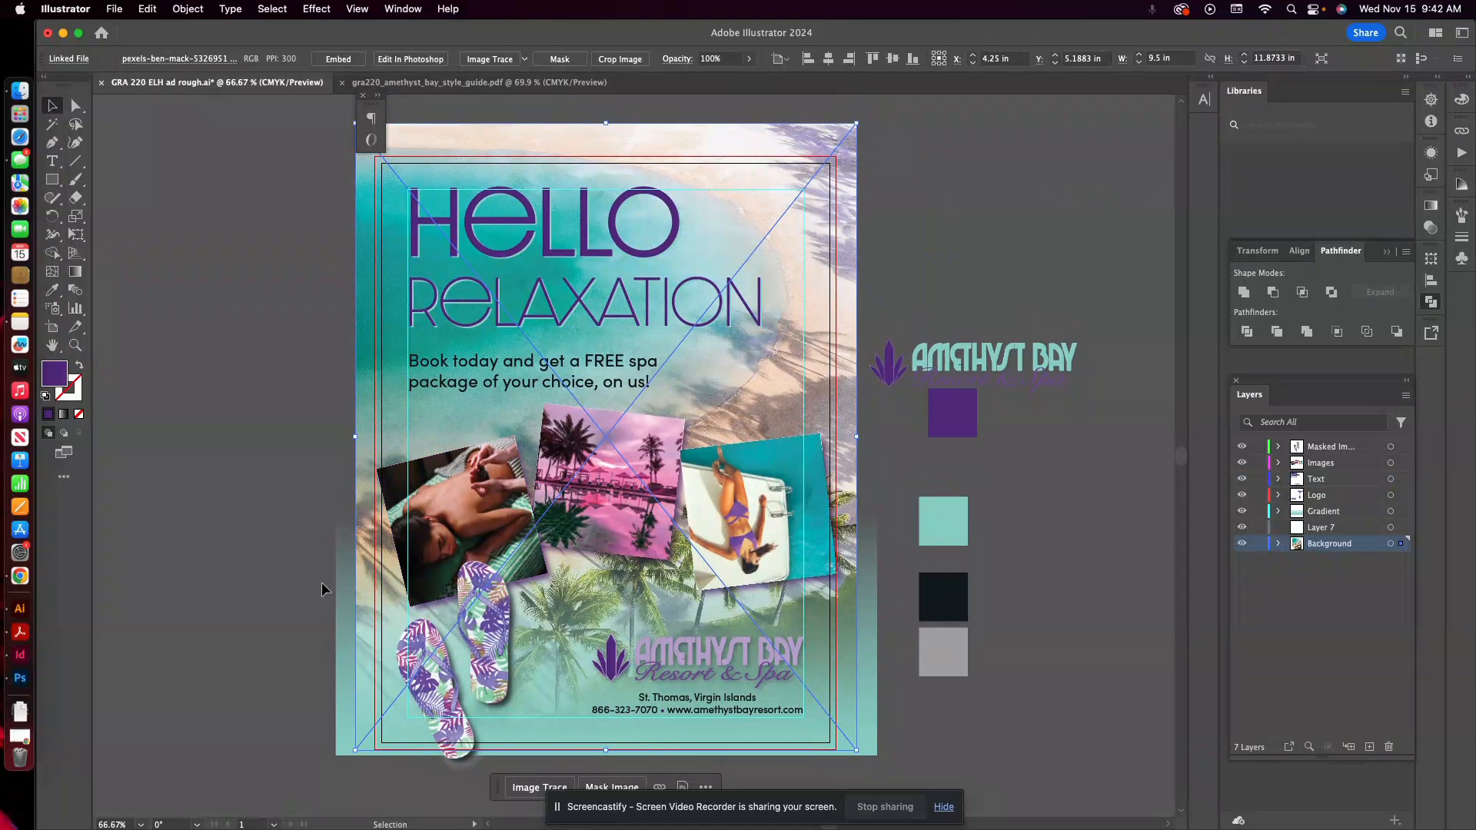
# Switch from Illustrator to Photoshop and paste the copied beach background photo into the banner as a Smart Object.
pyautogui.click(20, 678)
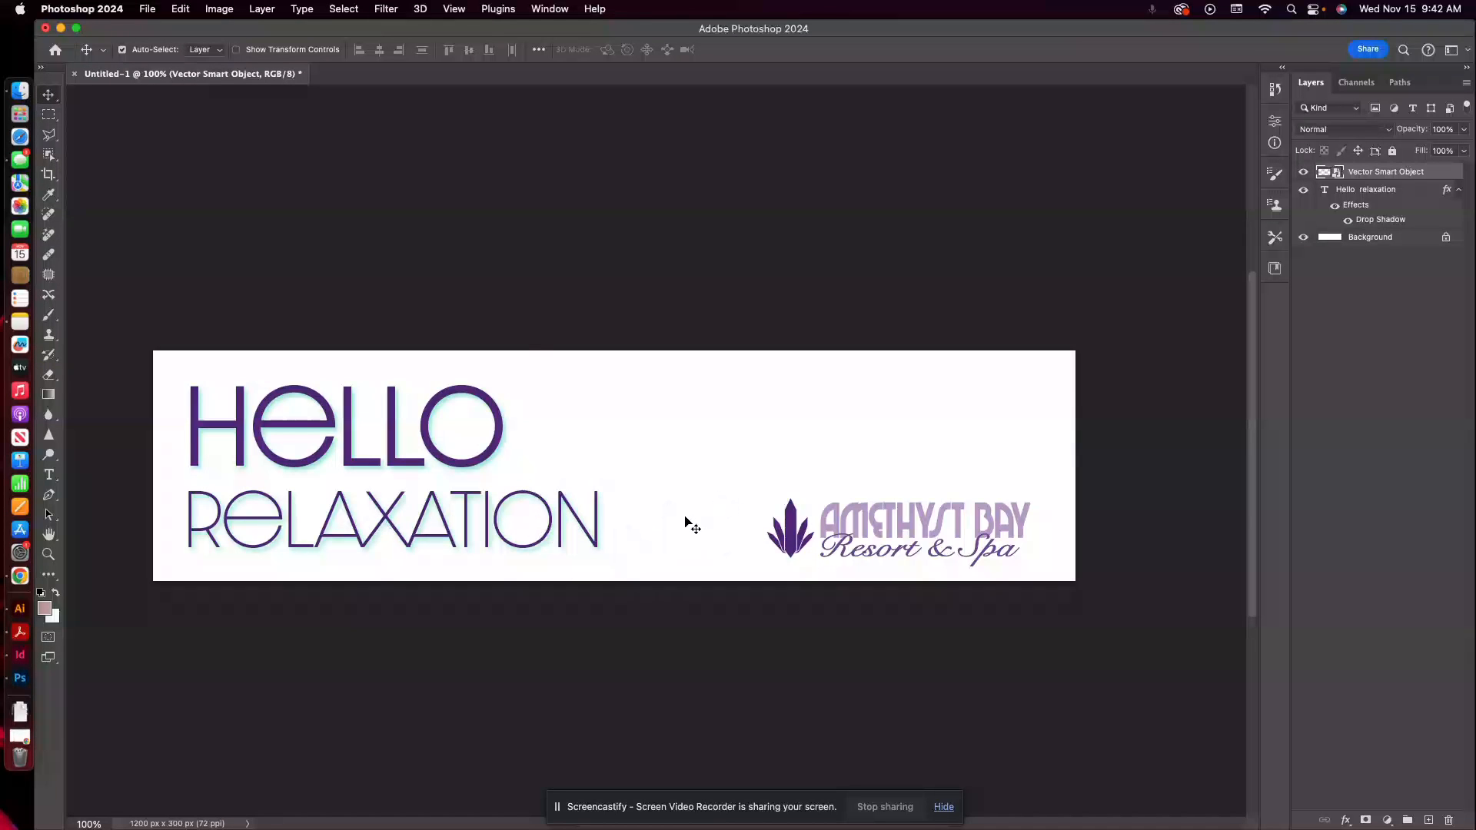
pyautogui.scroll(3, 699, 520)
pyautogui.scroll(-3, 699, 519)
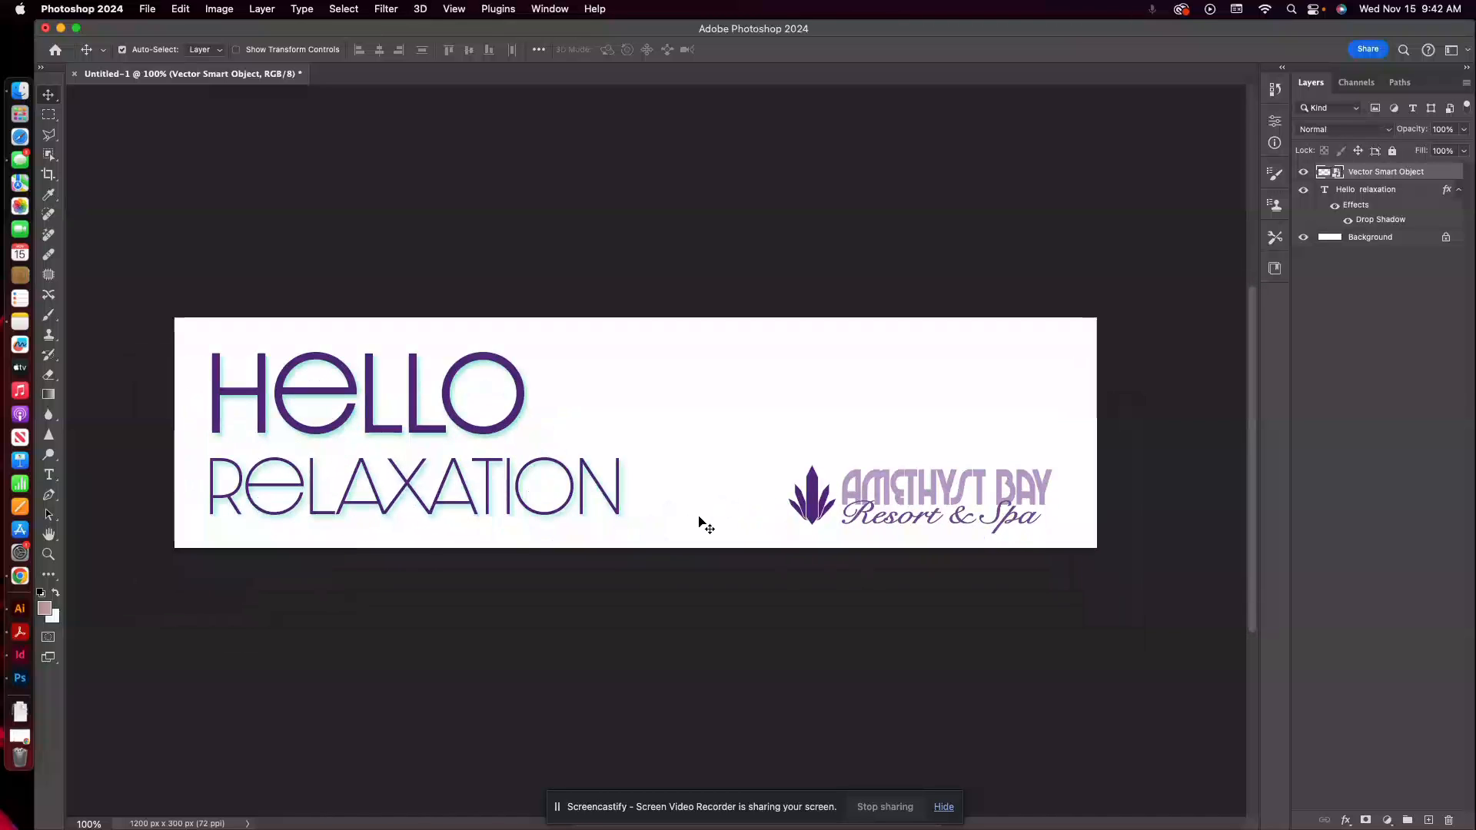
pyautogui.scroll(1, 704, 527)
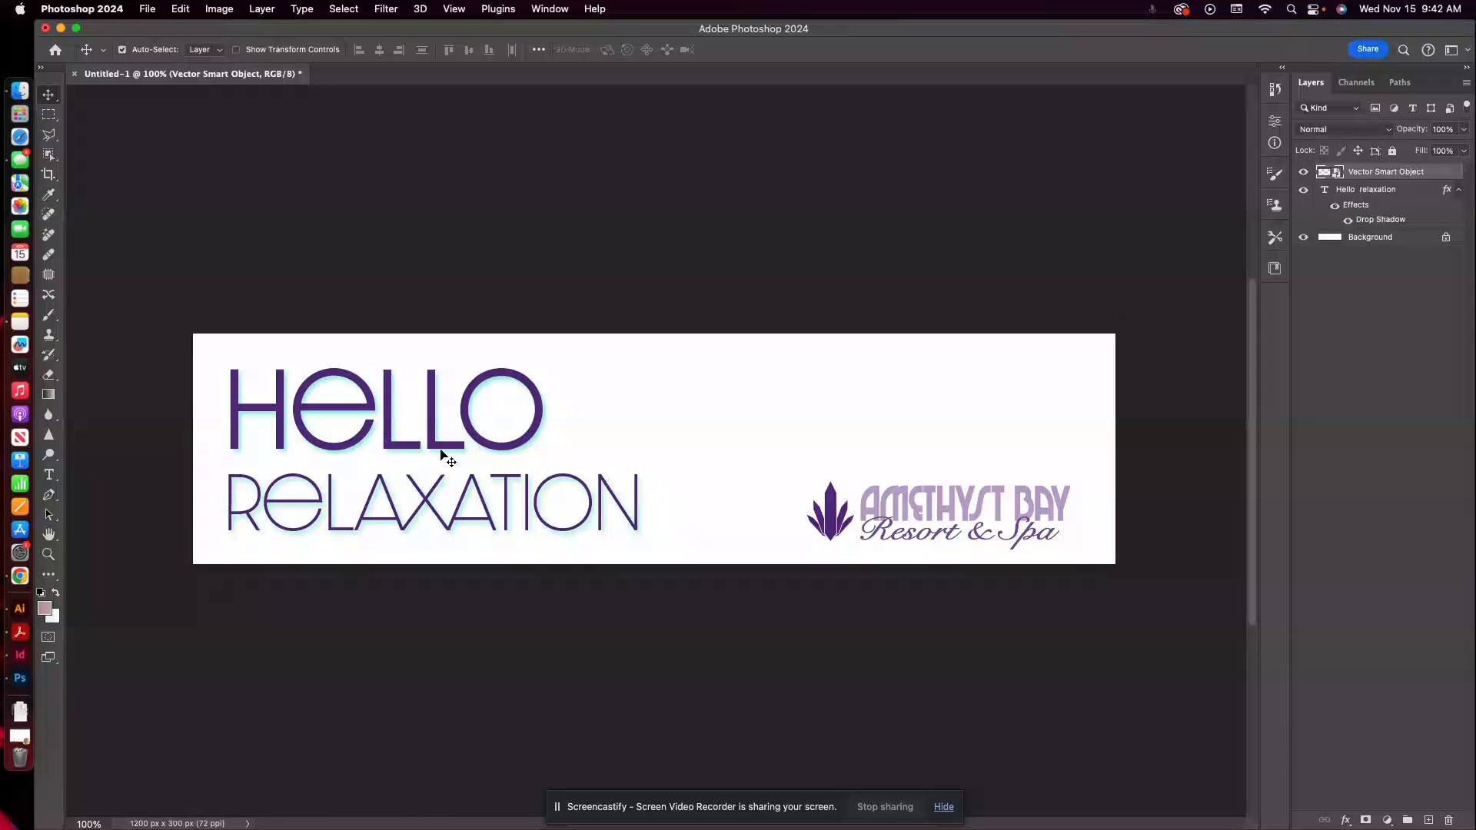
pyautogui.click(21, 609)
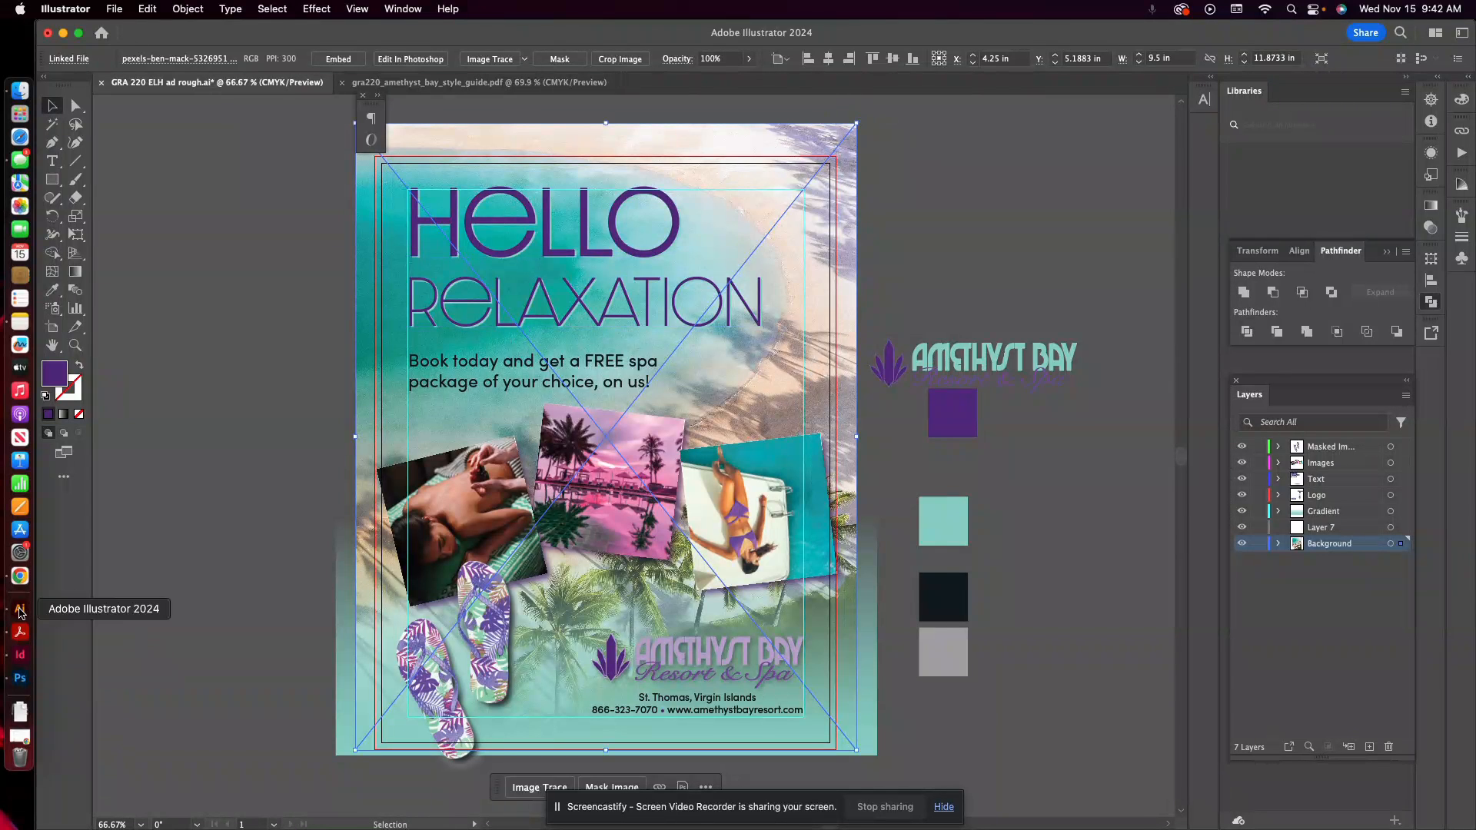
pyautogui.click(20, 678)
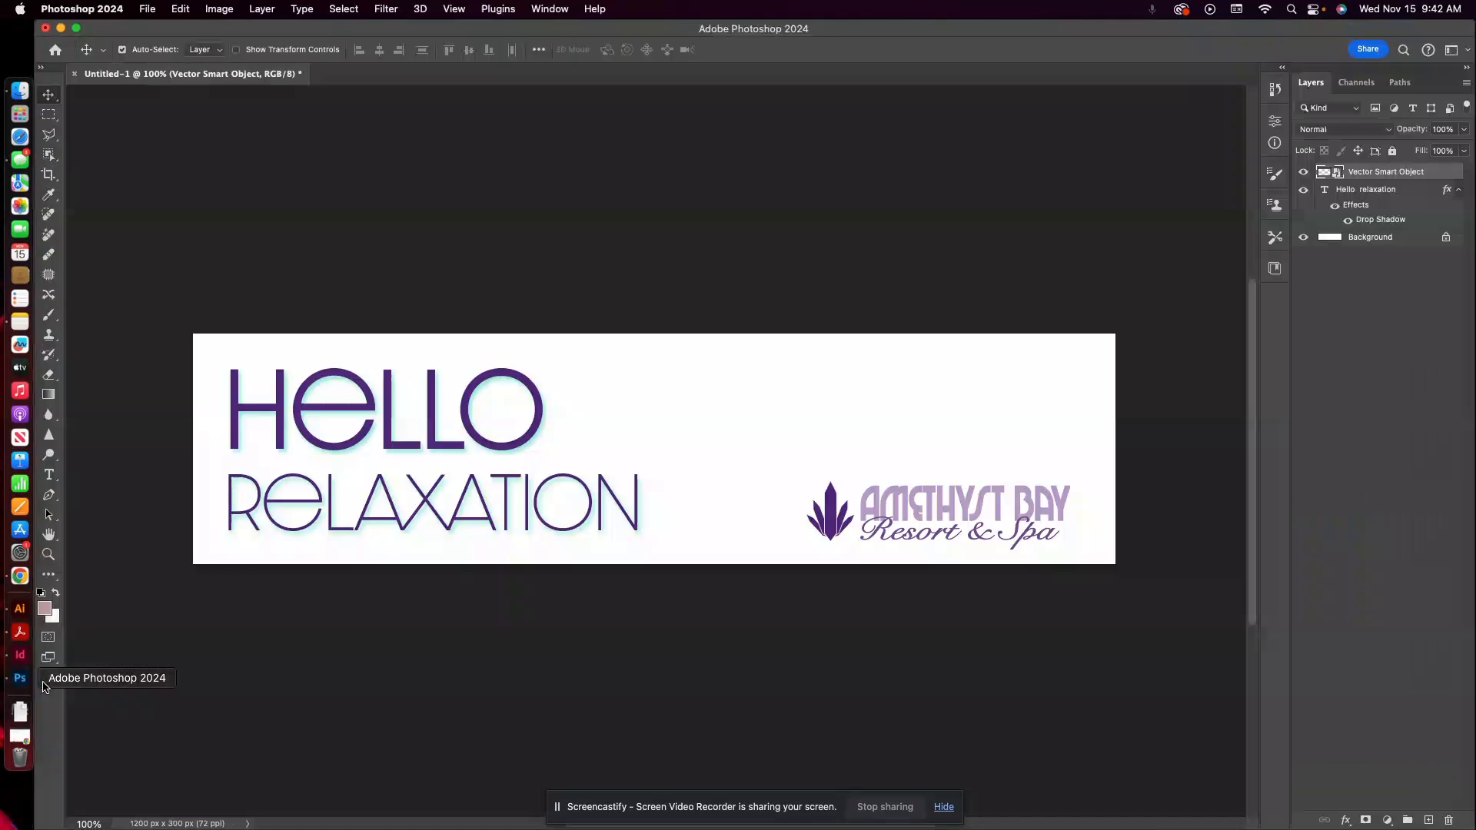
pyautogui.press('super+v')
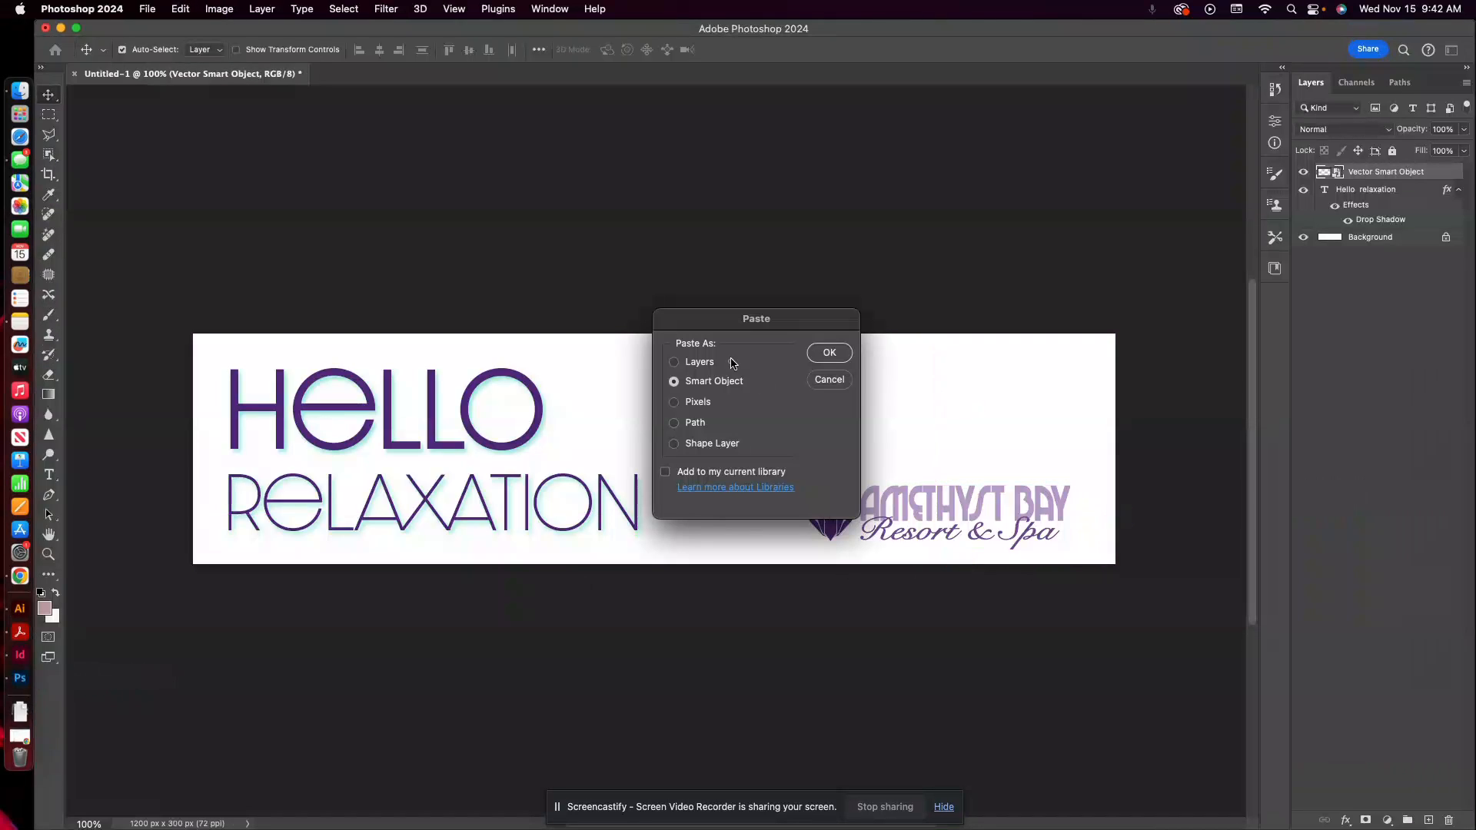
pyautogui.click(828, 358)
pyautogui.click(827, 350)
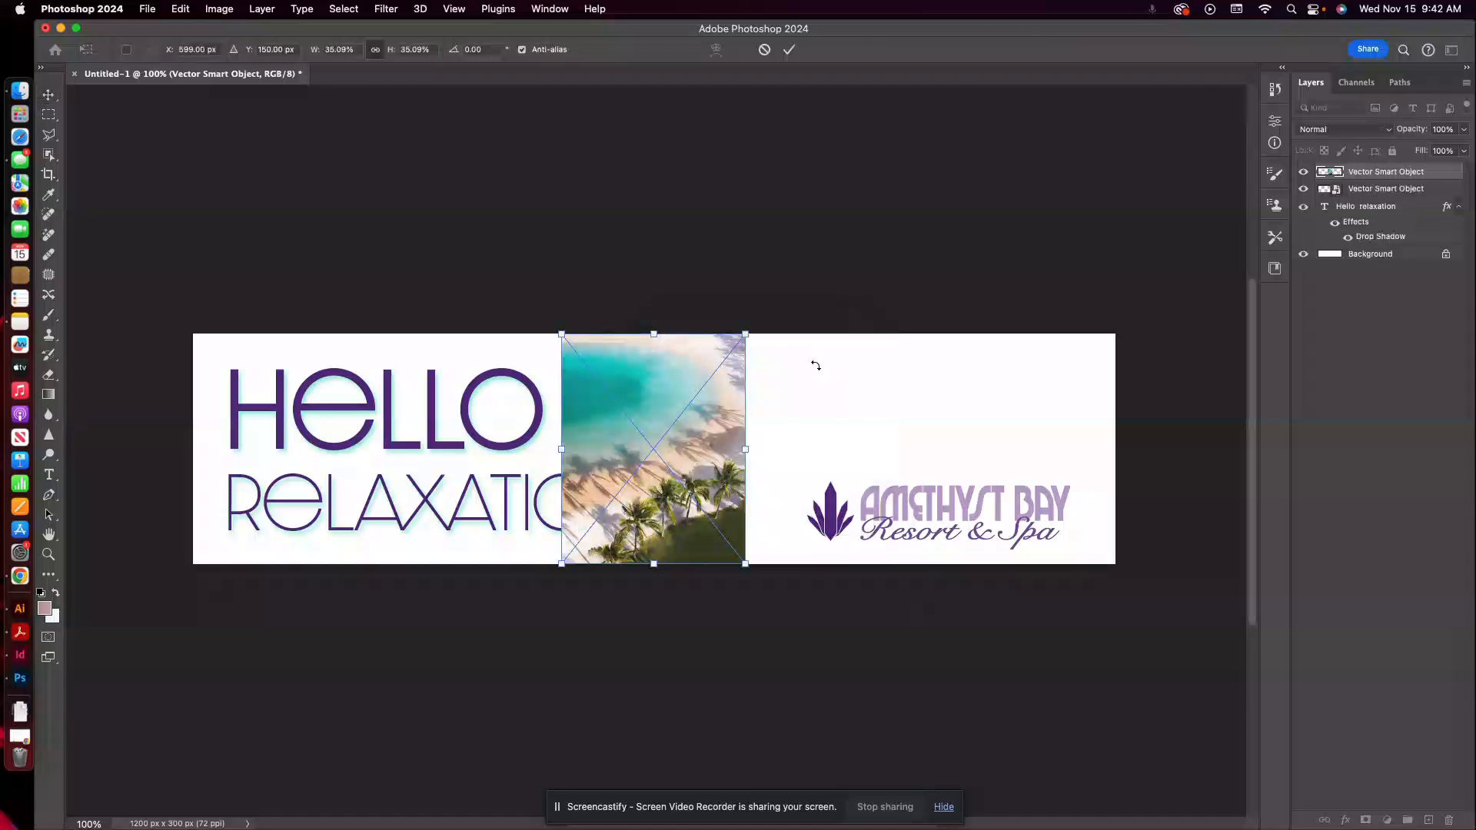
# Enlarge the beach photo to about 176.5%, position it so the water and shoreline fill the banner, and commit the transform.
pyautogui.moveTo(746, 565); pyautogui.dragTo(1237, 766)
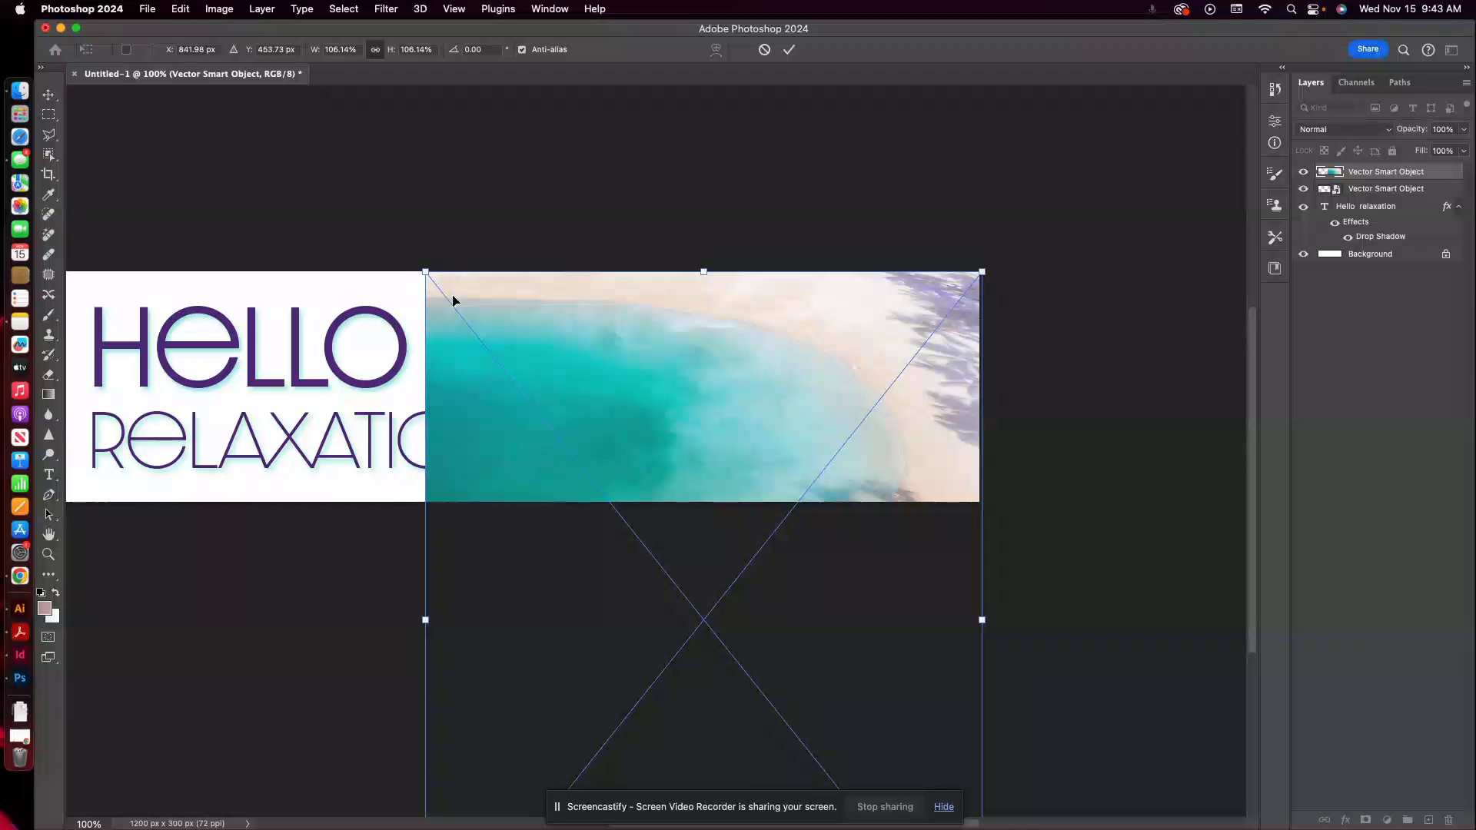
pyautogui.moveTo(425, 266); pyautogui.dragTo(124, 130)
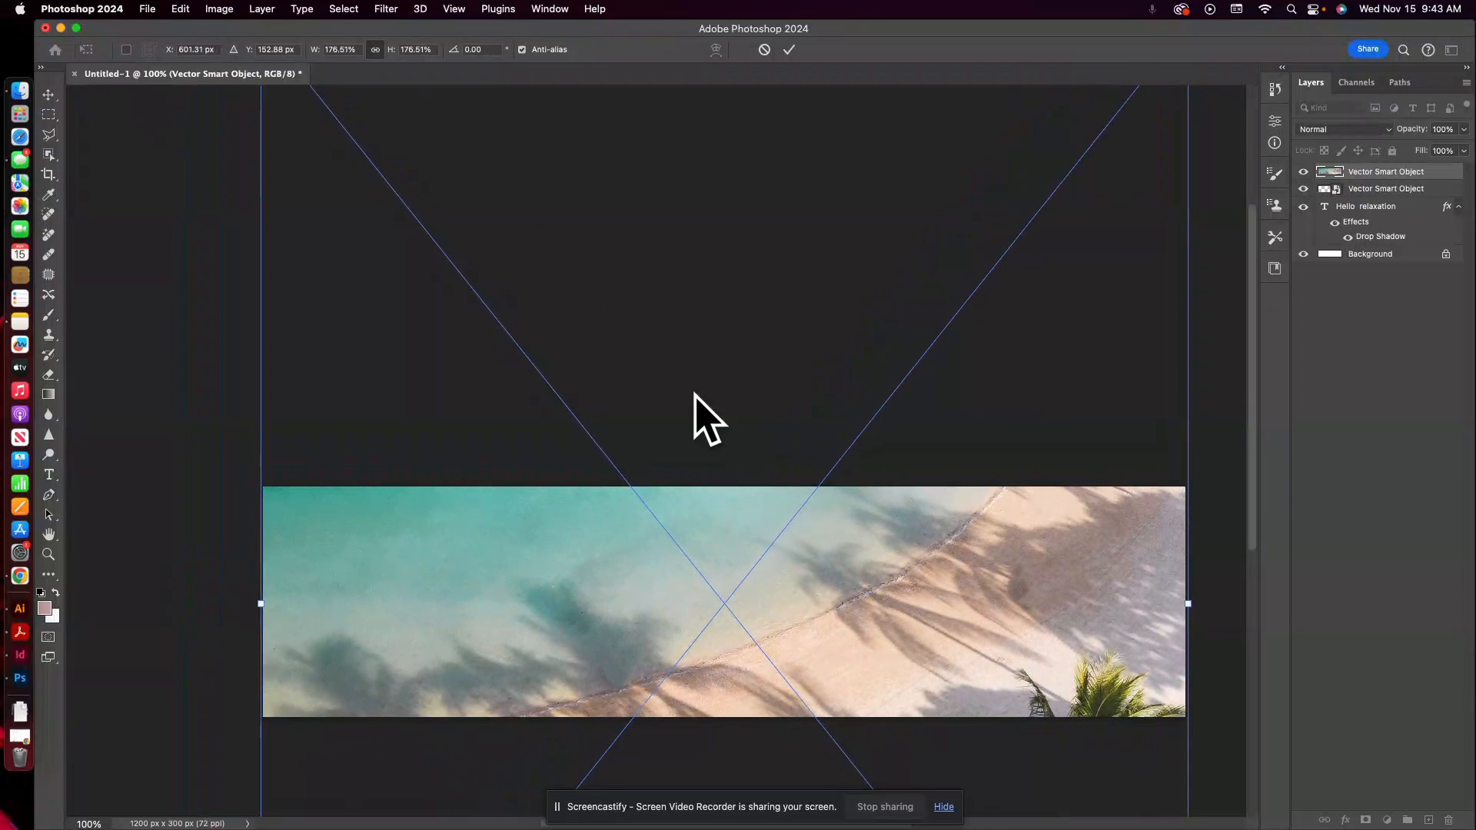
pyautogui.moveTo(866, 606); pyautogui.dragTo(866, 660)
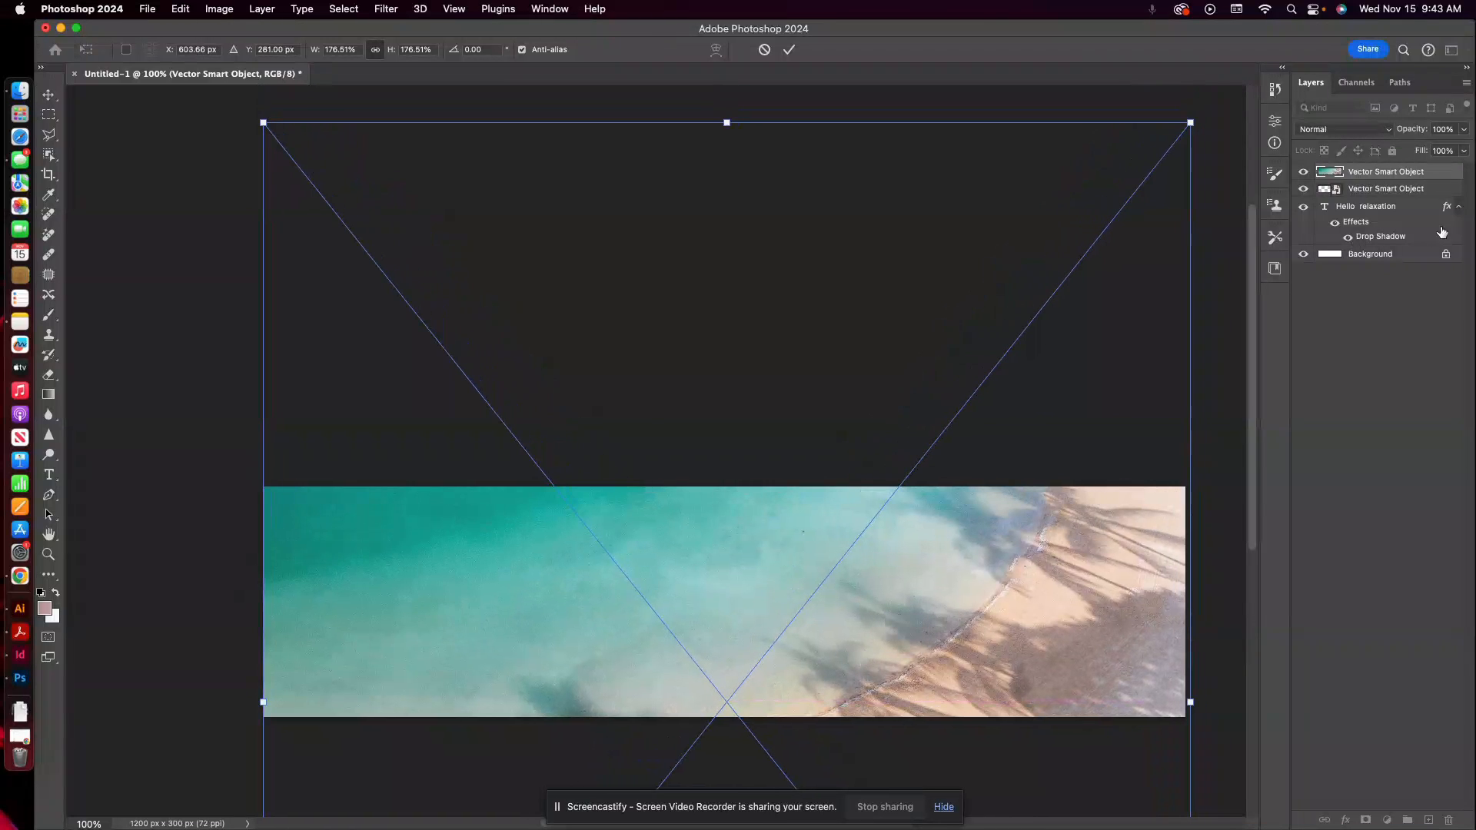
pyautogui.click(49, 95)
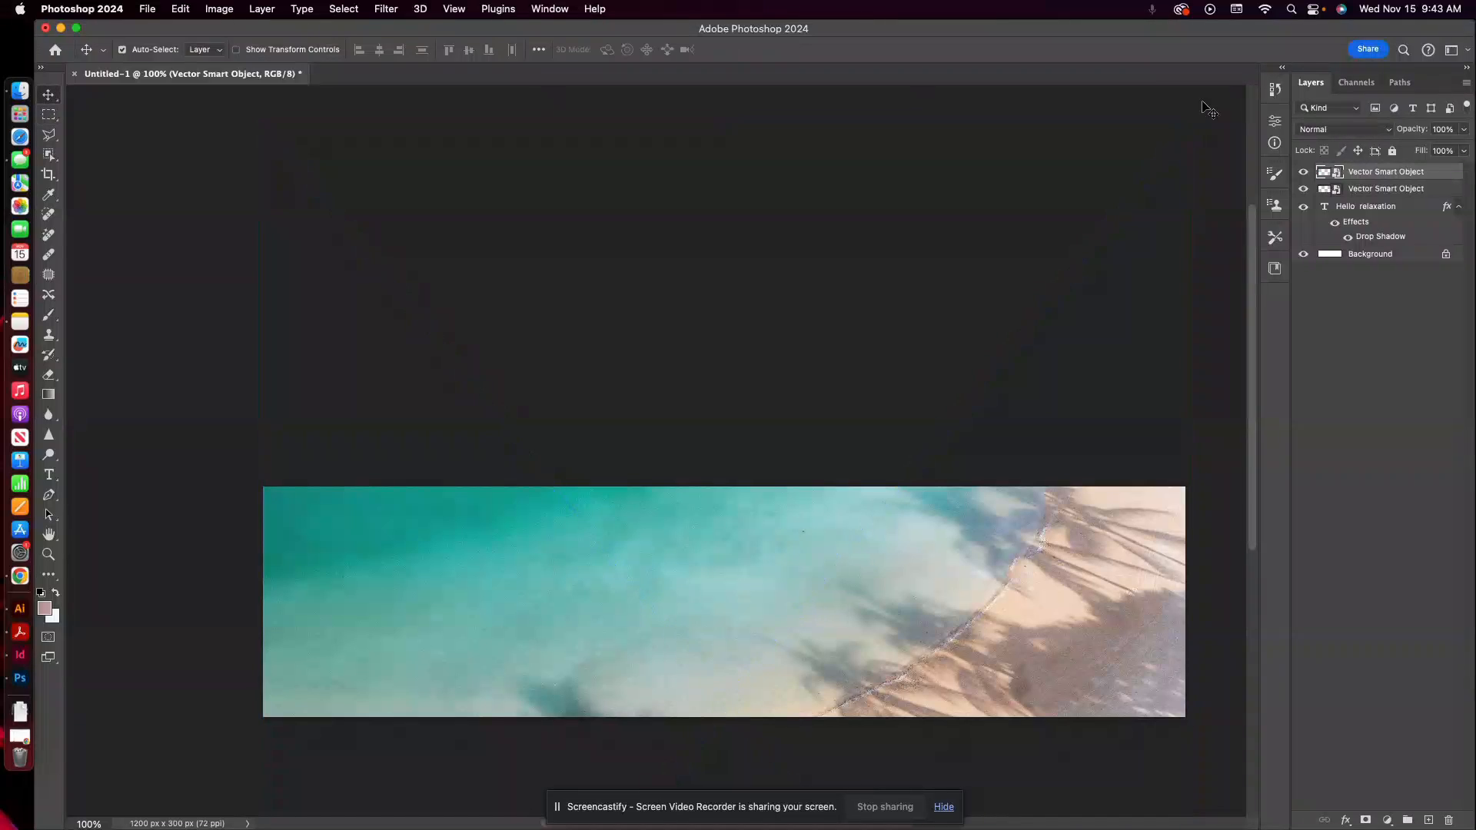
# Move the beach photo layer beneath the "Hello relaxation" text layer, directly above Background.
pyautogui.moveTo(1371, 178); pyautogui.dragTo(1371, 232)
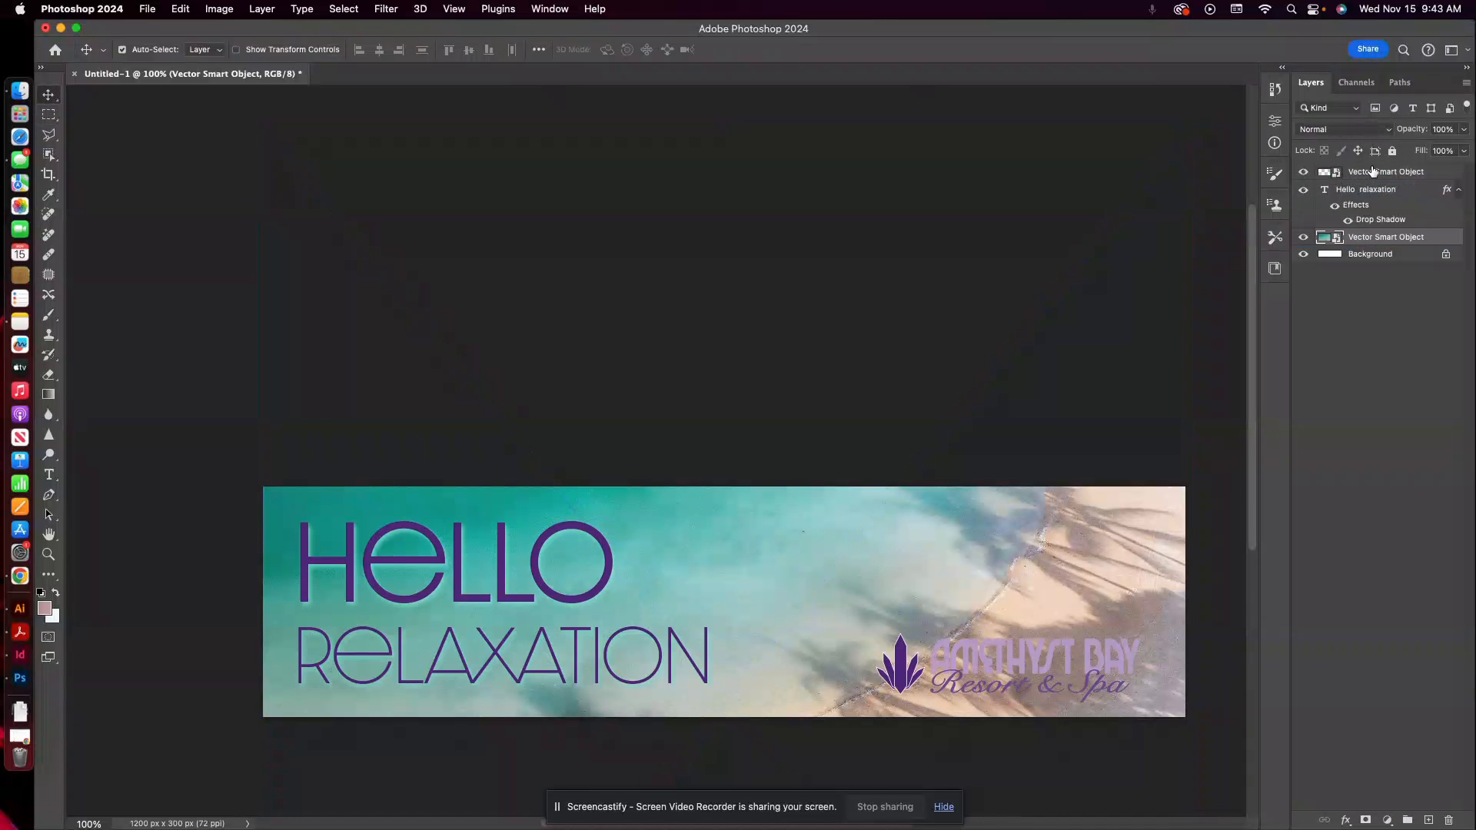
pyautogui.scroll(-3, 1021, 204)
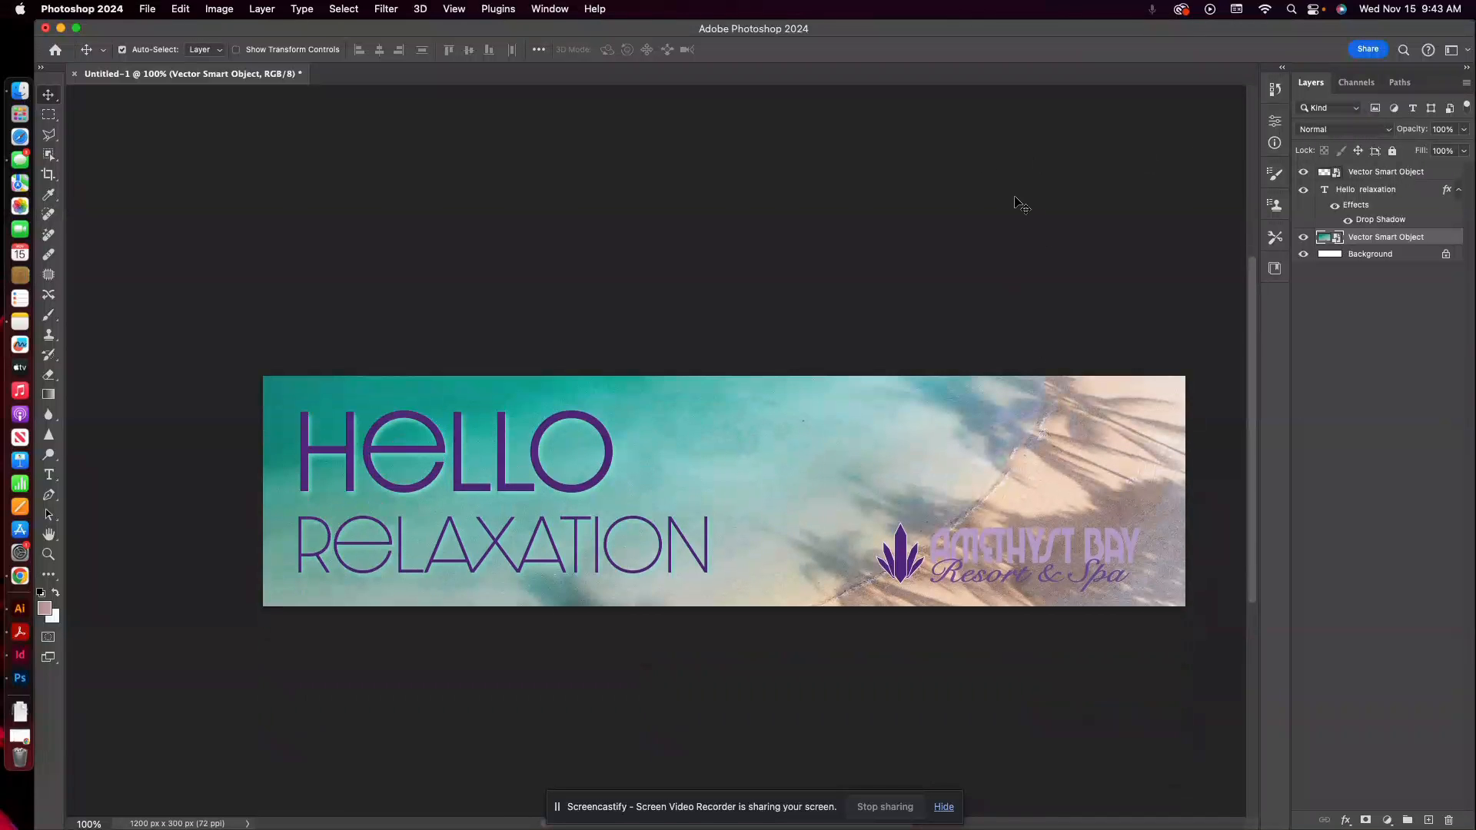
pyautogui.scroll(-3, 1021, 205)
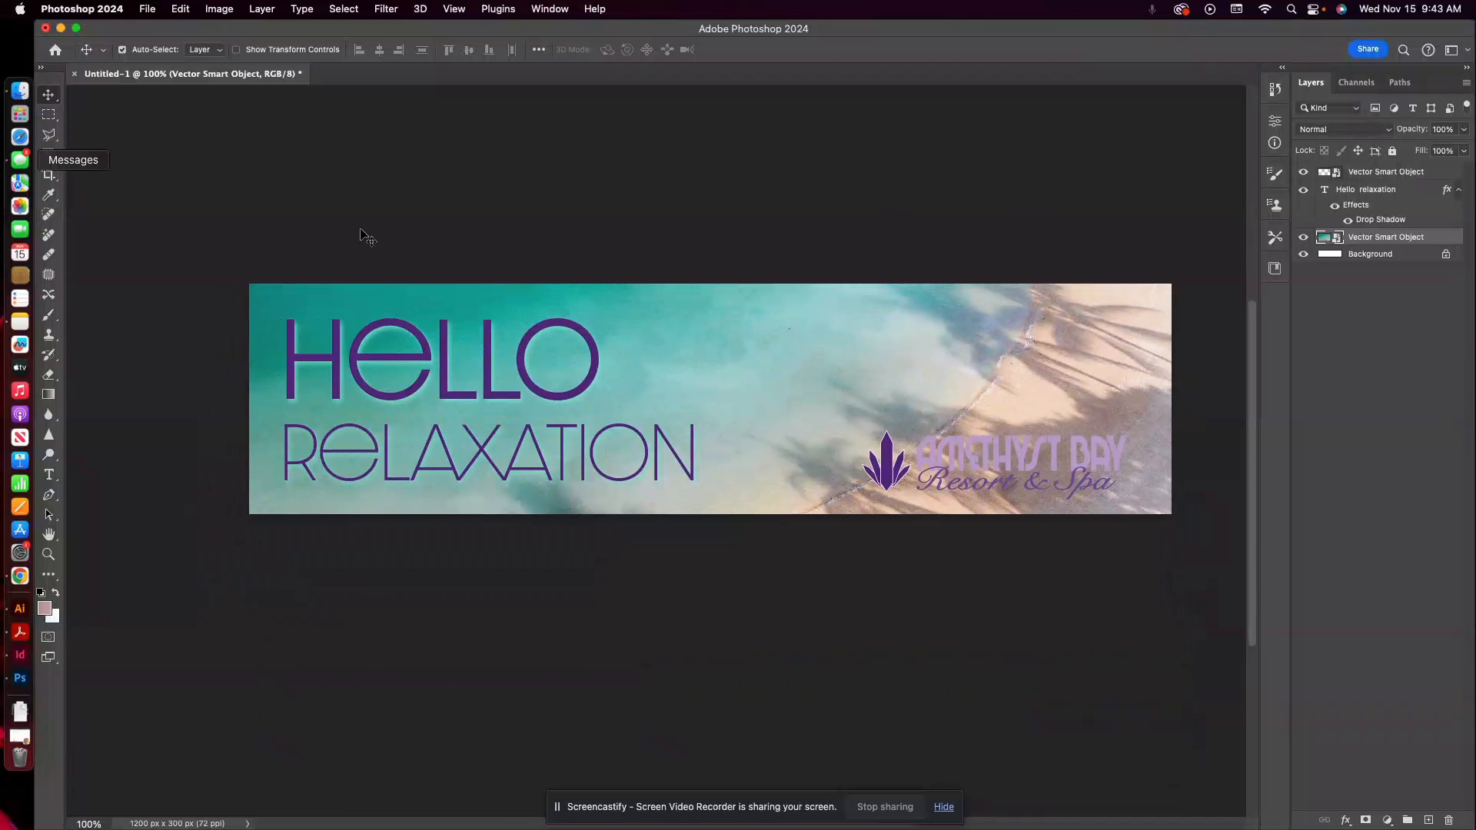
# Copy the turquoise gradient rectangle from the Illustrator ad and paste it into the Photoshop banner as a Smart Object above the beach photo.
pyautogui.click(15, 613)
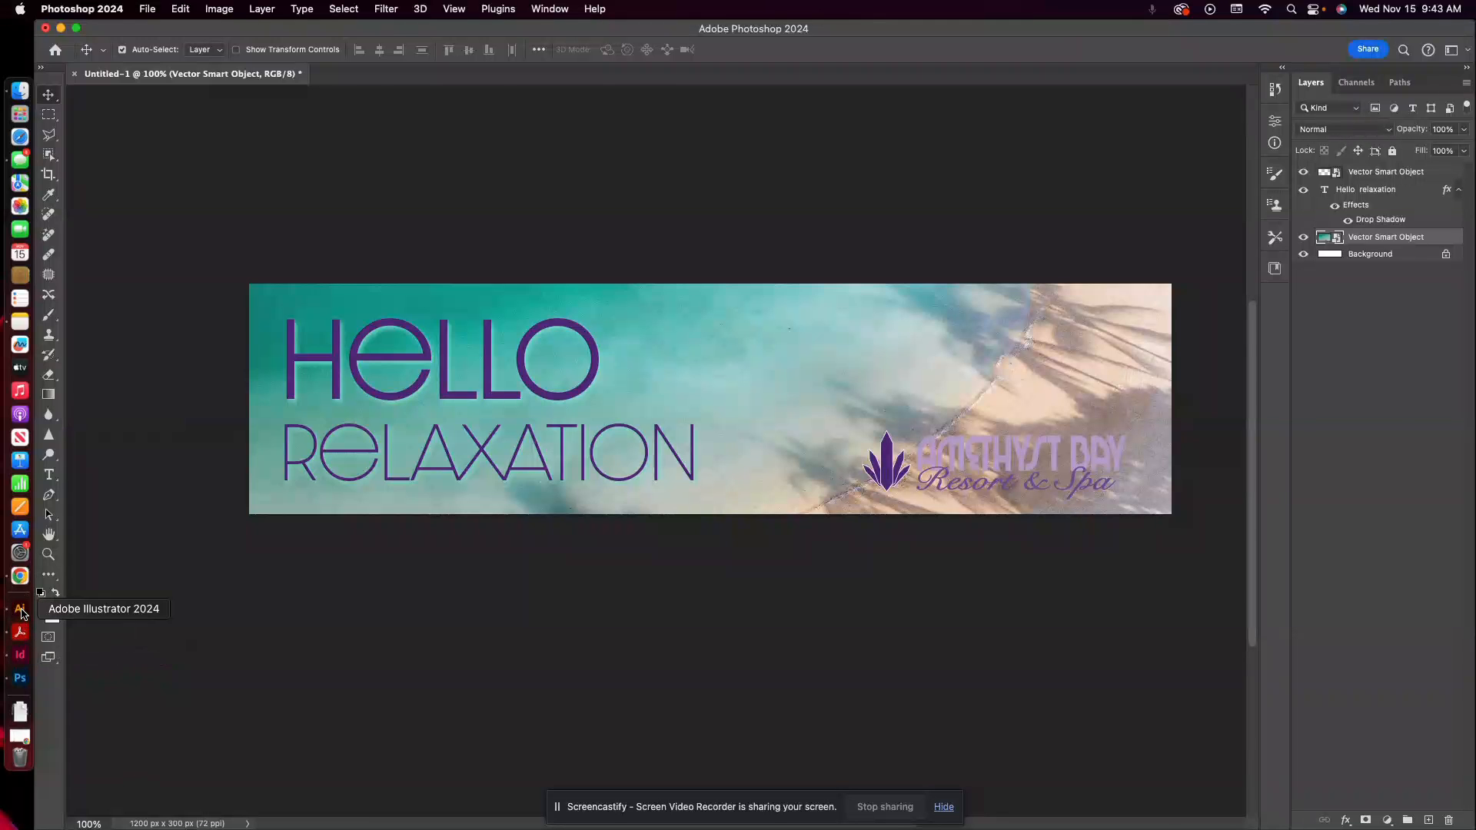
pyautogui.click(343, 643)
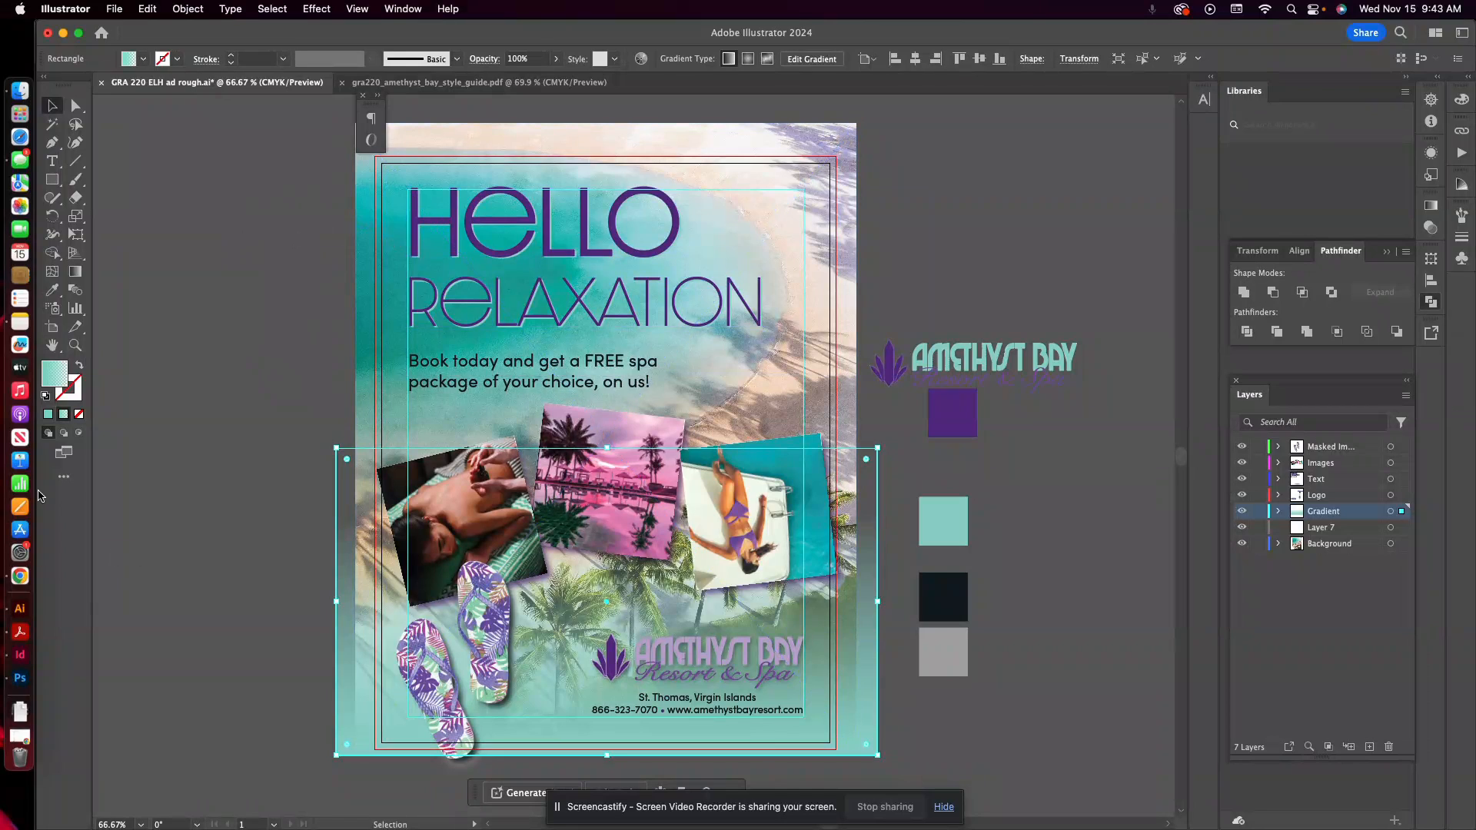
pyautogui.click(21, 679)
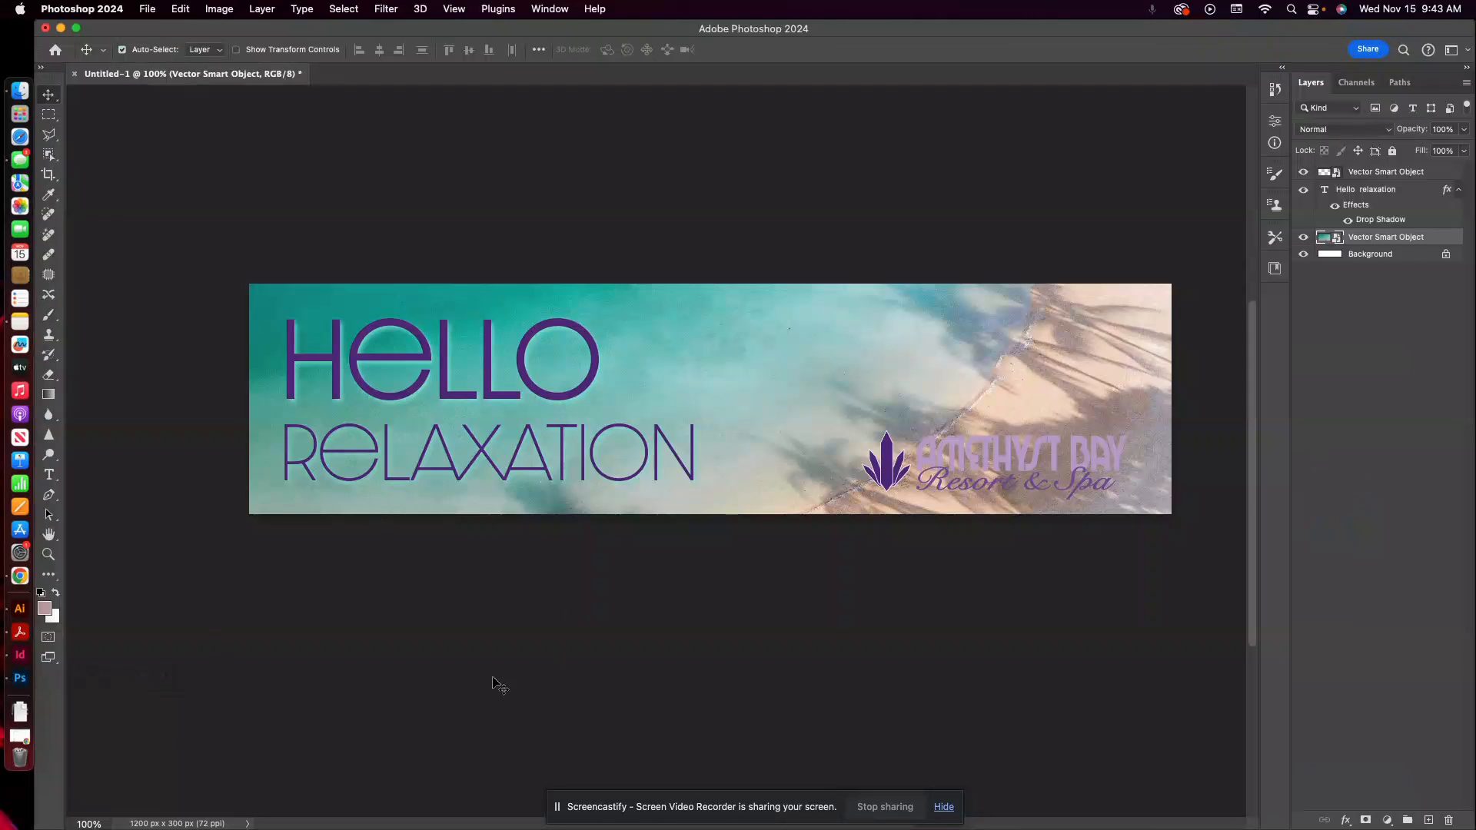
pyautogui.press('super+v')
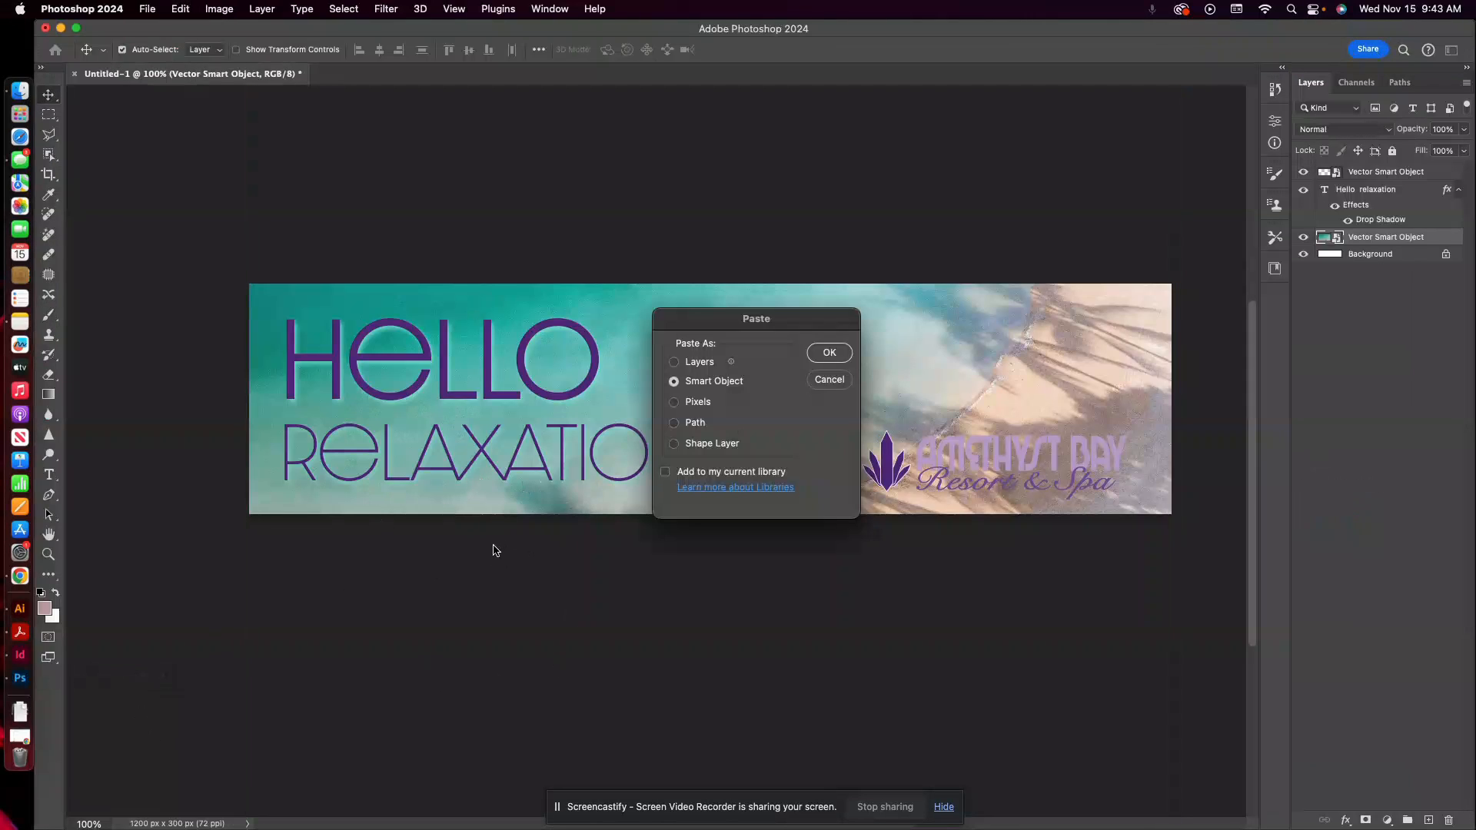
pyautogui.click(829, 353)
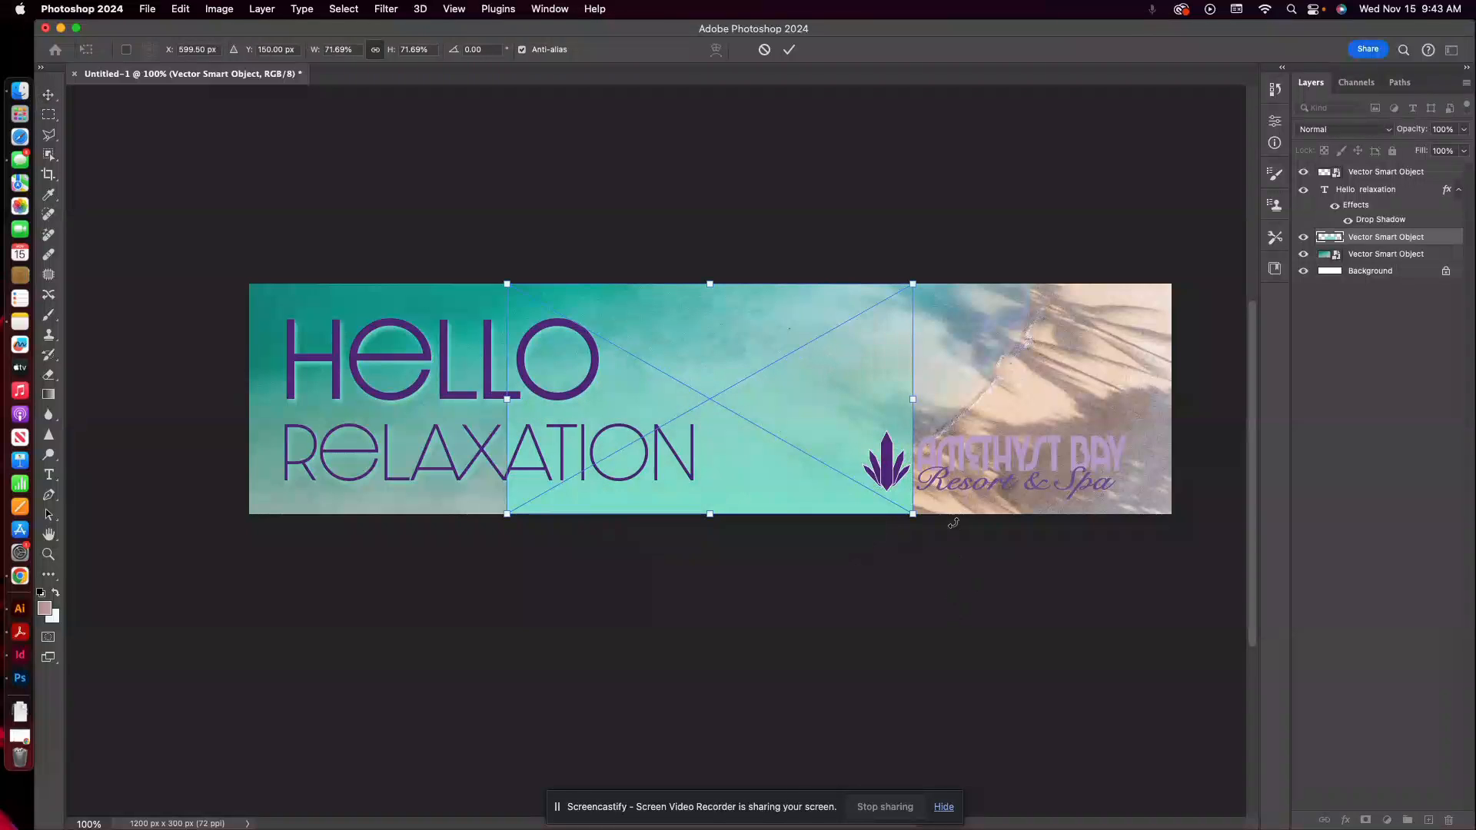
# Scale the gradient to about 163% to span the banner's width, lower it to about Y 323 px and commit the transform.
pyautogui.moveTo(912, 513); pyautogui.dragTo(1173, 658)
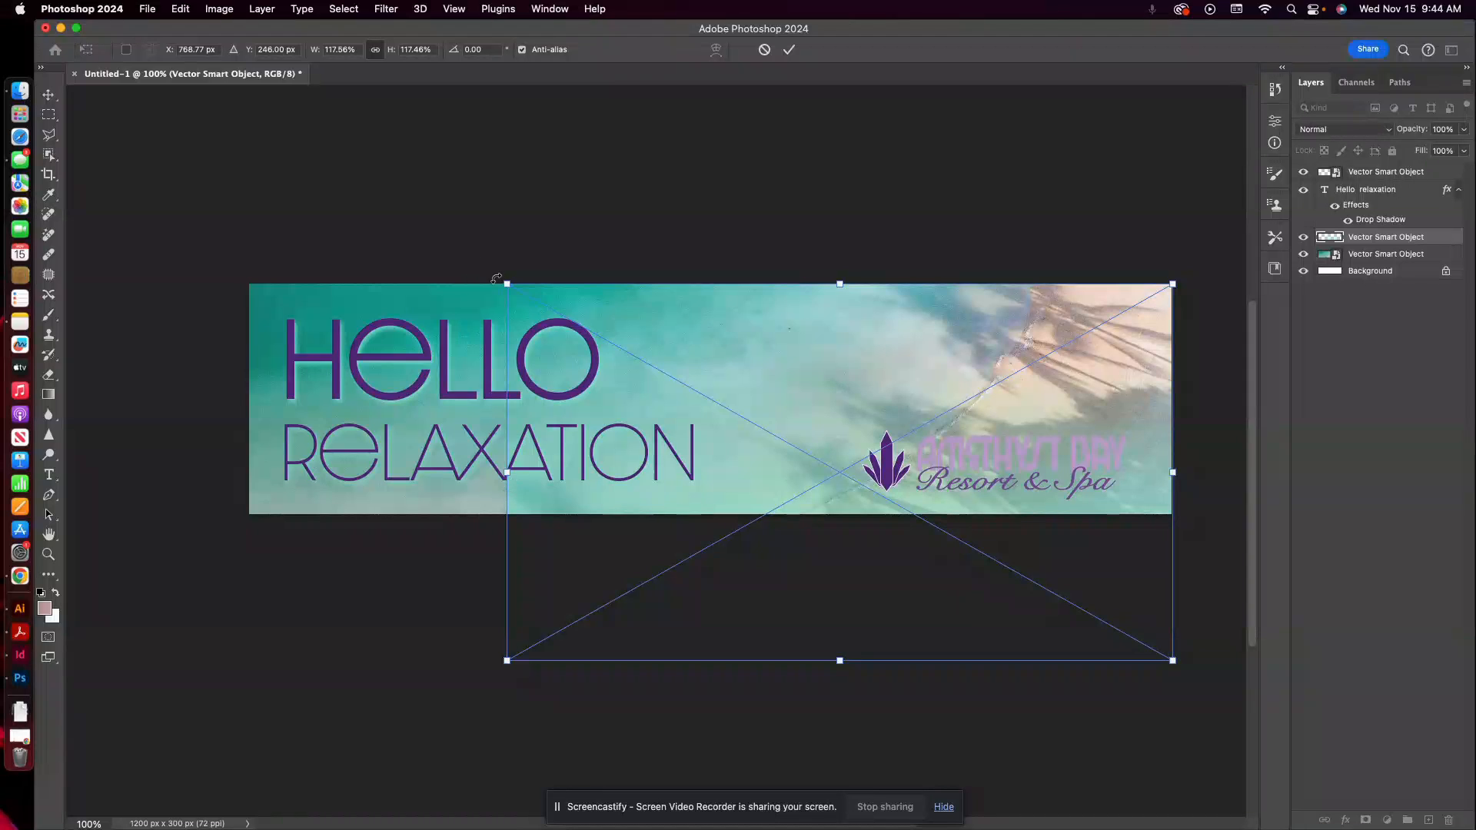
pyautogui.moveTo(505, 284); pyautogui.dragTo(201, 215)
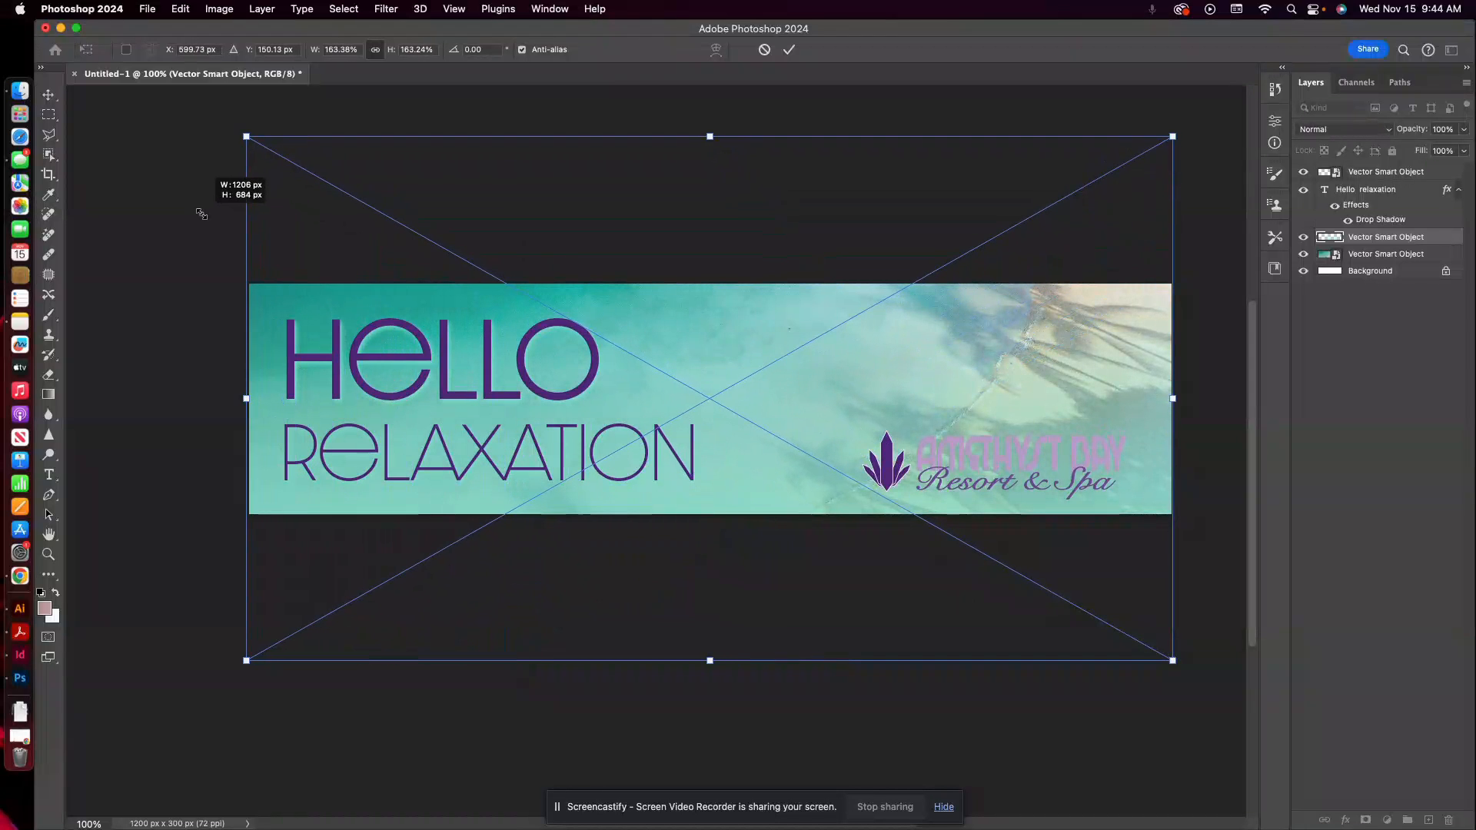
pyautogui.moveTo(817, 410); pyautogui.dragTo(816, 545)
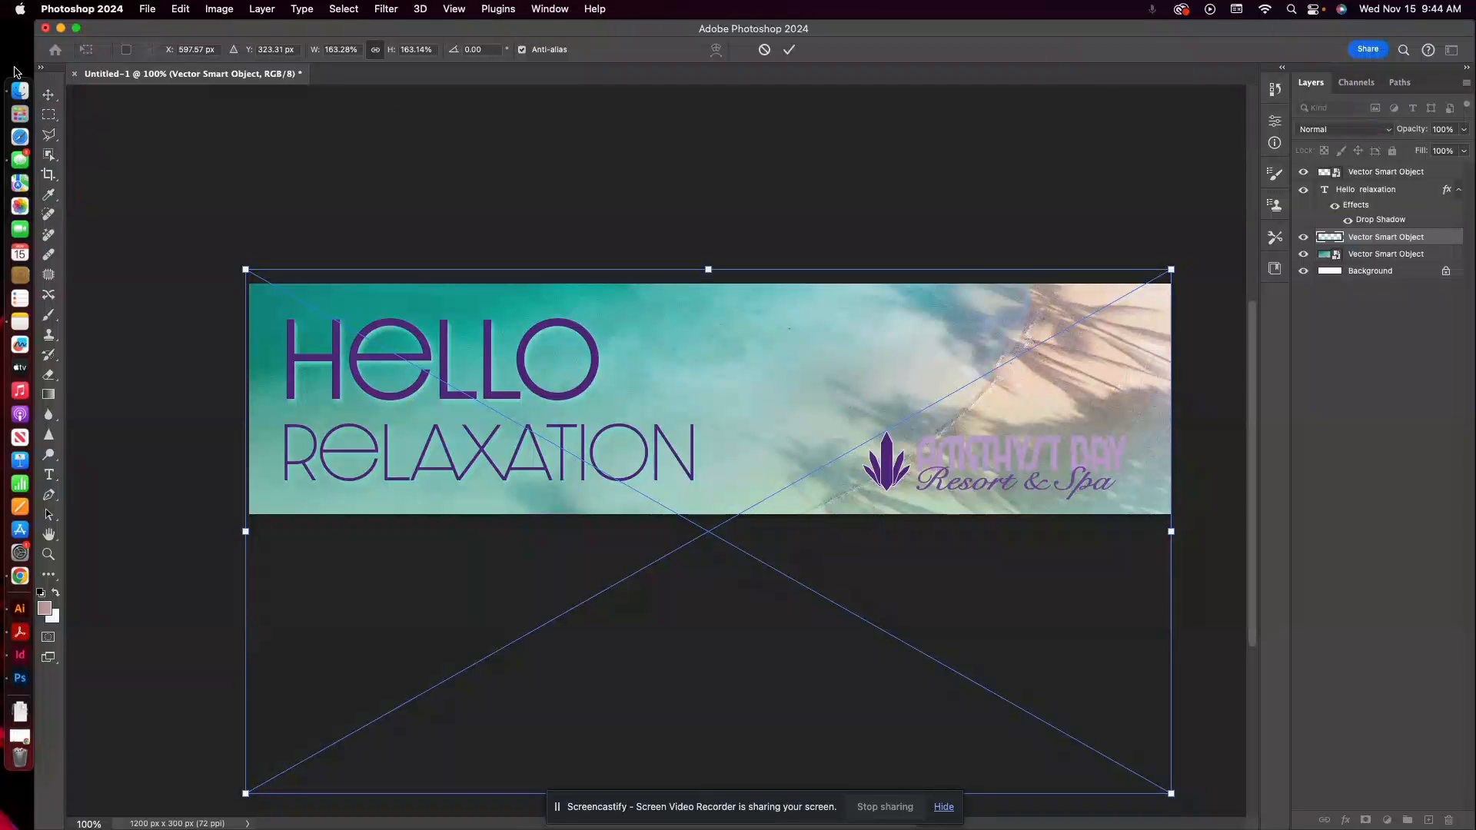
pyautogui.click(48, 96)
pyautogui.click(996, 260)
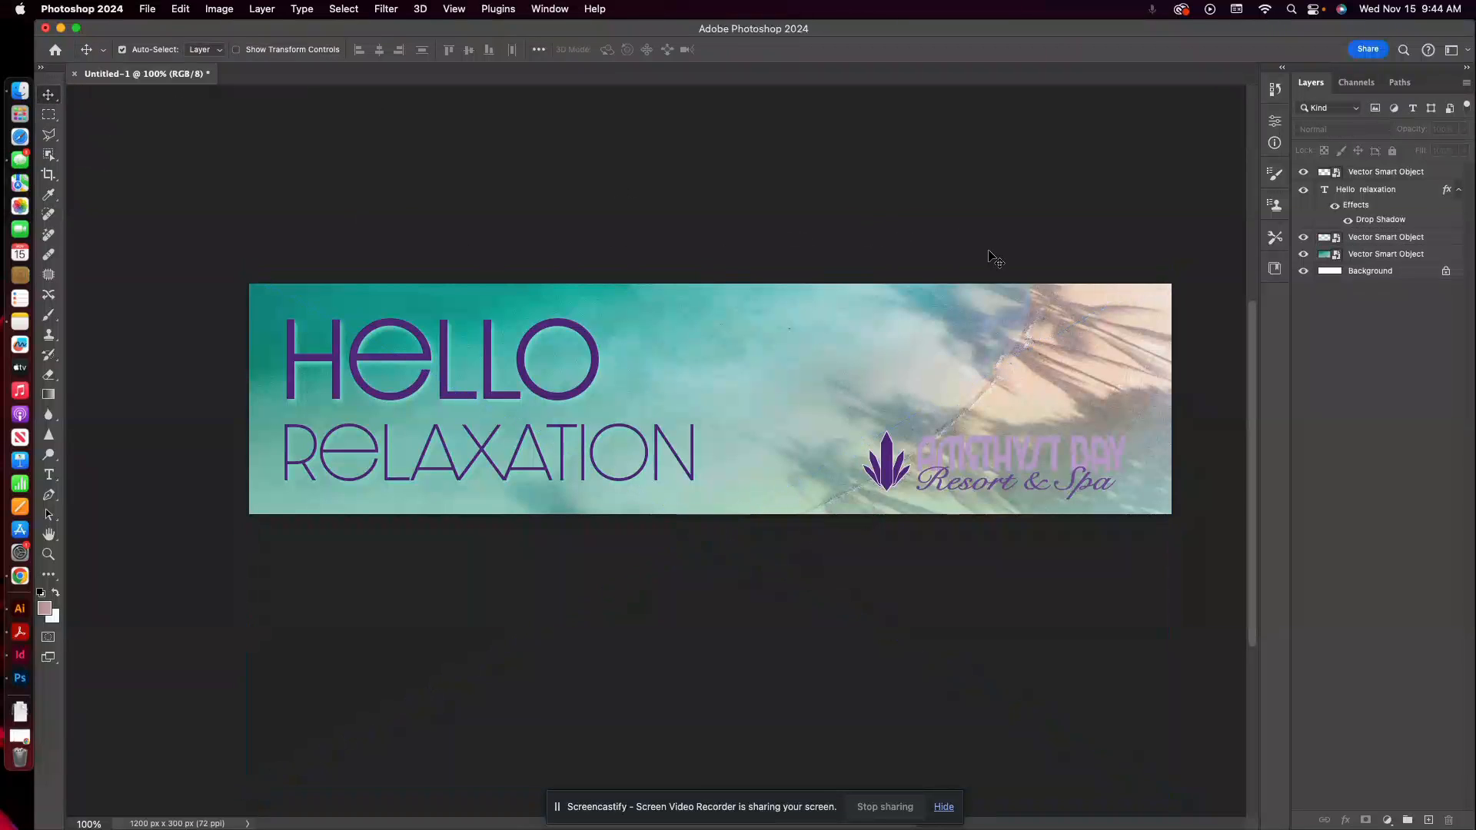
# Add a Drop Shadow effect to the Amethyst Bay logo layer and set the shadow colour to black (#000000).
pyautogui.click(1303, 238)
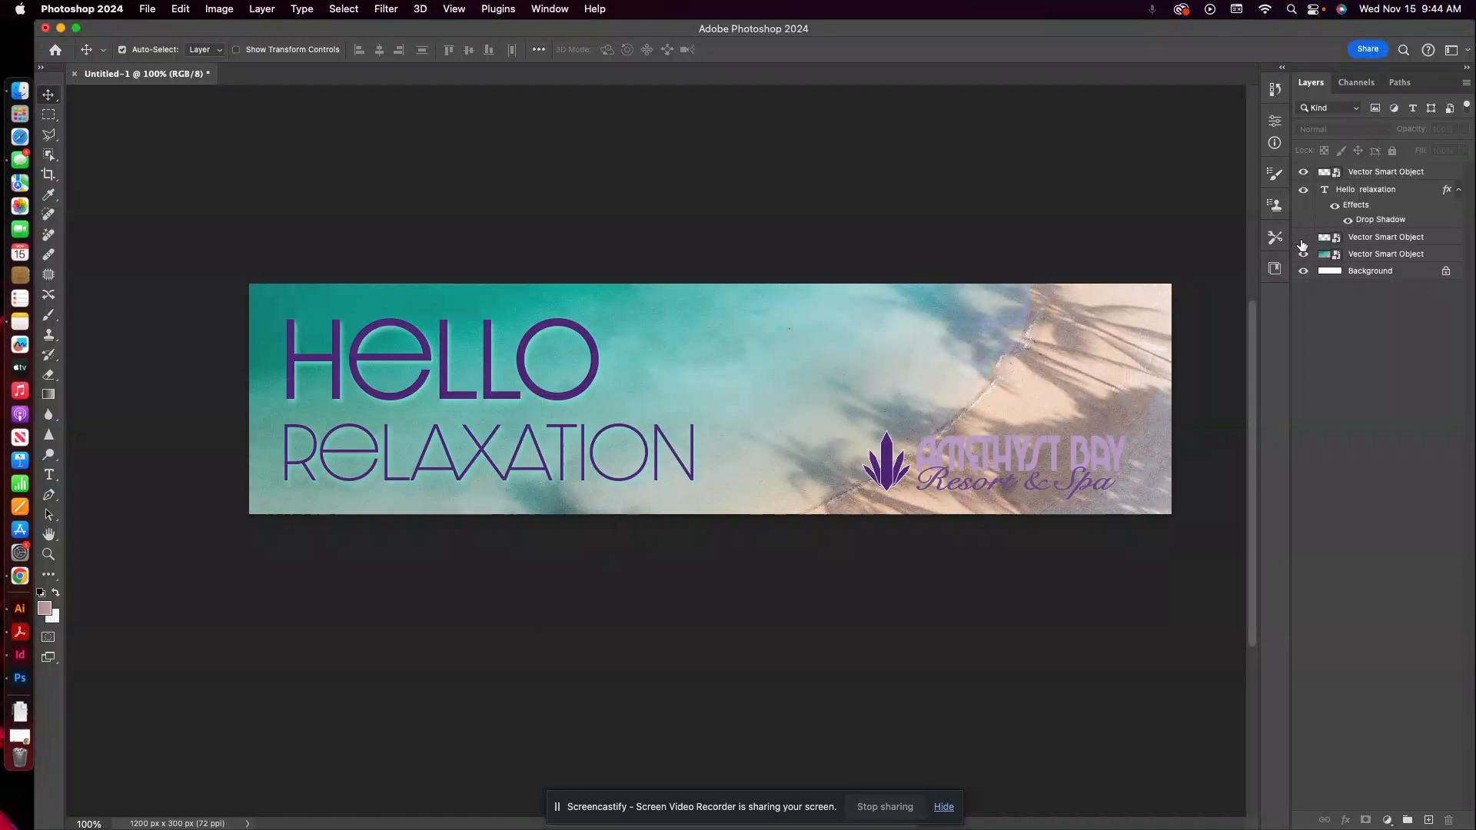
pyautogui.click(1303, 172)
pyautogui.click(1303, 172)
pyautogui.click(1381, 180)
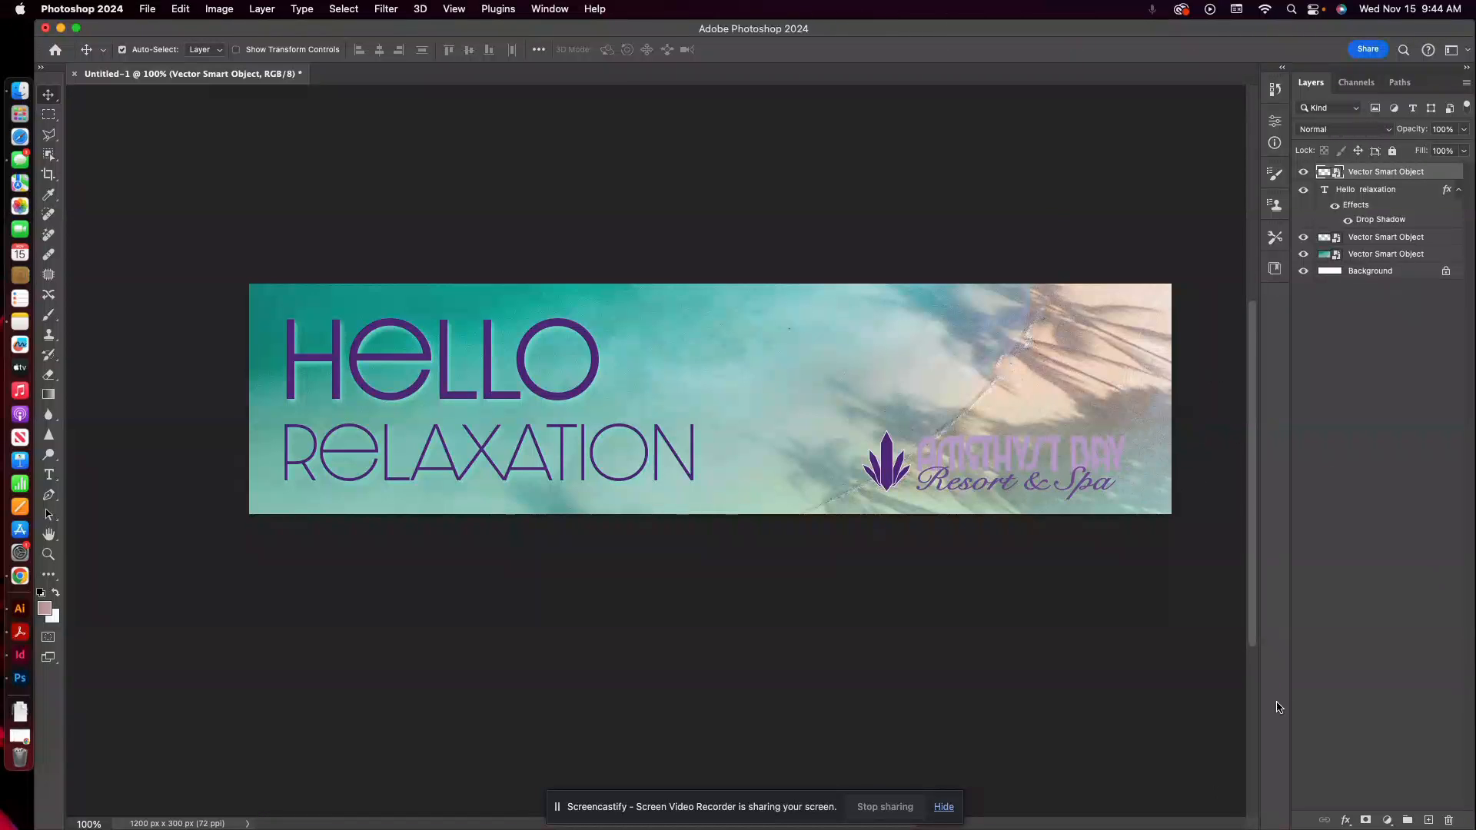
pyautogui.click(1345, 820)
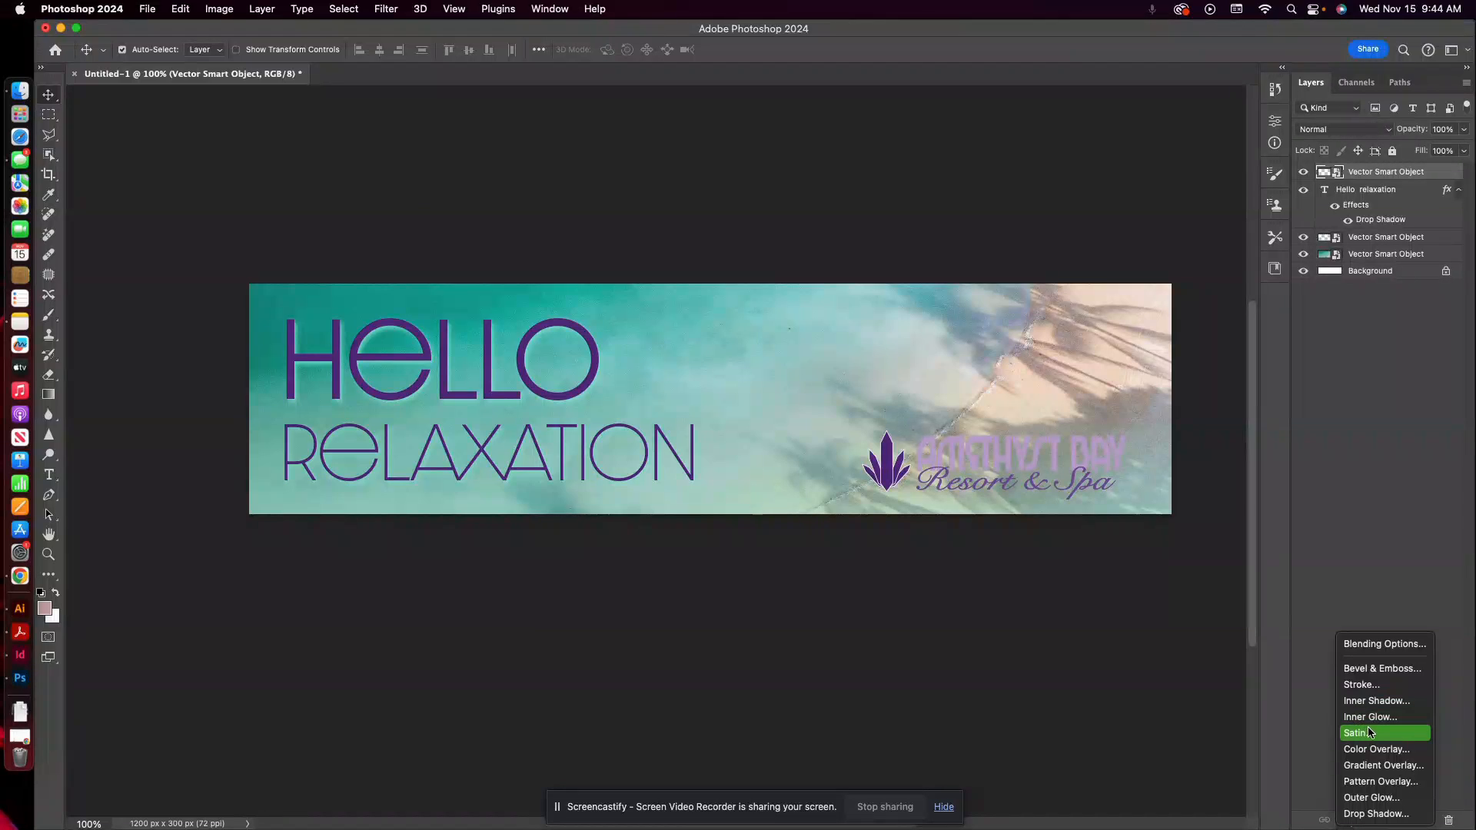
pyautogui.click(1376, 814)
pyautogui.moveTo(1141, 260); pyautogui.dragTo(608, 199)
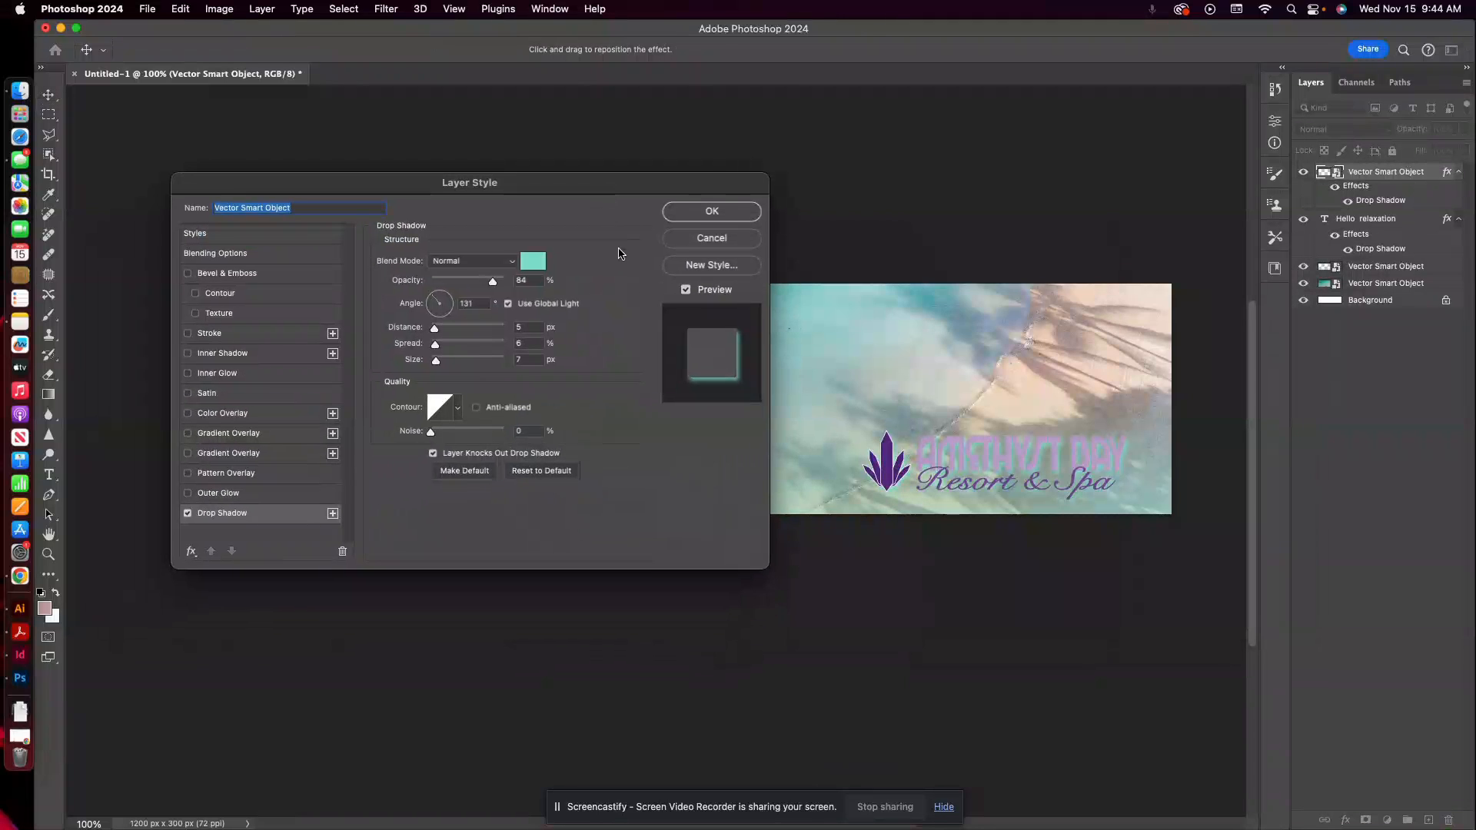
pyautogui.click(534, 261)
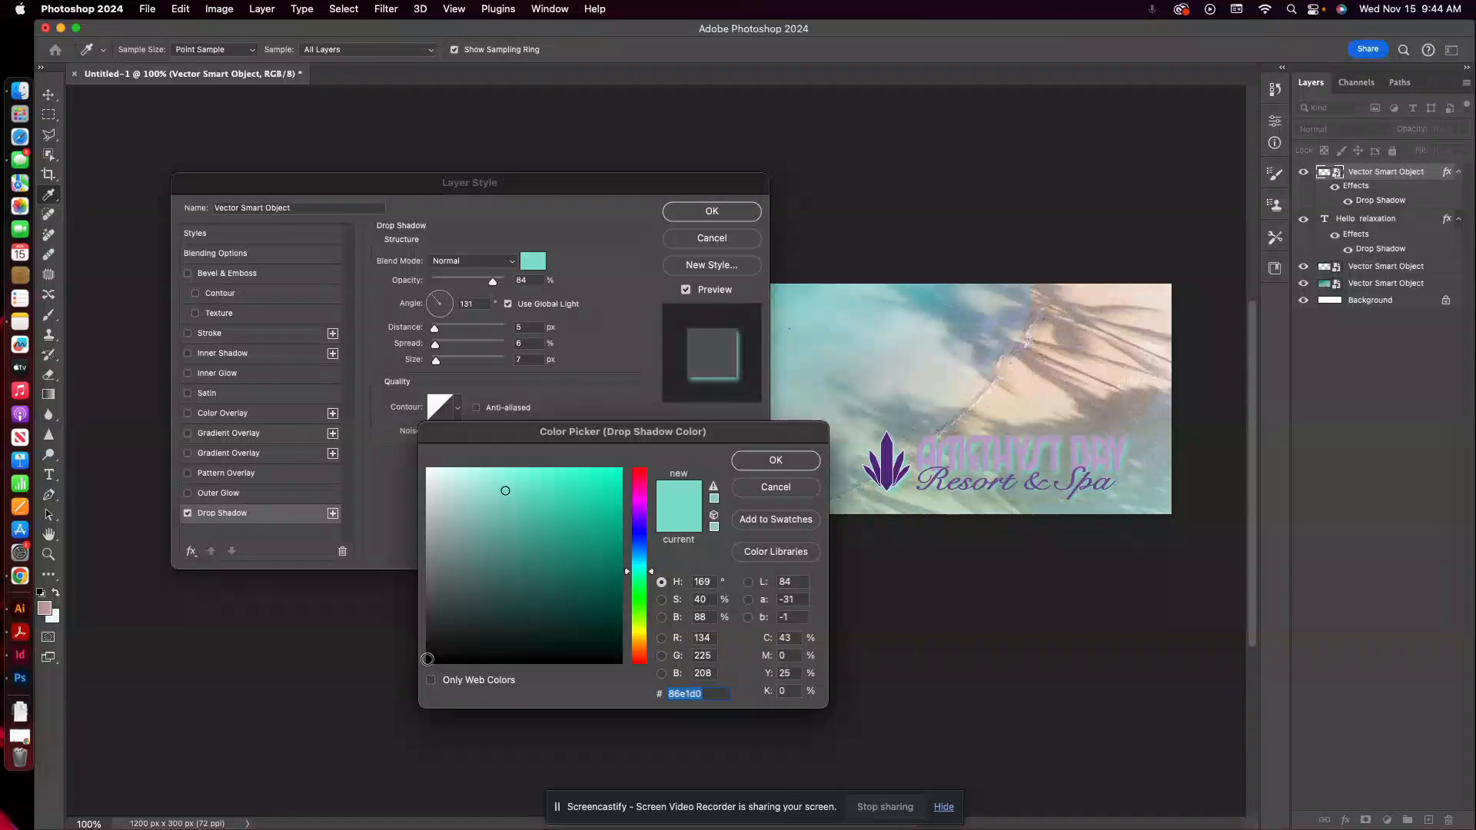
pyautogui.click(427, 662)
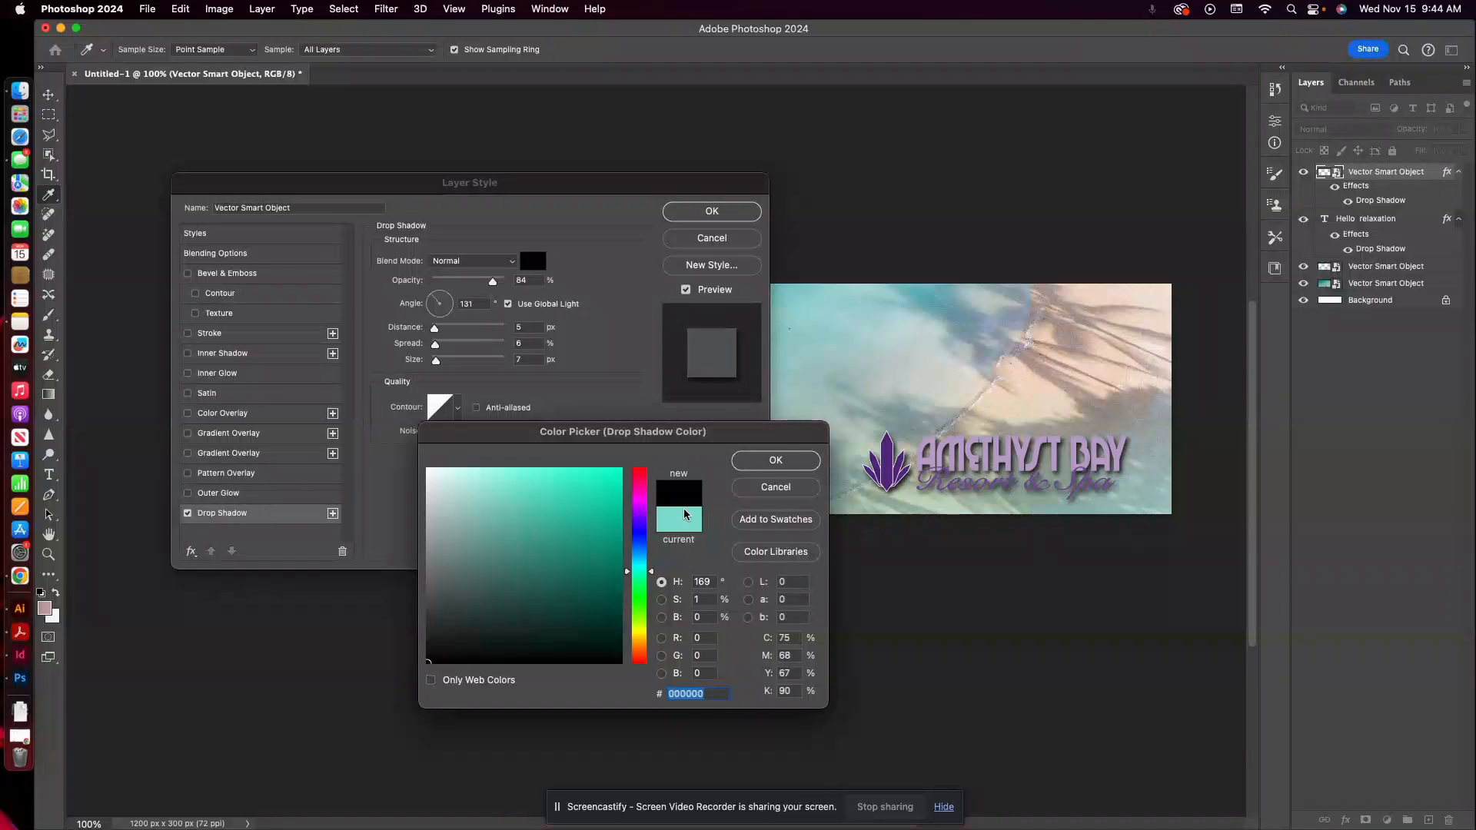
pyautogui.click(775, 460)
# Soften the logo's drop shadow with a lower opacity, 3 px distance and 4 px size, and apply the layer style.
pyautogui.moveTo(494, 285); pyautogui.dragTo(457, 281)
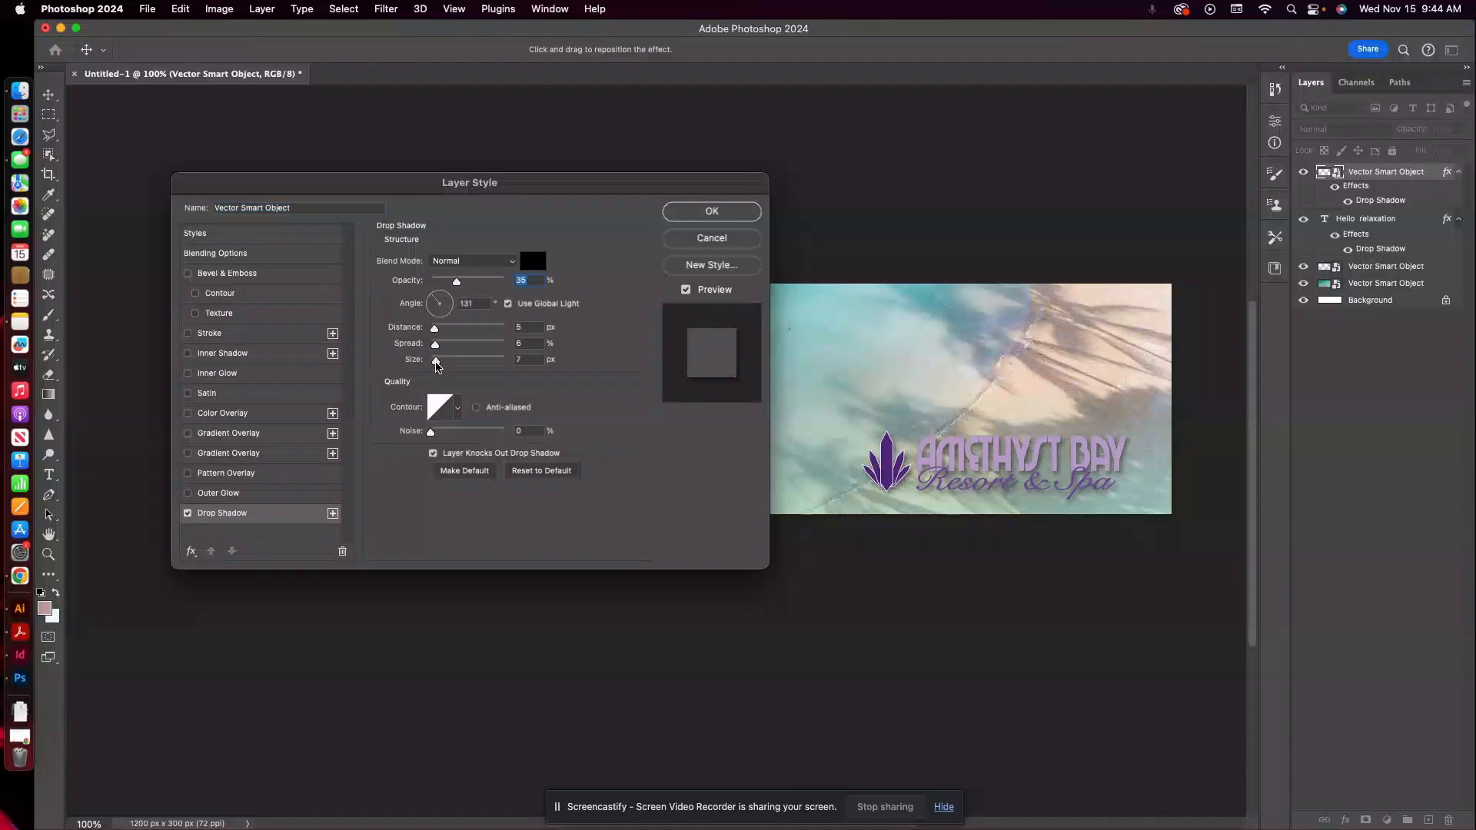
pyautogui.moveTo(437, 362); pyautogui.dragTo(435, 336)
pyautogui.click(433, 330)
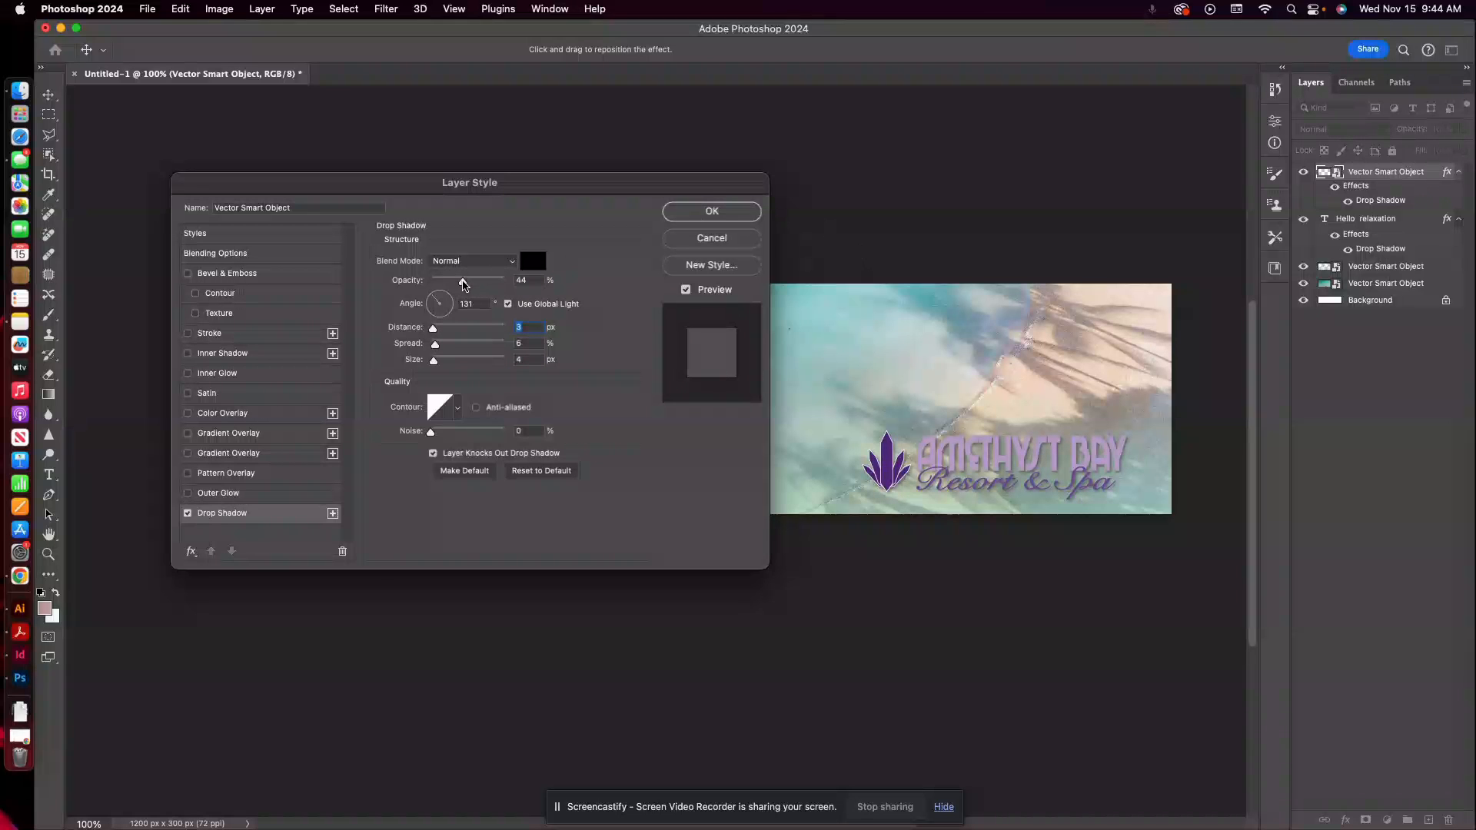
pyautogui.moveTo(458, 282); pyautogui.dragTo(466, 281)
pyautogui.click(707, 211)
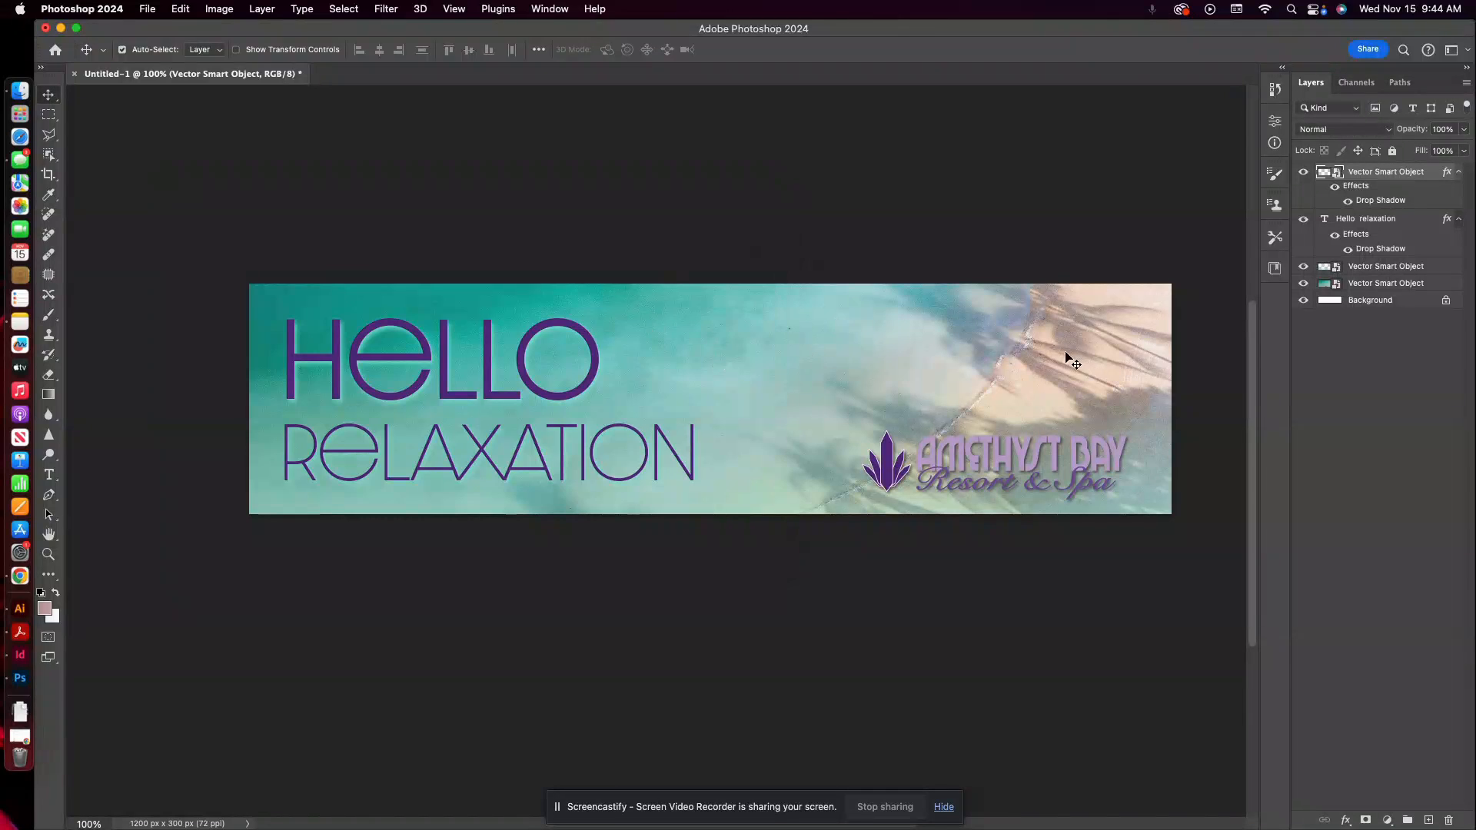
pyautogui.click(975, 569)
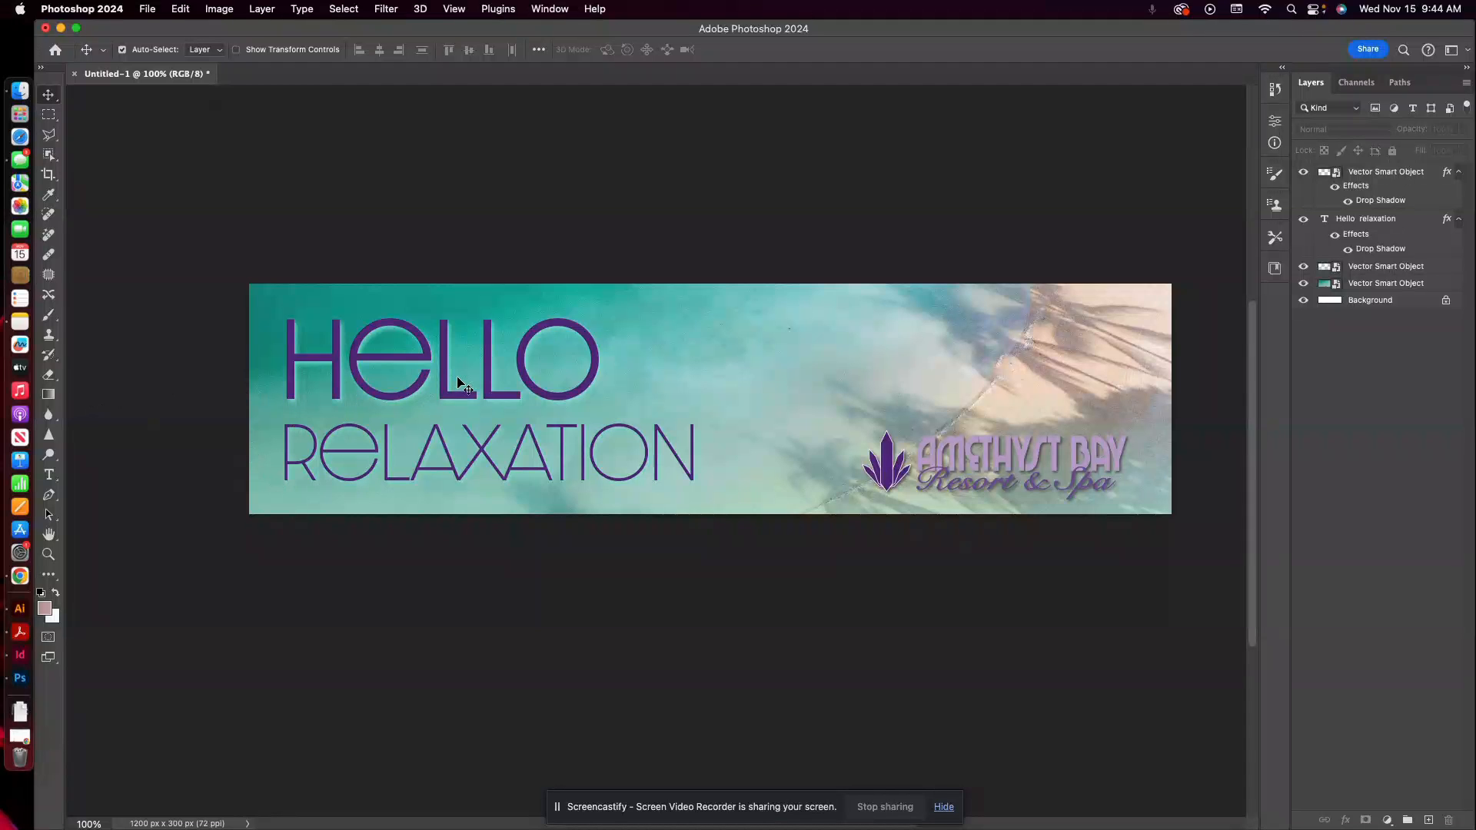
# Switch to Illustrator to review the Amethyst Bay ad's design, and return to the Photoshop banner.
pyautogui.click(21, 610)
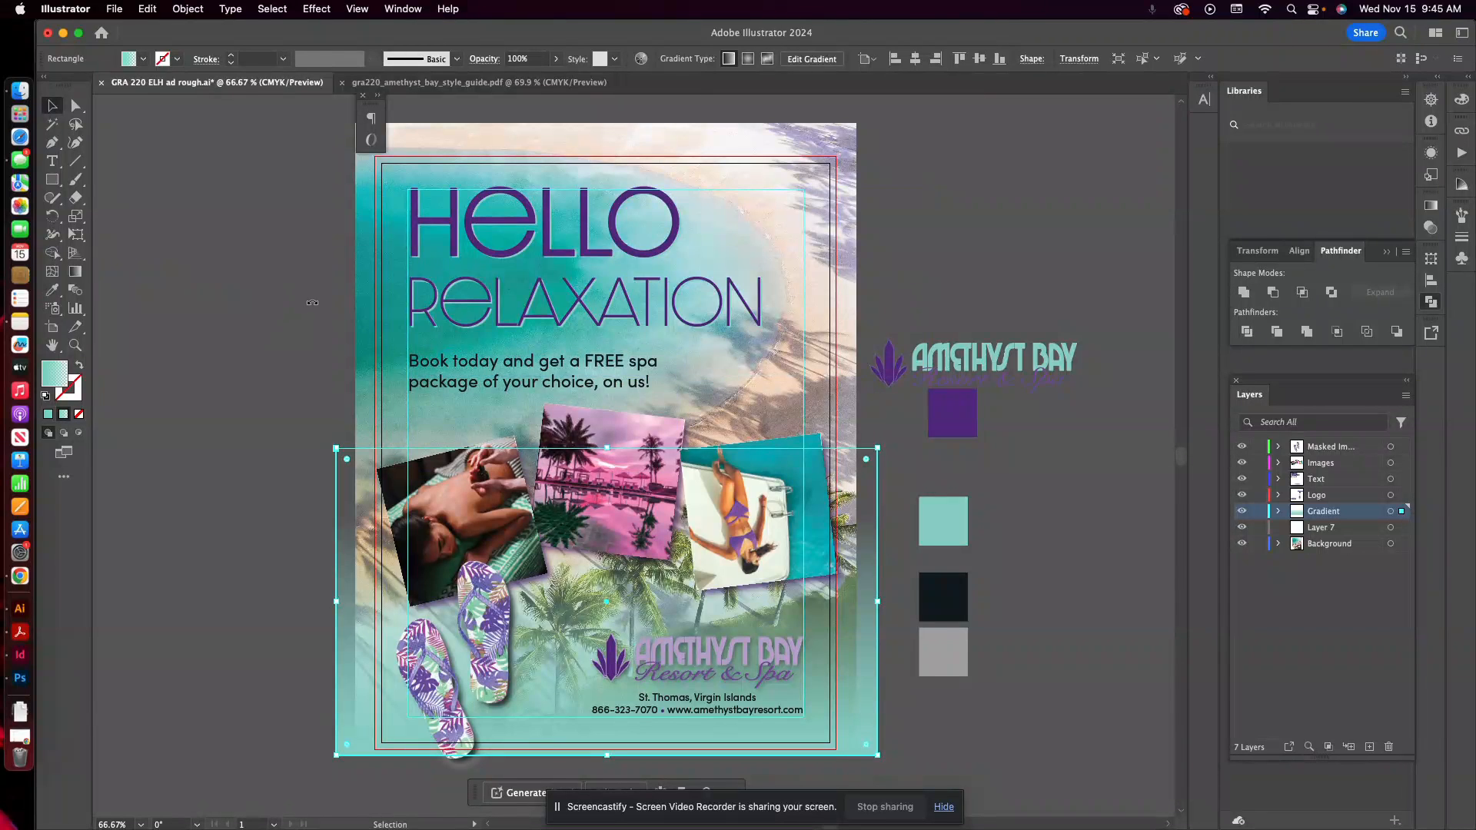
pyautogui.click(20, 682)
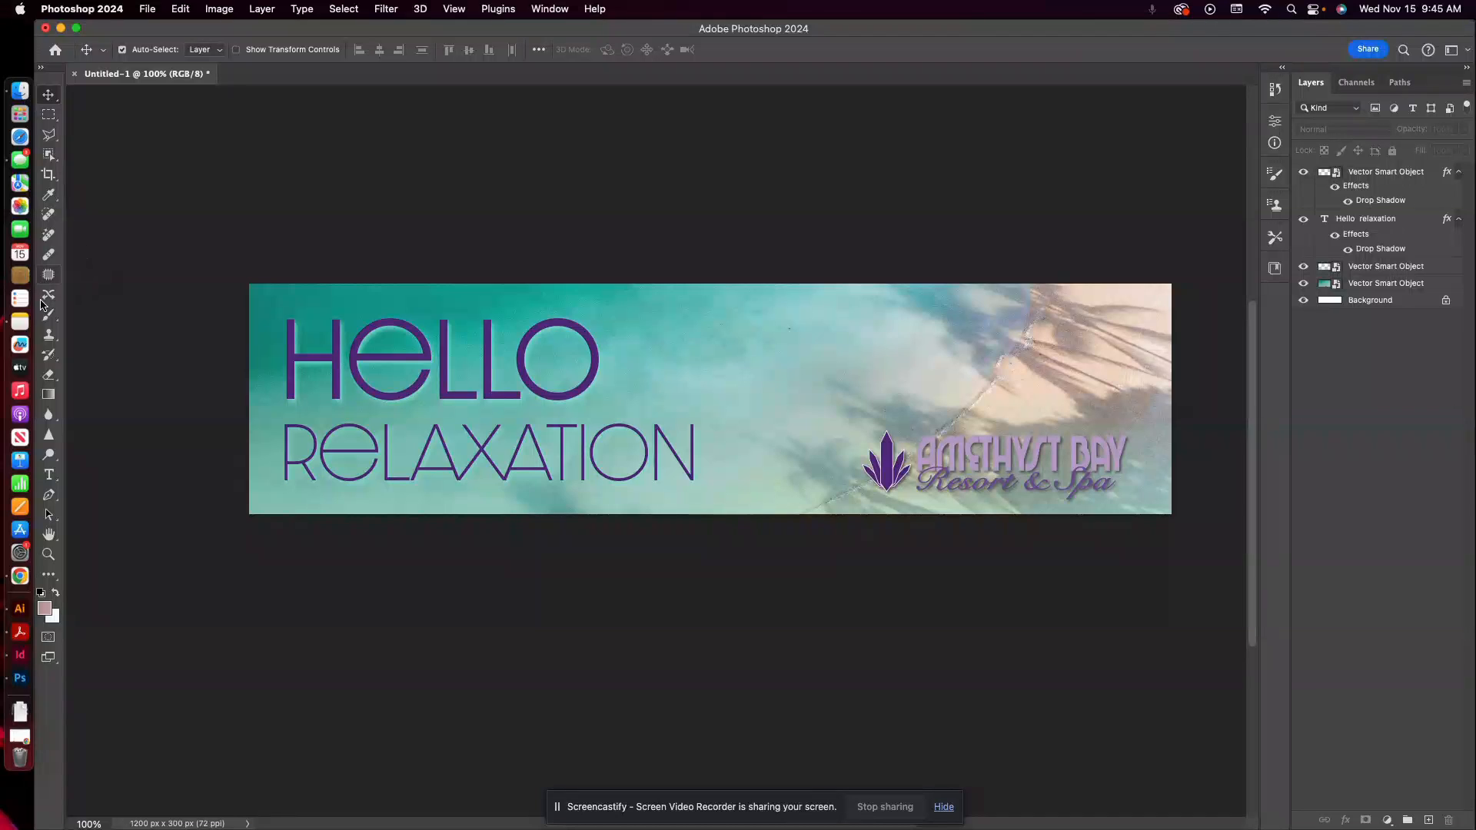
# Draw a rounded rectangle about 283 × 64 px above the logo, with the AmethystBayBrandColors purple fill and a 15 px stroke.
pyautogui.click(51, 577)
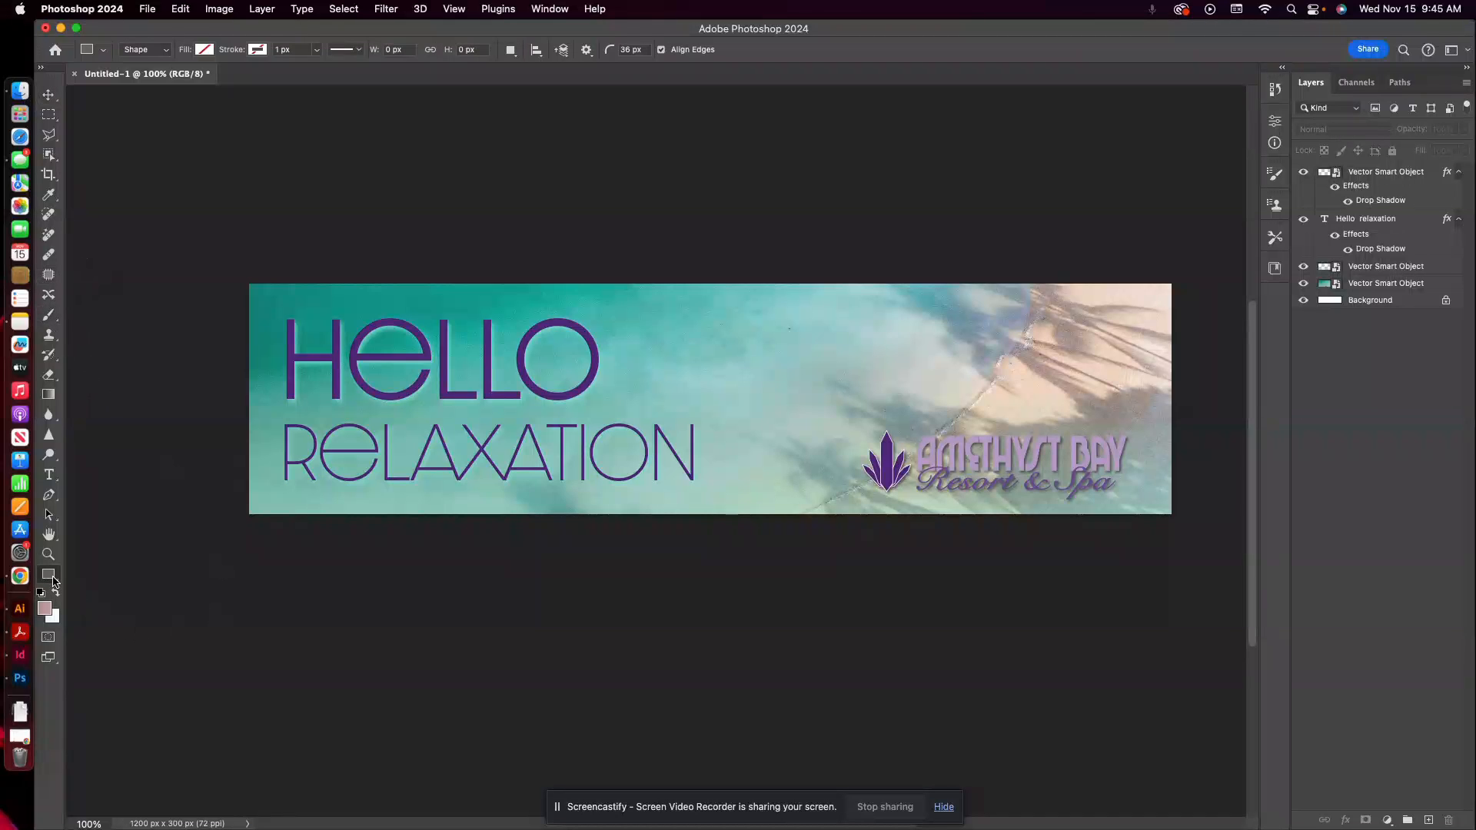
pyautogui.hscroll(3, 51, 581)
pyautogui.hscroll(-1, 49, 580)
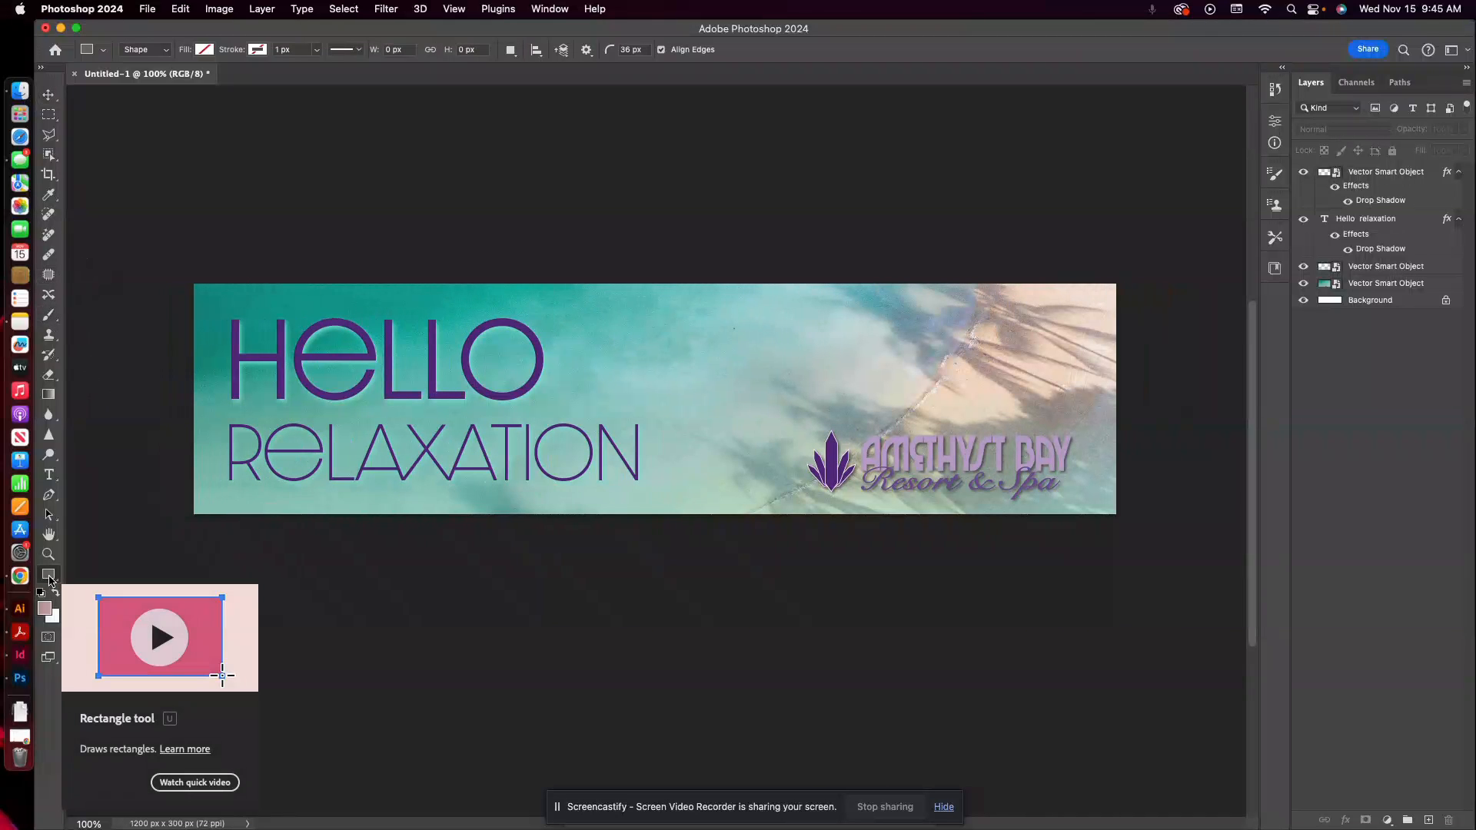
pyautogui.click(205, 50)
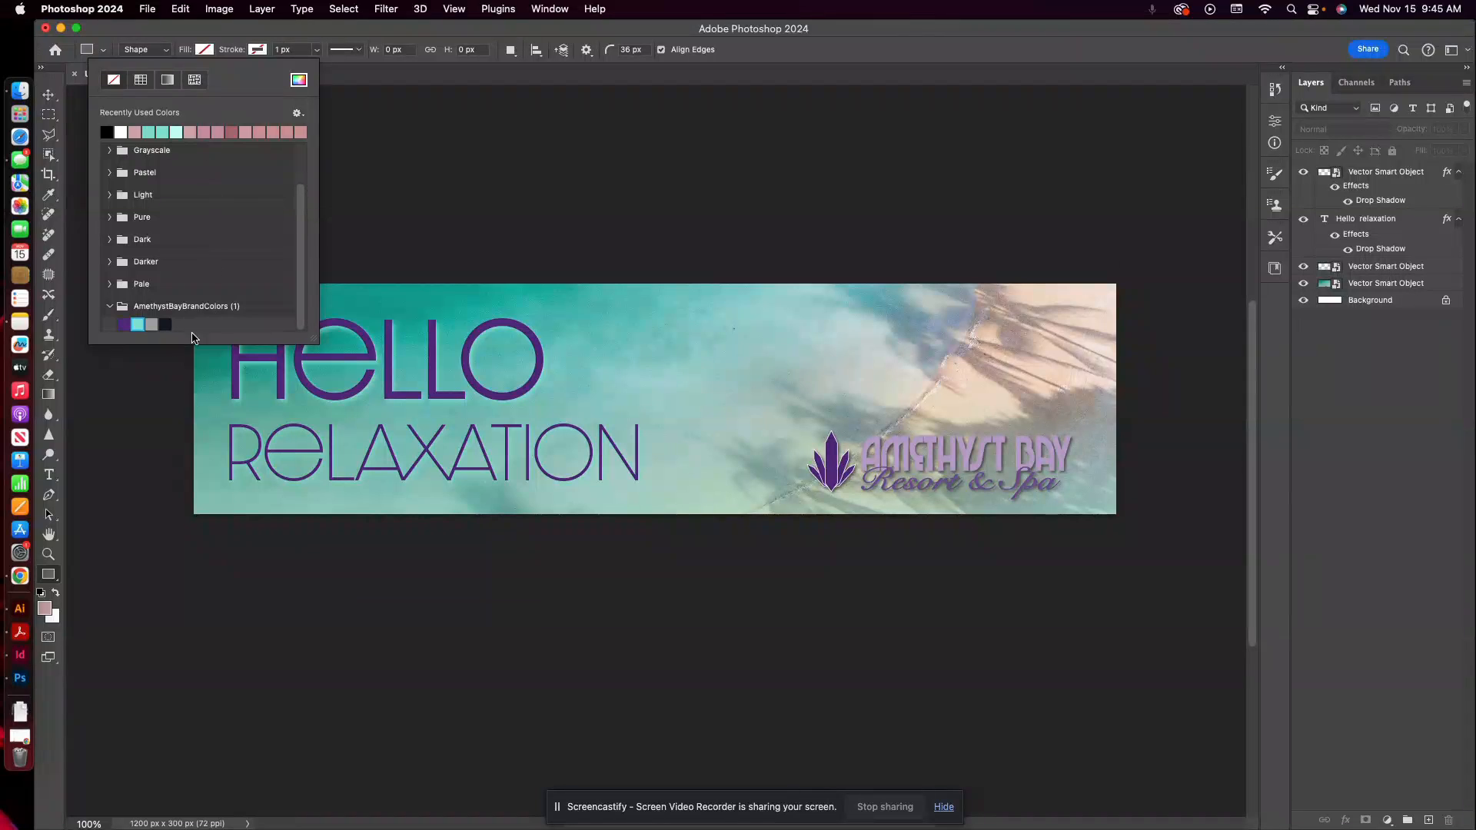
pyautogui.scroll(-1, 119, 348)
pyautogui.click(123, 324)
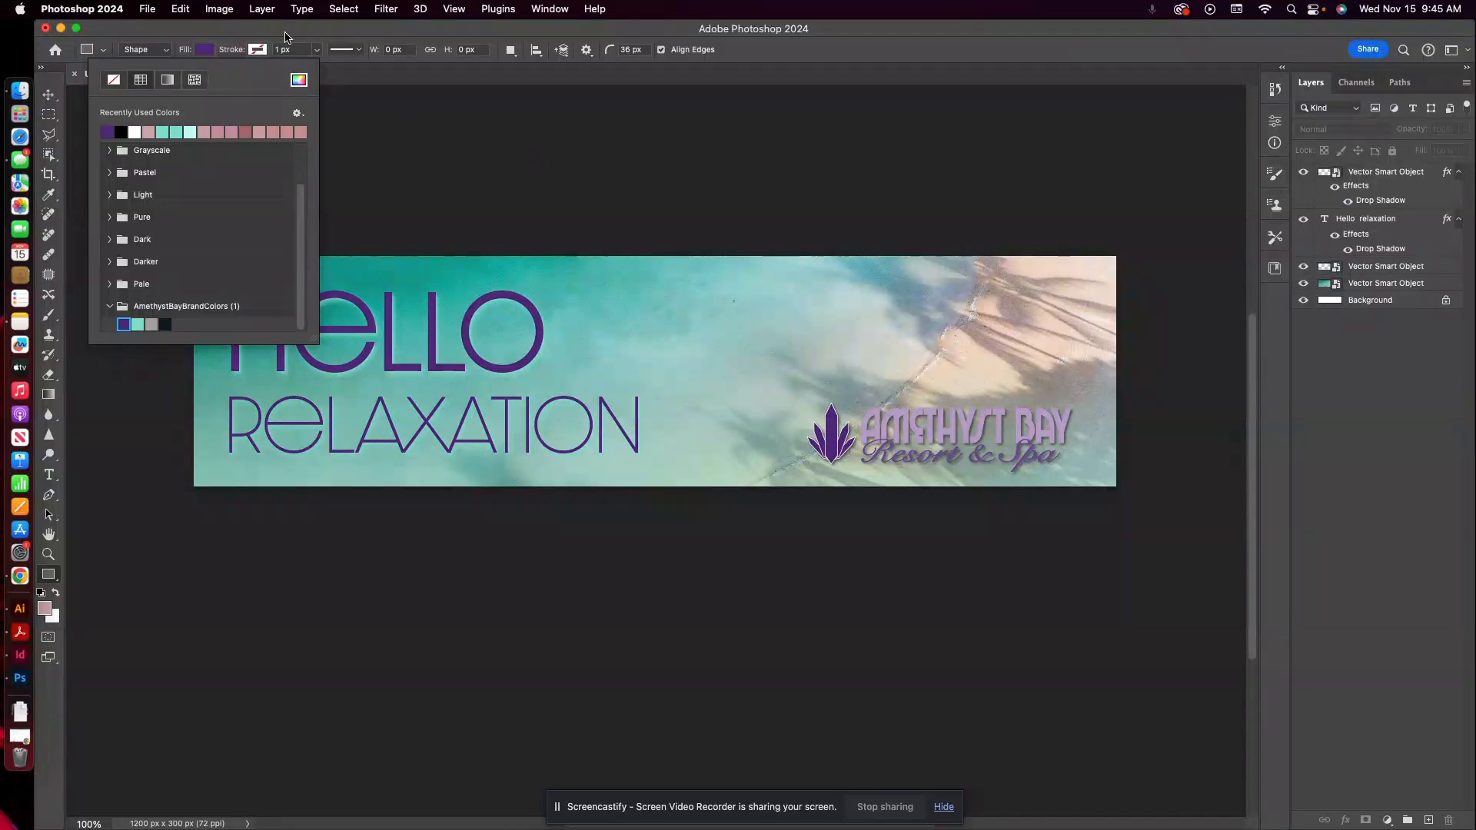
pyautogui.click(281, 46)
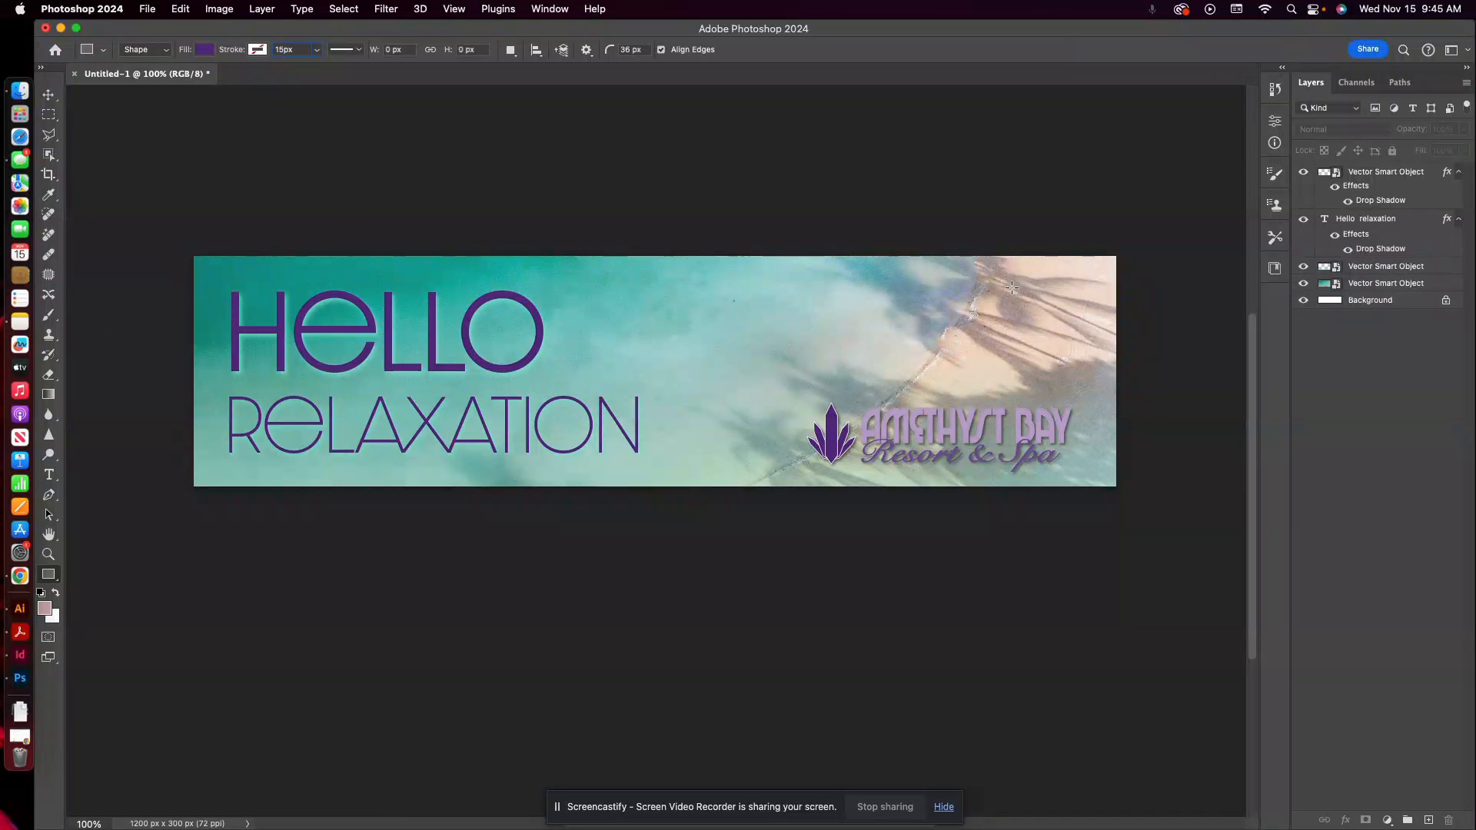
pyautogui.click(793, 294)
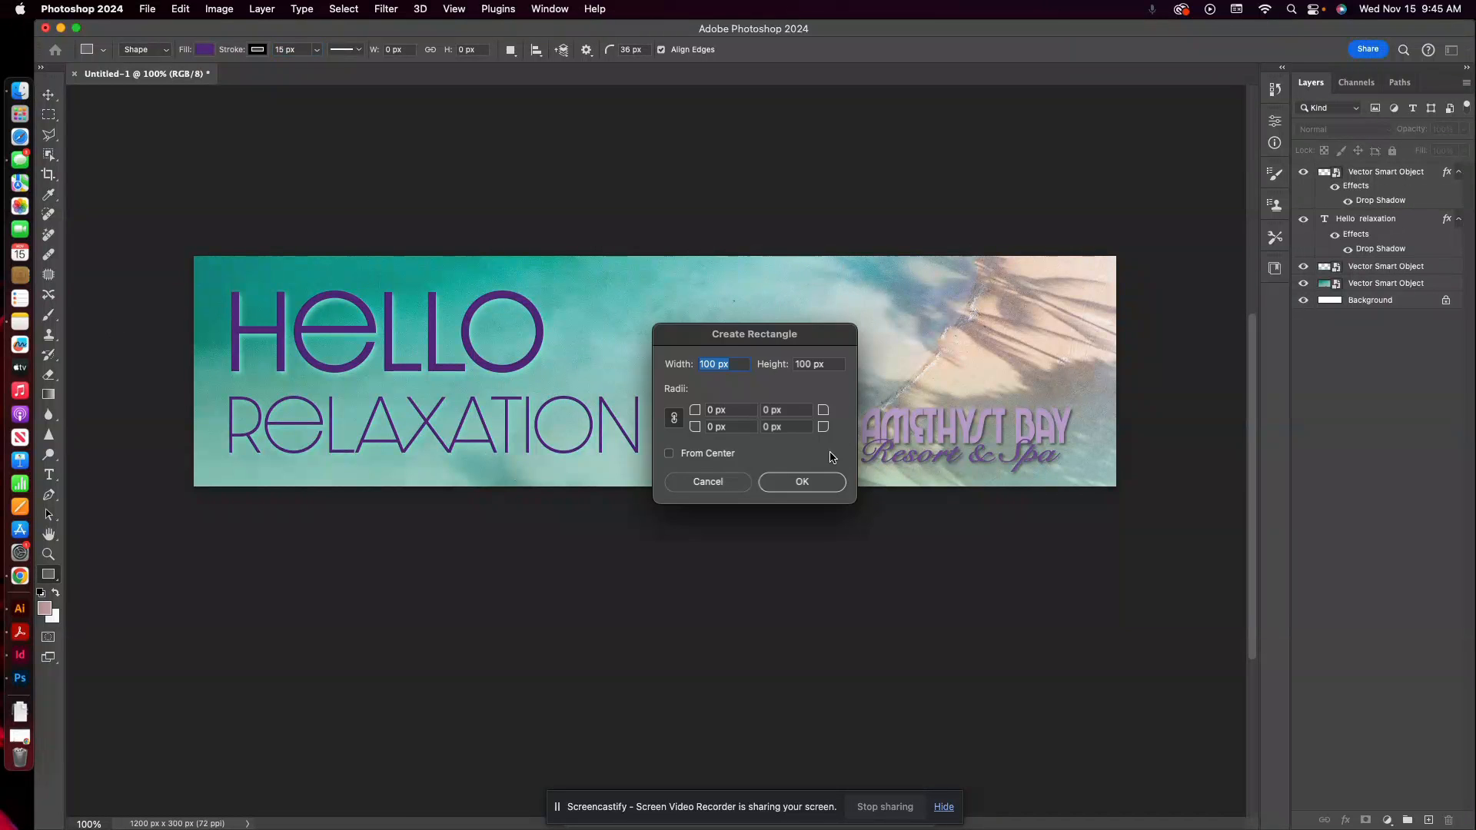
pyautogui.click(713, 481)
pyautogui.moveTo(817, 299); pyautogui.dragTo(1034, 348)
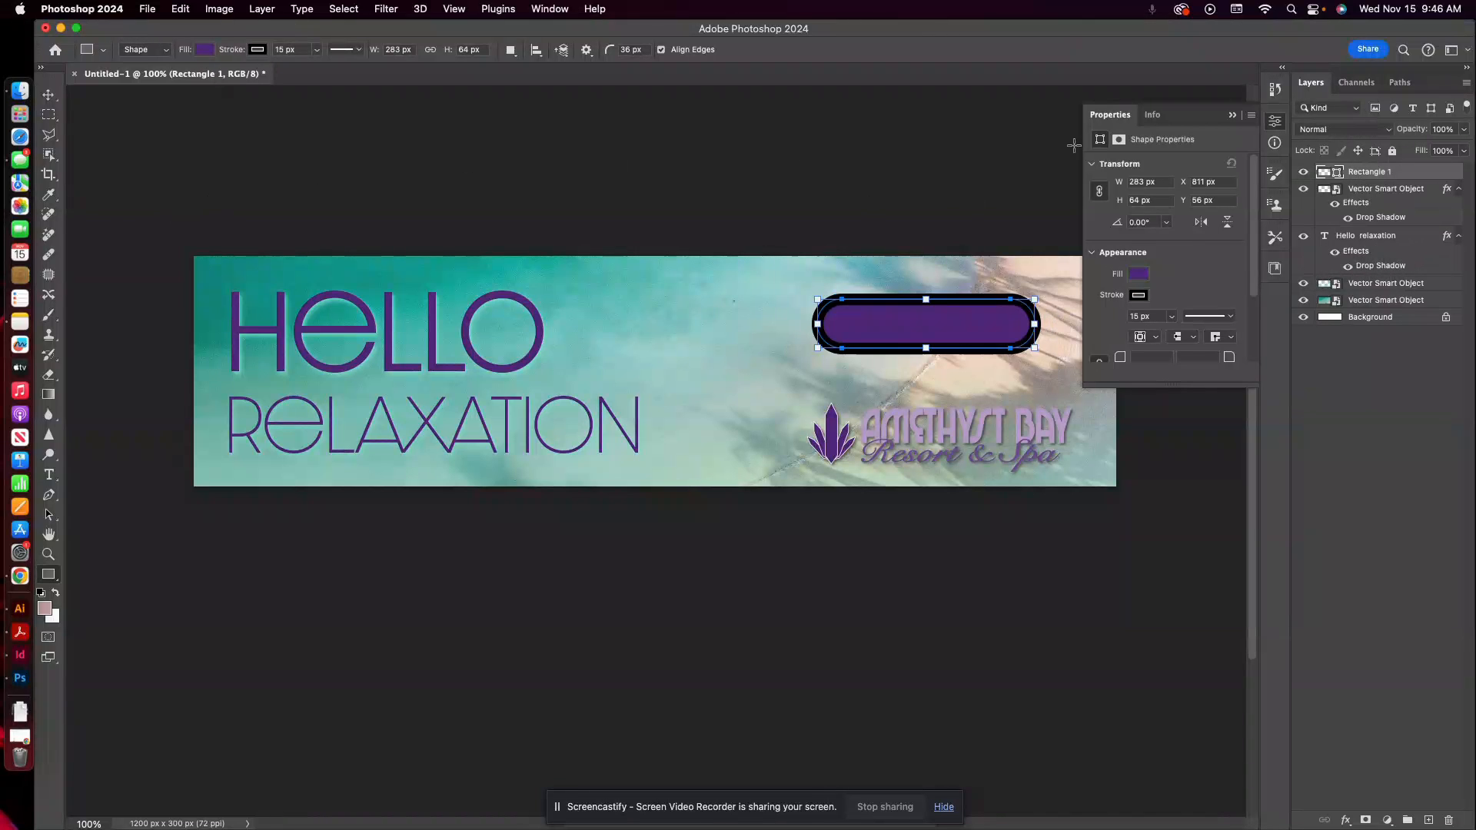
# Remove the purple rectangle's stroke and move the shape to about X 859 px, Y 64 px above the logo.
pyautogui.click(316, 49)
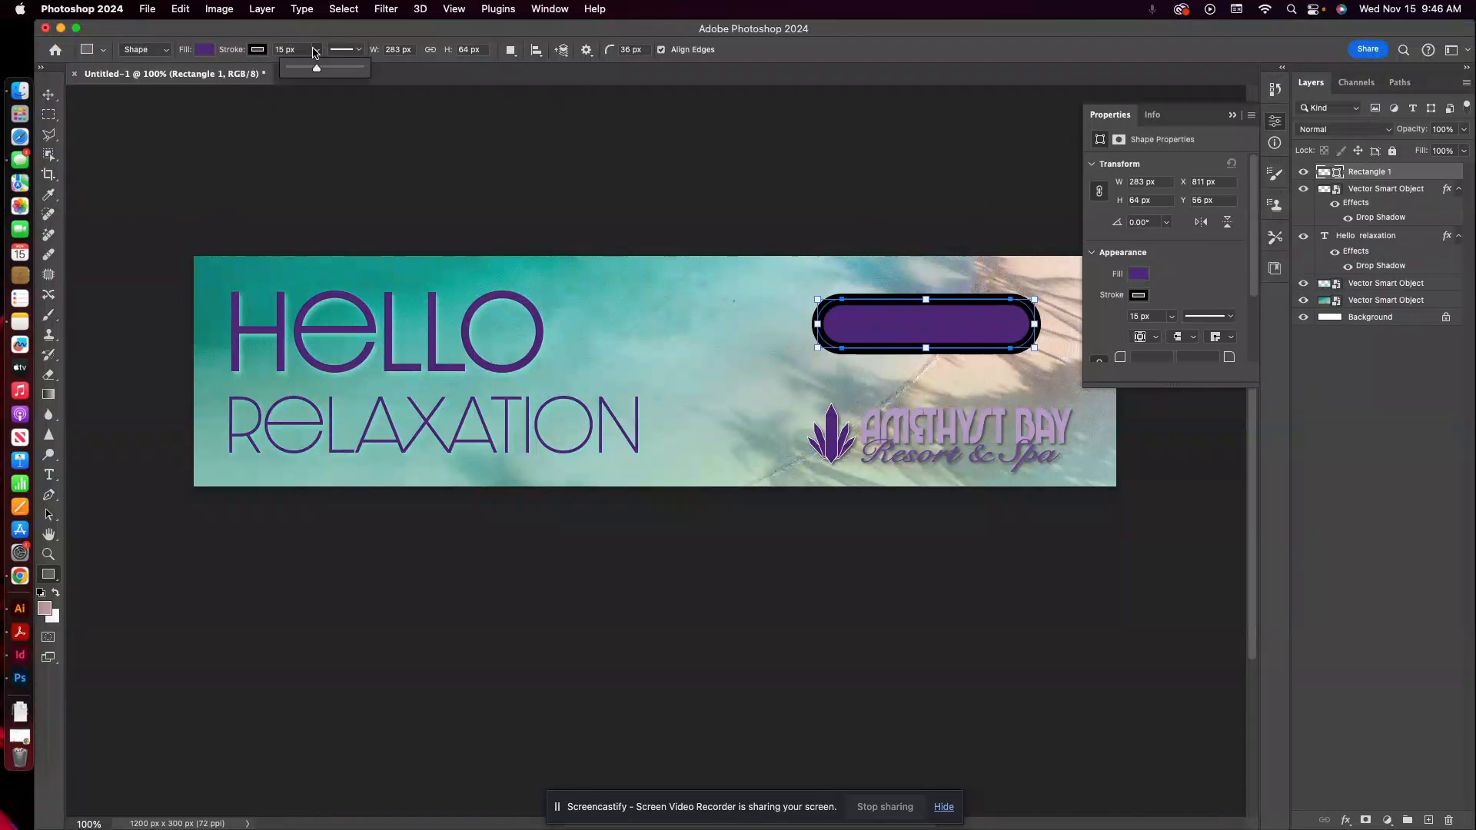
pyautogui.moveTo(309, 69); pyautogui.dragTo(220, 73)
pyautogui.click(256, 50)
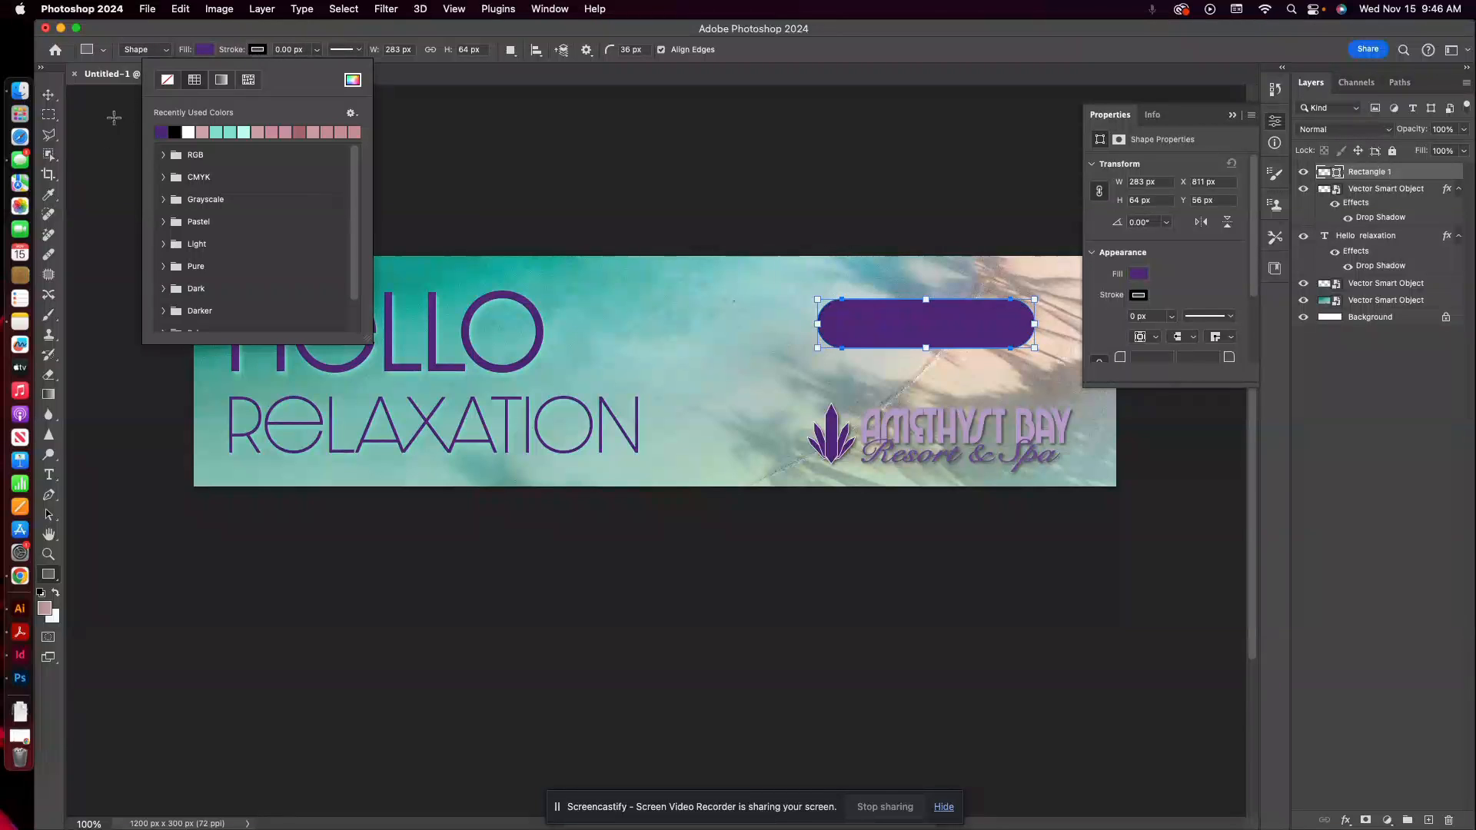
pyautogui.click(168, 80)
pyautogui.click(49, 94)
pyautogui.moveTo(985, 339); pyautogui.dragTo(1022, 345)
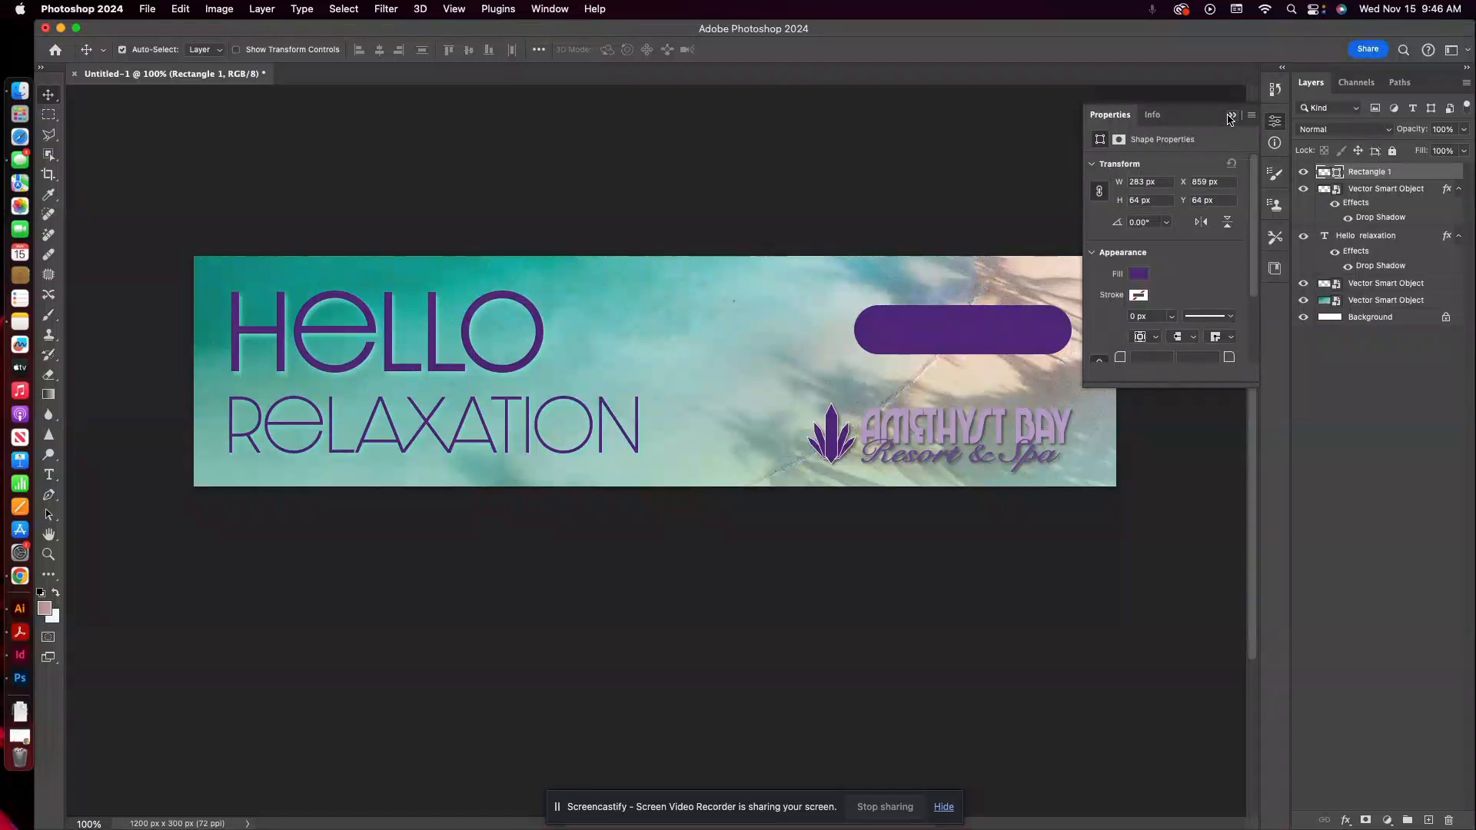
pyautogui.click(1232, 115)
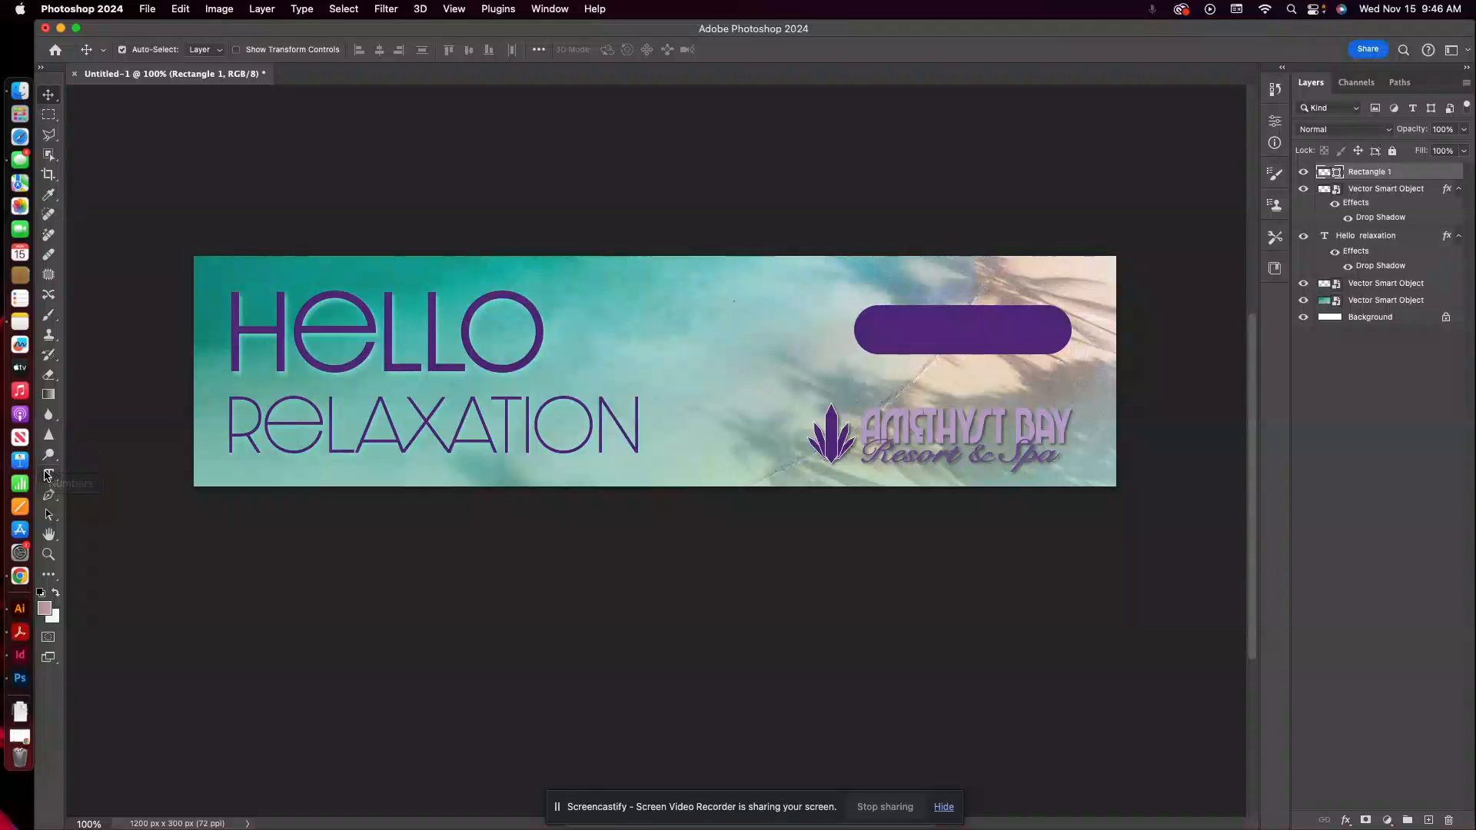
# Add a text box reading "BOOK NOW" at 24 pt in Dazzle Unicase Thin, just over the purple shape's upper edge.
pyautogui.click(48, 475)
pyautogui.moveTo(864, 275); pyautogui.dragTo(1058, 323)
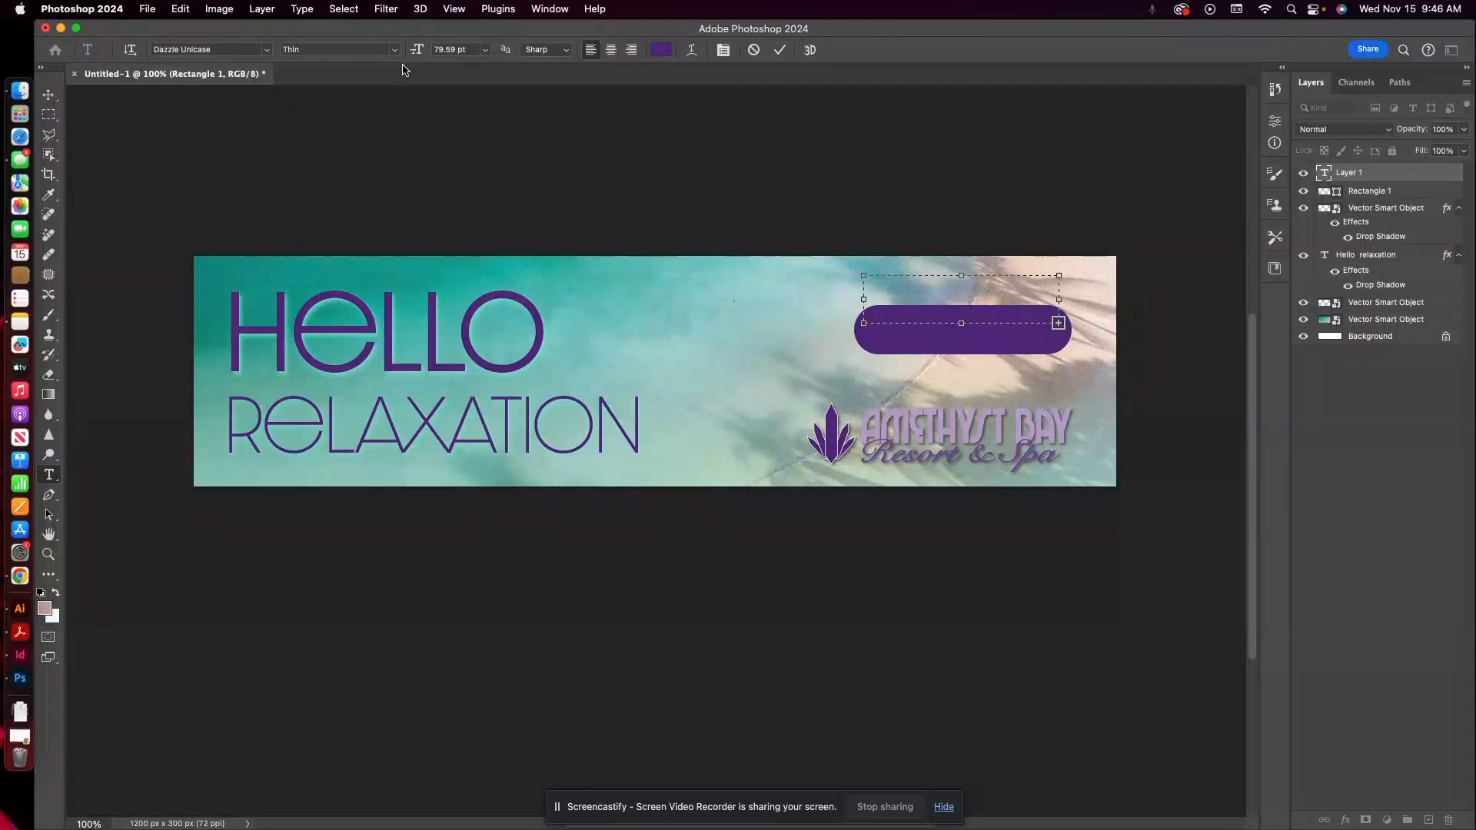
pyautogui.click(484, 51)
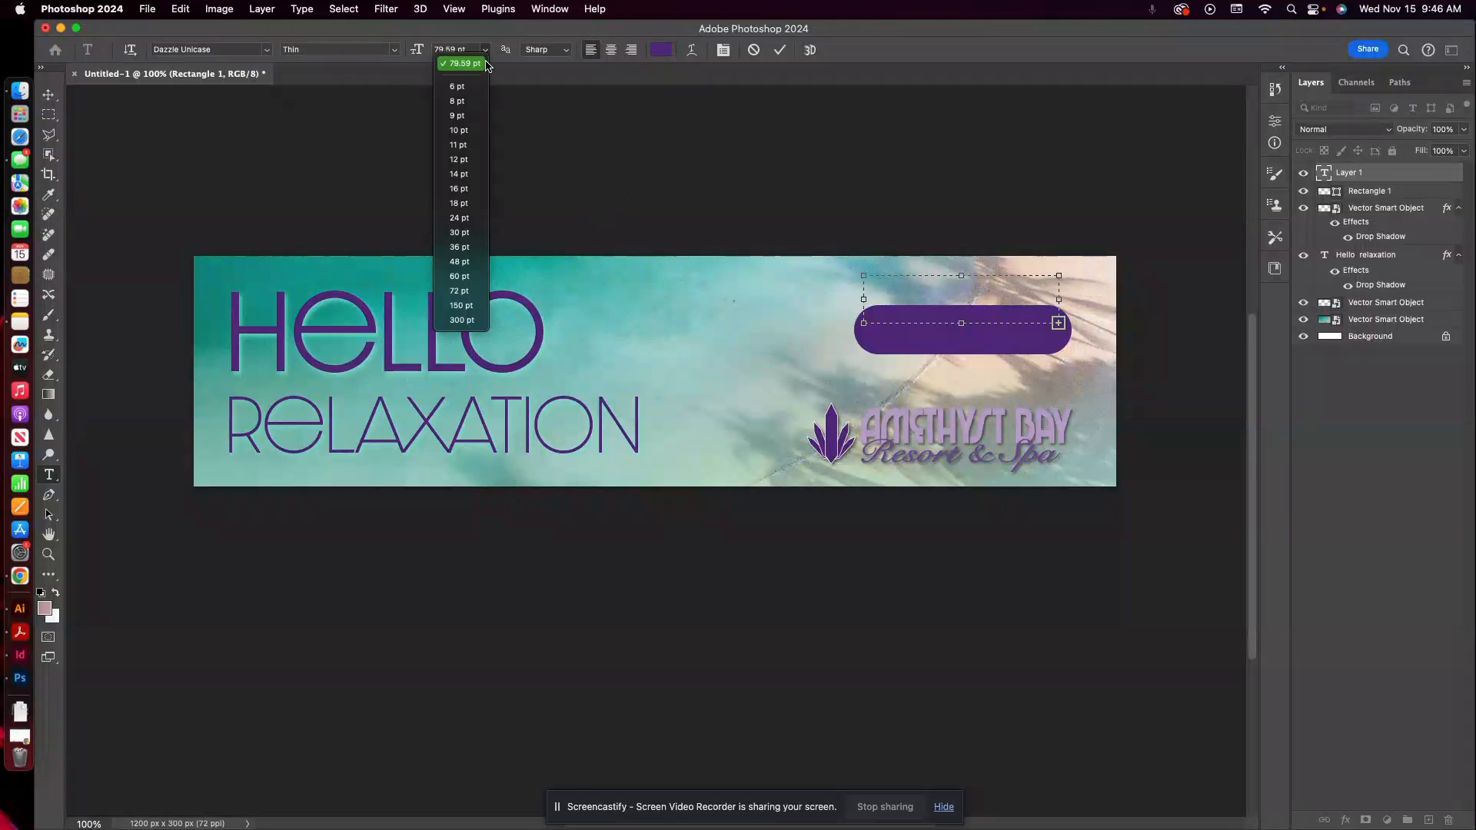
pyautogui.click(461, 203)
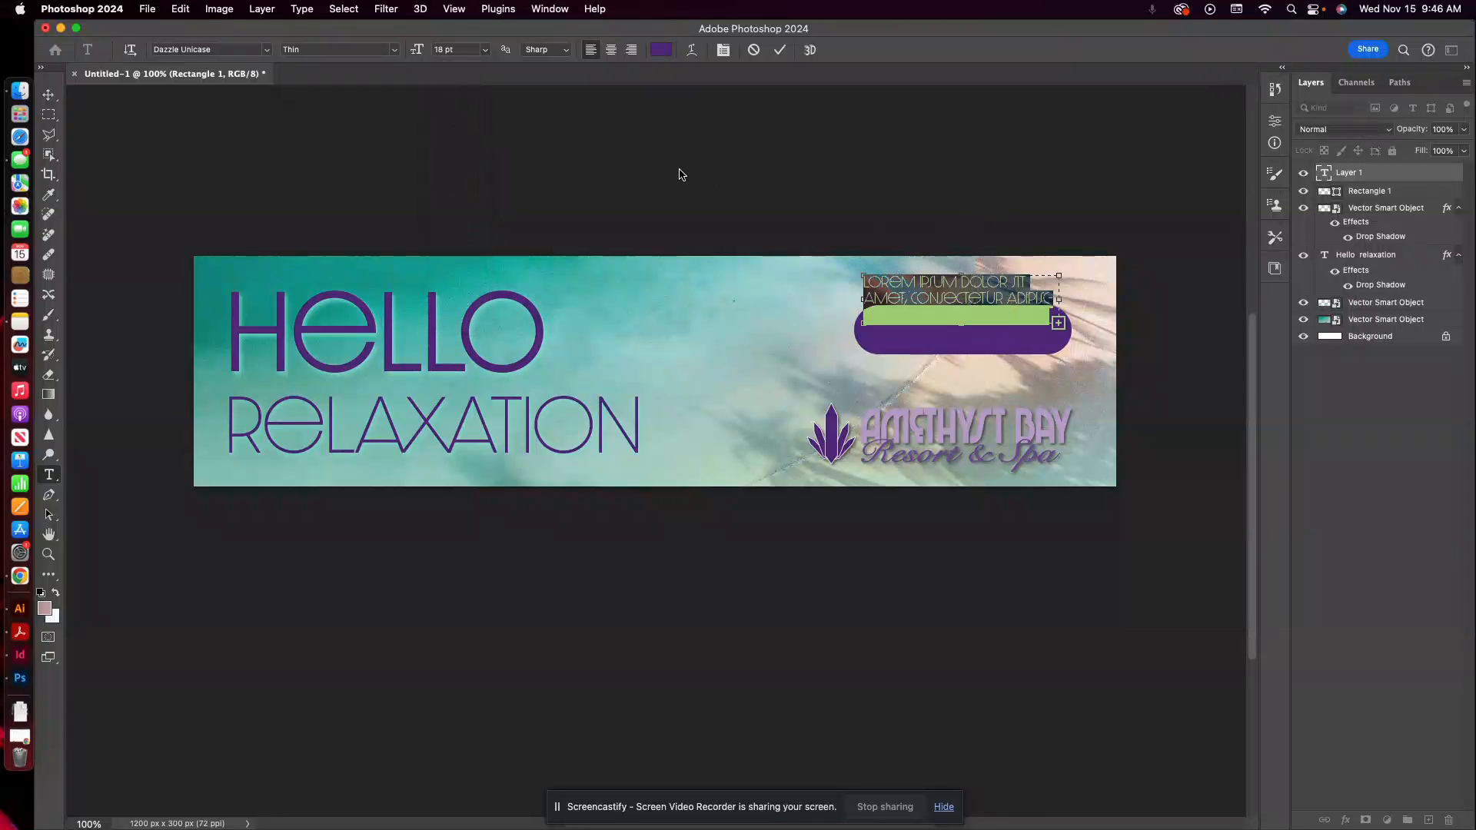
pyautogui.click(484, 49)
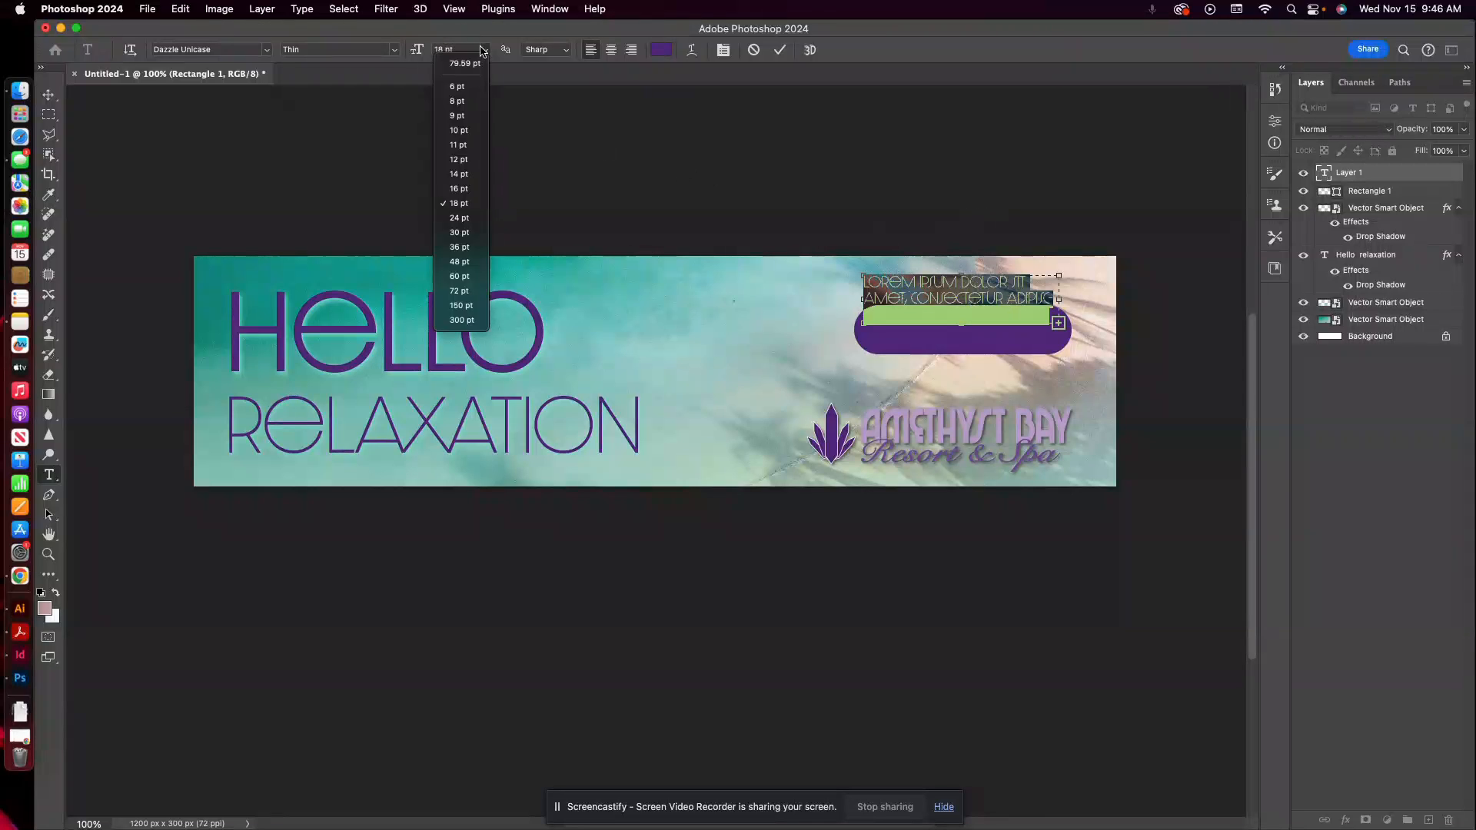
pyautogui.click(462, 221)
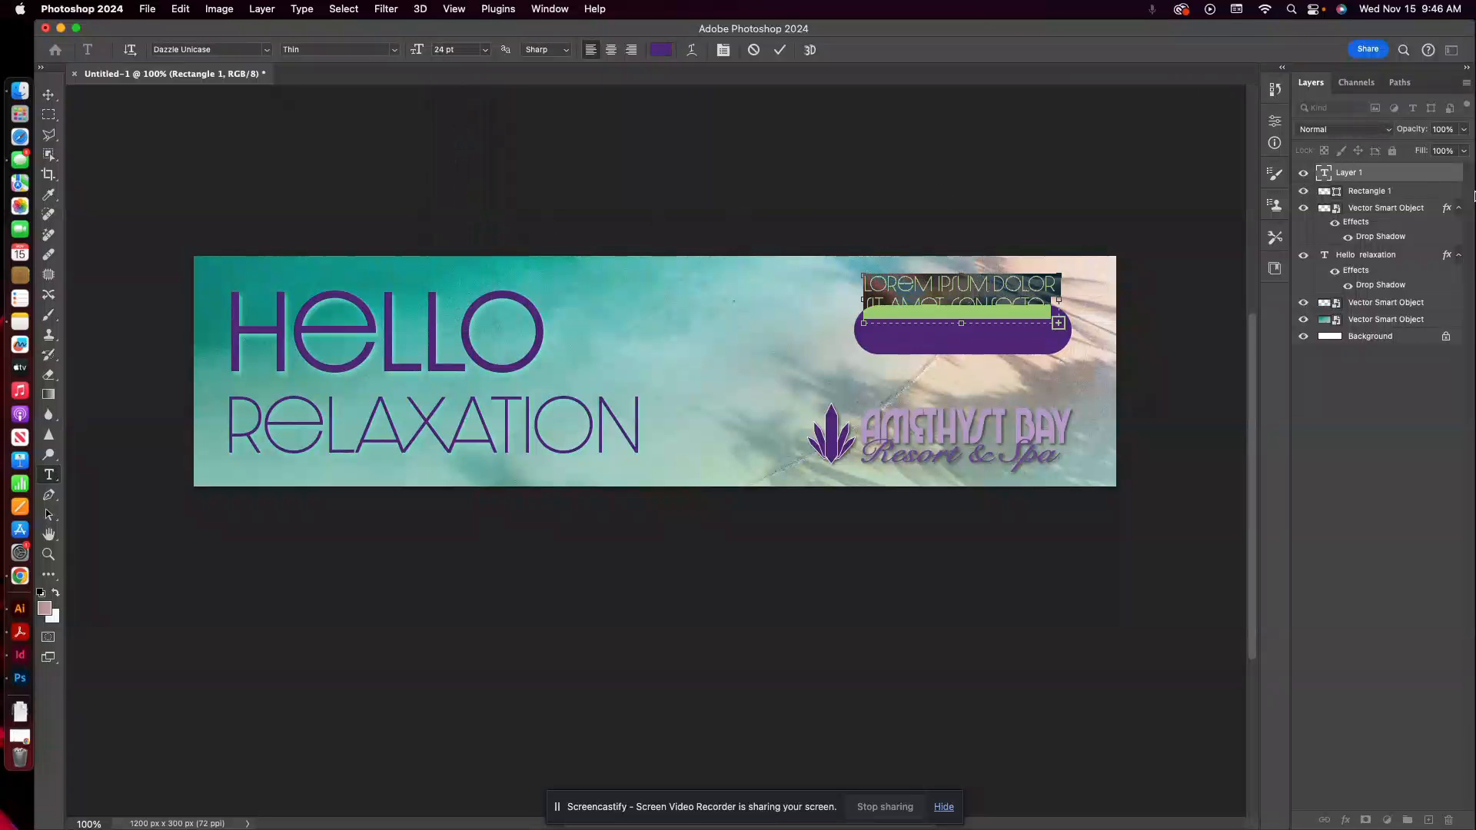
pyautogui.write('BOOK NO')
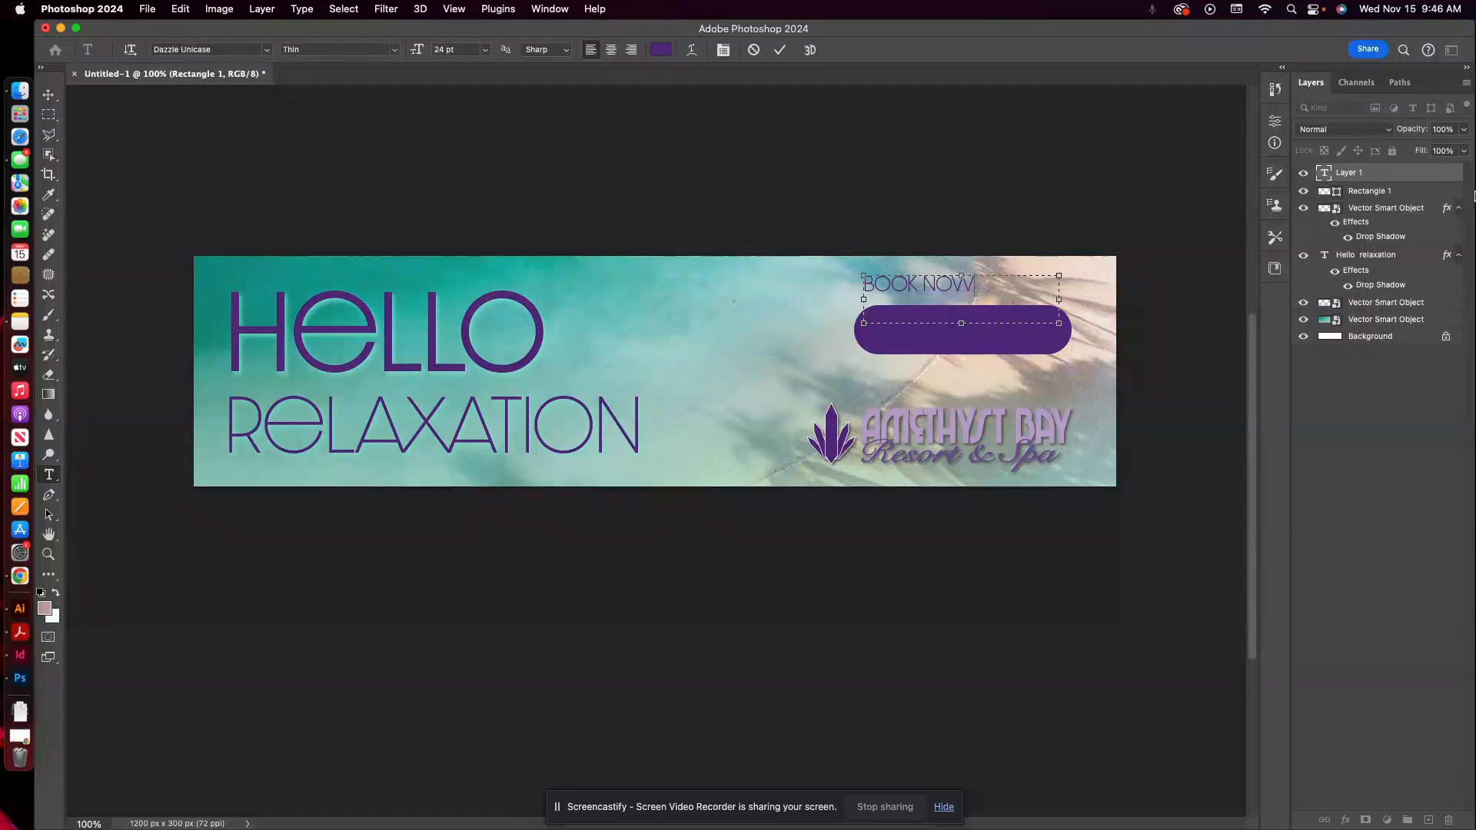
pyautogui.write('W')
# Make the BOOK NOW text white (#ffffff), centre-aligned and 30 pt.
pyautogui.moveTo(989, 284); pyautogui.dragTo(801, 286)
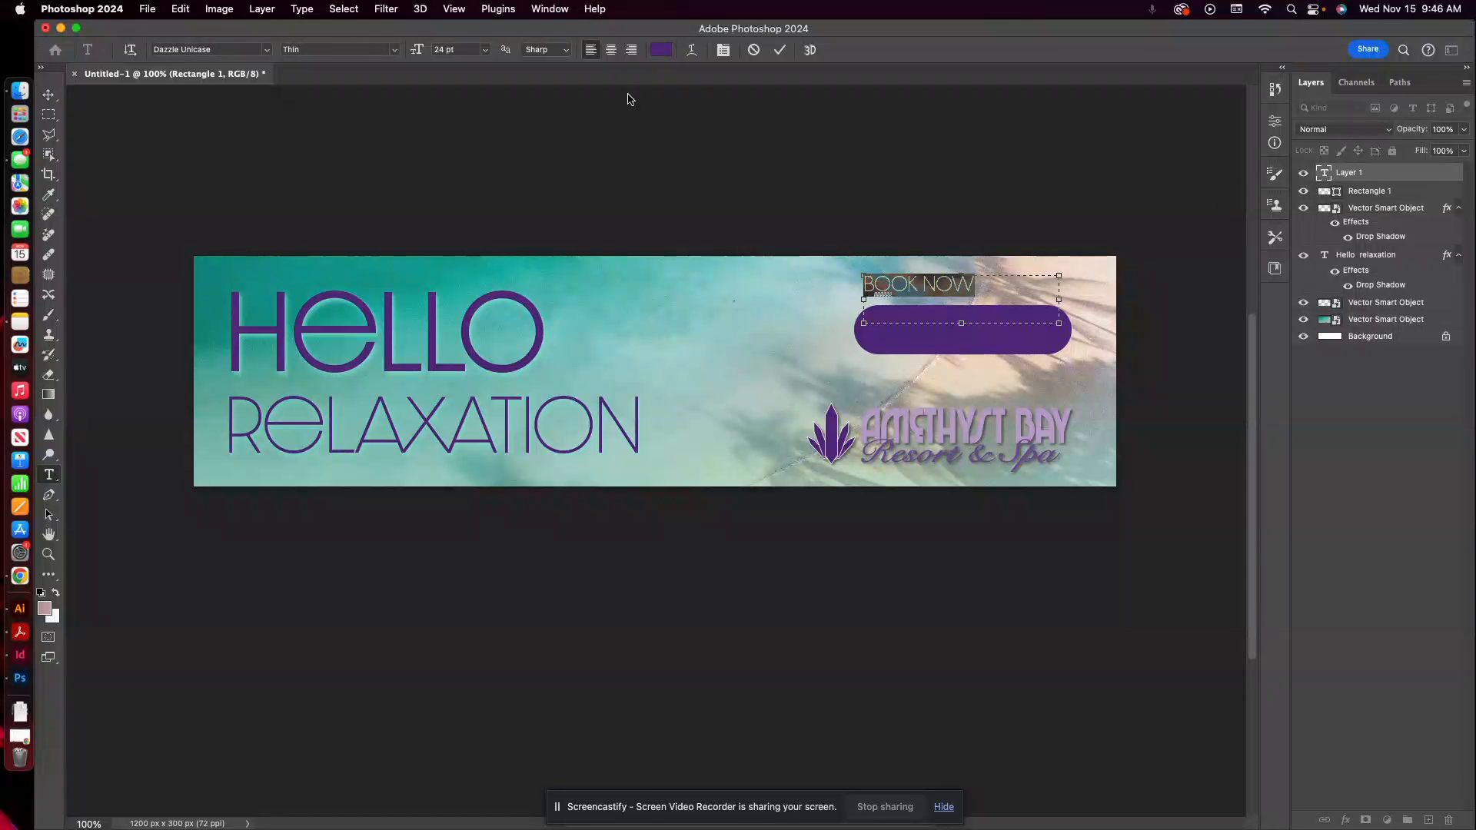
pyautogui.click(662, 50)
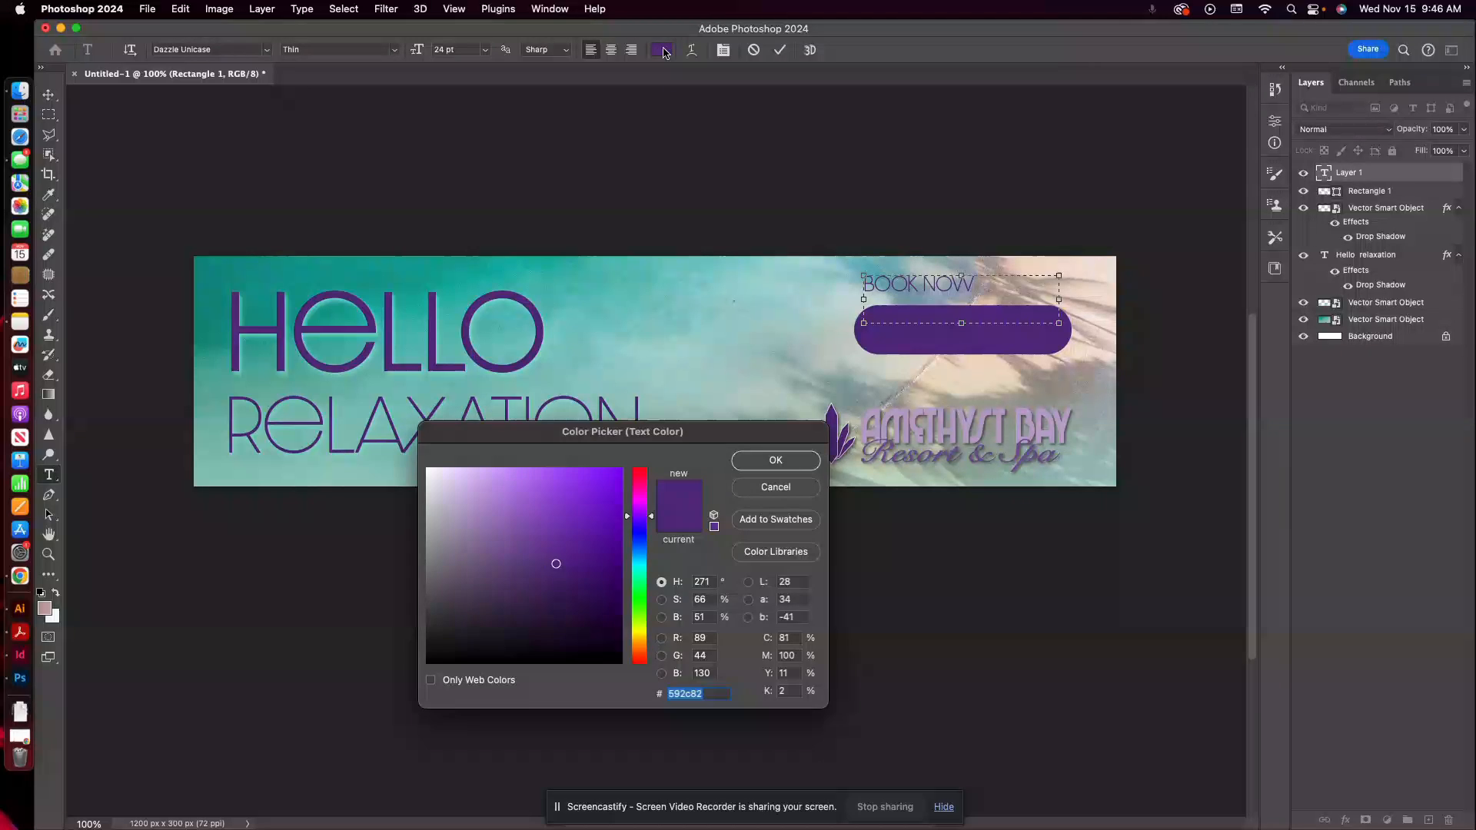
pyautogui.click(428, 471)
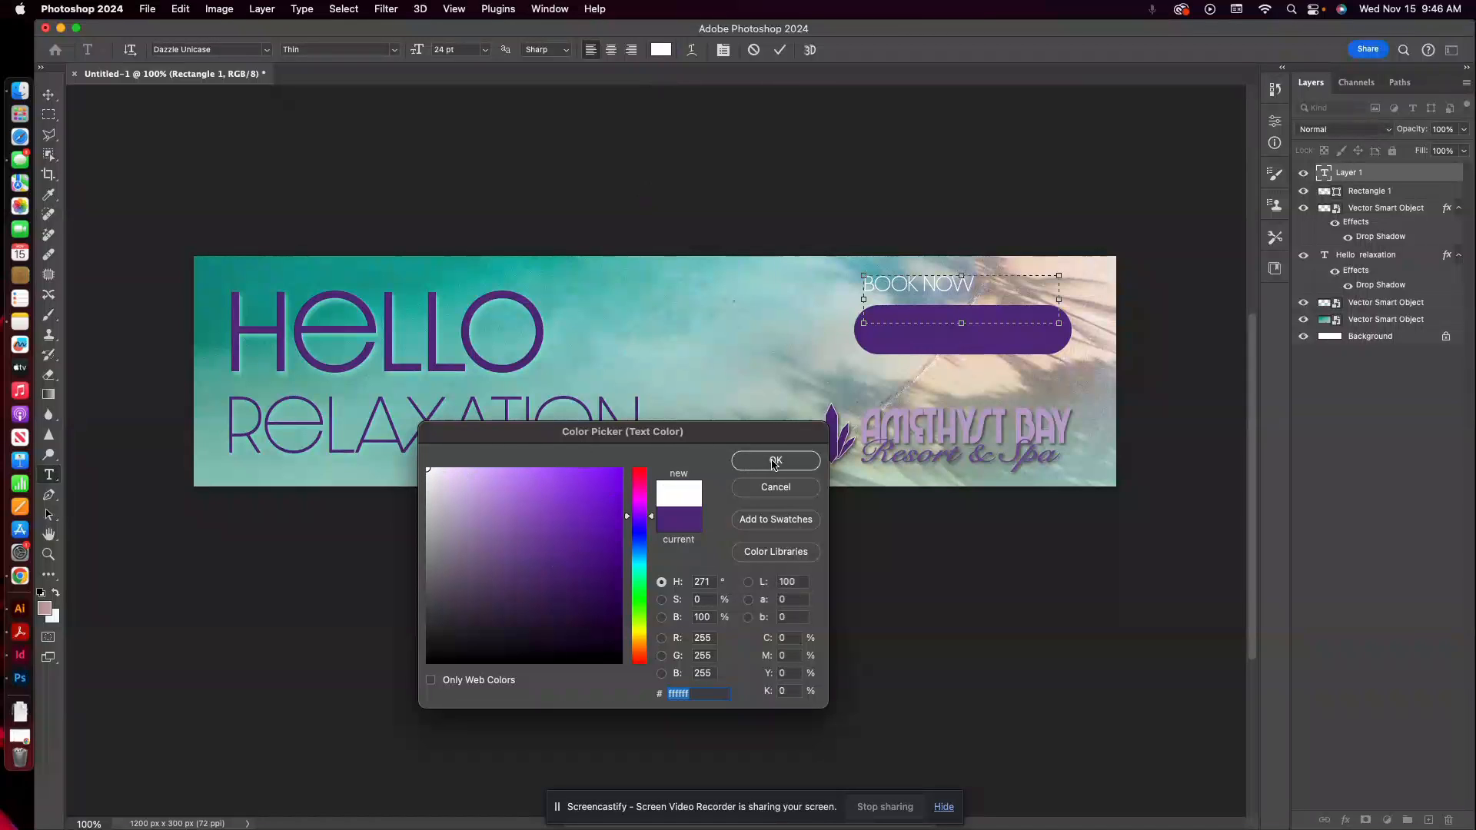
pyautogui.click(774, 461)
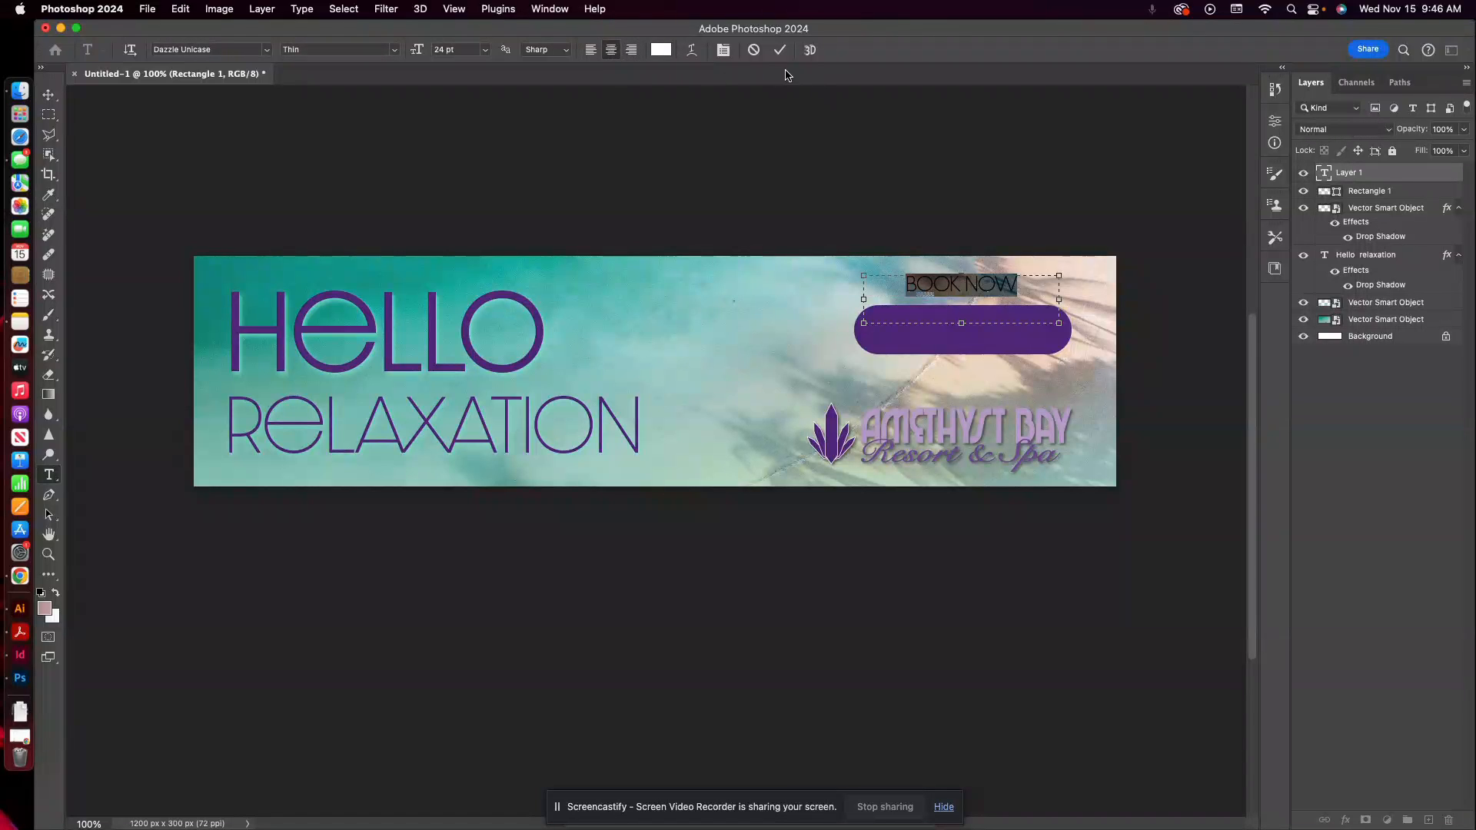
pyautogui.click(489, 51)
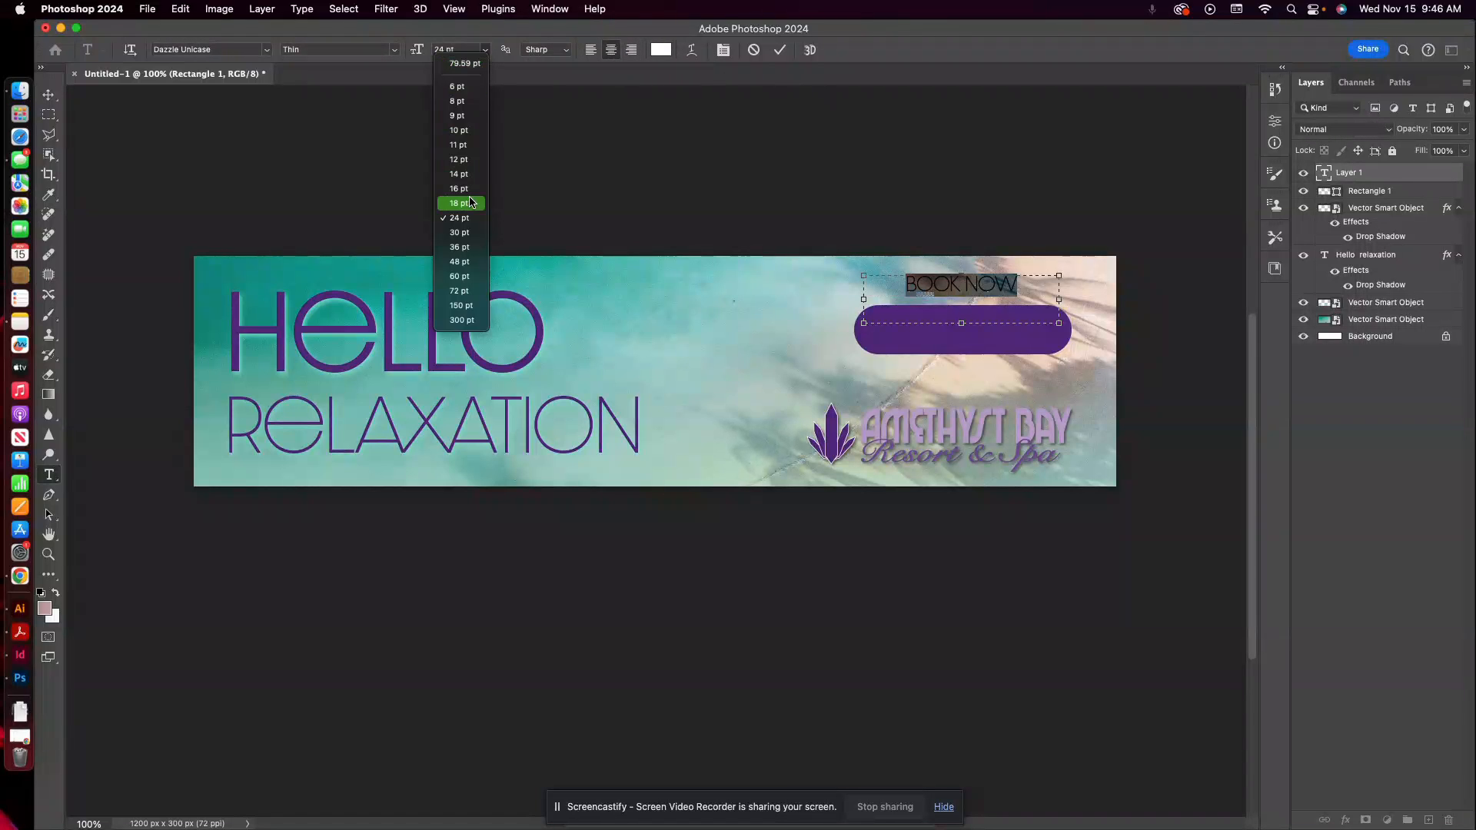
pyautogui.click(460, 233)
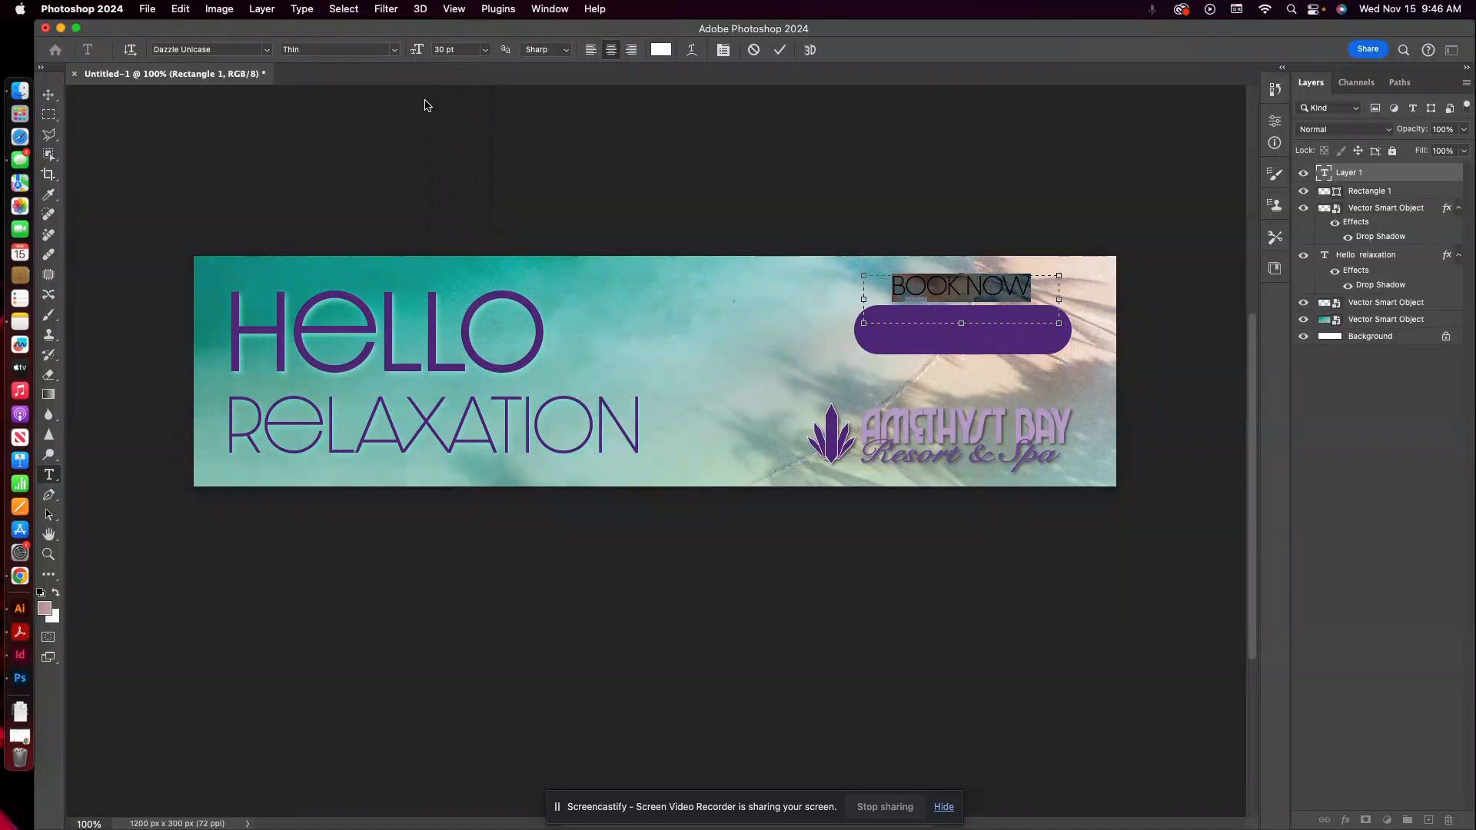
# Commit the BOOK NOW text, move it down onto the purple shape and nudge it to the shape's centre.
pyautogui.click(49, 94)
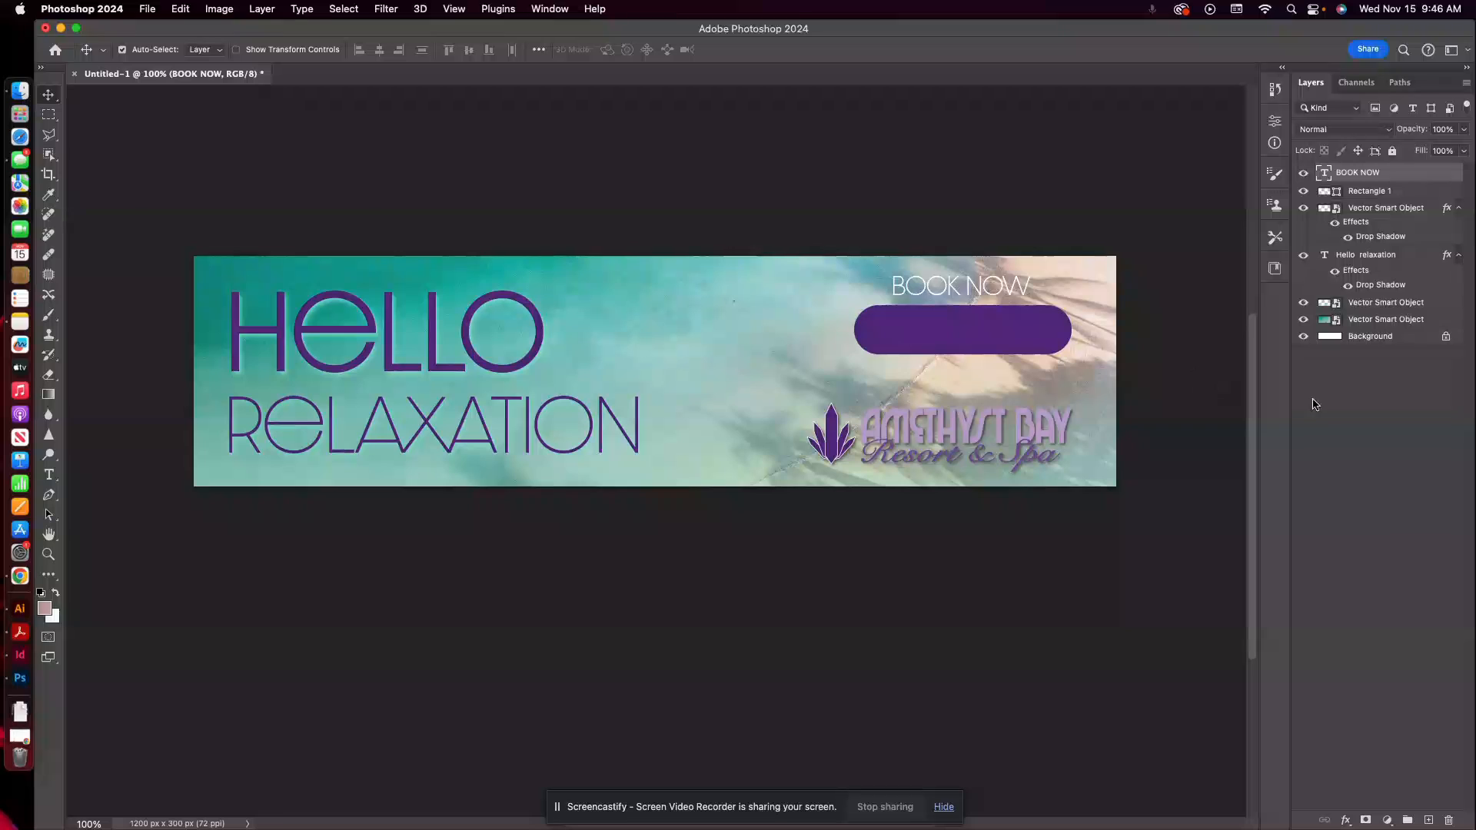
pyautogui.moveTo(983, 297); pyautogui.dragTo(985, 345)
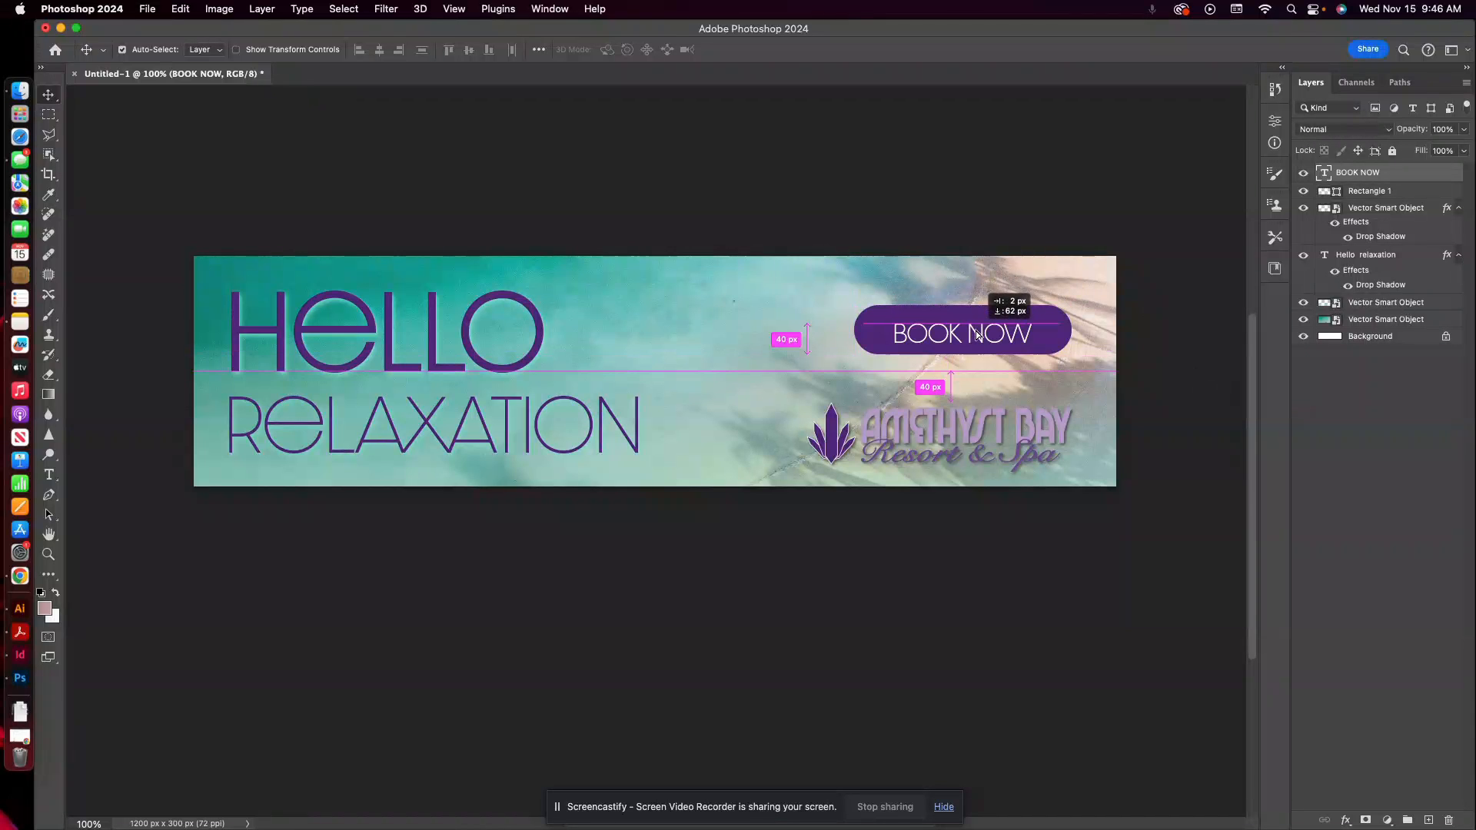
pyautogui.press('Up')
pyautogui.press('Up')
pyautogui.press('Up')
pyautogui.press('Up')
pyautogui.press('Up')
pyautogui.press('Up')
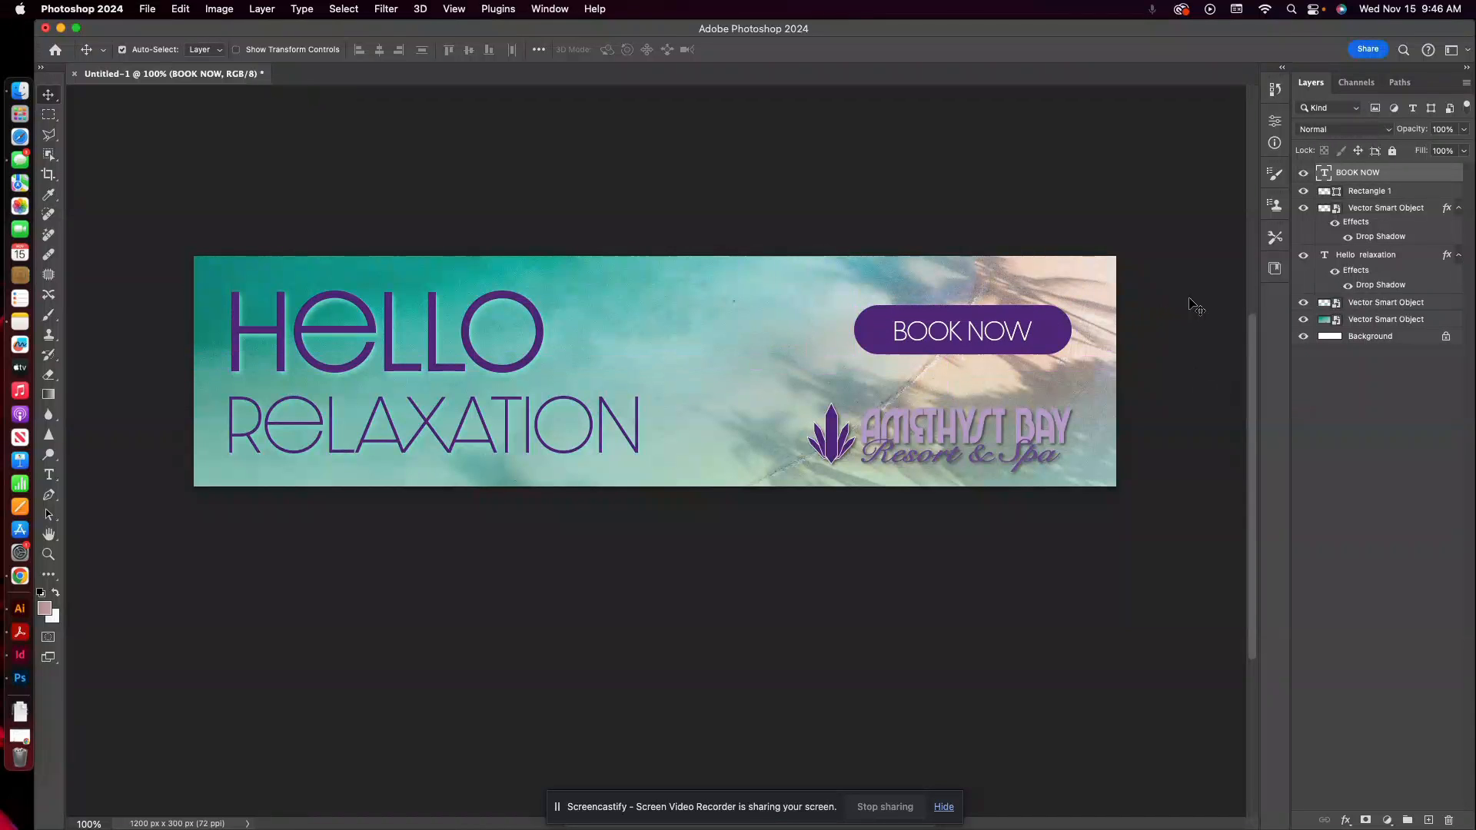
pyautogui.press('Down')
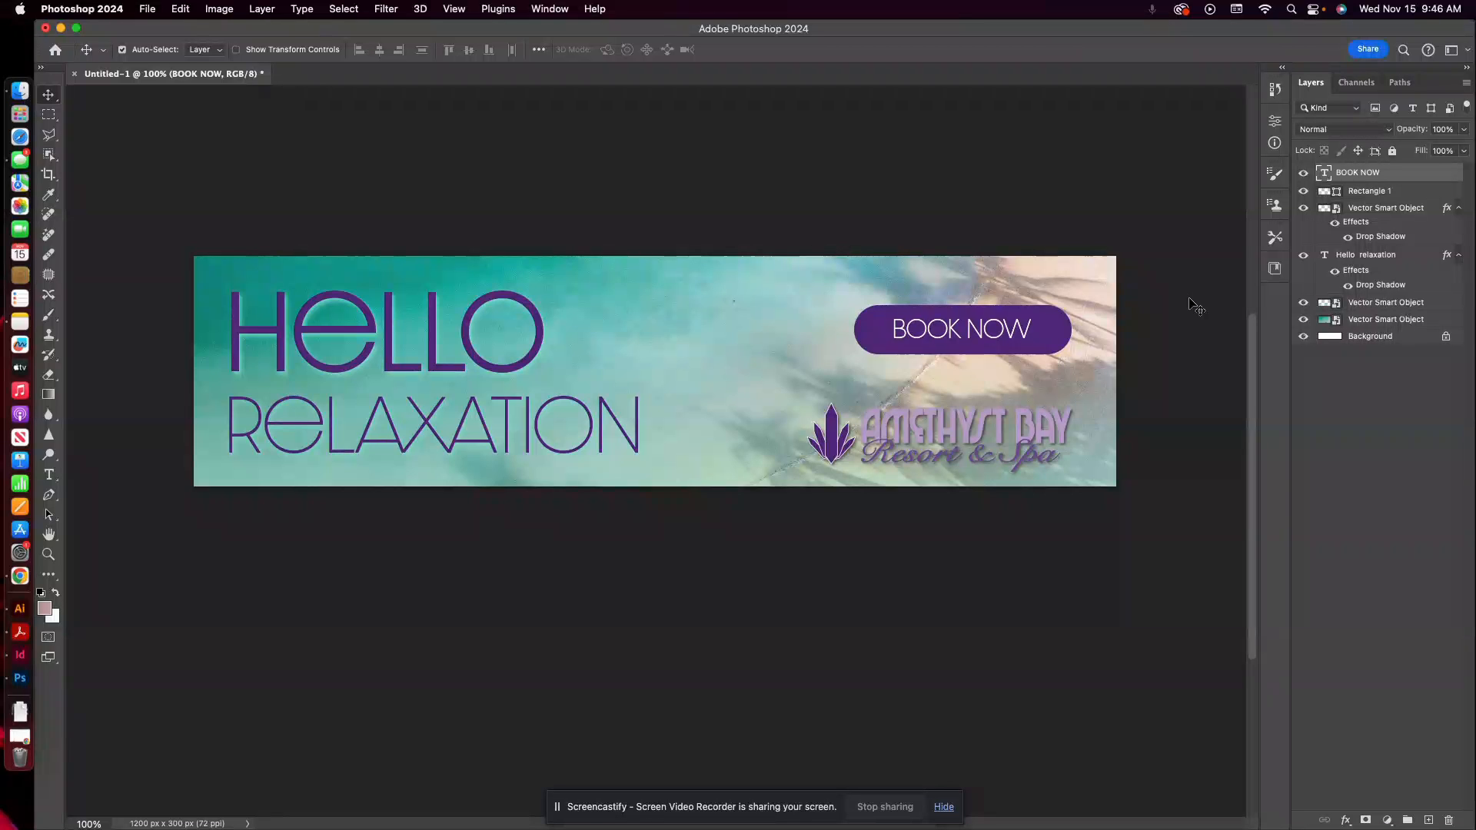
pyautogui.press('Right')
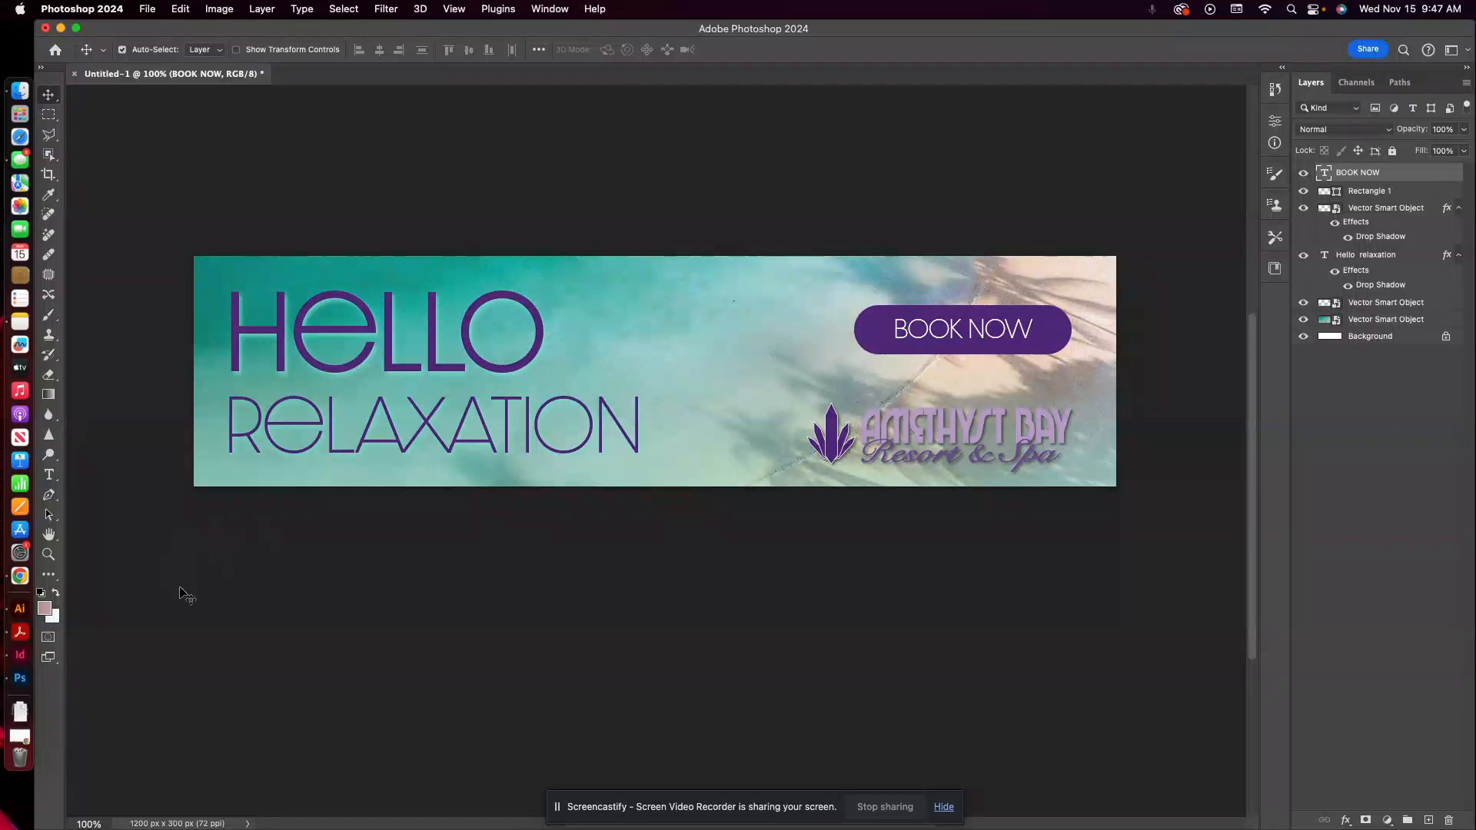
# Compare the banner with the original magazine ad in Illustrator and return to Photoshop.
pyautogui.click(20, 608)
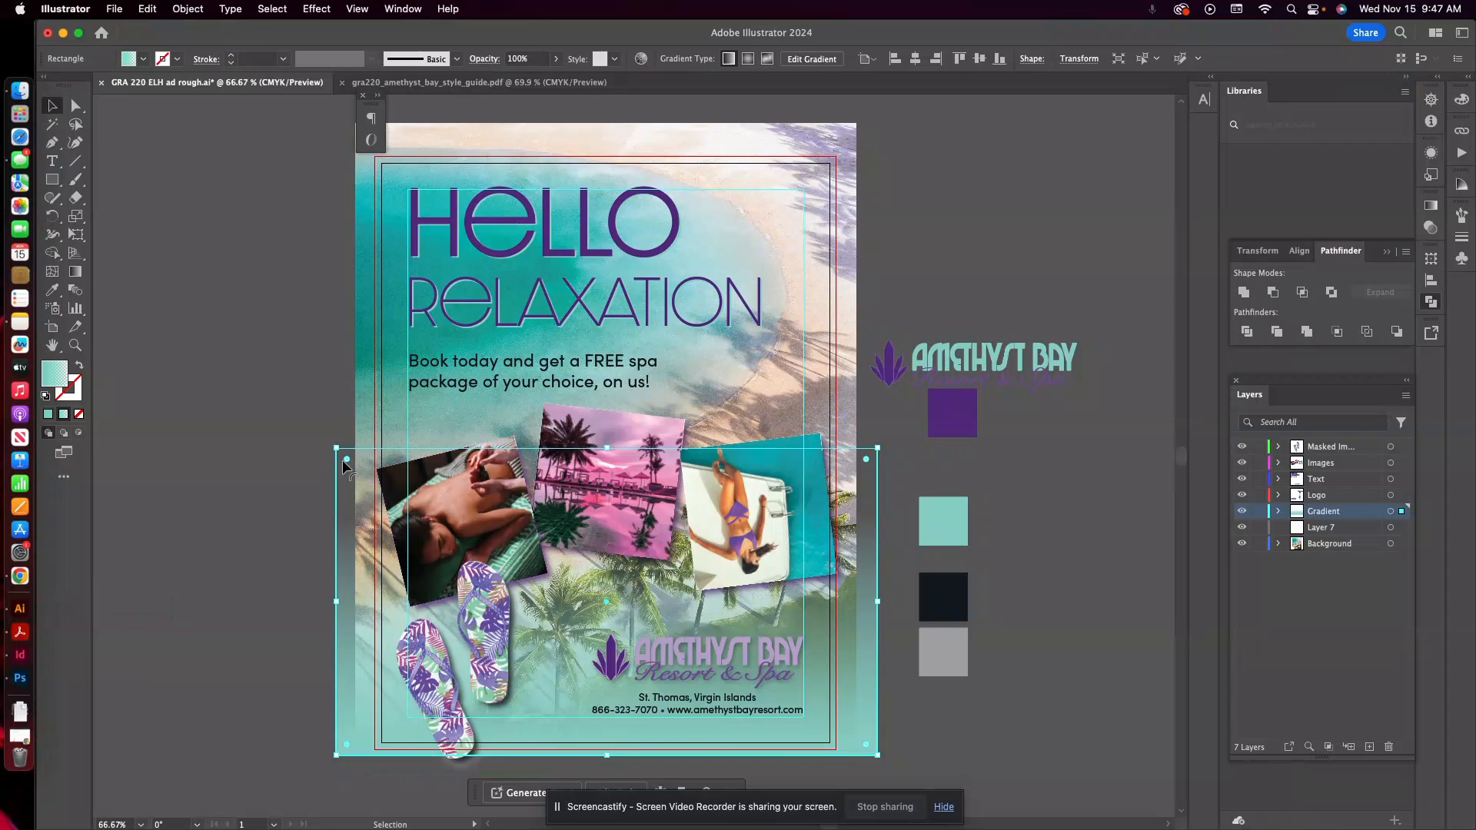
pyautogui.click(20, 678)
# Save the banner as a Photoshop file in GRA 220 2023, named with the designer's first name and "Web Banner Headline", with Maximize Compatibility.
pyautogui.click(147, 9)
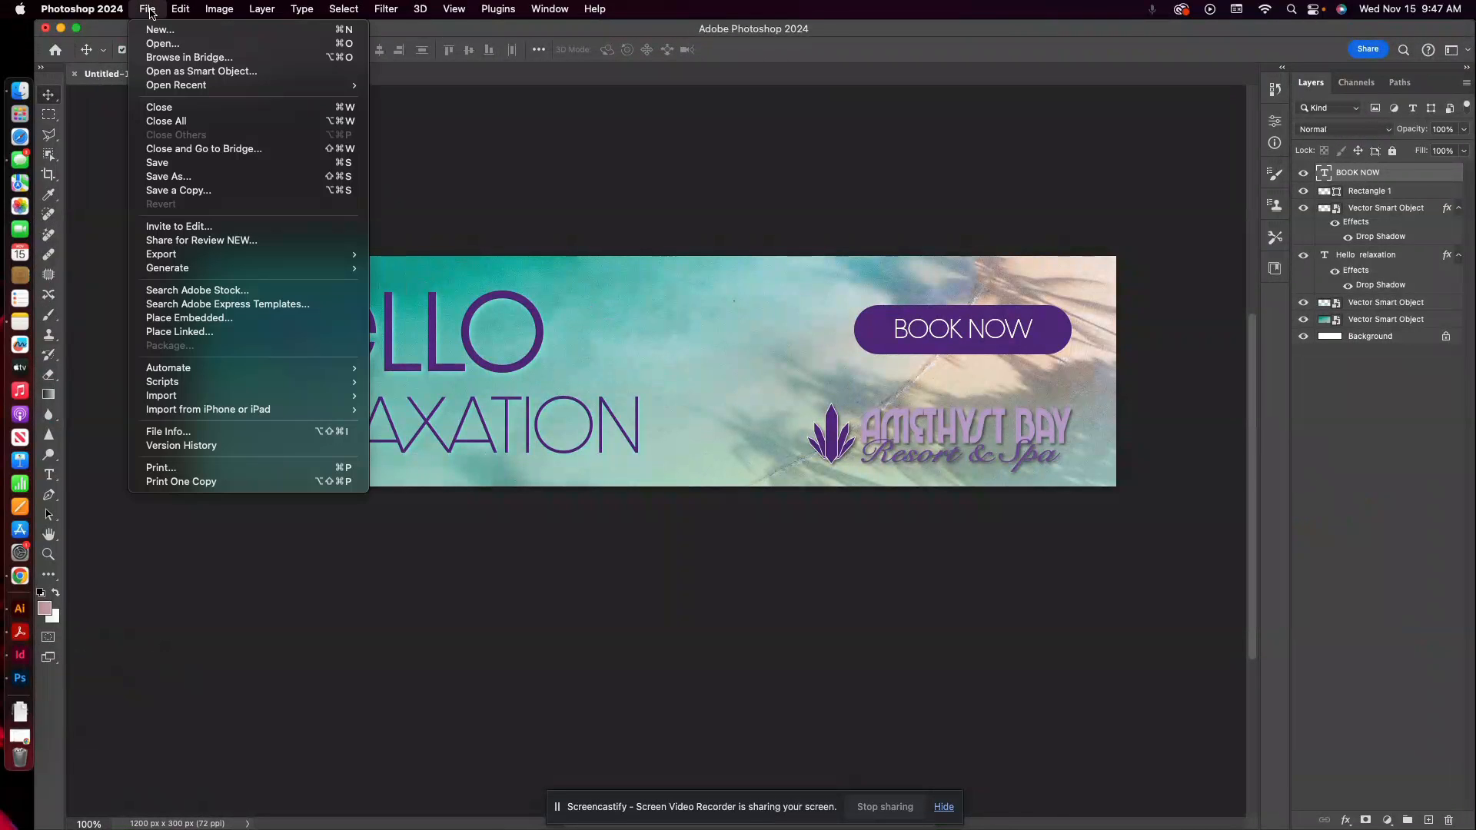
pyautogui.click(183, 176)
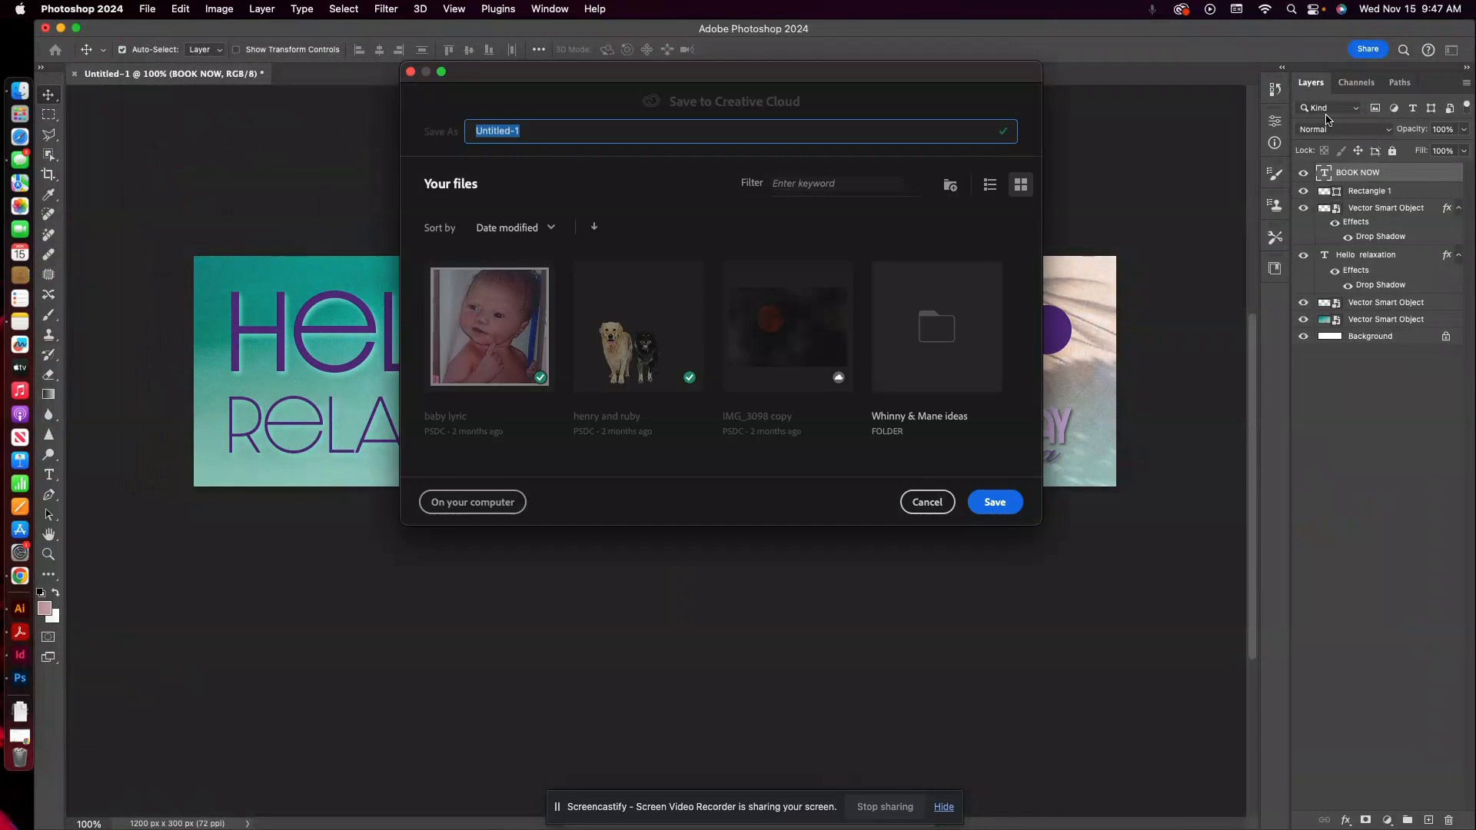
pyautogui.click(472, 504)
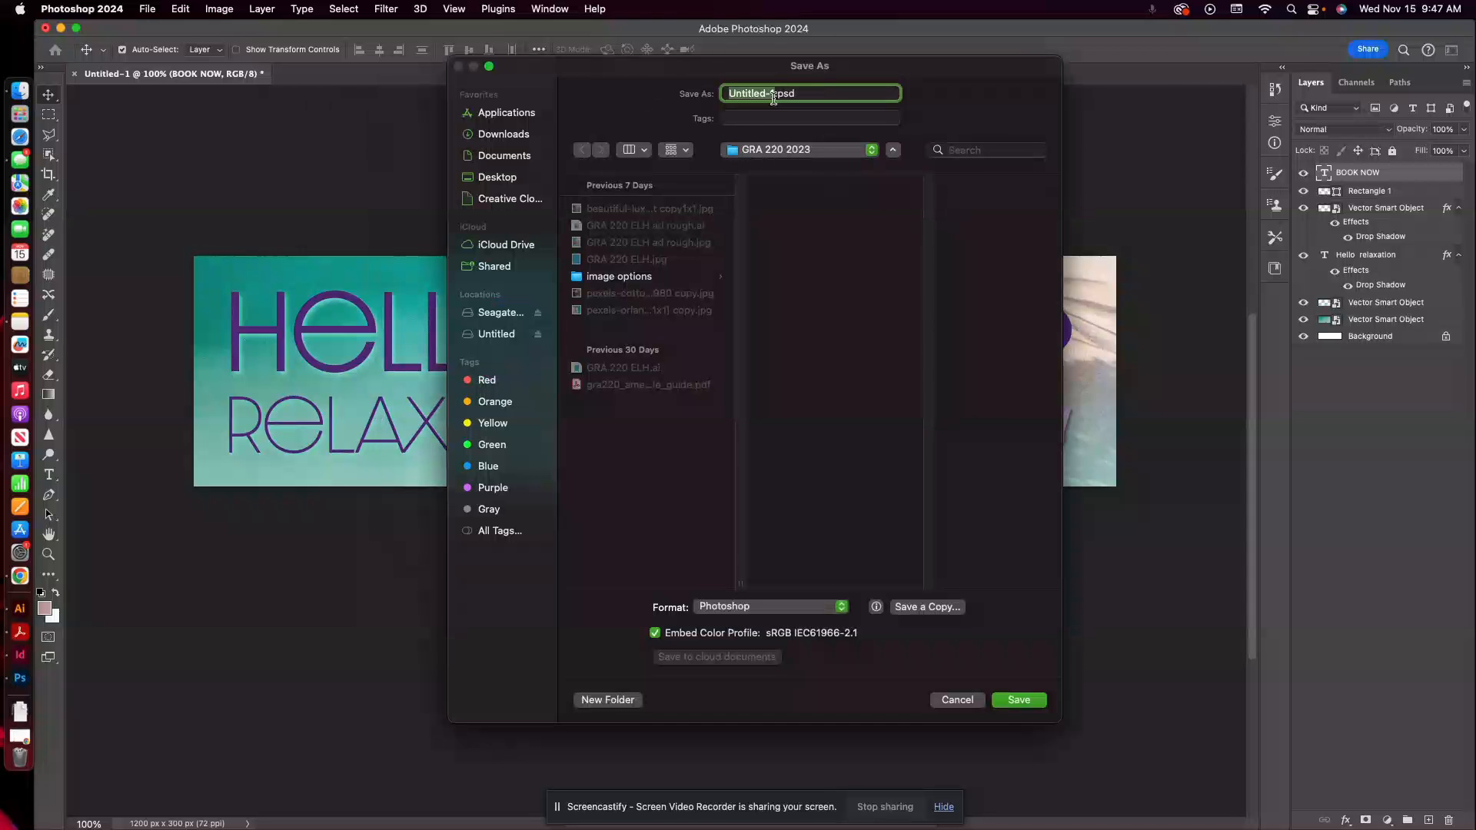
pyautogui.write('Erica Web Banner Headline')
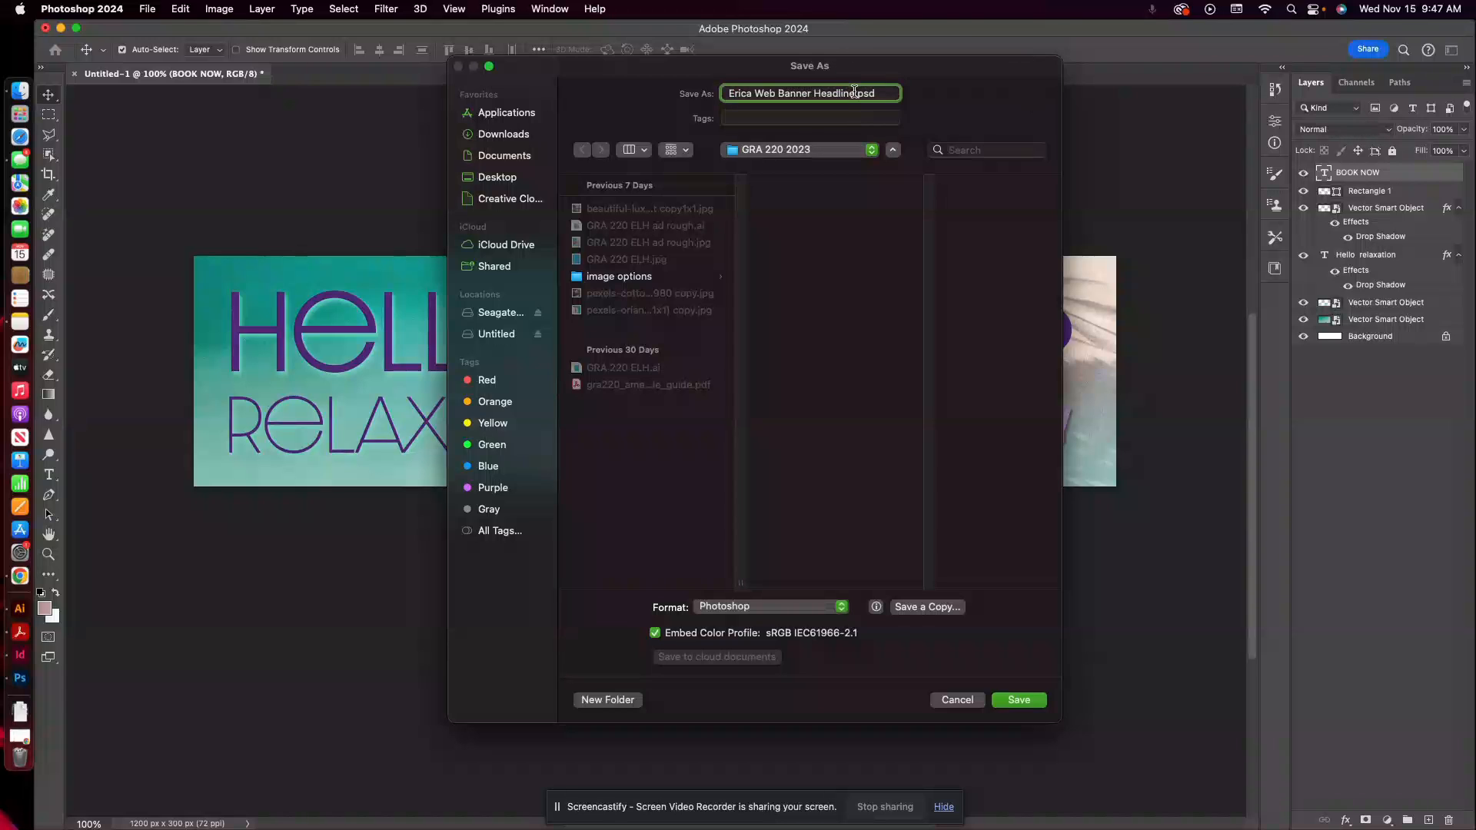
pyautogui.click(1021, 702)
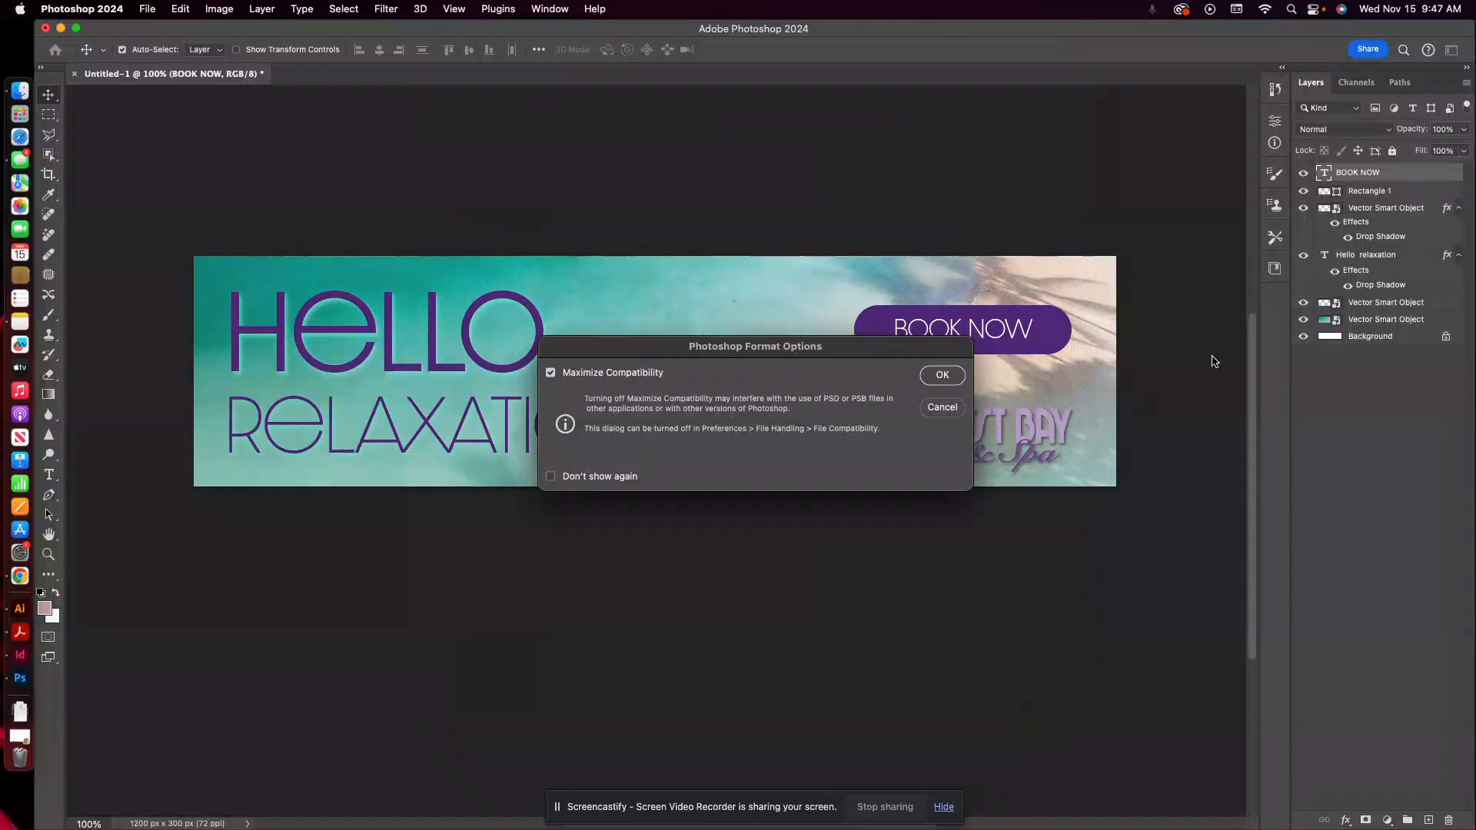
pyautogui.click(943, 376)
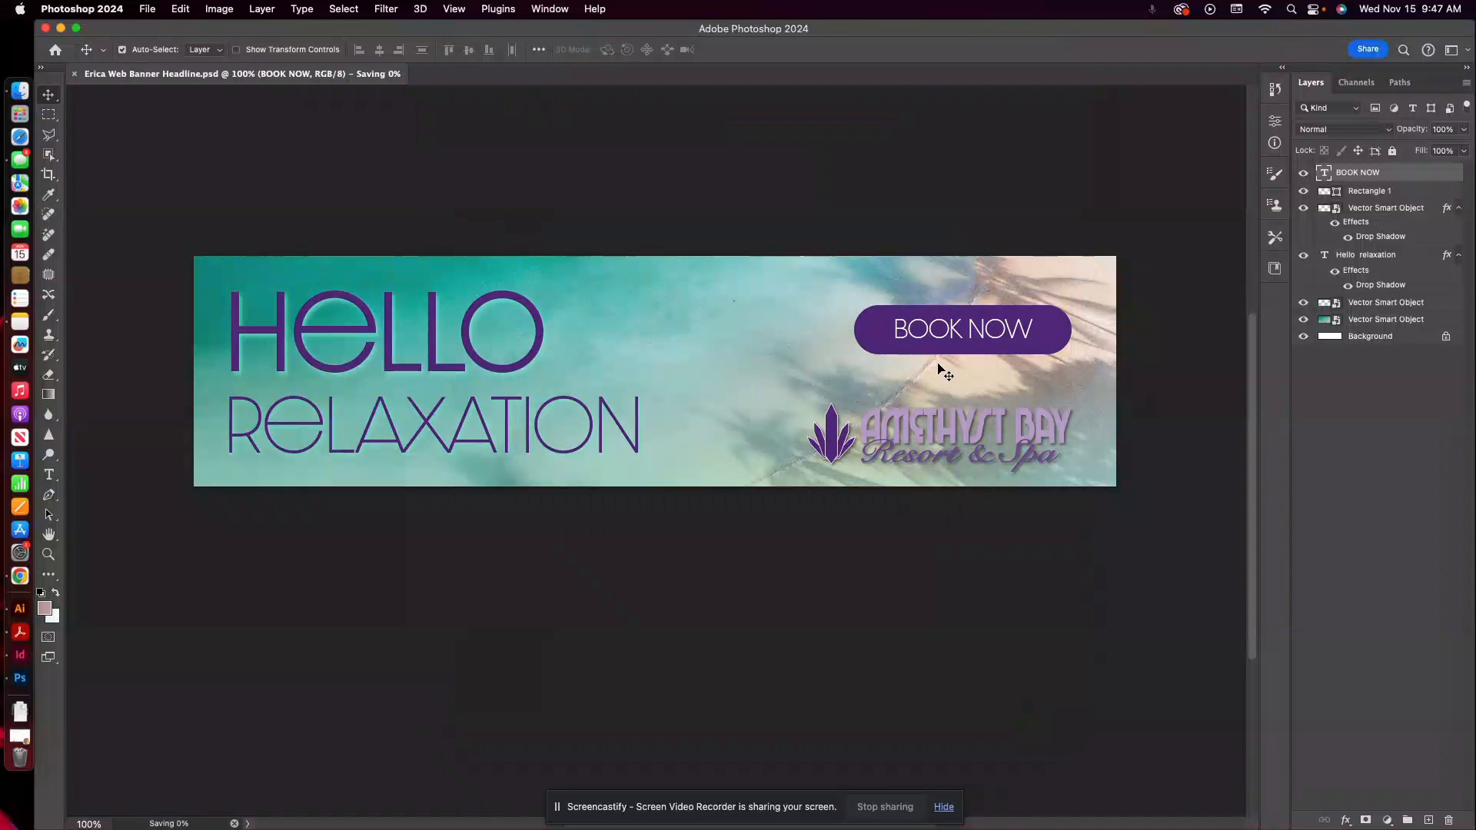
# Switch to Chrome and review the Module Four Type Activity guidelines, submission requirements and rubric.
pyautogui.click(20, 576)
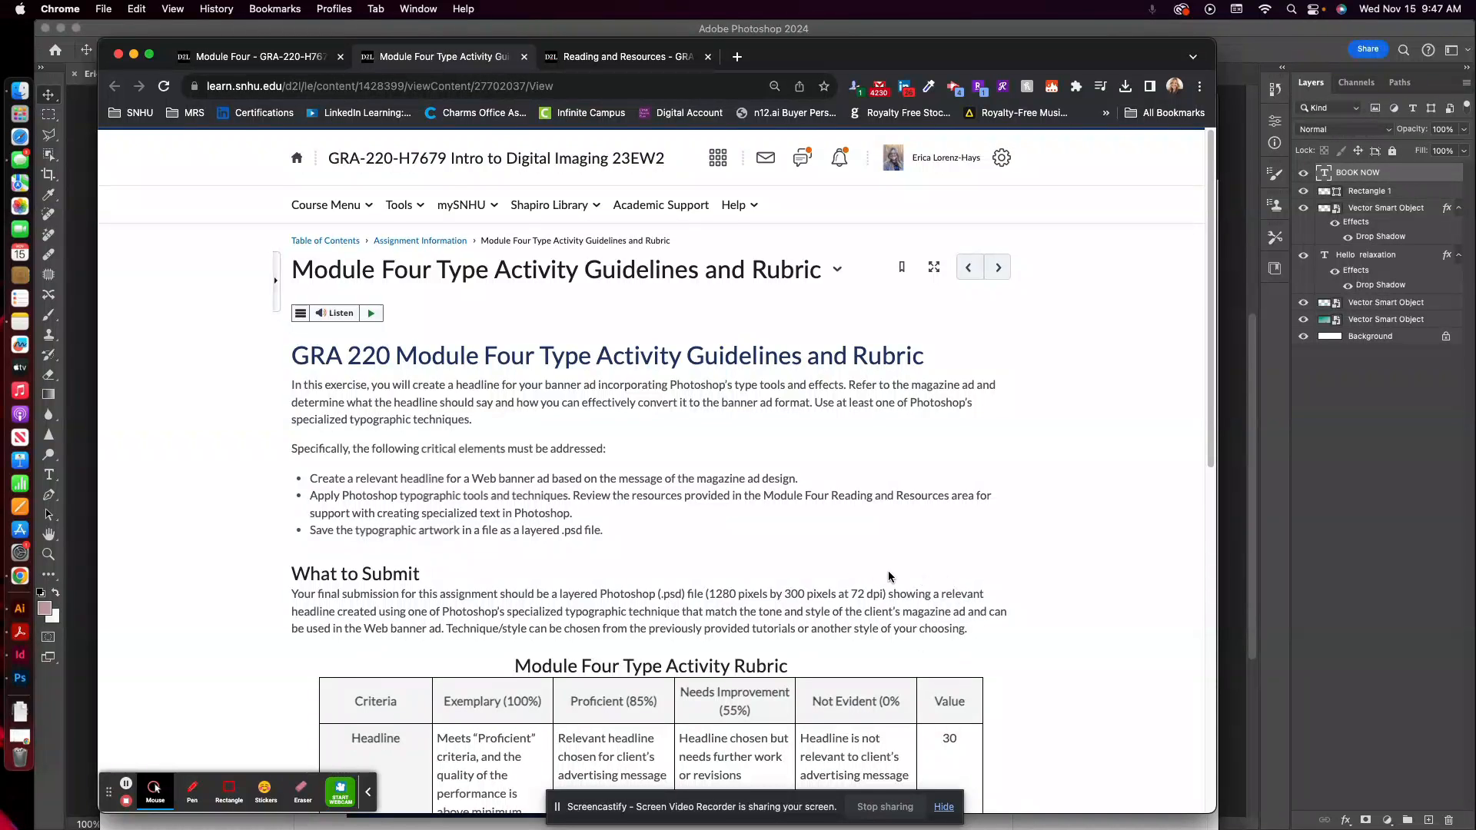
pyautogui.scroll(-1, 895, 575)
pyautogui.scroll(-3, 830, 597)
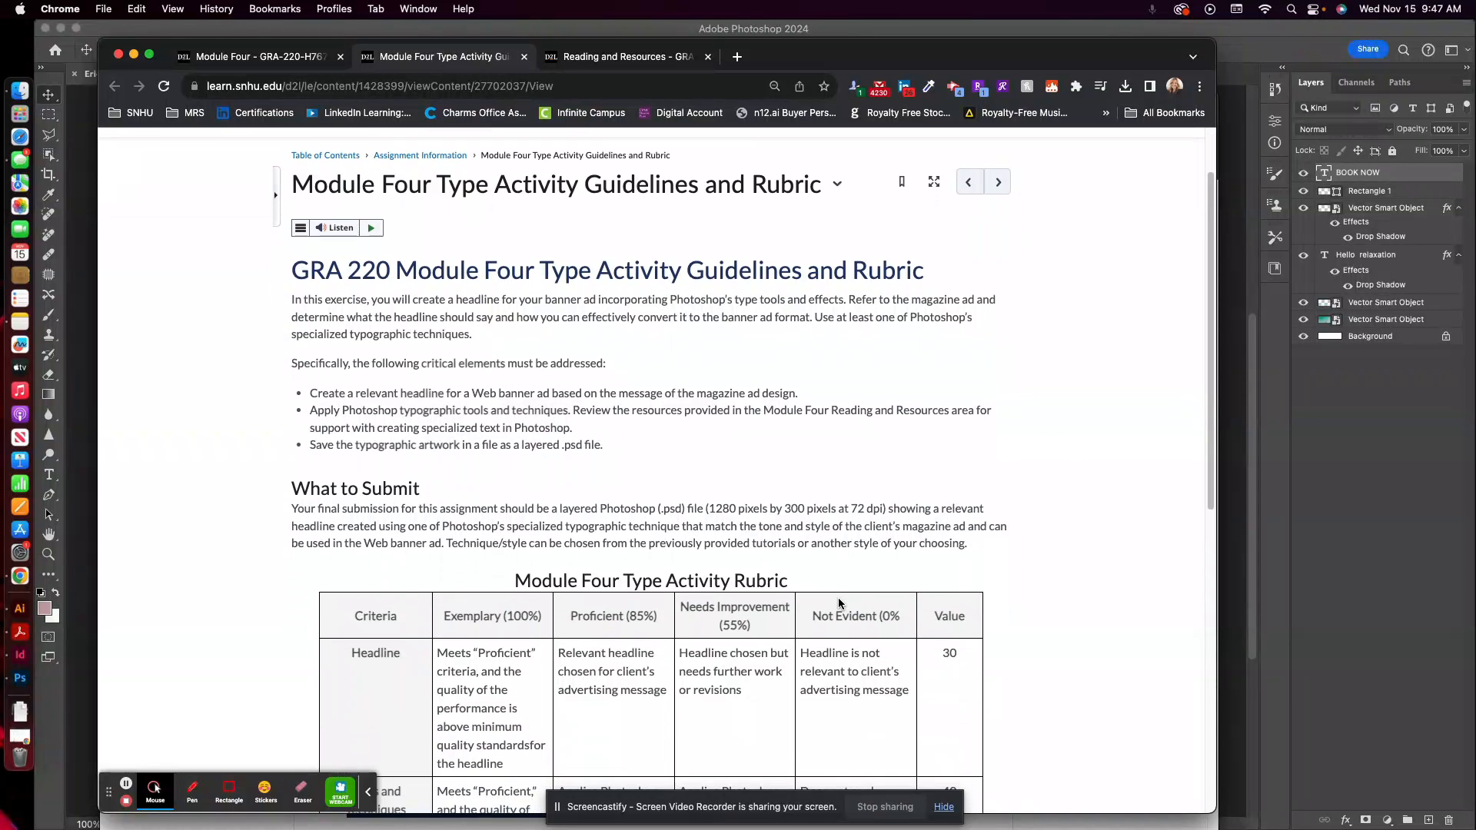